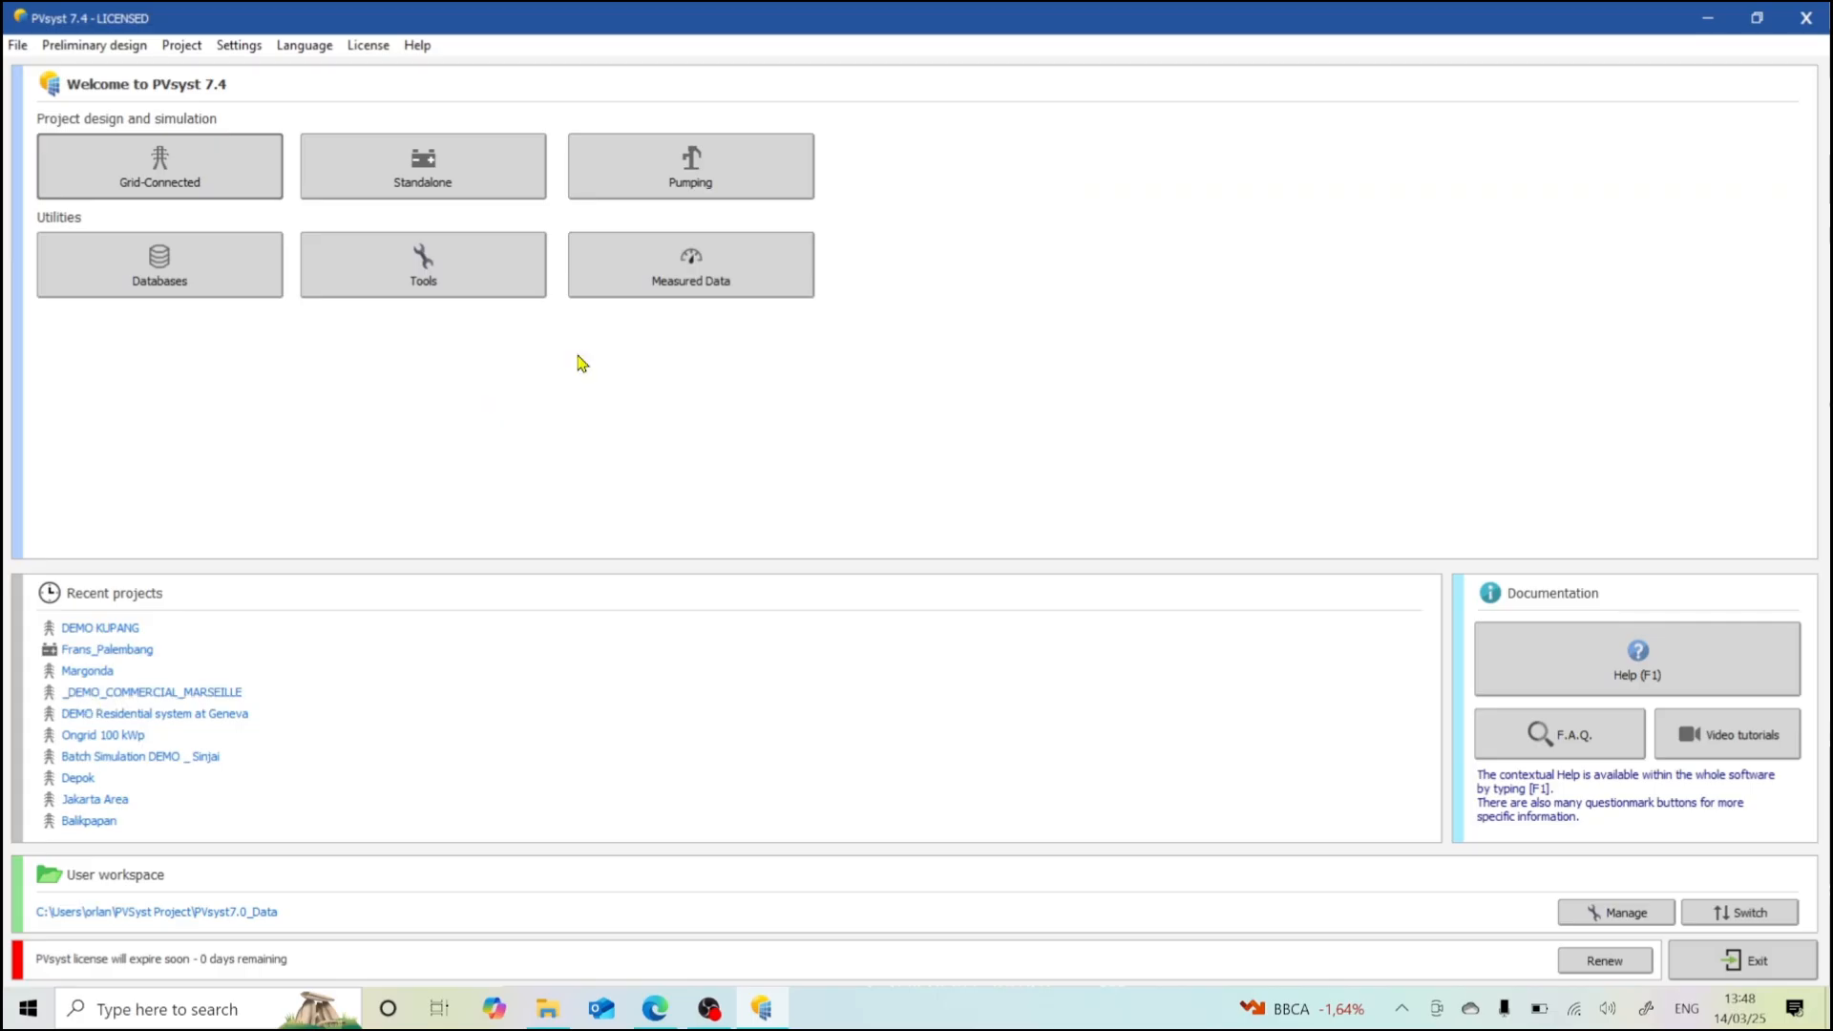
- Create a new grid-connected project and maximize its window
{"action": "left_click", "coordinate": [187, 53]}
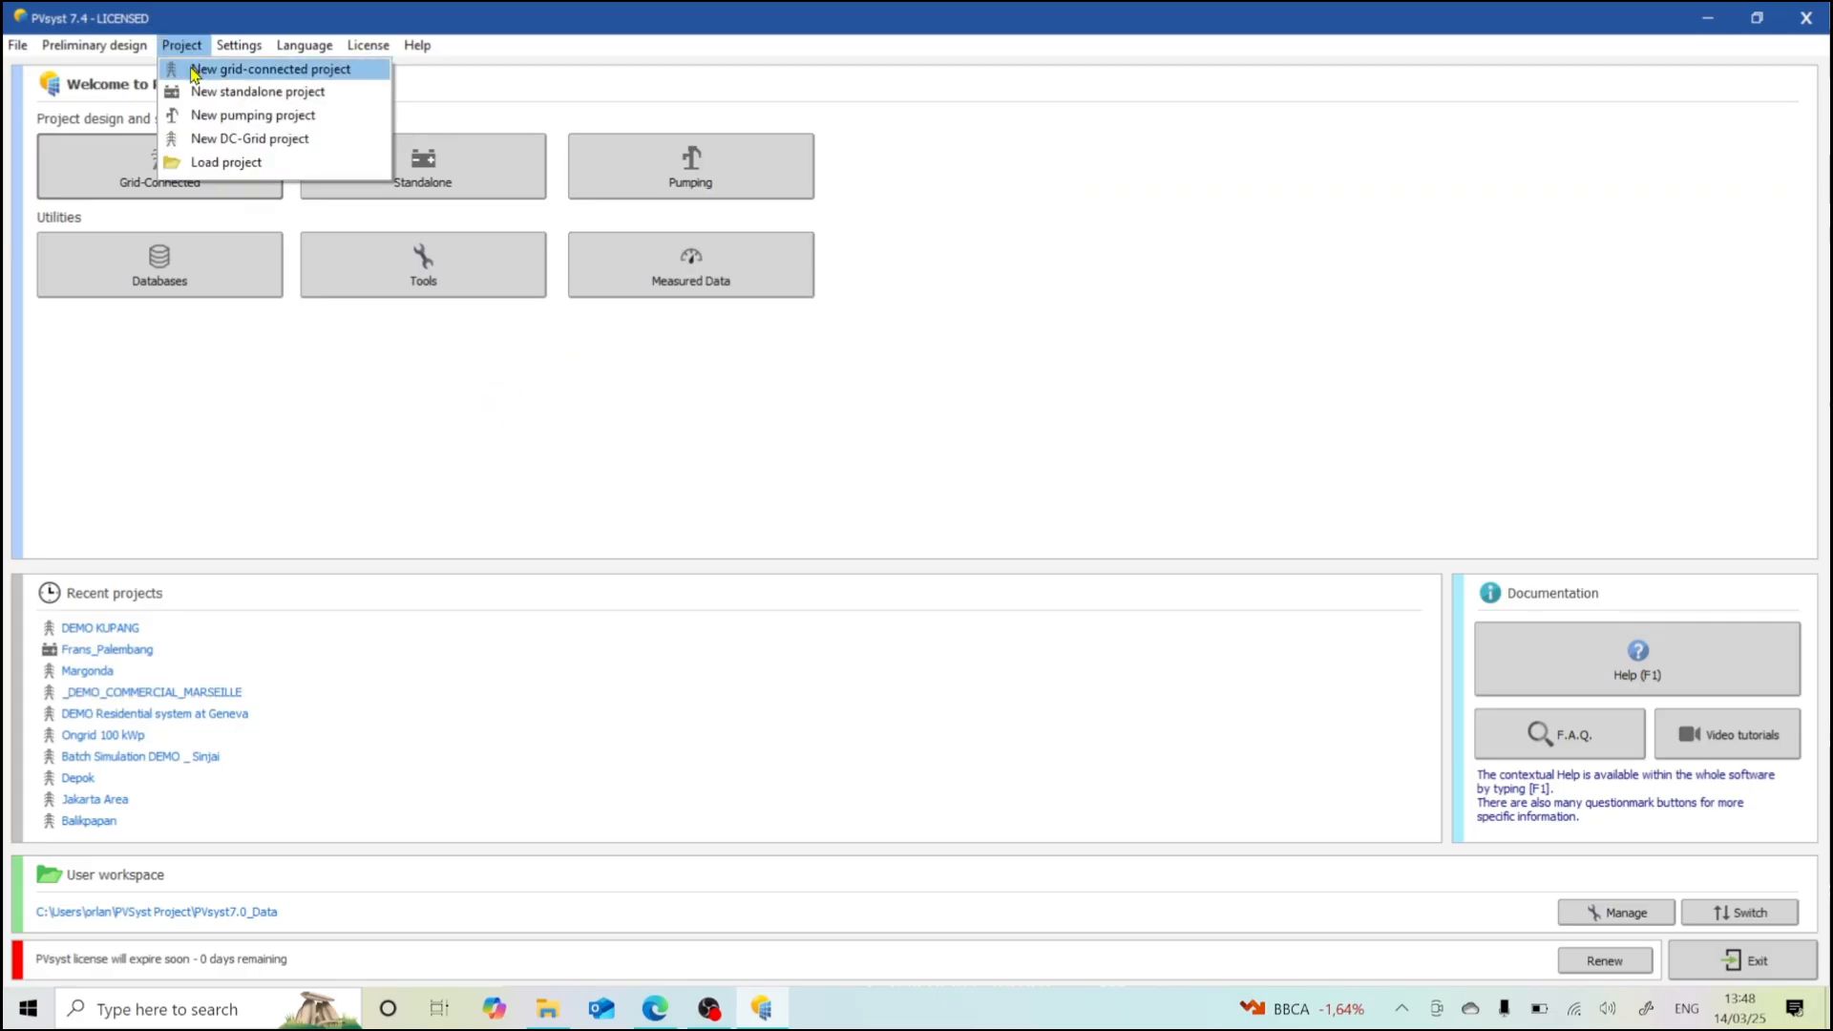
{"action": "left_click", "coordinate": [195, 70]}
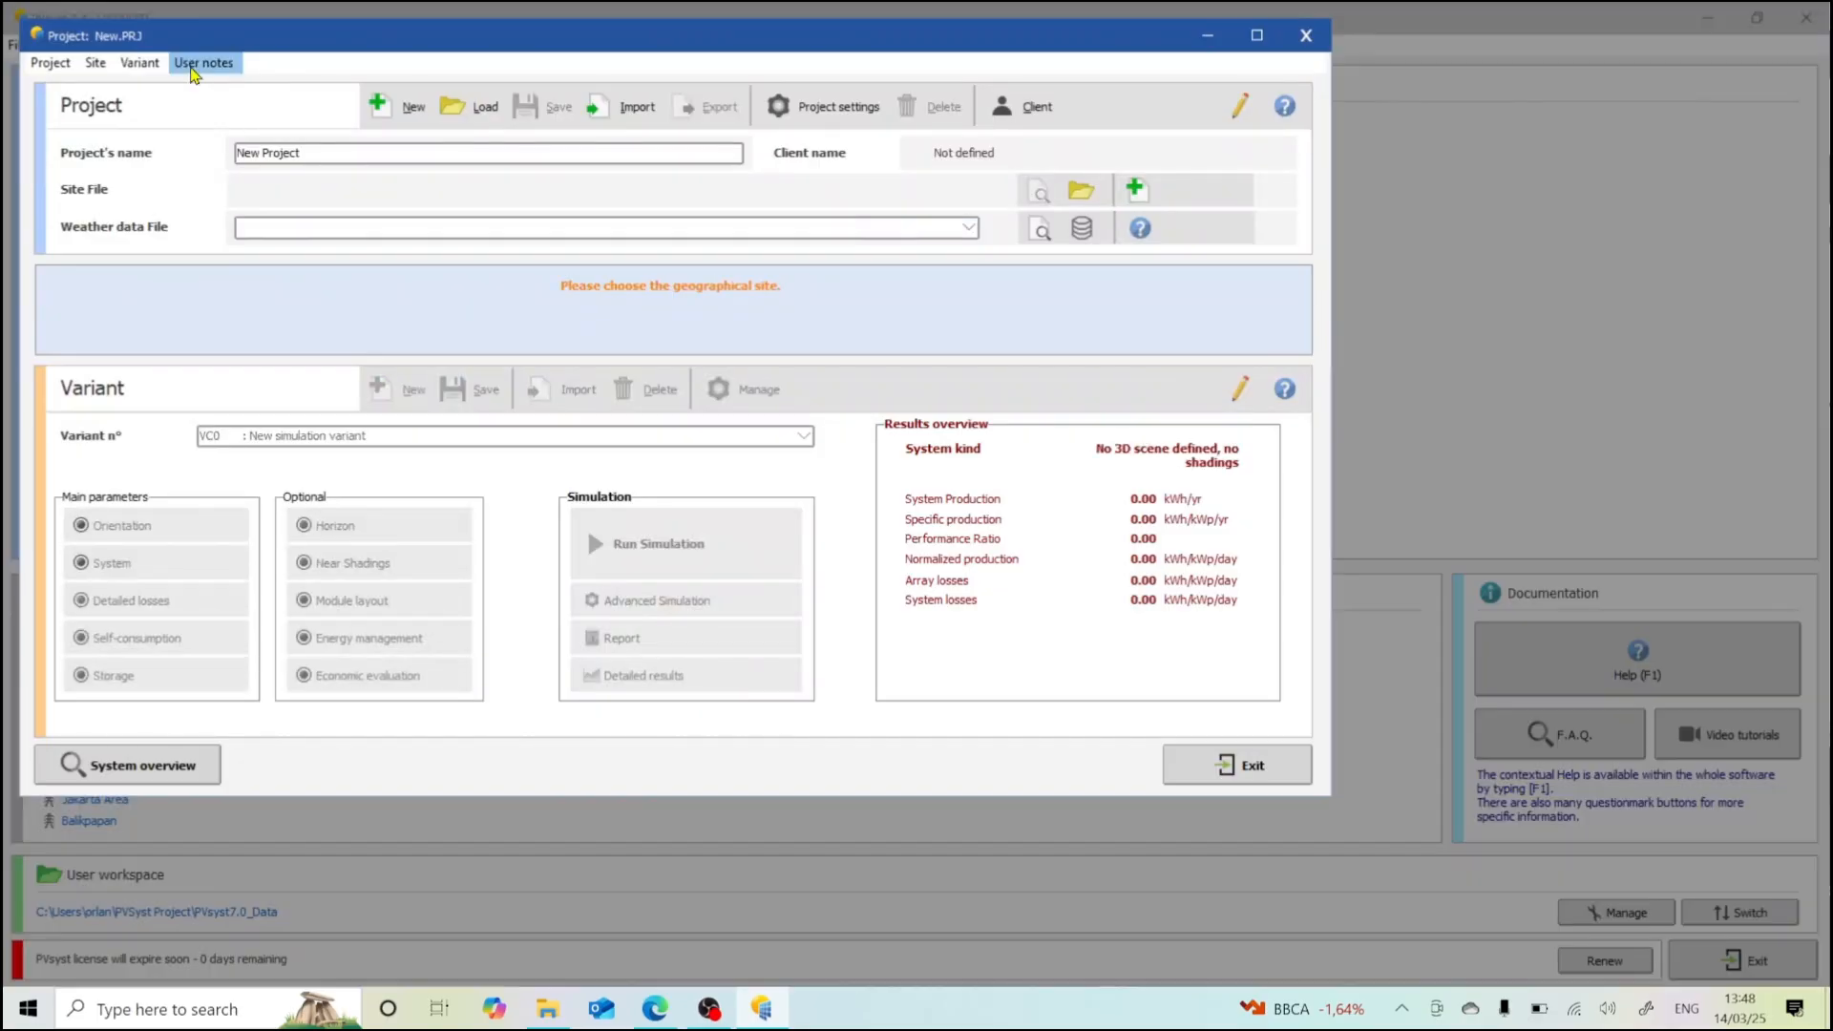
{"action": "left_click", "coordinate": [1256, 36]}
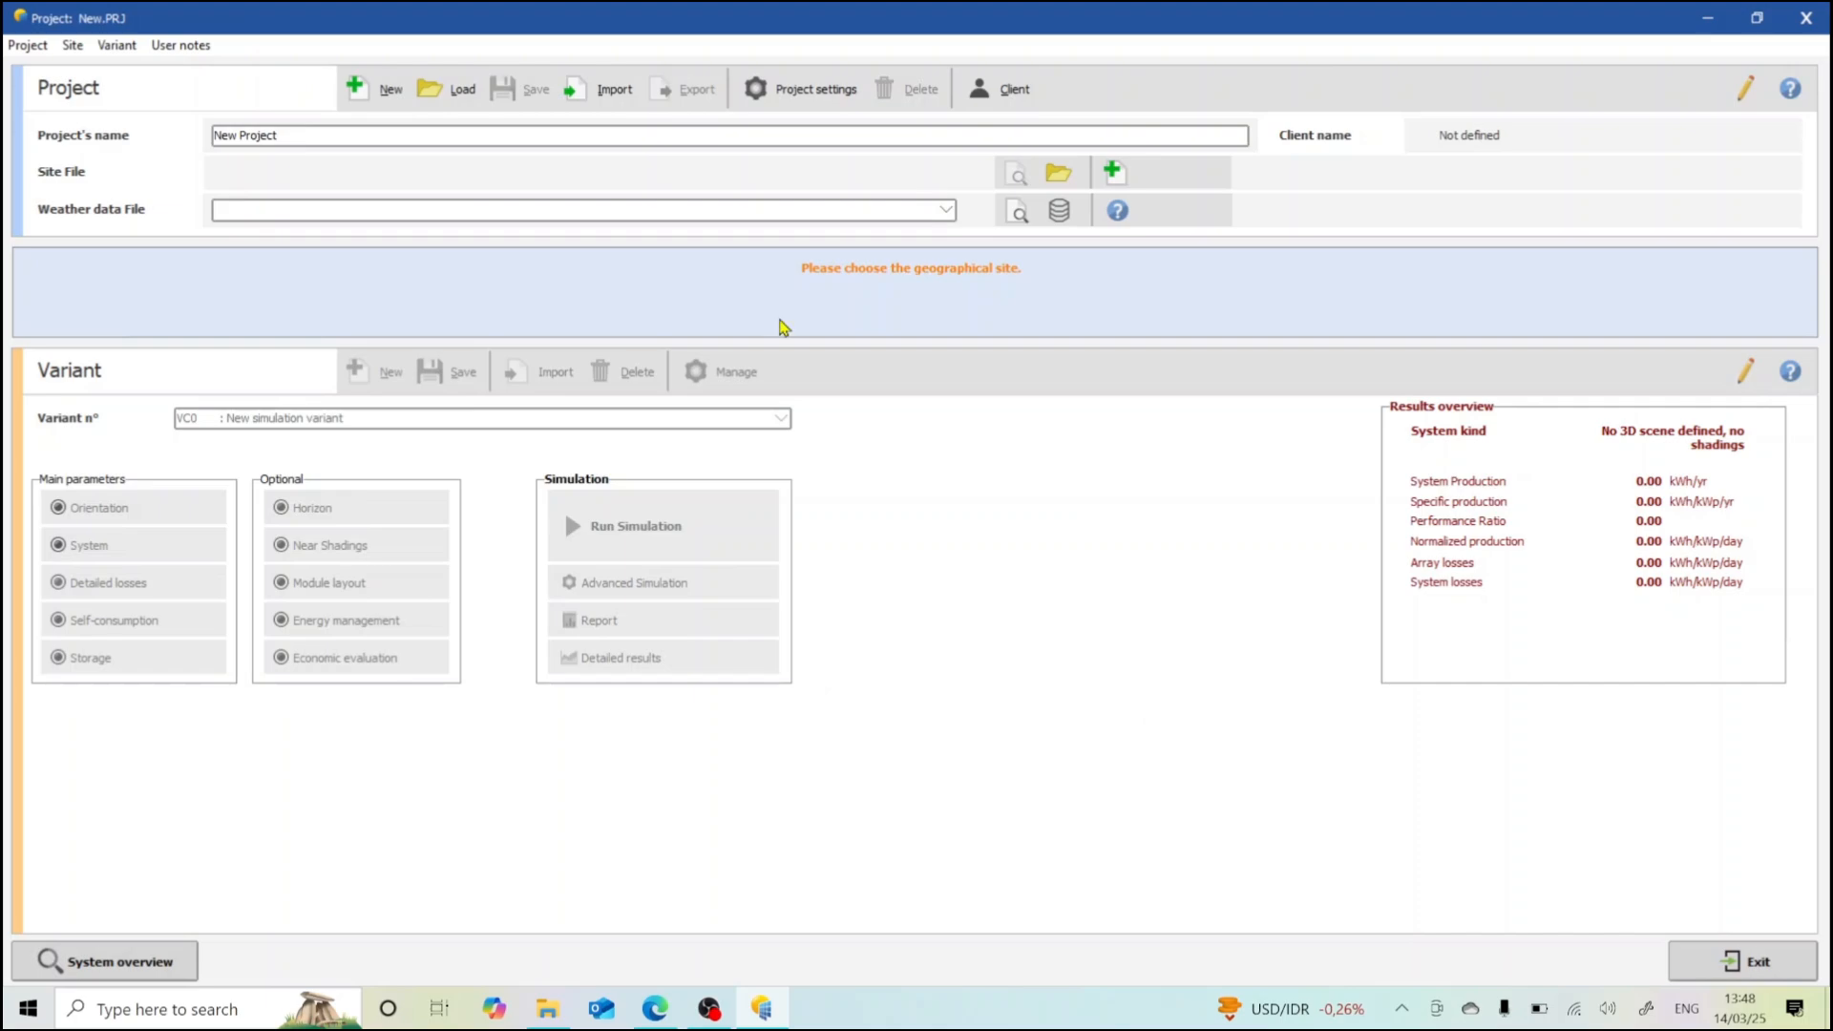
- Rename the project as Pabrik Gula
{"action": "left_click", "coordinate": [345, 143]}
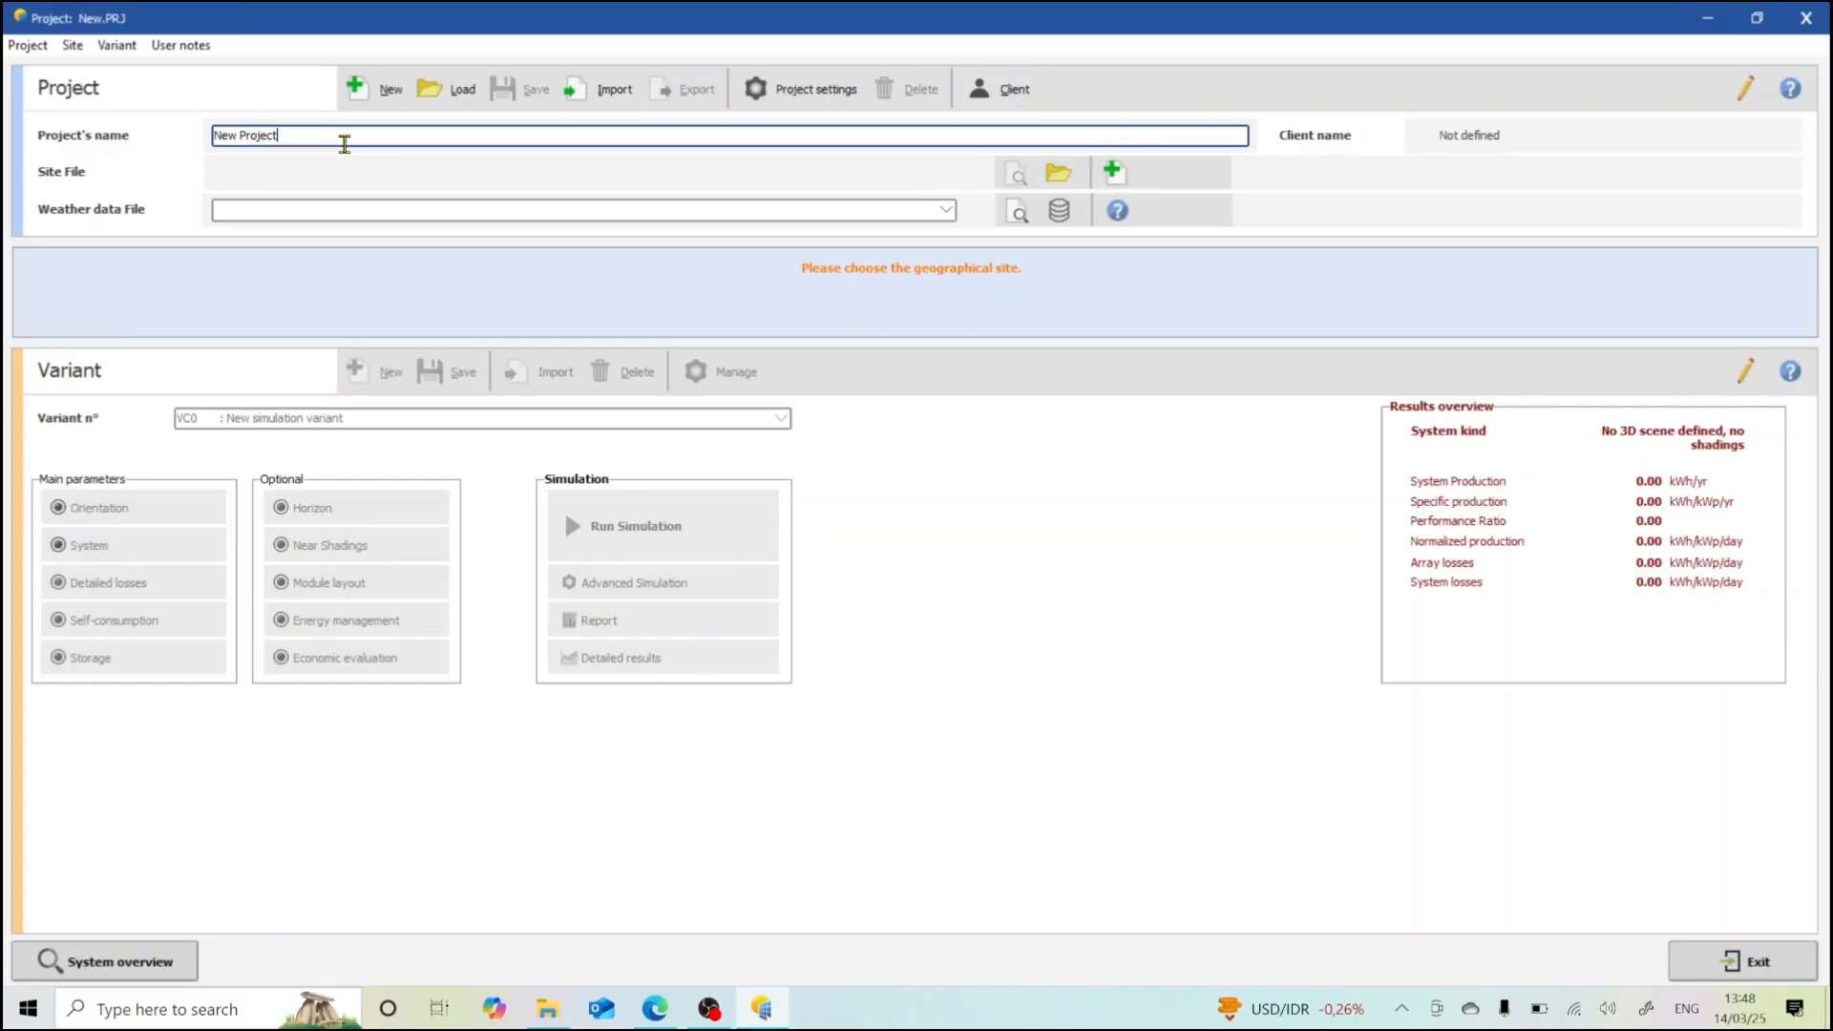
{"action": "key", "text": "BackSpace"}
{"action": "key", "text": "BackSpace"}
{"action": "key", "text": "BackSpace"}
{"action": "key", "text": "BackSpace"}
{"action": "key", "text": "BackSpace"}
{"action": "key", "text": "BackSpace"}
{"action": "key", "text": "BackSpace"}
{"action": "key", "text": "BackSpace"}
{"action": "key", "text": "BackSpace"}
{"action": "key", "text": "BackSpace"}
{"action": "key", "text": "BackSpace"}
{"action": "type", "text": "Pabrik Gula"}
{"action": "left_click", "coordinate": [1054, 180]}
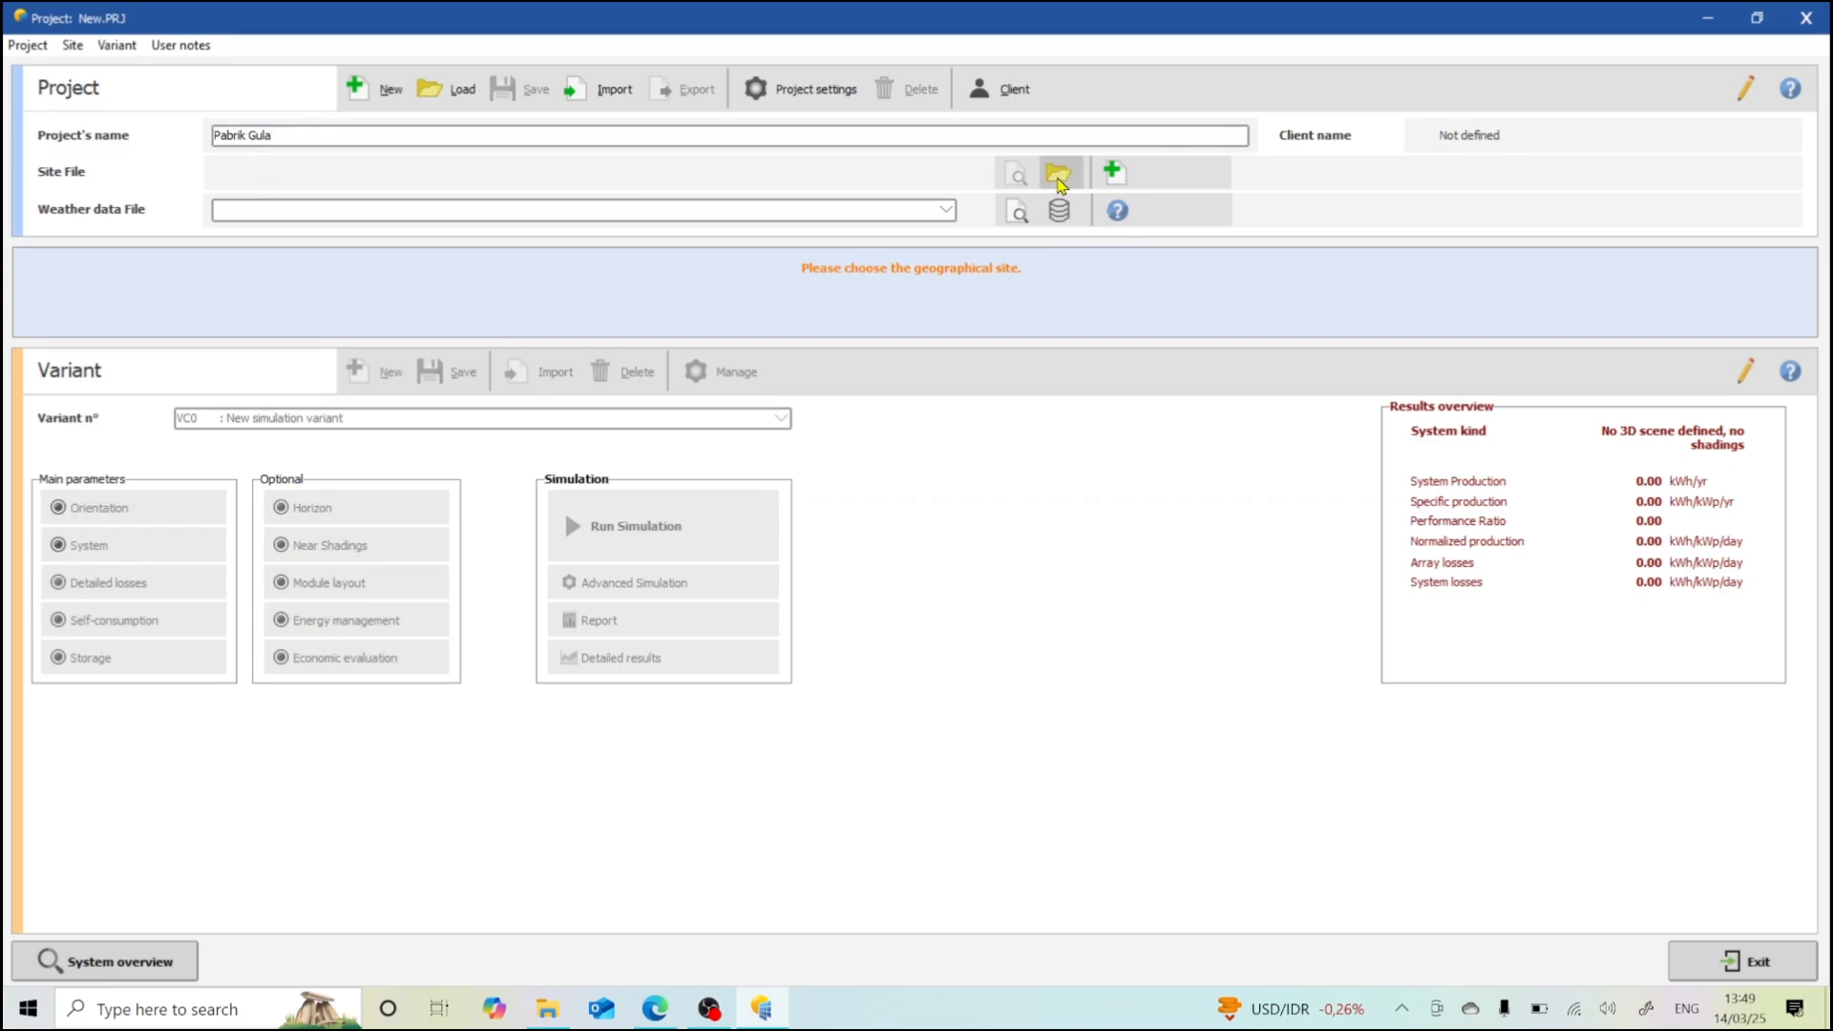
{"action": "left_click", "coordinate": [1059, 180]}
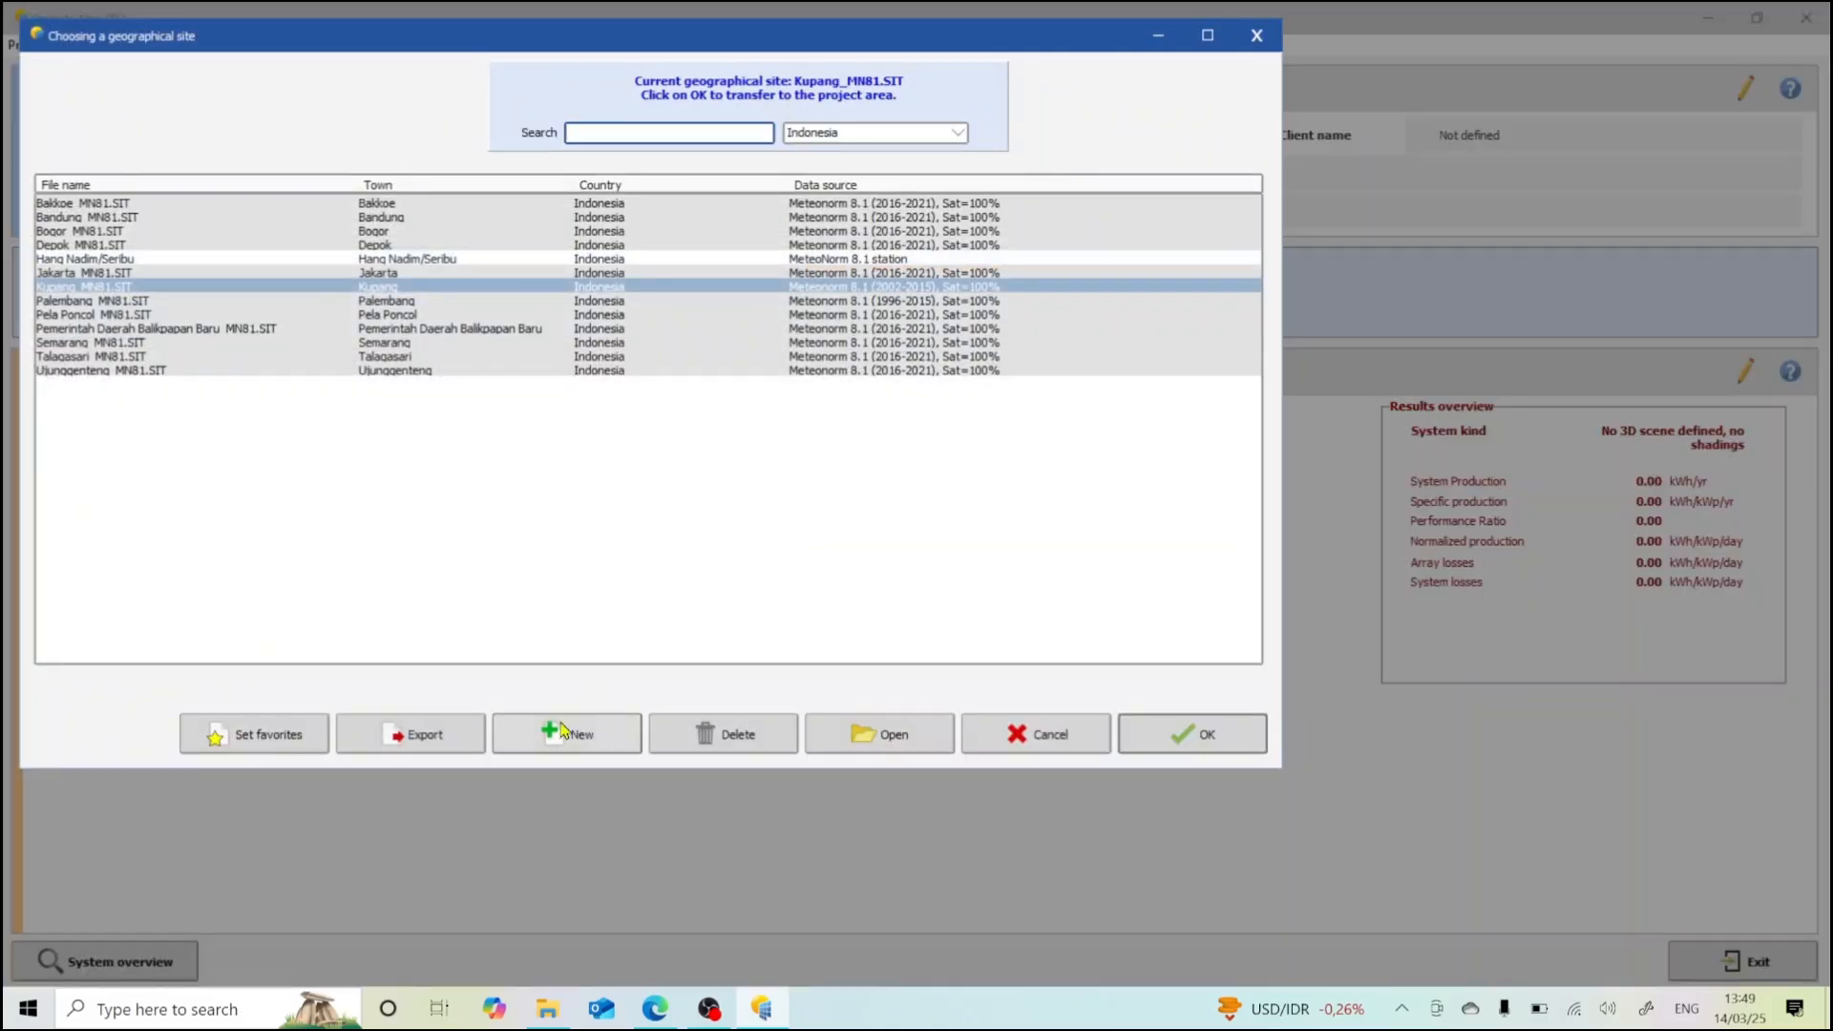
{"action": "left_click", "coordinate": [1256, 36]}
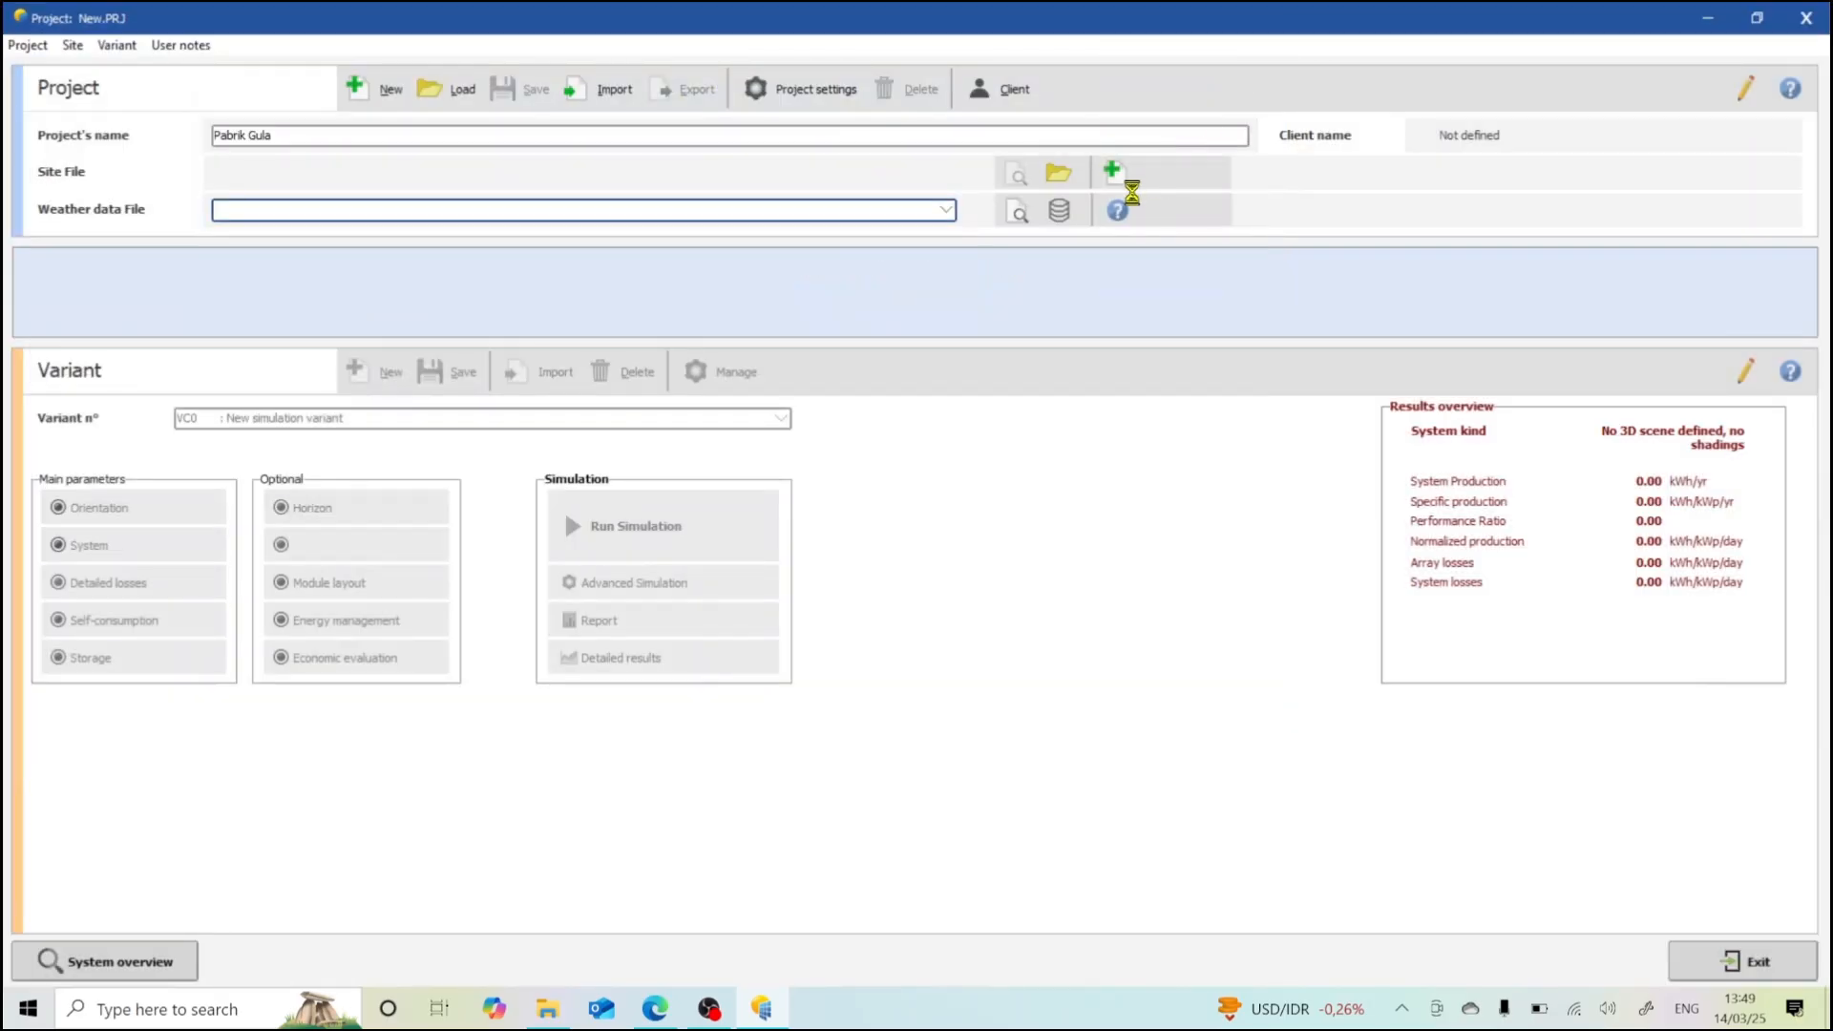
- Start a new geographical site for the project and search its interactive map for the locality waingapu
{"action": "left_click", "coordinate": [1119, 181]}
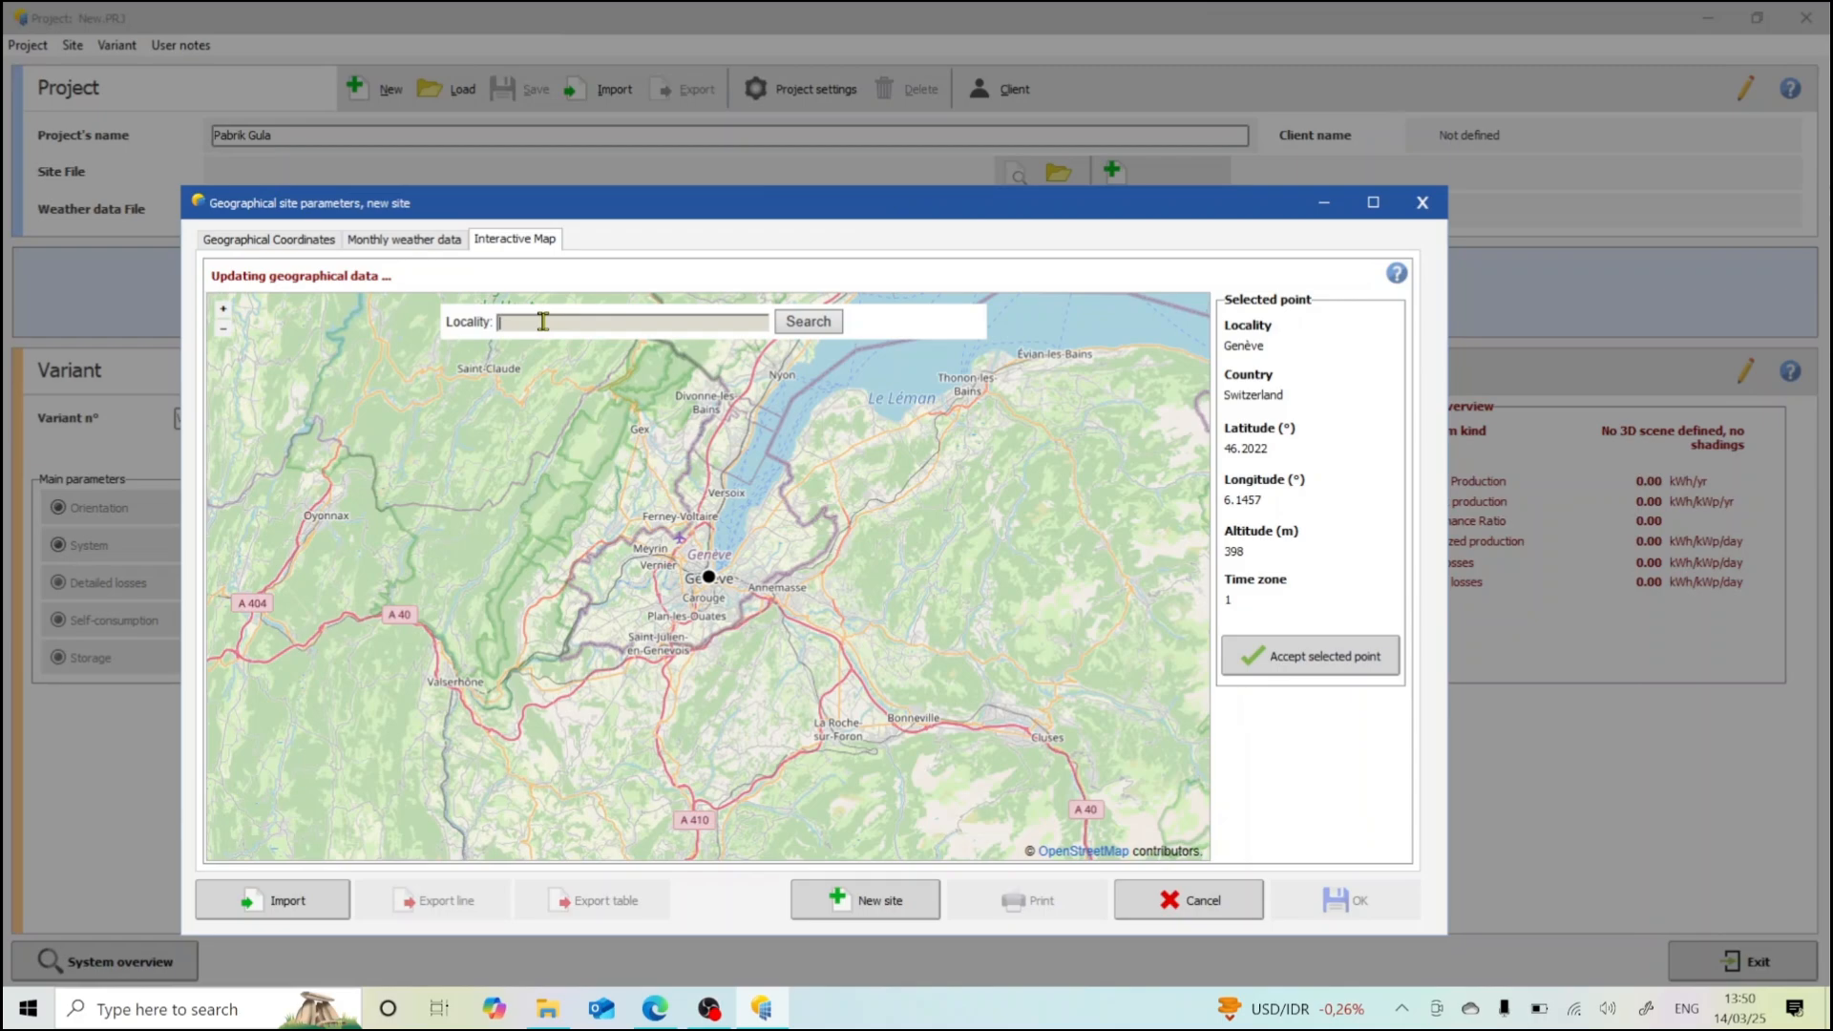
{"action": "type", "text": "waingapu"}
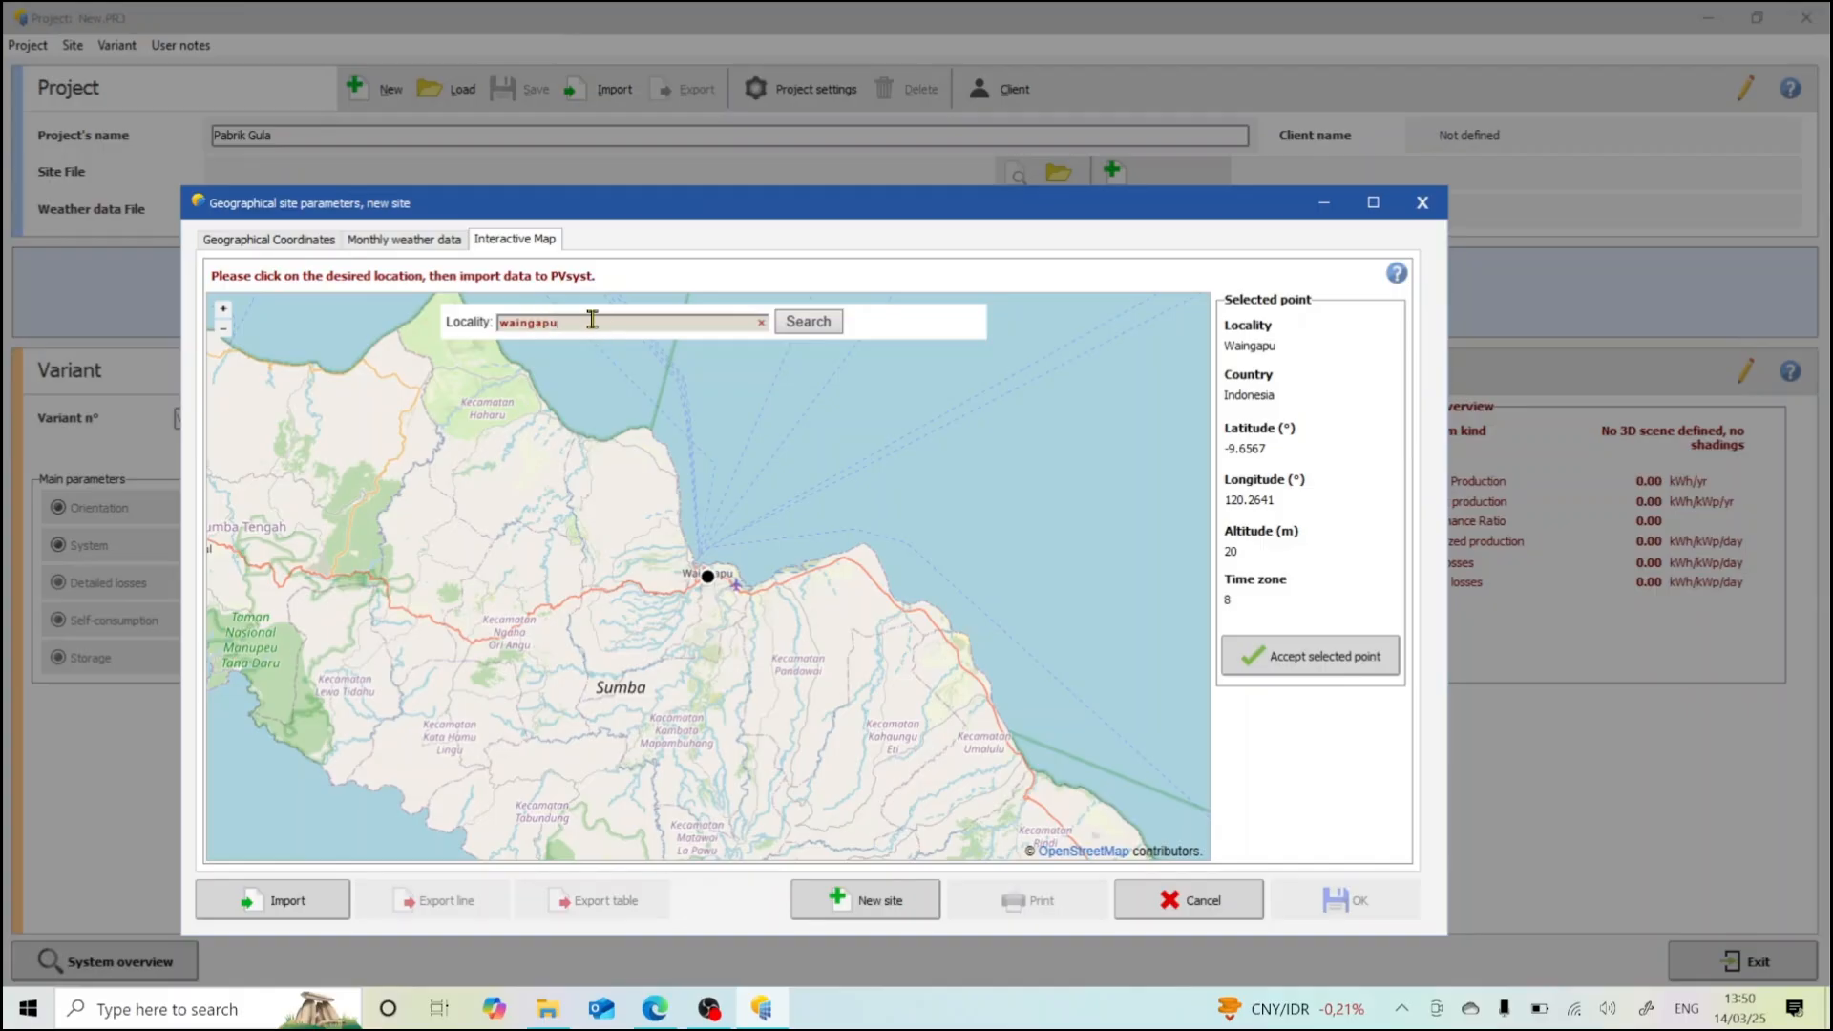
- Replace the locality search with the coordinates 6, 106 and locate that point on the map
{"action": "key", "text": "BackSpace"}
{"action": "key", "text": "BackSpace"}
{"action": "key", "text": "BackSpace"}
{"action": "key", "text": "BackSpace"}
{"action": "key", "text": "BackSpace"}
{"action": "key", "text": "BackSpace"}
{"action": "key", "text": "BackSpace"}
{"action": "key", "text": "BackSpace"}
{"action": "type", "text": "6, 106"}
{"action": "key", "text": "Return"}
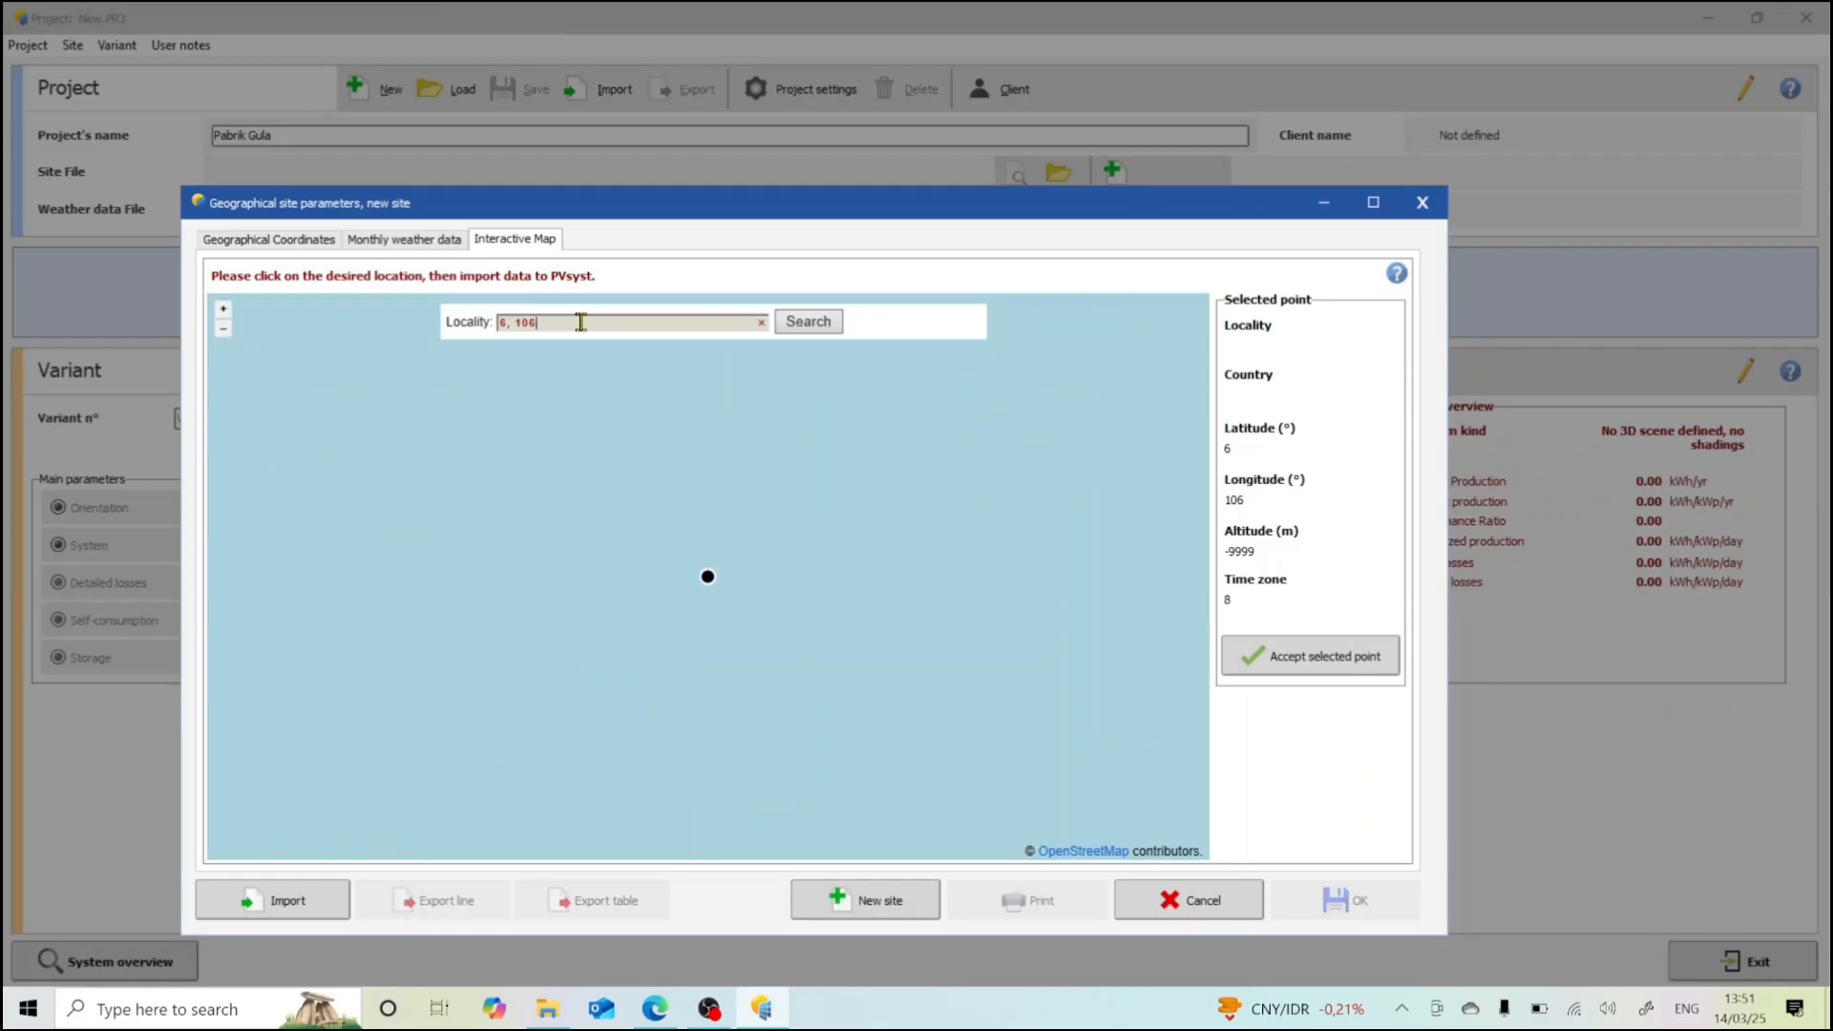
- Change the searched latitude to -6 and locate the point -6, 106 on the map
{"action": "type", "text": "-"}
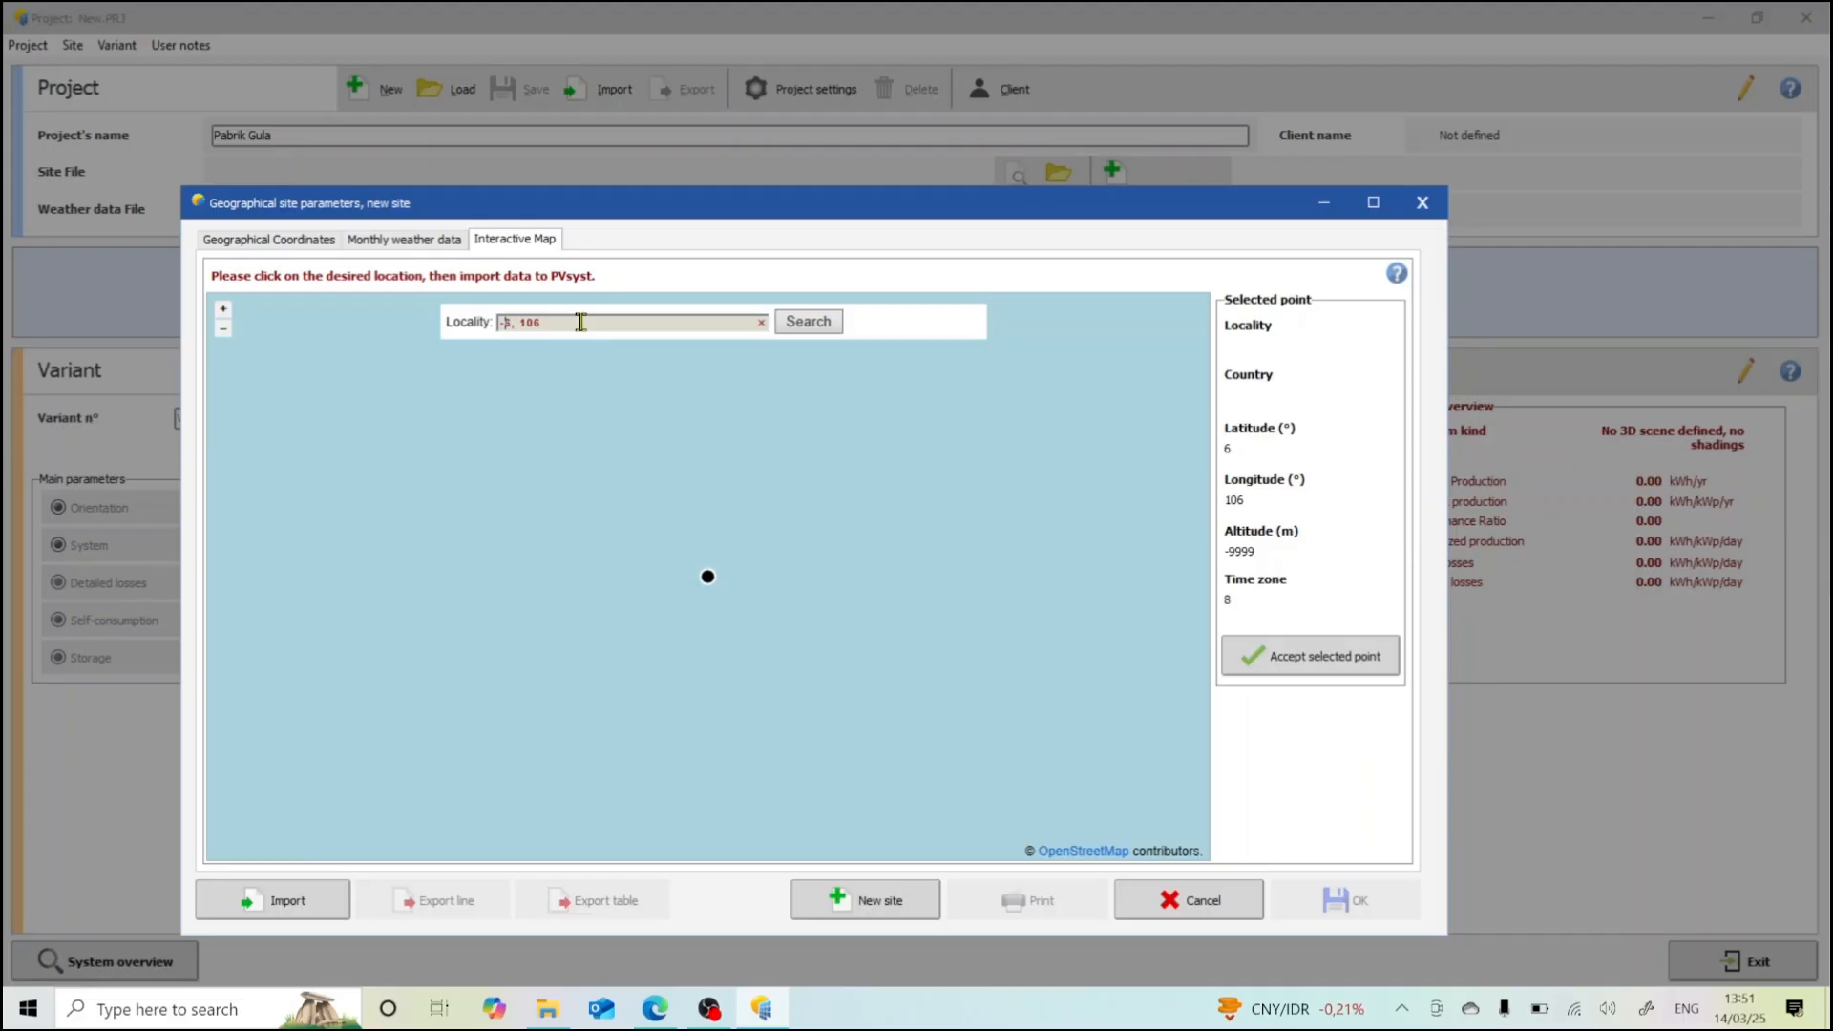
{"action": "key", "text": "Return"}
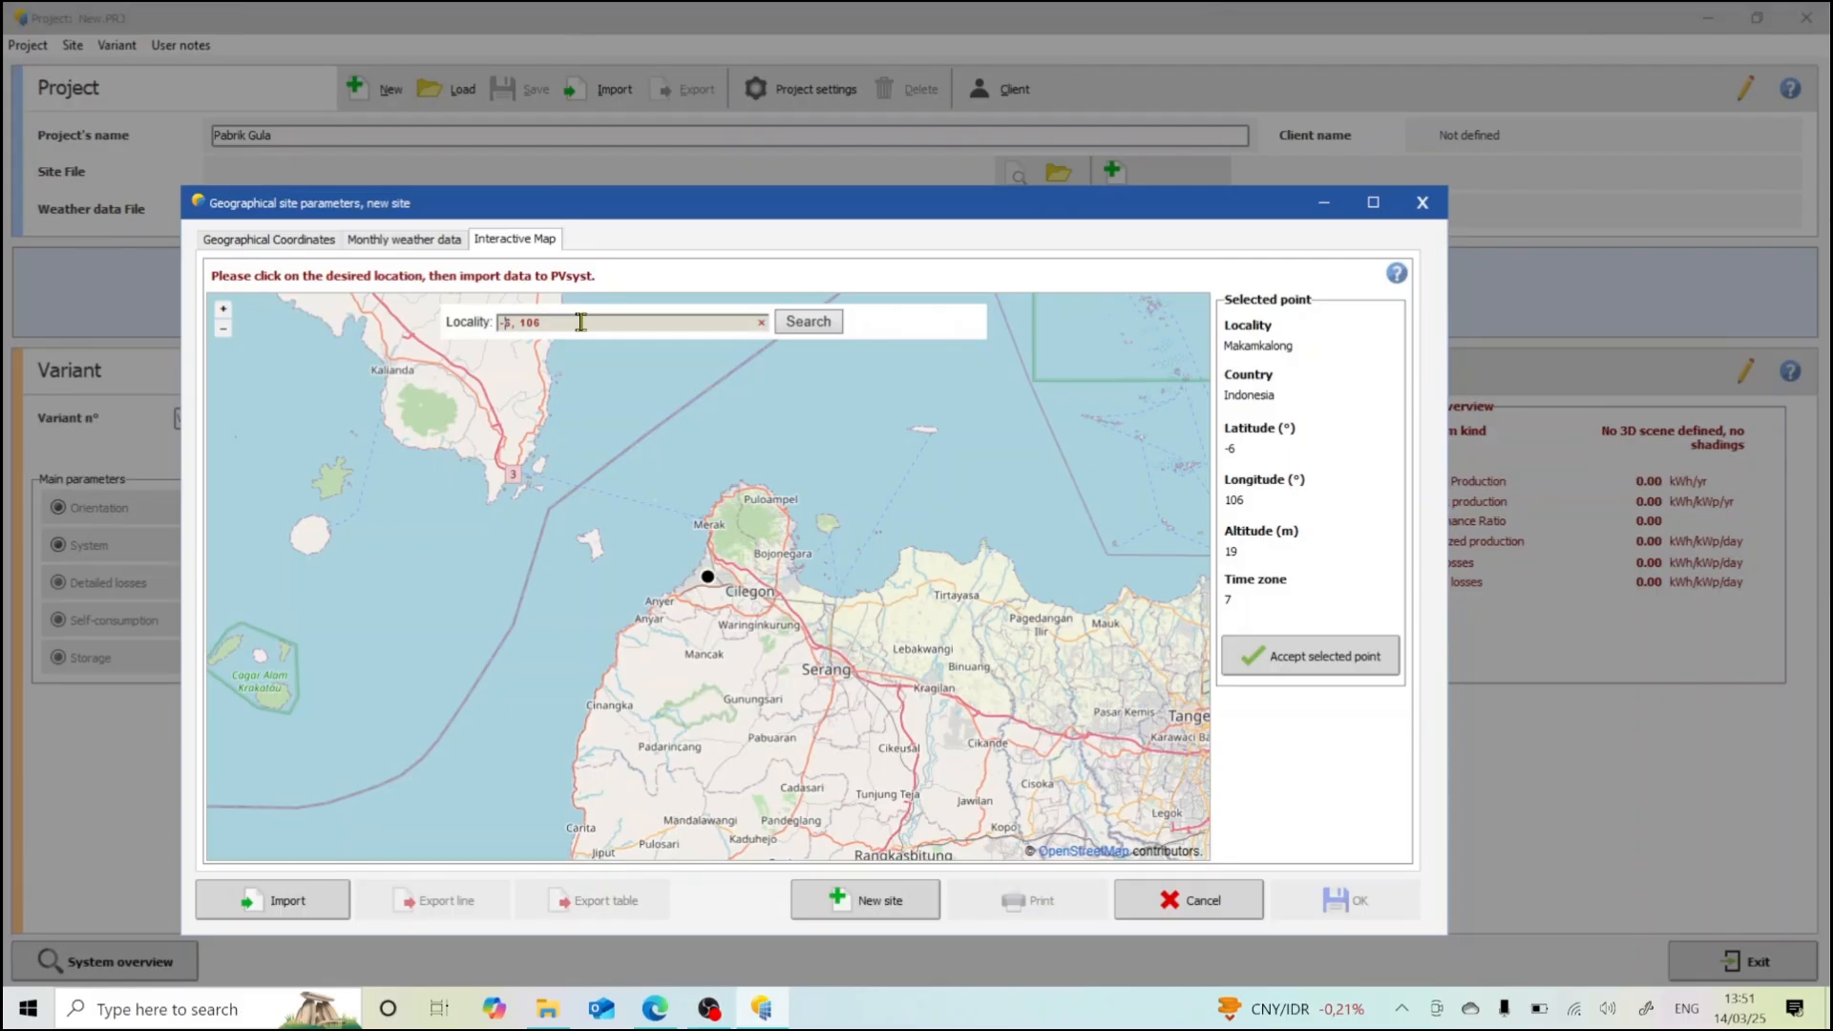
{"action": "scroll", "coordinate": [829, 506], "scroll_direction": "down", "scroll_amount": 1}
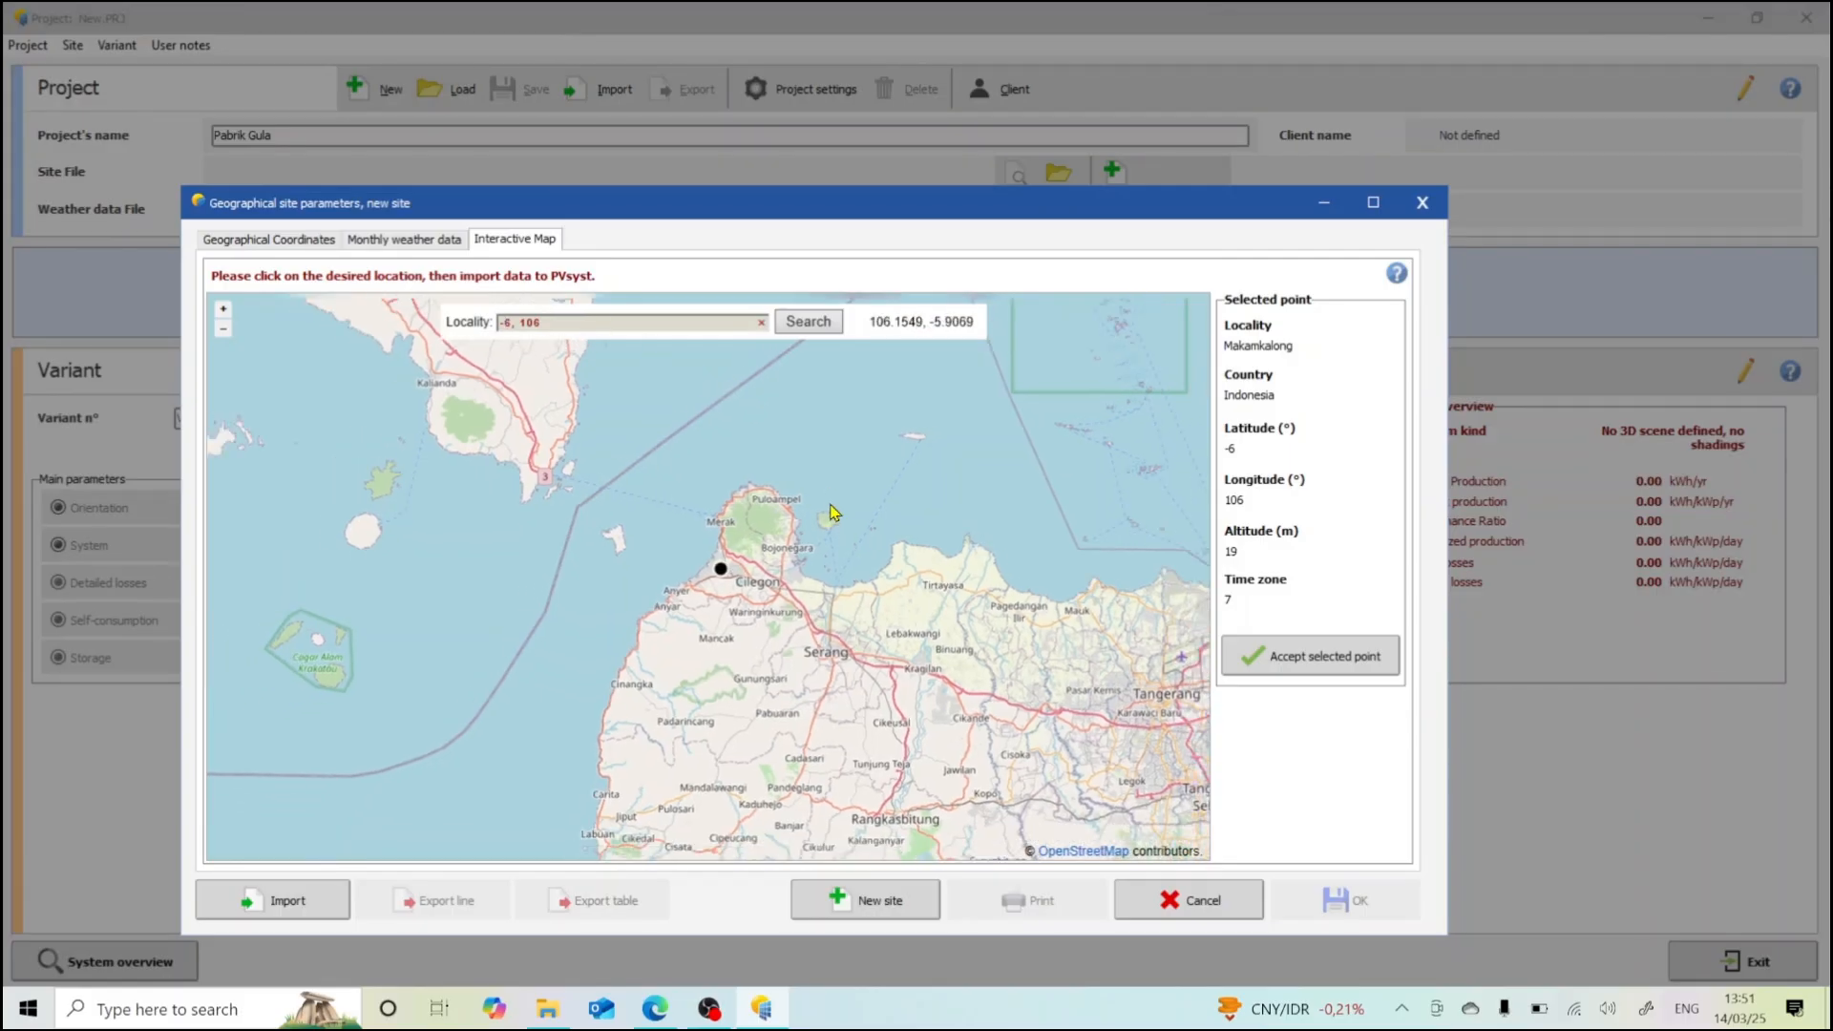
{"action": "scroll", "coordinate": [830, 512], "scroll_direction": "down", "scroll_amount": 2}
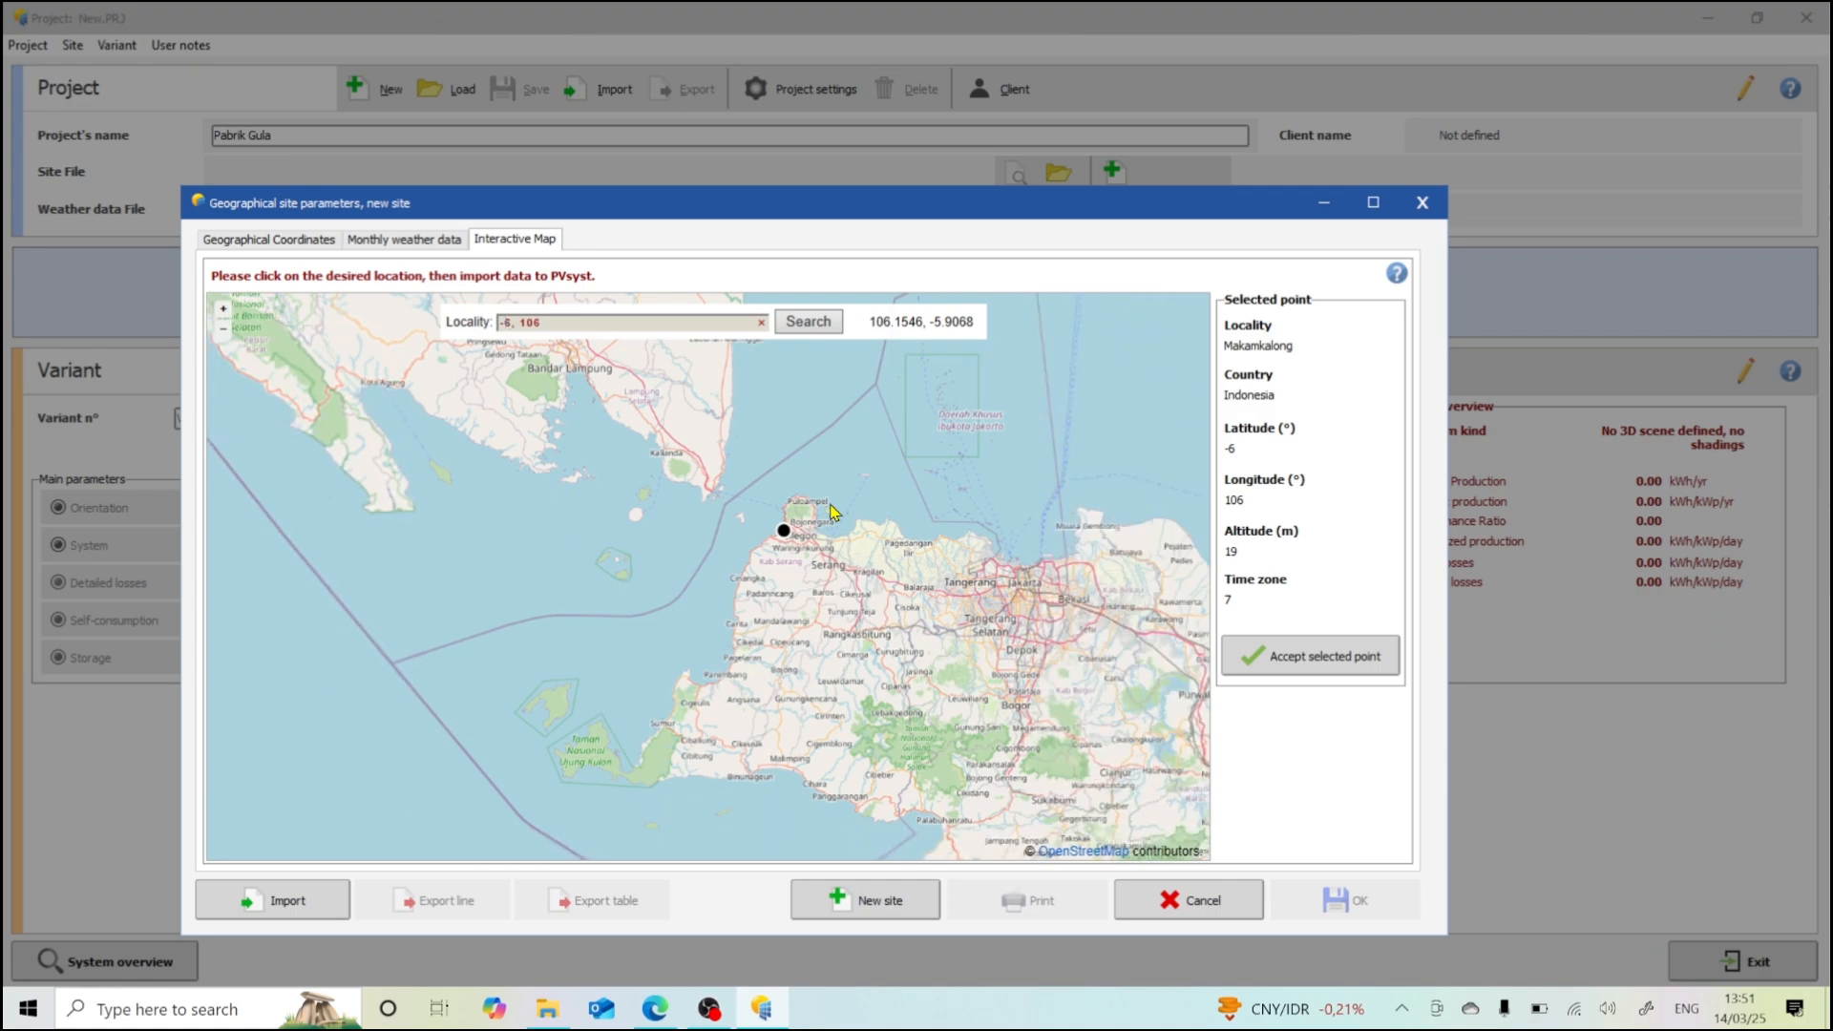
{"action": "scroll", "coordinate": [830, 511], "scroll_direction": "down", "scroll_amount": 1}
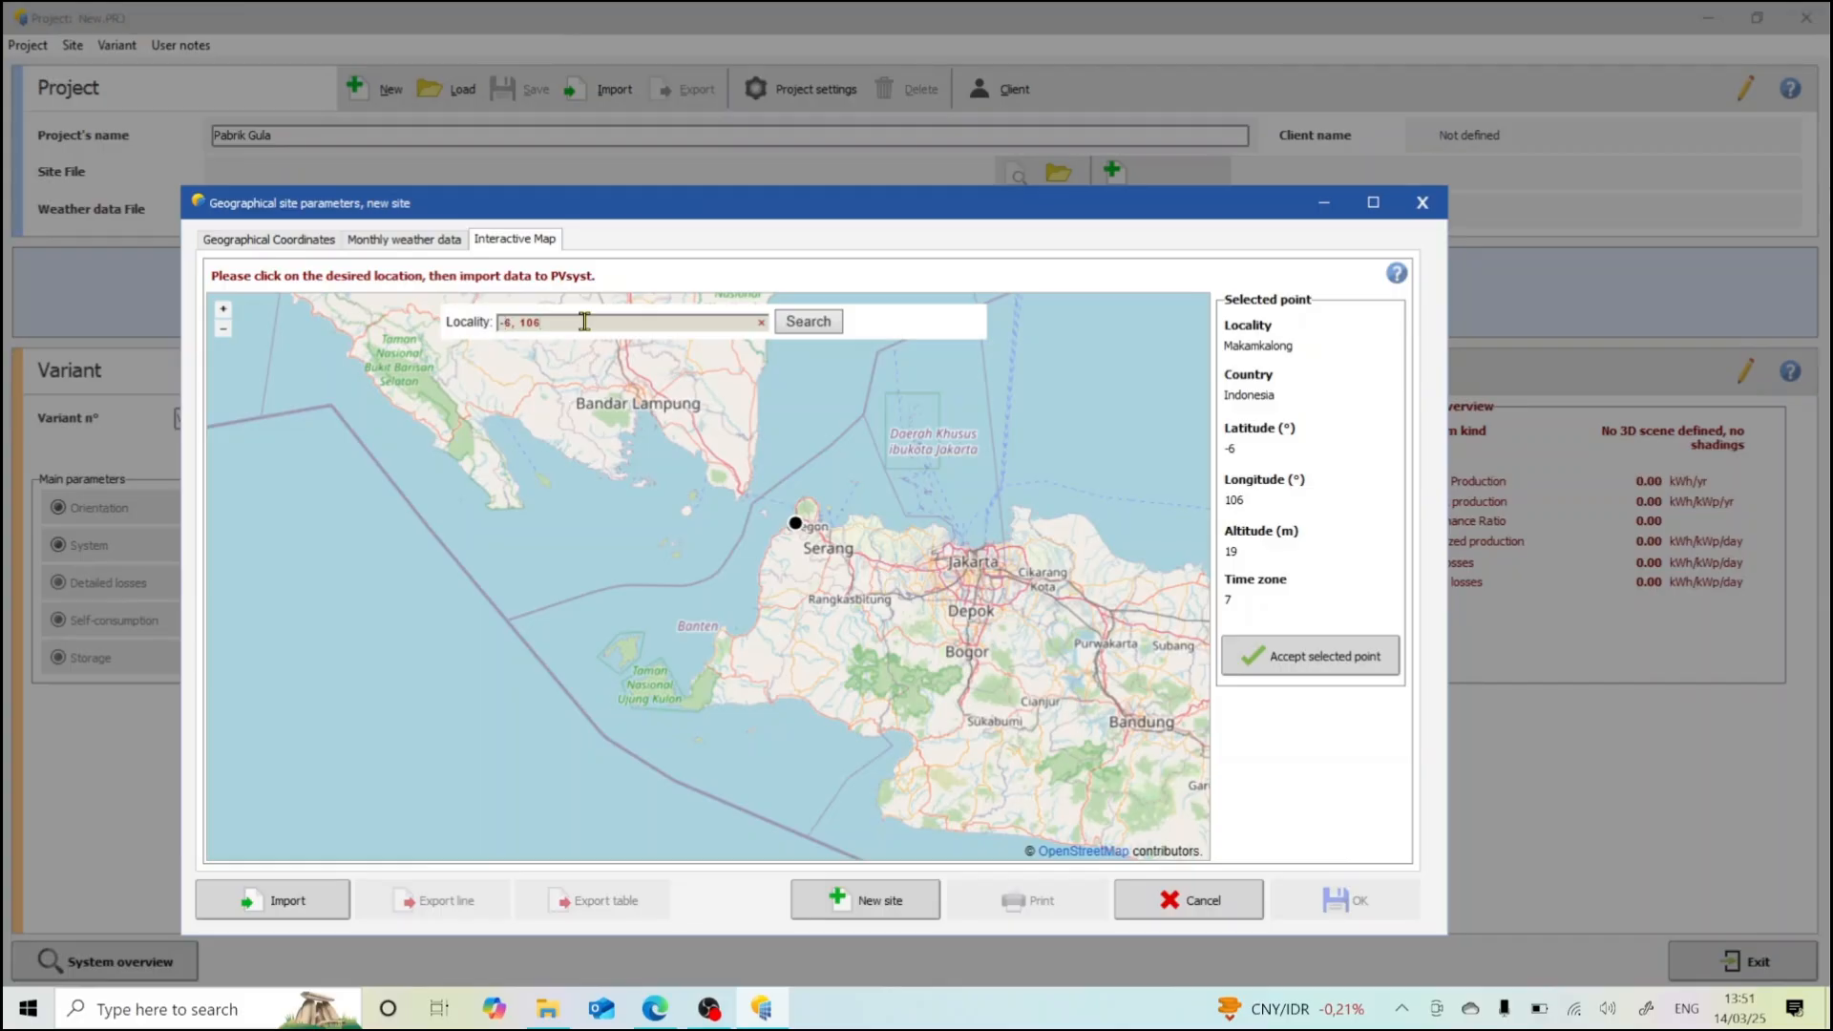
- Replace the coordinates in the locality search with waingapu and locate the town on the map
{"action": "key", "text": "BackSpace"}
{"action": "key", "text": "BackSpace"}
{"action": "key", "text": "BackSpace"}
{"action": "key", "text": "BackSpace"}
{"action": "key", "text": "BackSpace"}
{"action": "key", "text": "BackSpace"}
{"action": "key", "text": "BackSpace"}
{"action": "type", "text": "waingapu"}
{"action": "key", "text": "Return"}
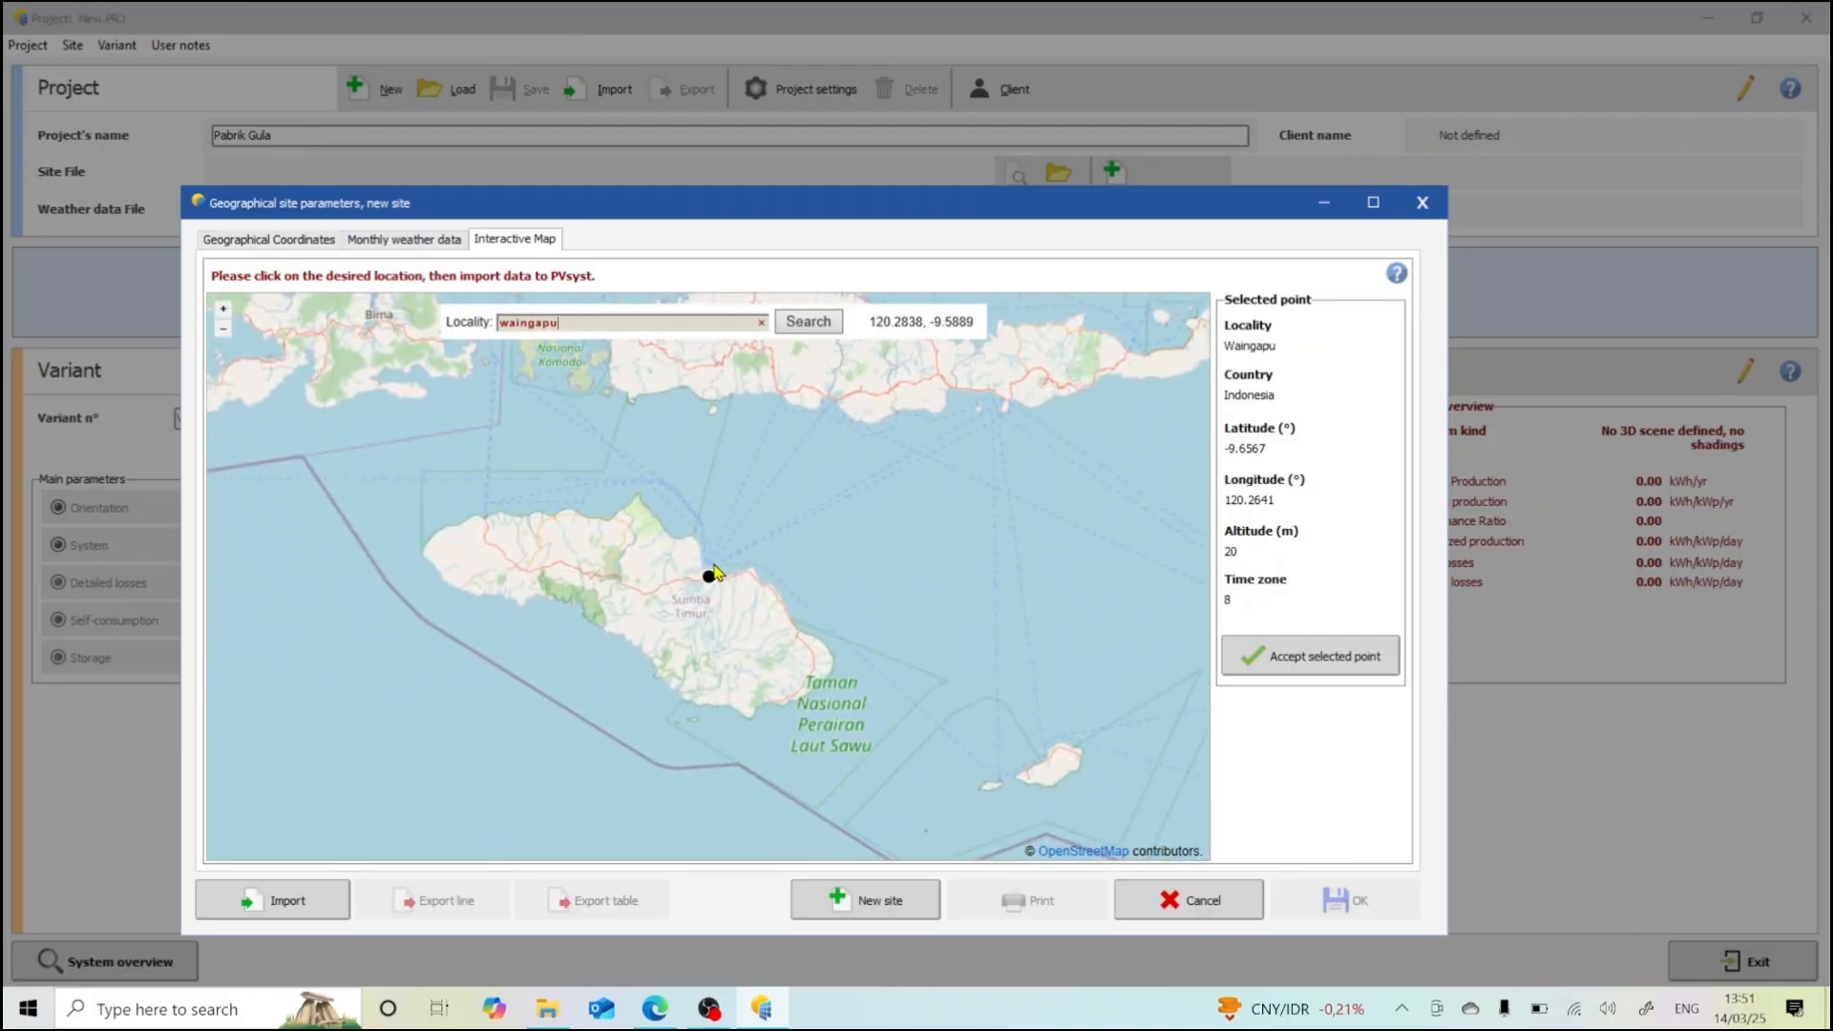
- Place the site point in Waingapu west of Jalan Majapahit, at about latitude -9.6577 and longitude 120.2615, and accept it
{"action": "scroll", "coordinate": [707, 580], "scroll_direction": "up", "scroll_amount": 2}
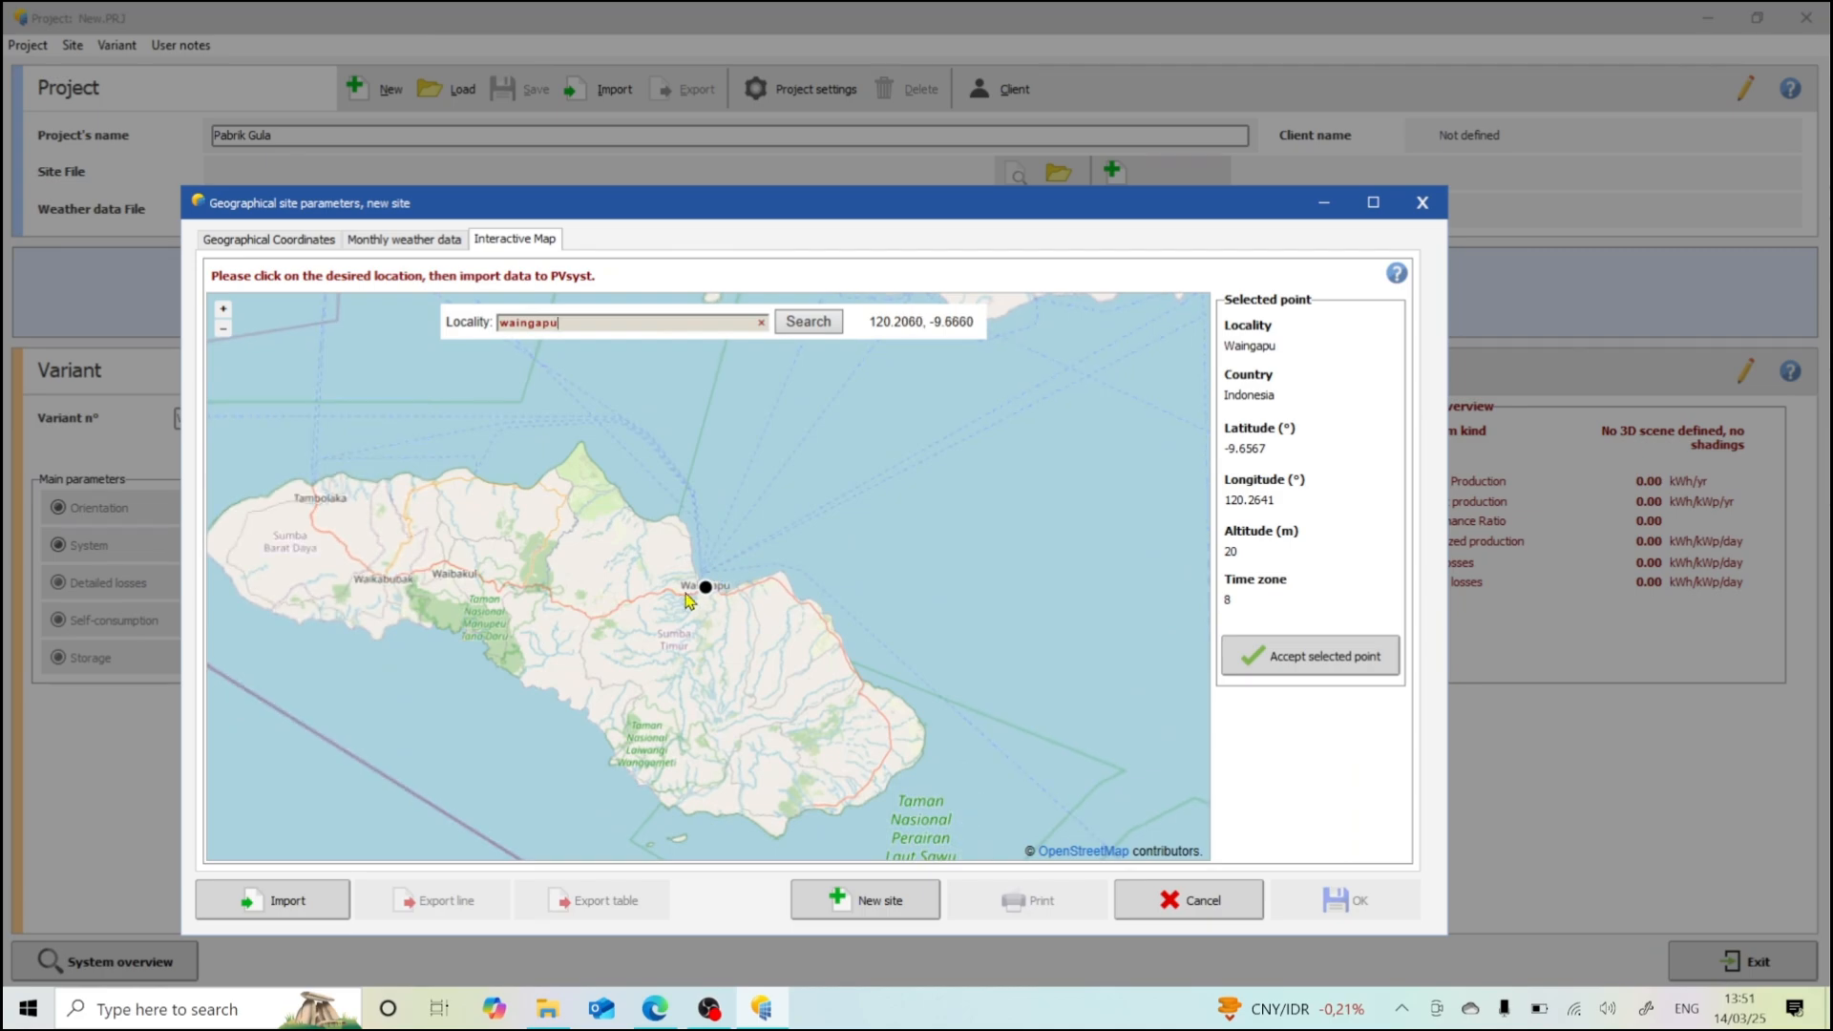
{"action": "scroll", "coordinate": [687, 600], "scroll_direction": "up", "scroll_amount": 2}
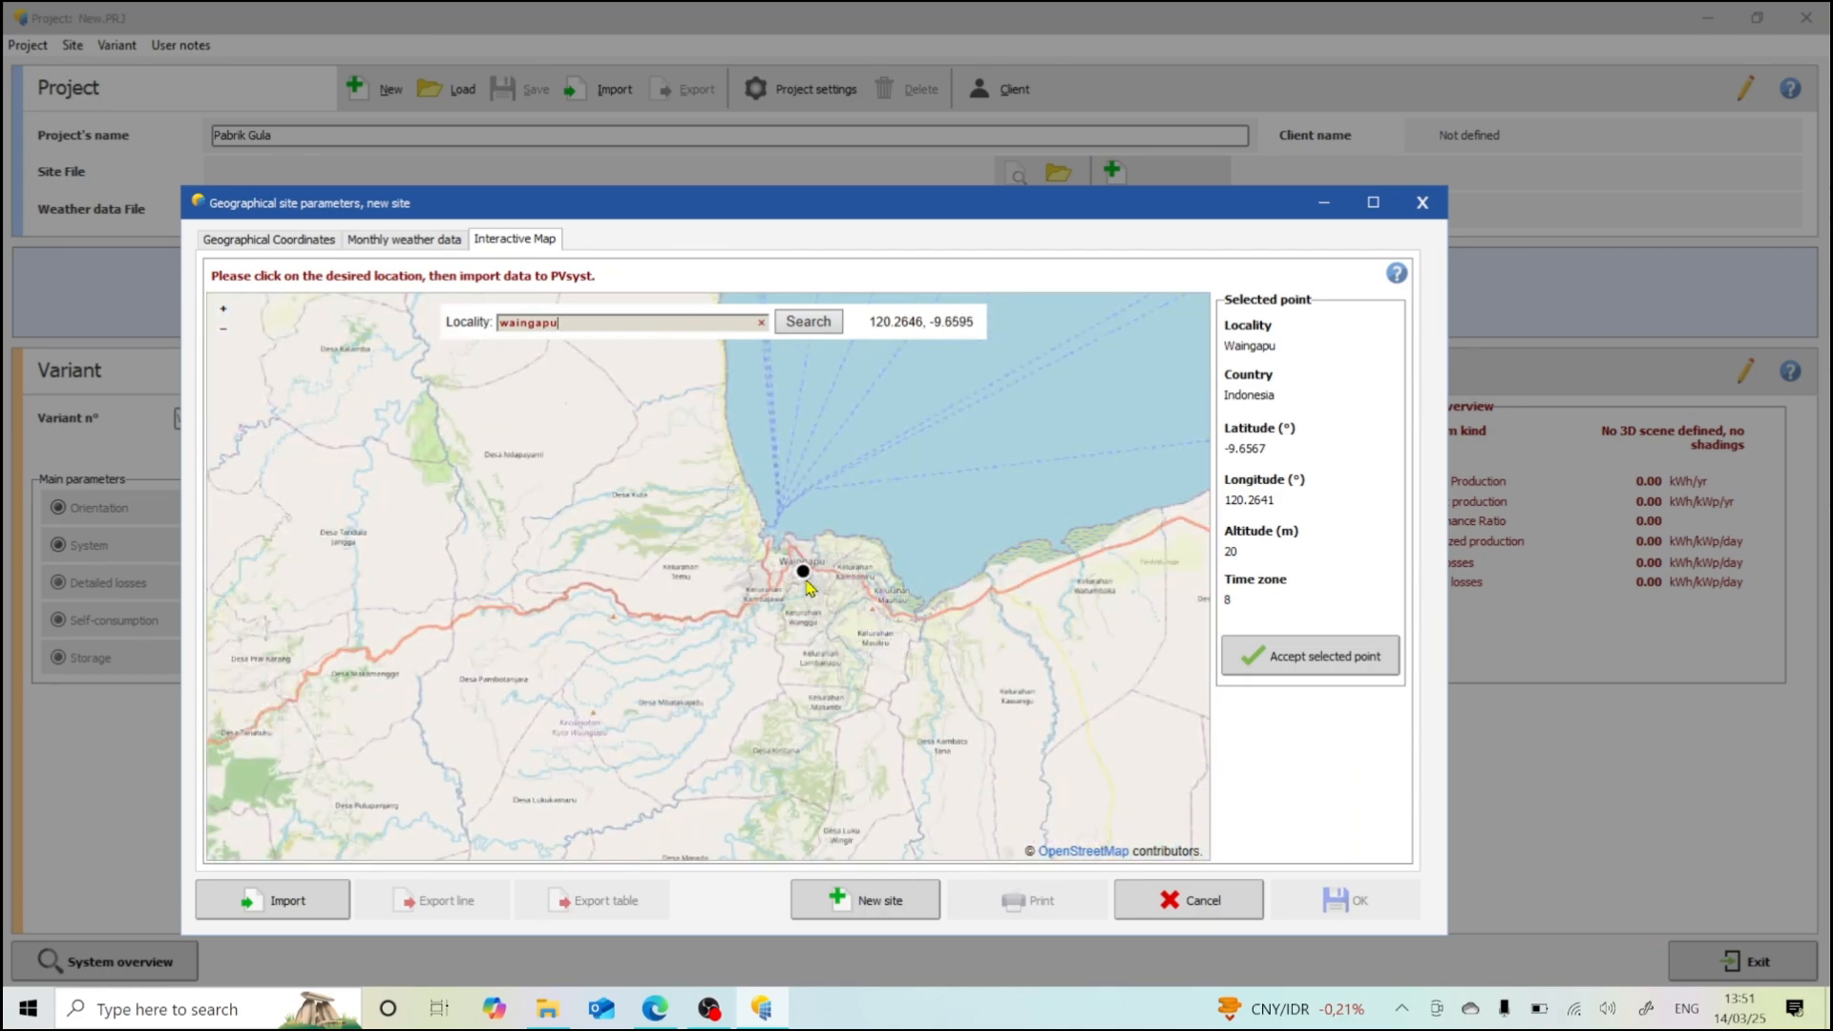
{"action": "scroll", "coordinate": [806, 586], "scroll_direction": "up", "scroll_amount": 2}
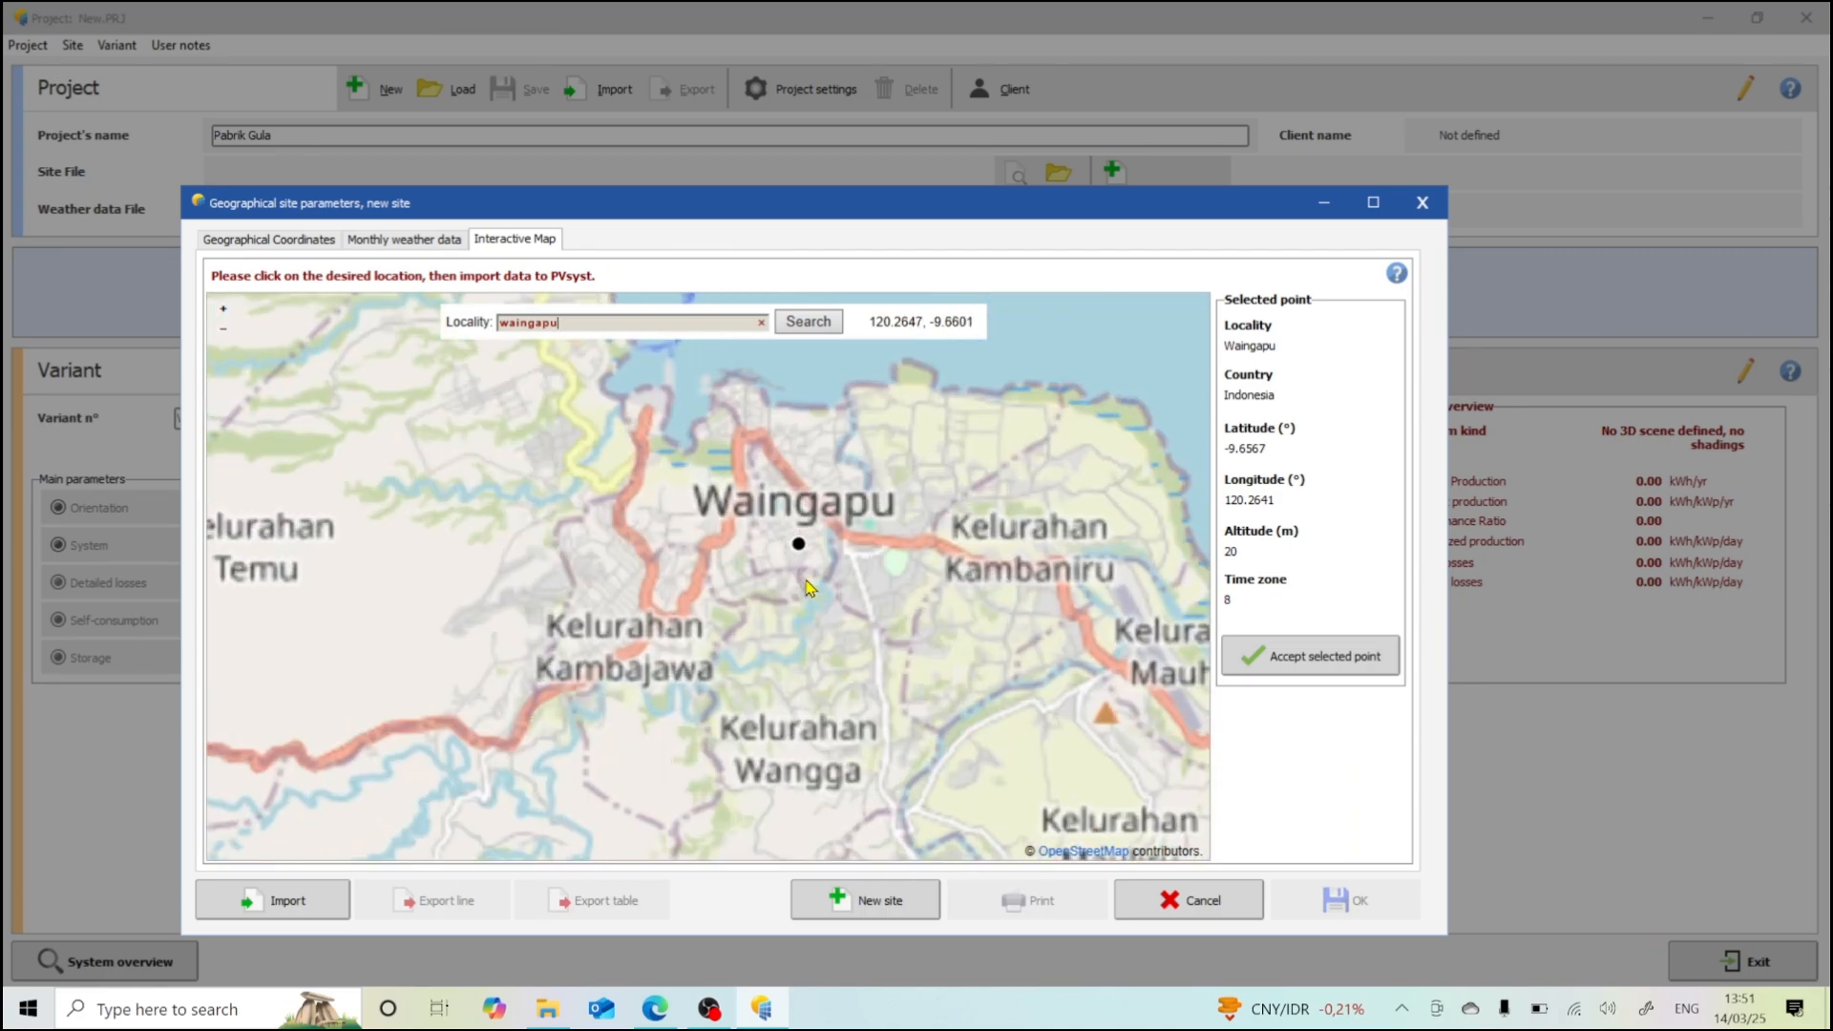
{"action": "scroll", "coordinate": [805, 585], "scroll_direction": "up", "scroll_amount": 3}
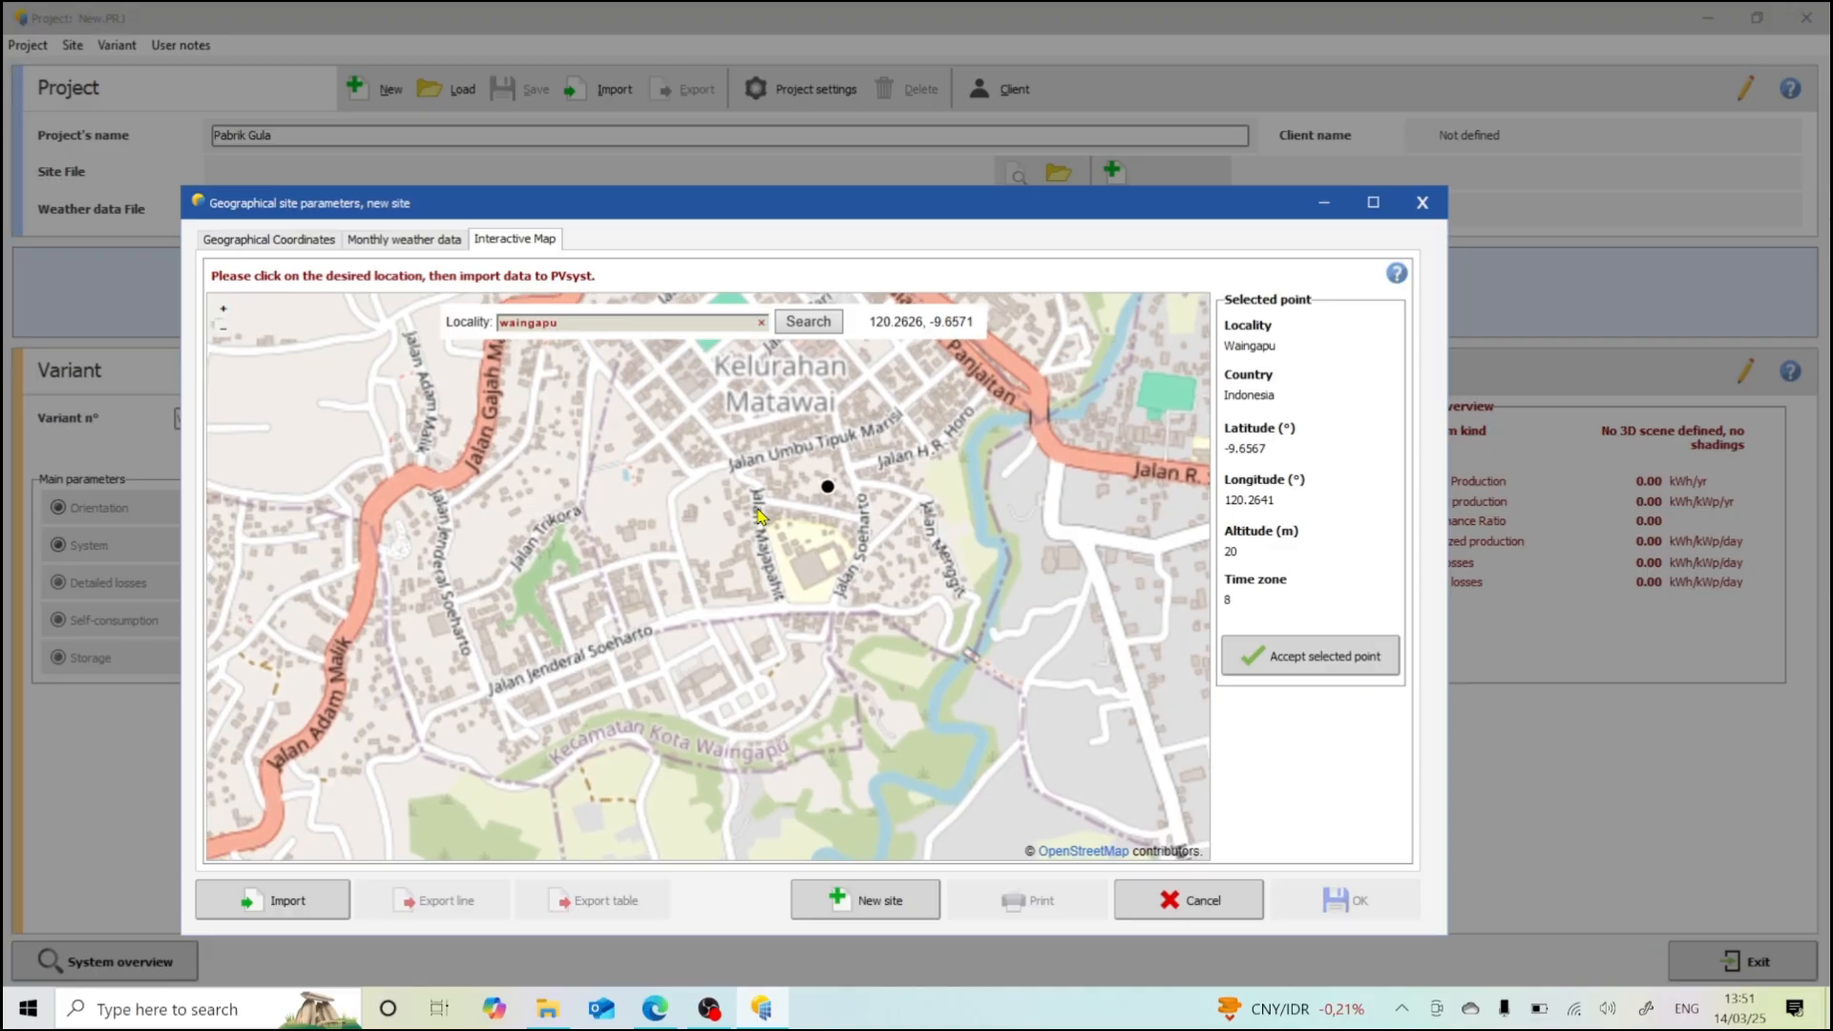
{"action": "scroll", "coordinate": [760, 515], "scroll_direction": "up", "scroll_amount": 1}
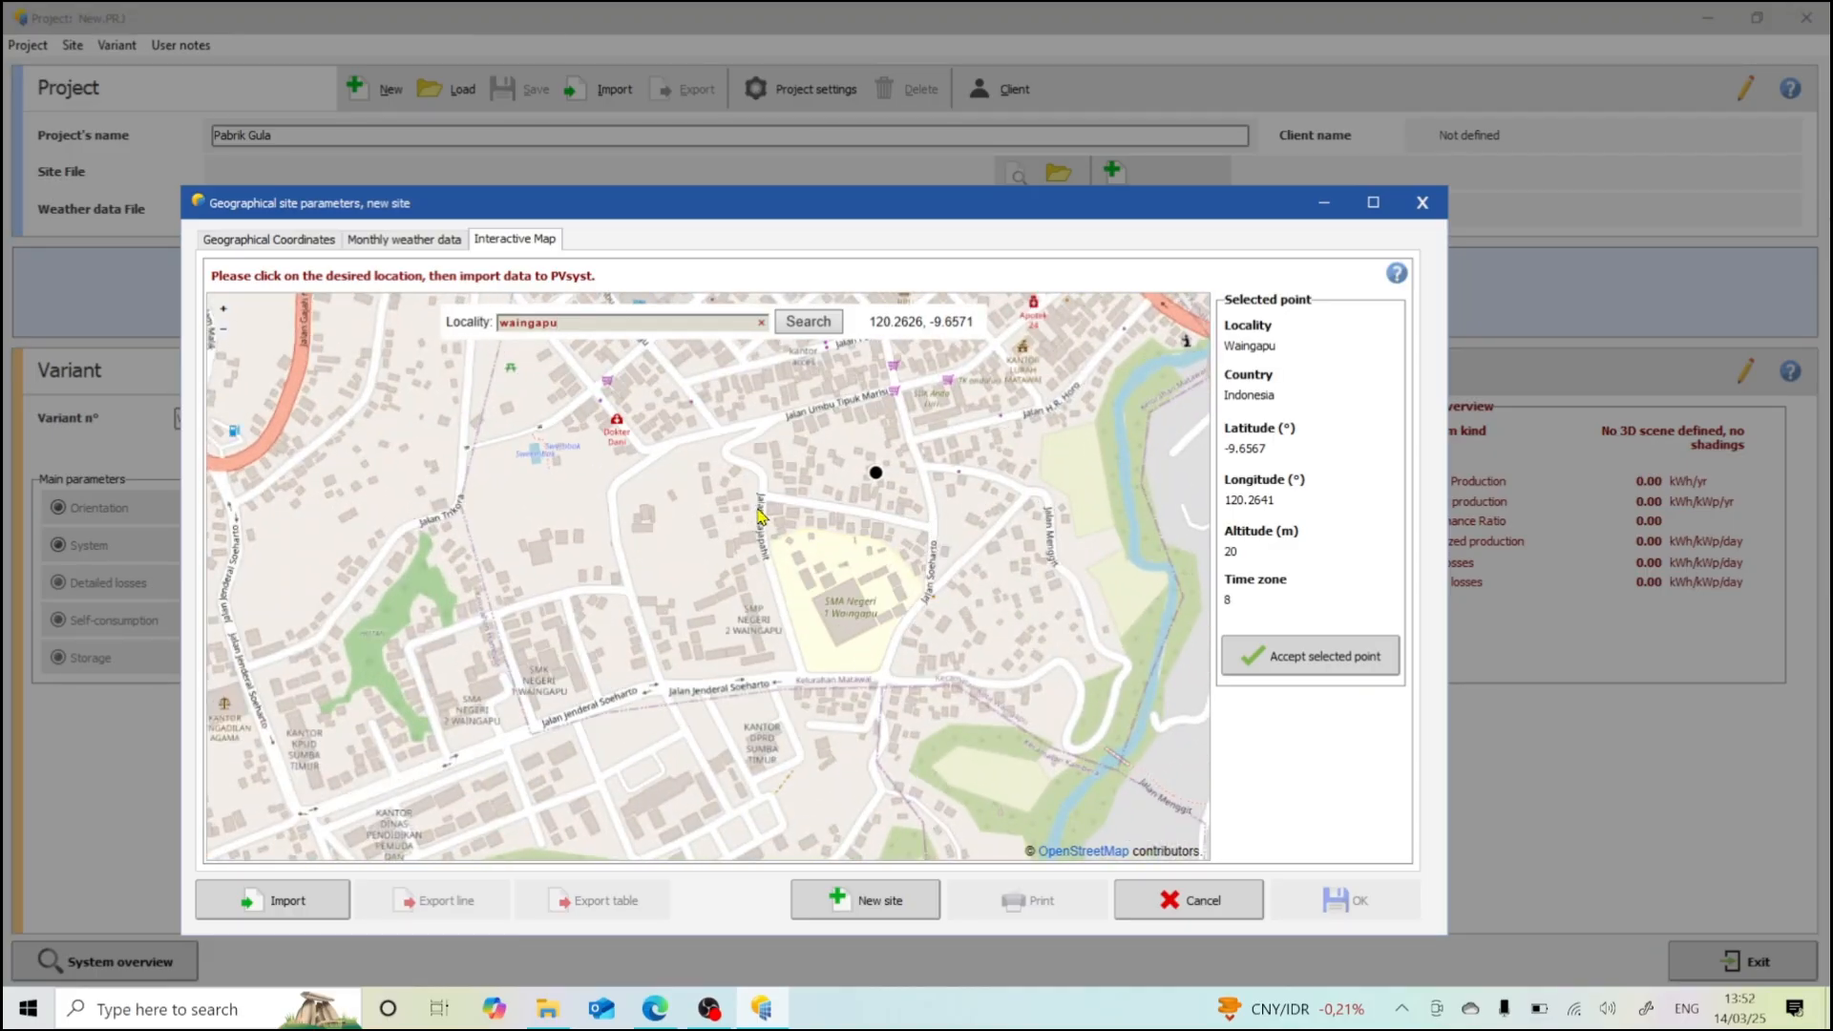
{"action": "scroll", "coordinate": [760, 516], "scroll_direction": "up", "scroll_amount": 1}
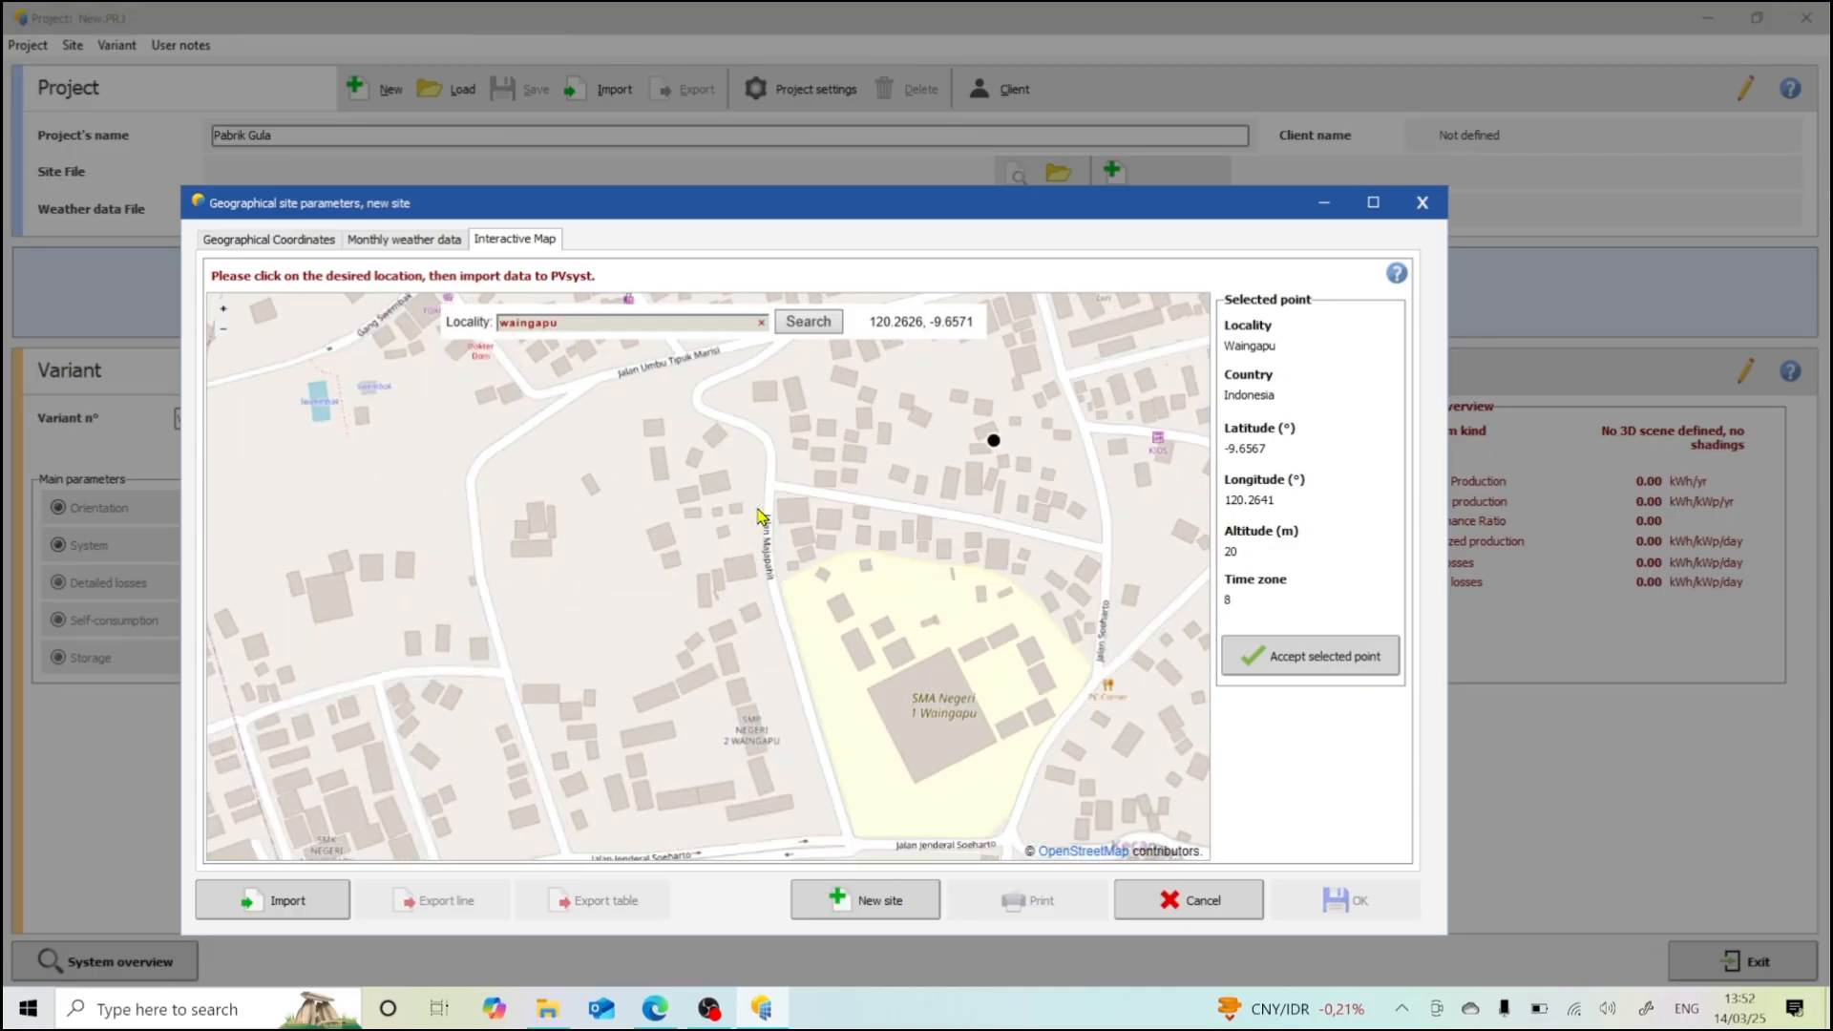
{"action": "scroll", "coordinate": [760, 516], "scroll_direction": "up", "scroll_amount": 2}
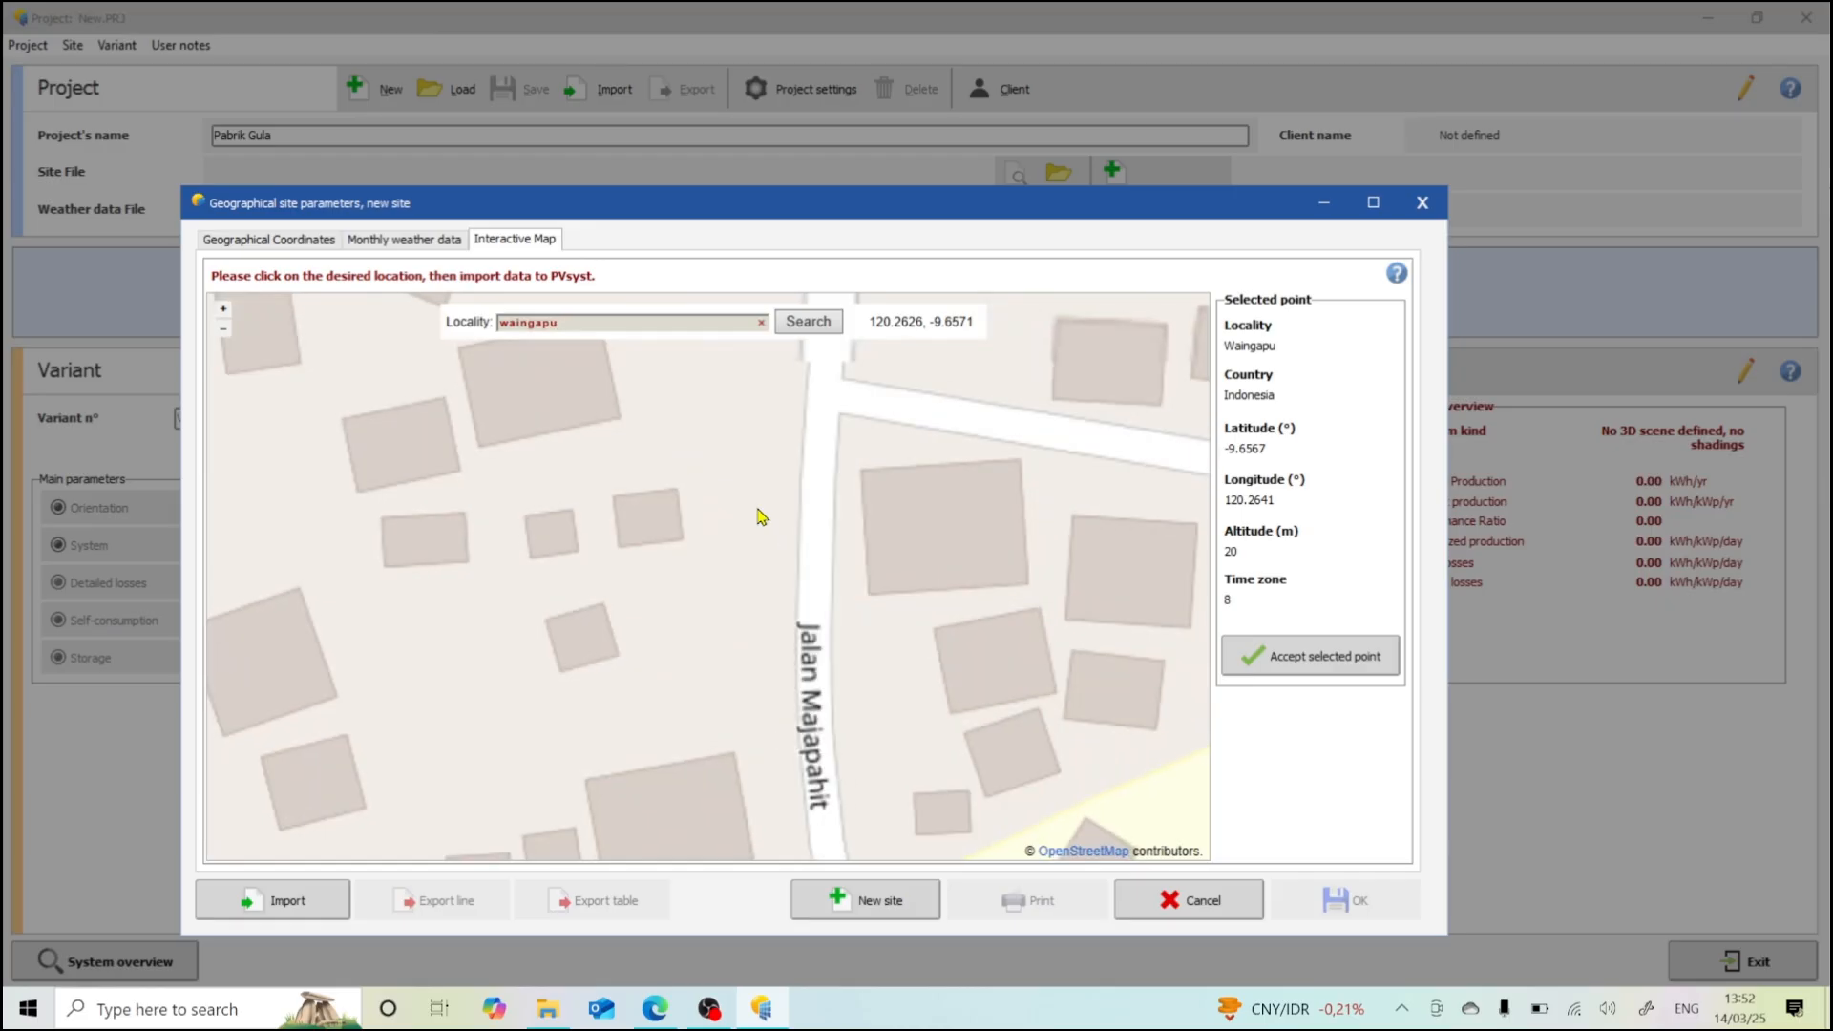
{"action": "scroll", "coordinate": [760, 515], "scroll_direction": "down", "scroll_amount": 1}
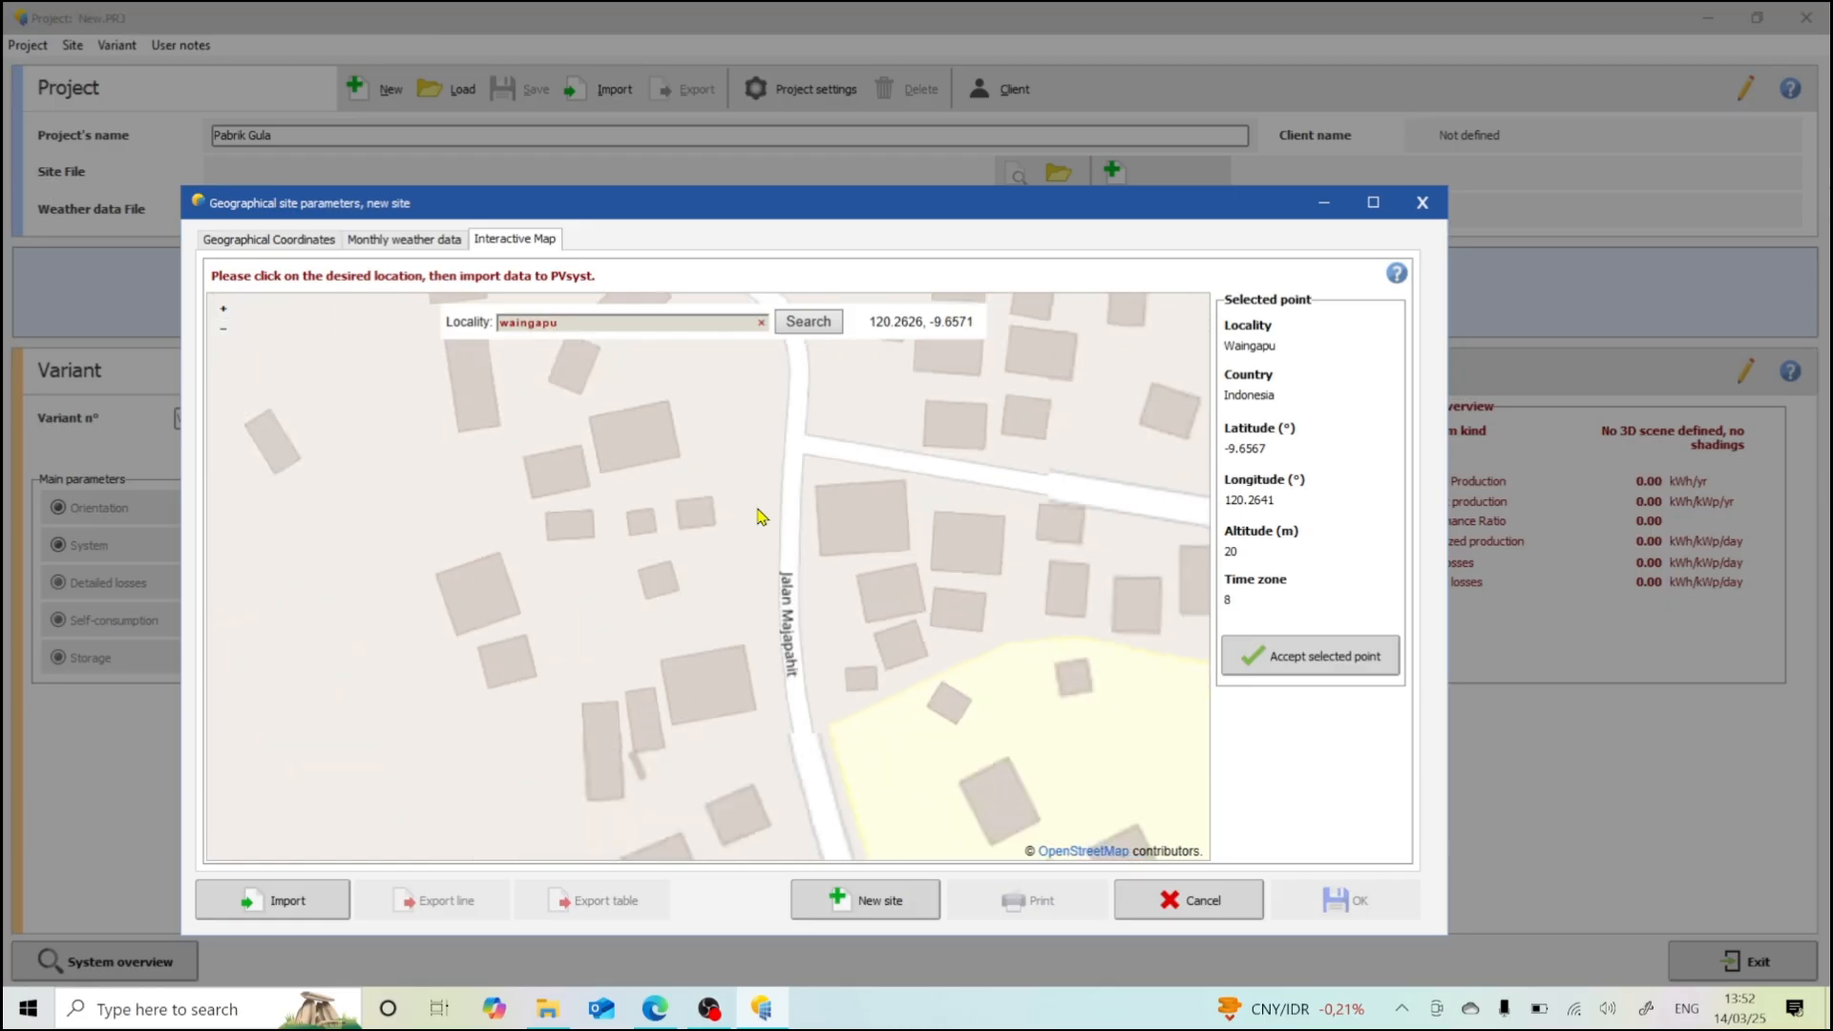
{"action": "scroll", "coordinate": [759, 515], "scroll_direction": "down", "scroll_amount": 1}
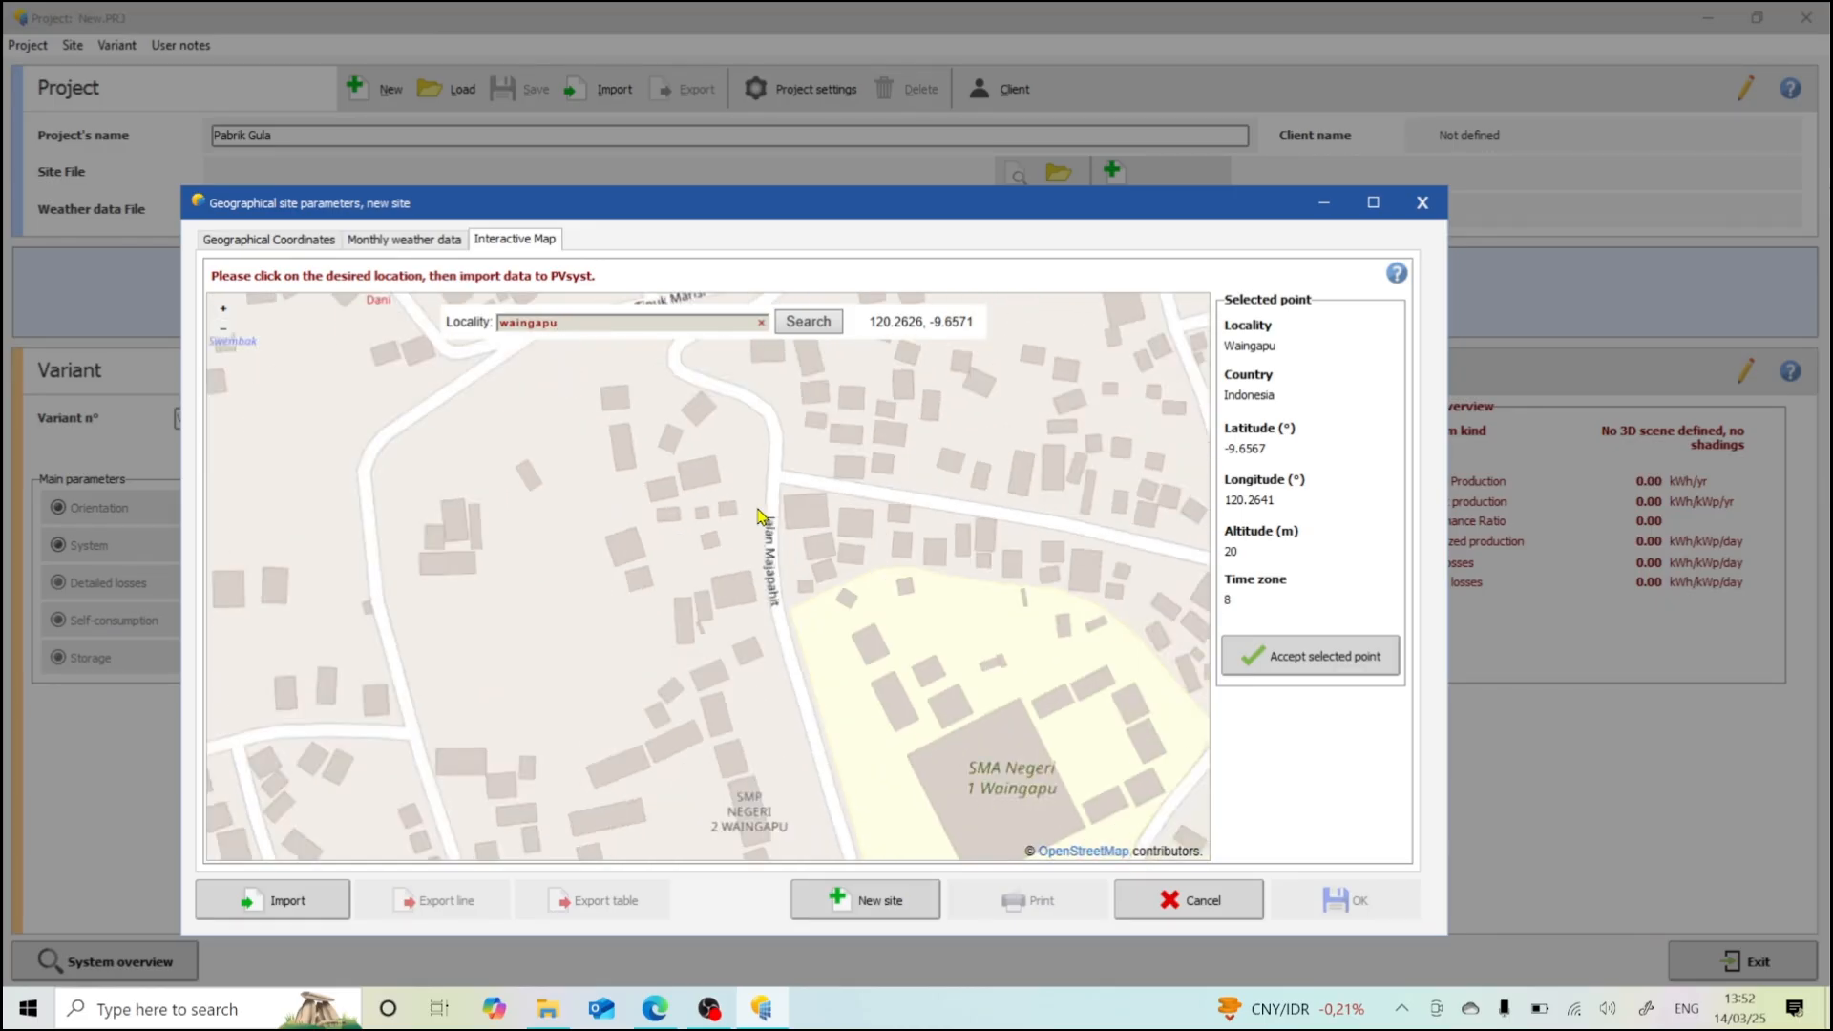
{"action": "left_click", "coordinate": [541, 631]}
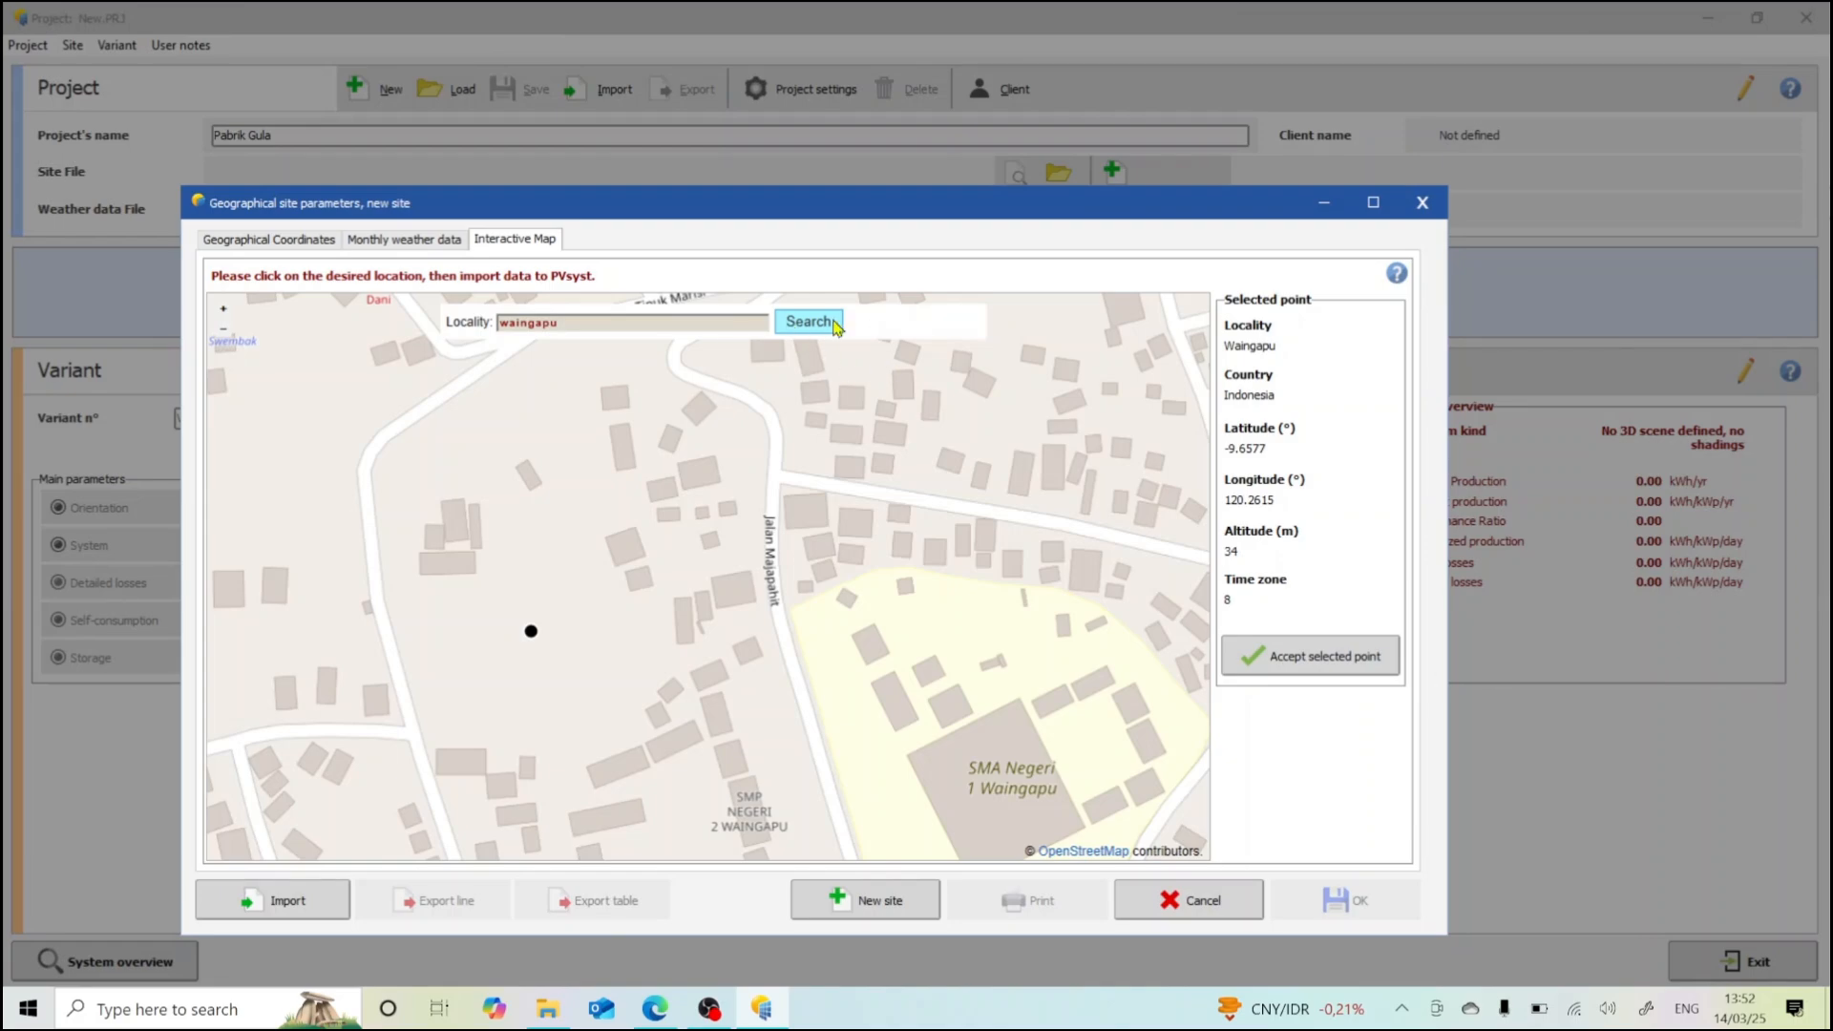
{"action": "left_click", "coordinate": [1289, 671]}
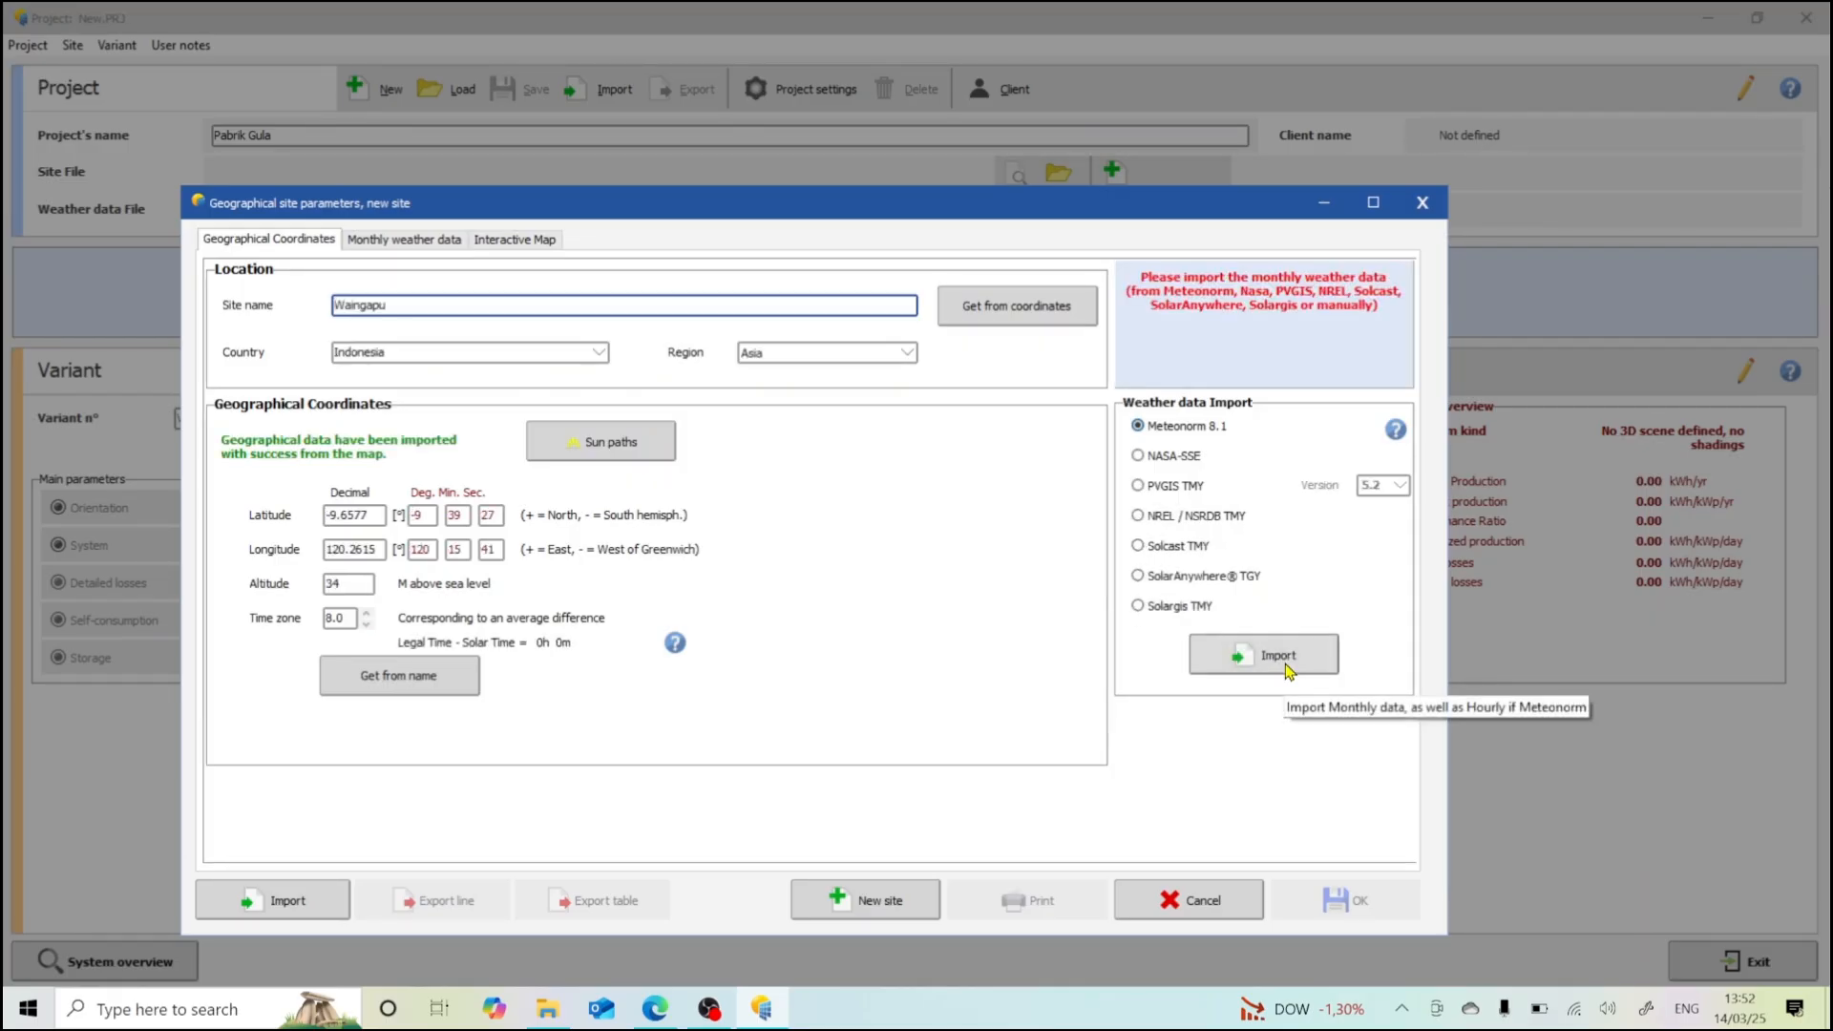
- Import the site's weather data from the Meteonorm 8.1 source
{"action": "left_click", "coordinate": [1137, 486]}
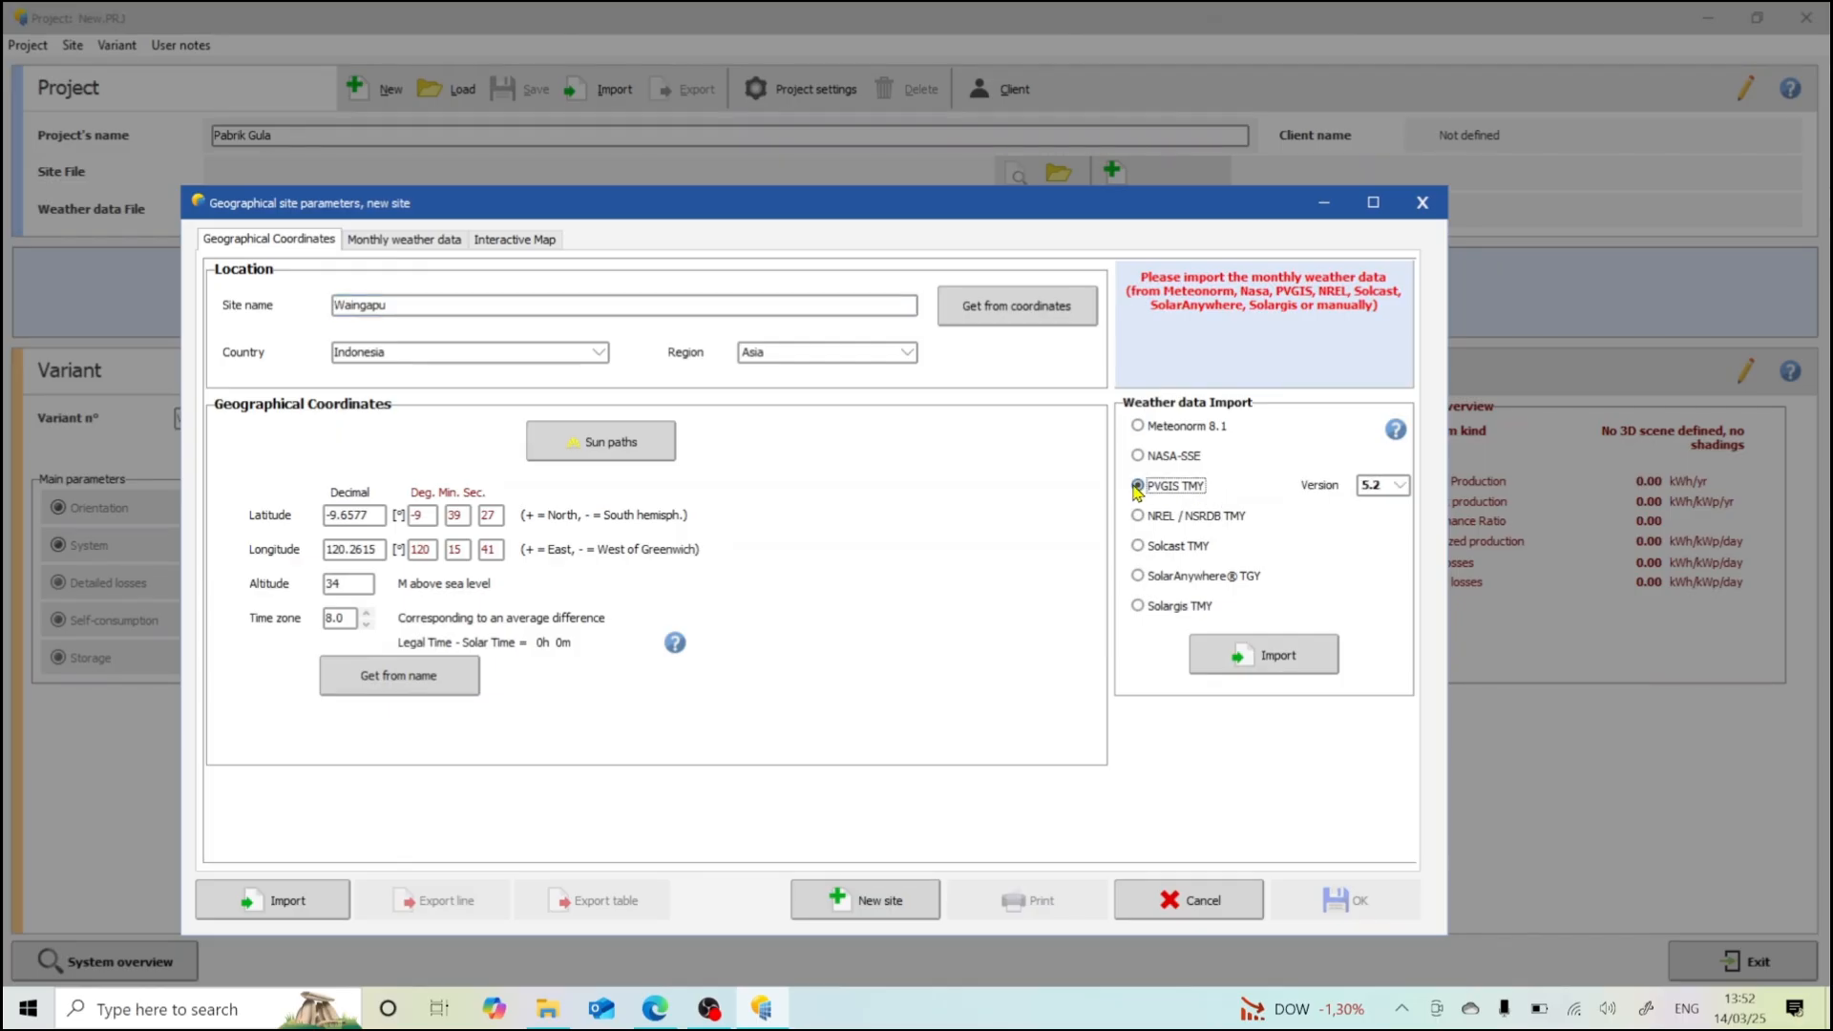
{"action": "left_click", "coordinate": [1137, 456]}
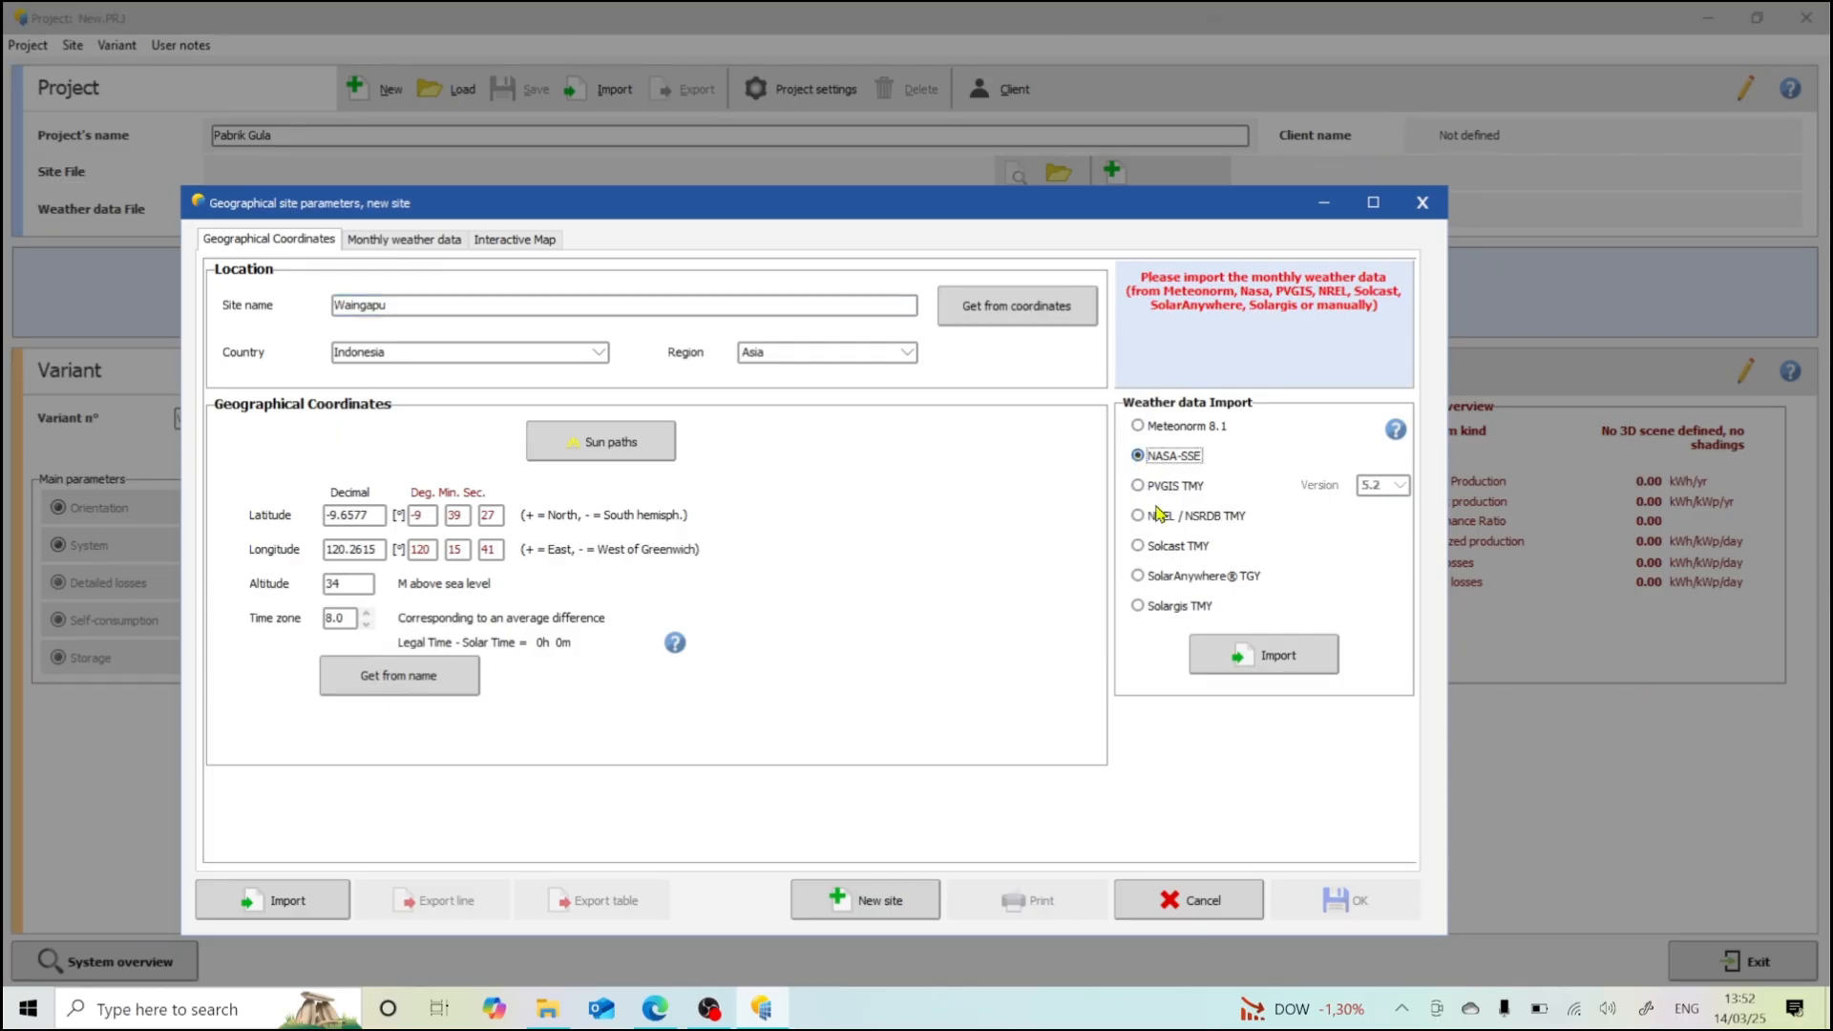
{"action": "left_click", "coordinate": [1152, 428]}
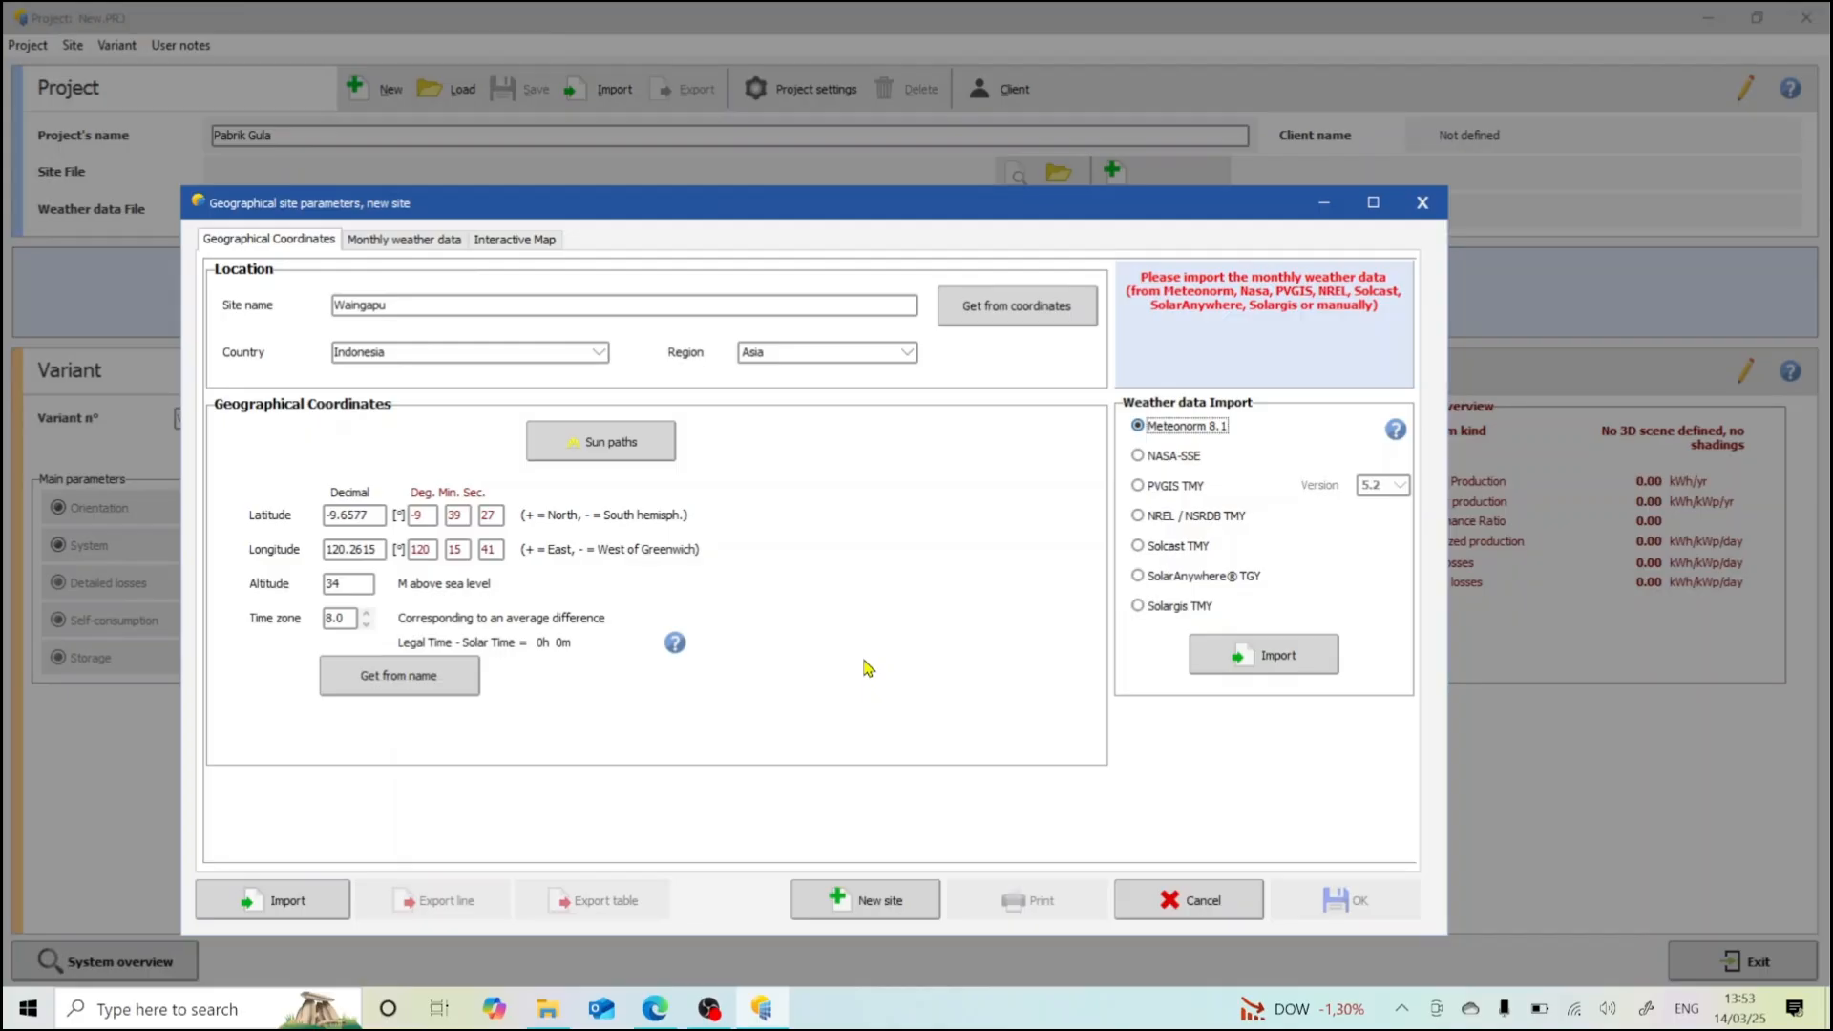
{"action": "left_click_drag", "start_coordinate": [870, 207], "coordinate": [860, 152]}
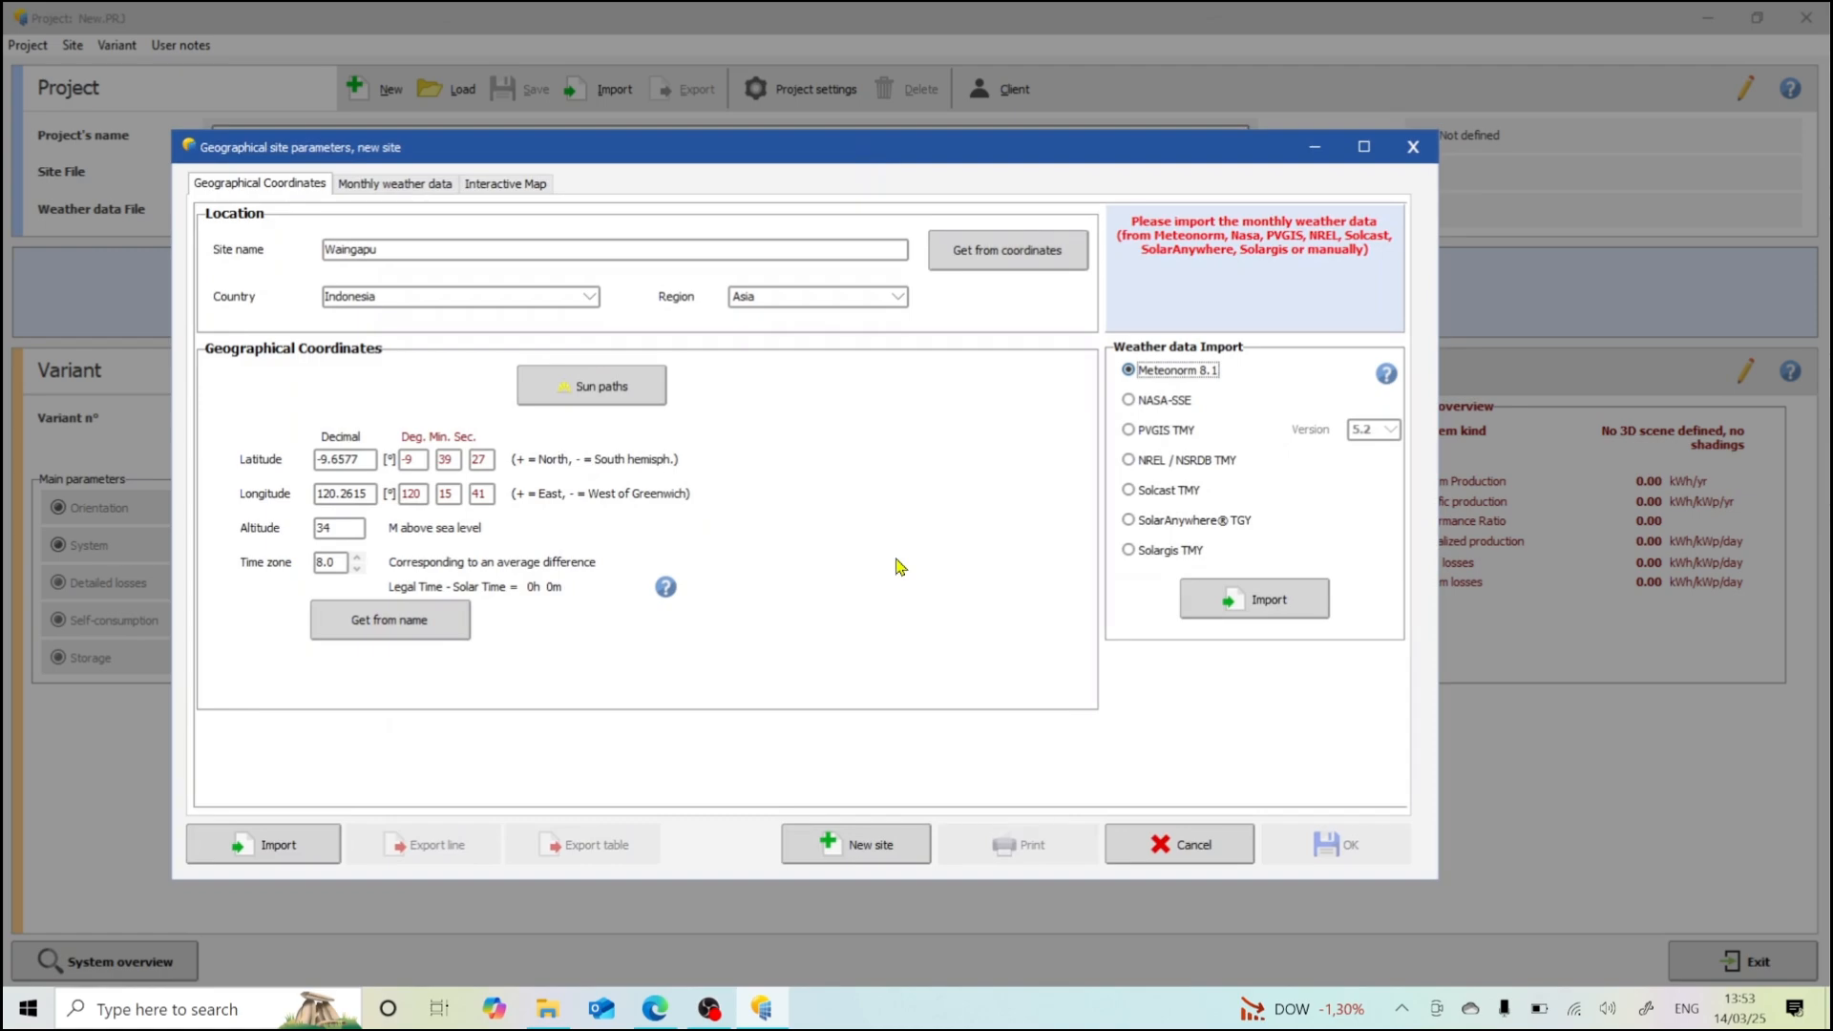
{"action": "left_click", "coordinate": [1255, 605]}
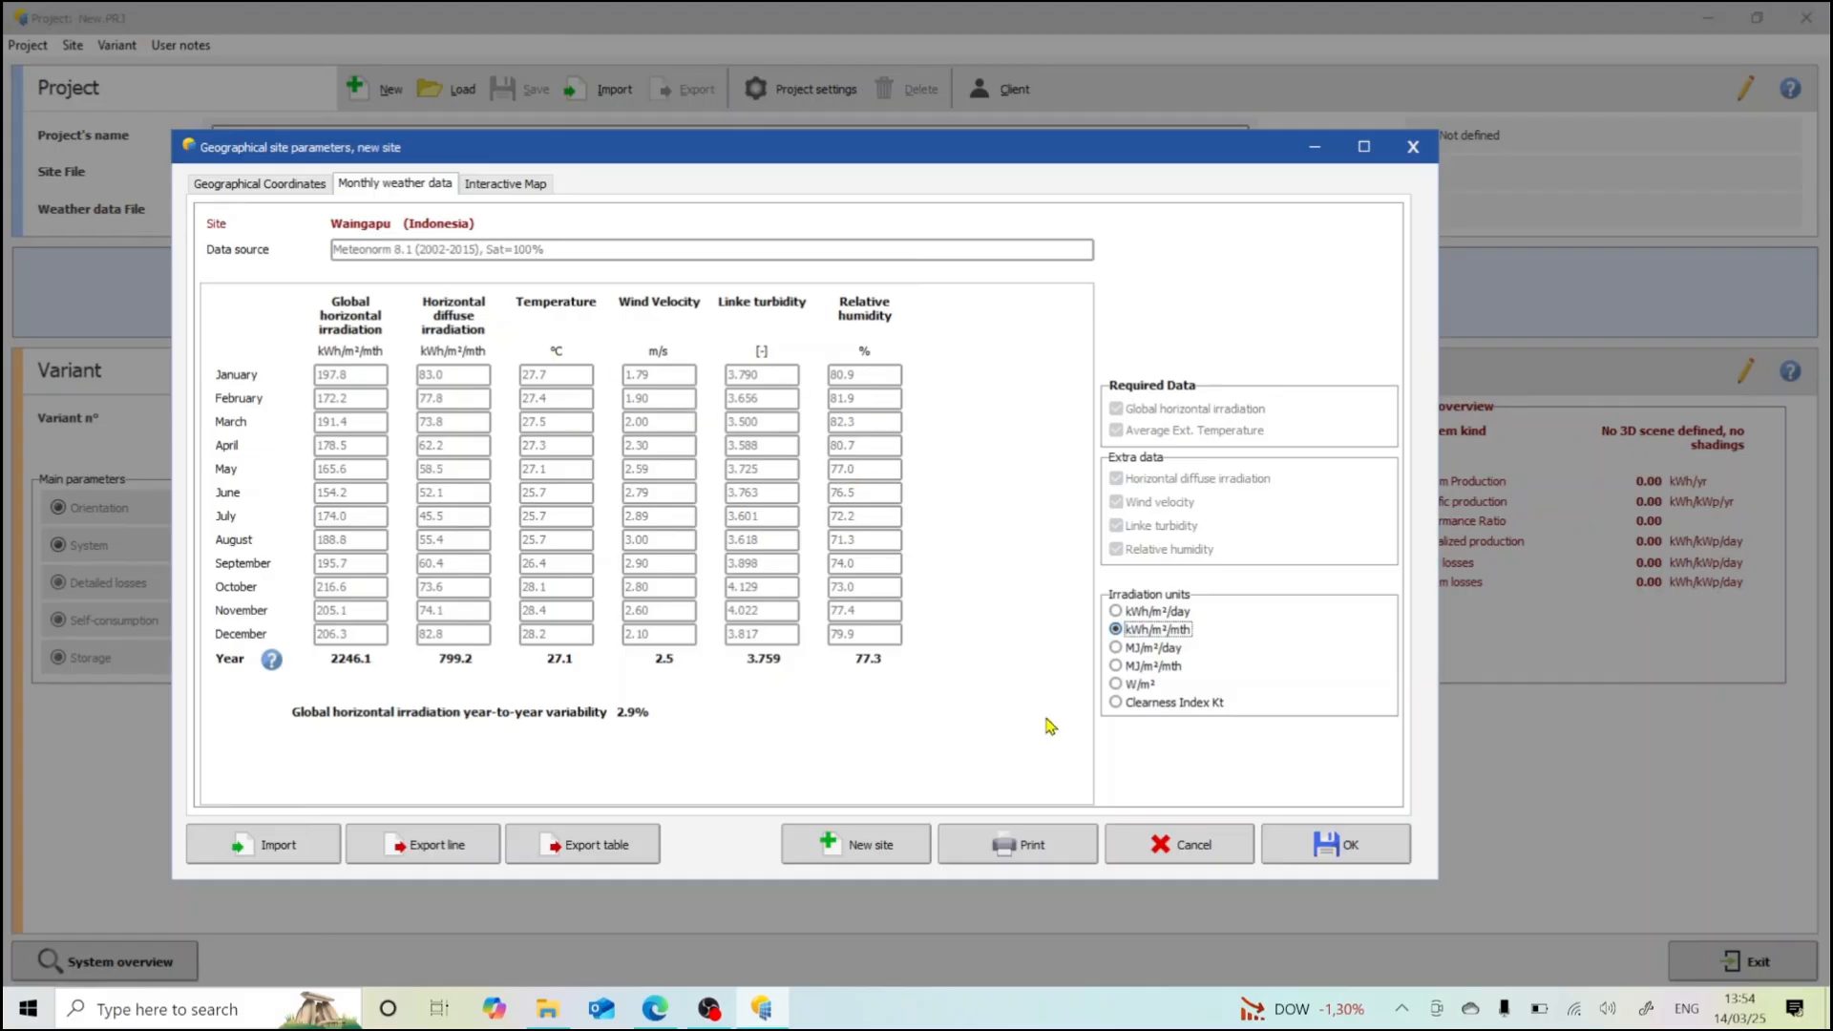
- Accept the monthly weather data and save the geographical site file as Waingapu_MN81
{"action": "left_click", "coordinate": [1330, 847]}
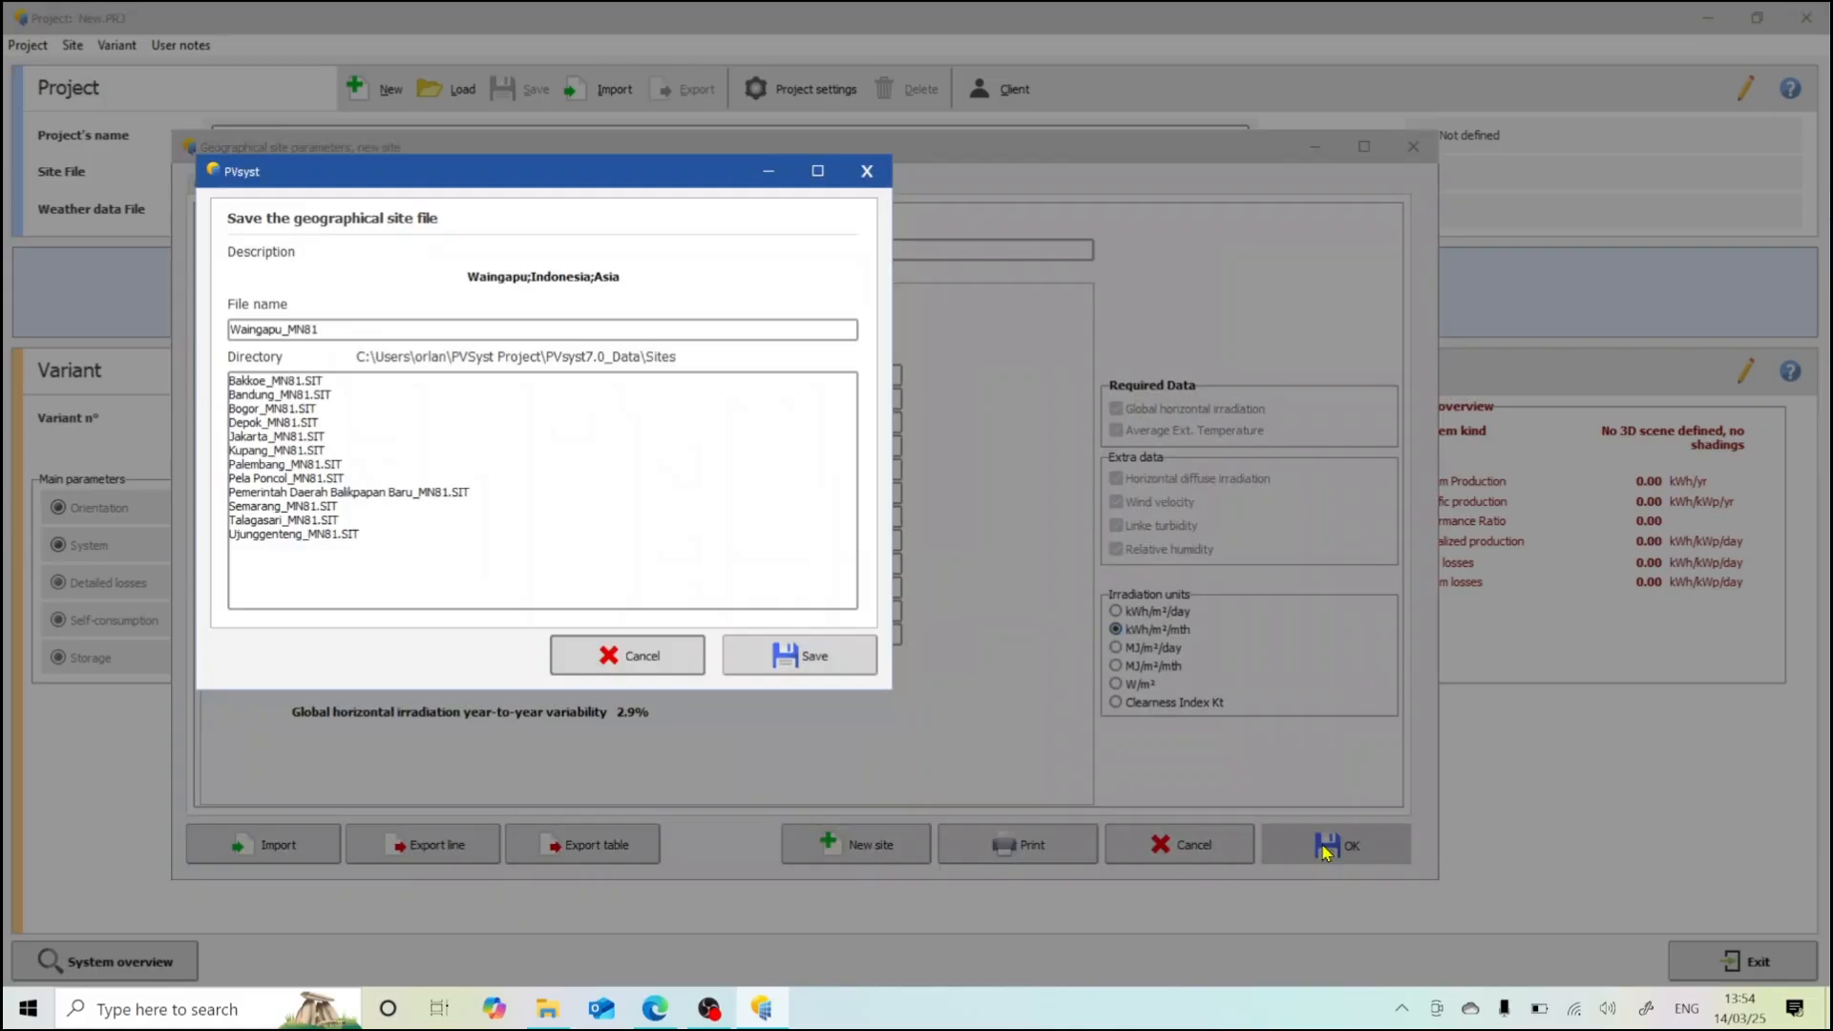
{"action": "left_click", "coordinate": [825, 666]}
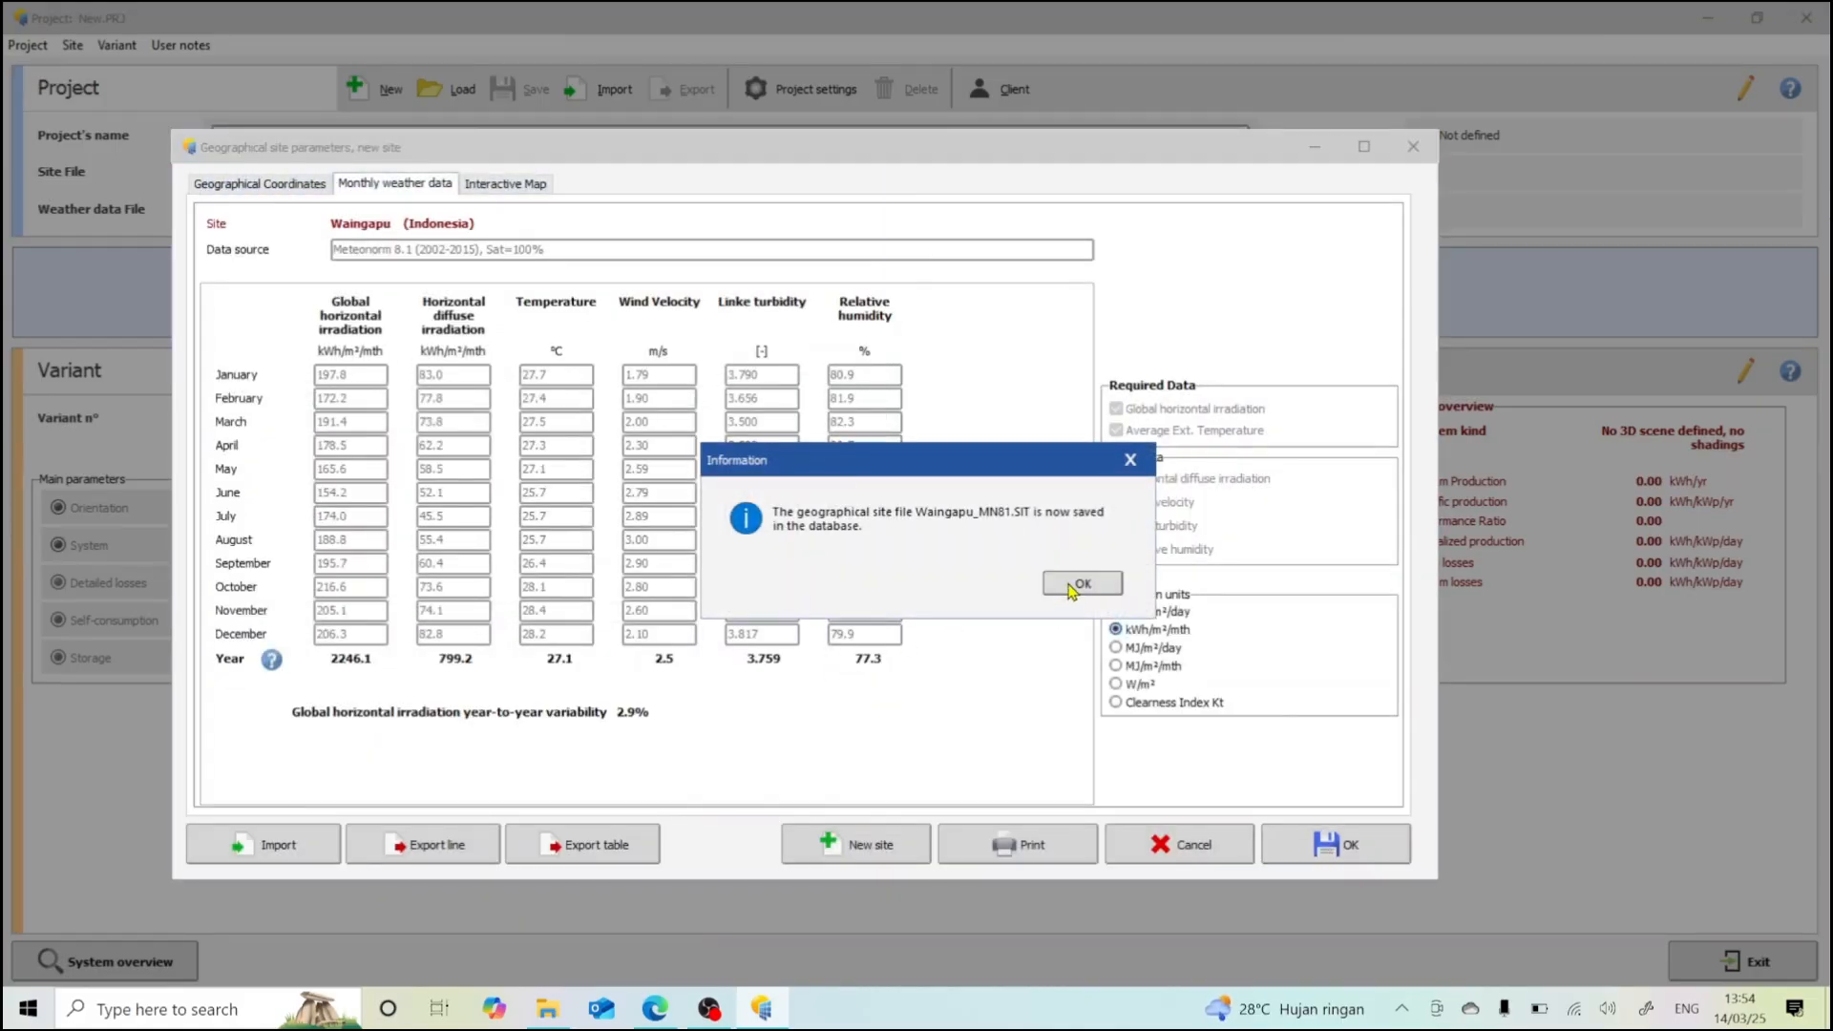
{"action": "left_click", "coordinate": [1070, 586]}
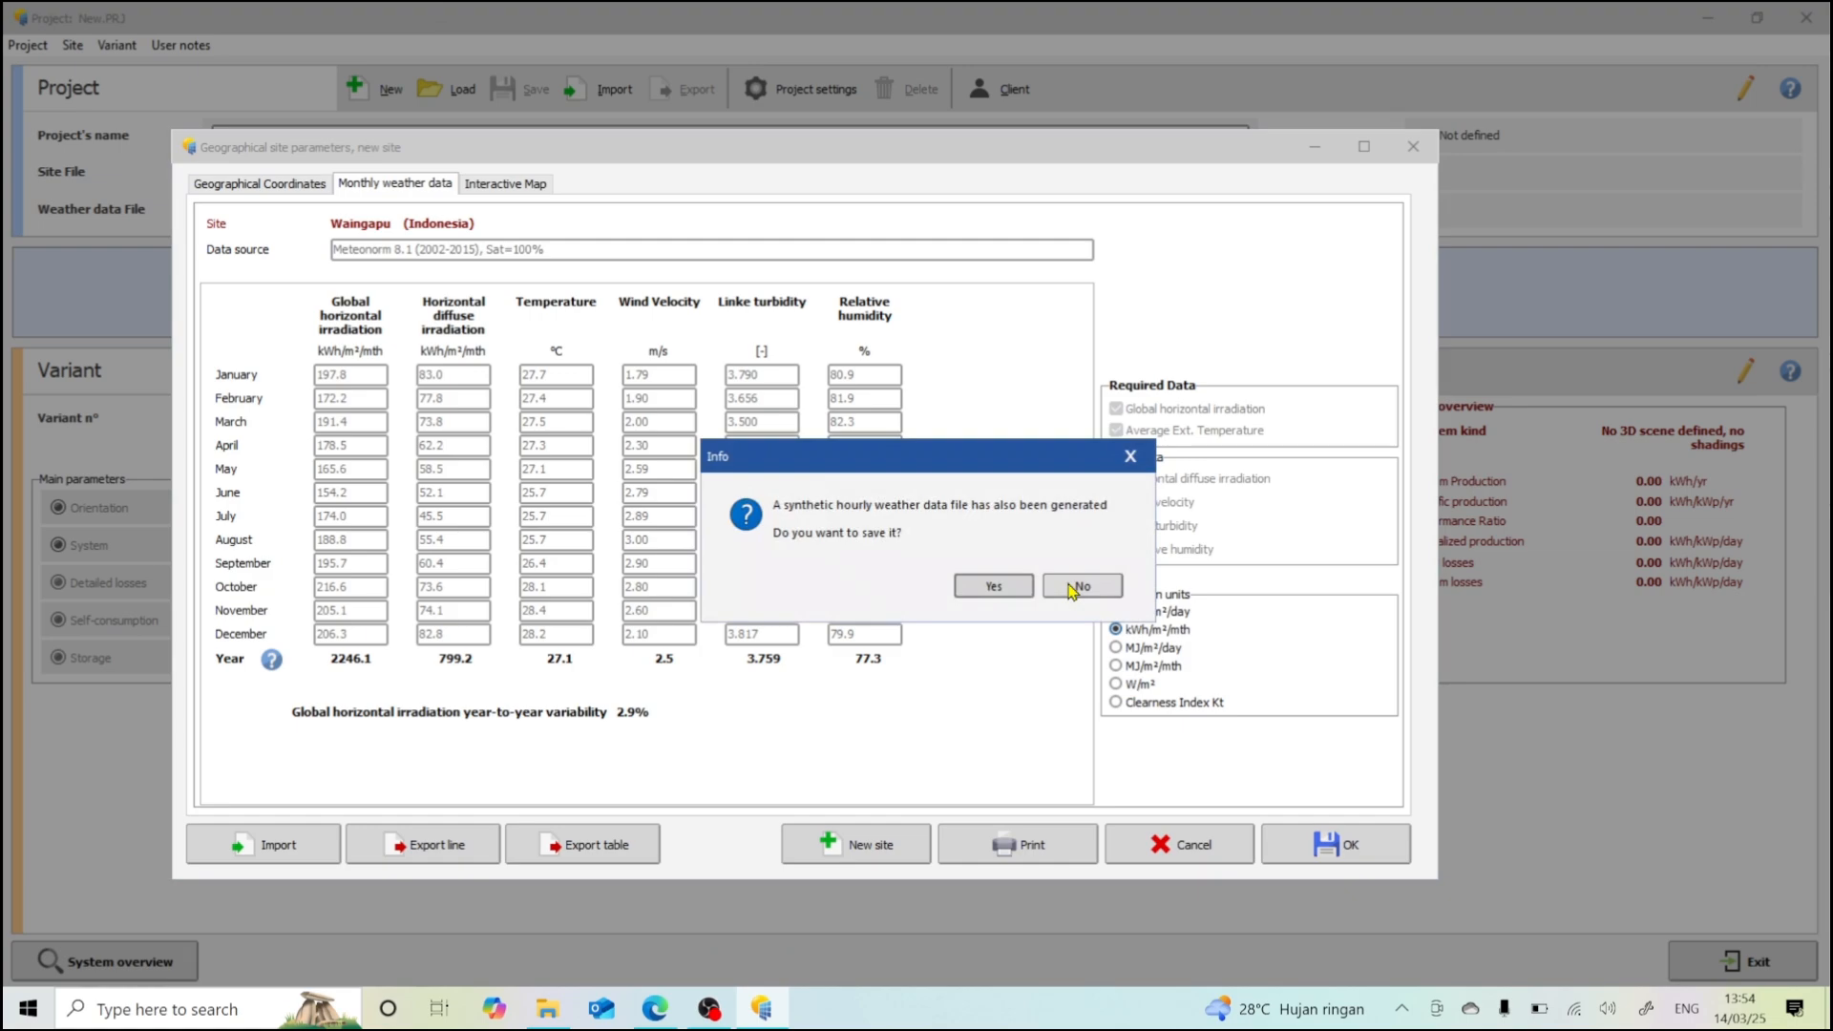
- Save the synthetic hourly weather data file as Waingapu_MN81_SYN and save the project as Pabrik Gula_Project
{"action": "left_click", "coordinate": [994, 586]}
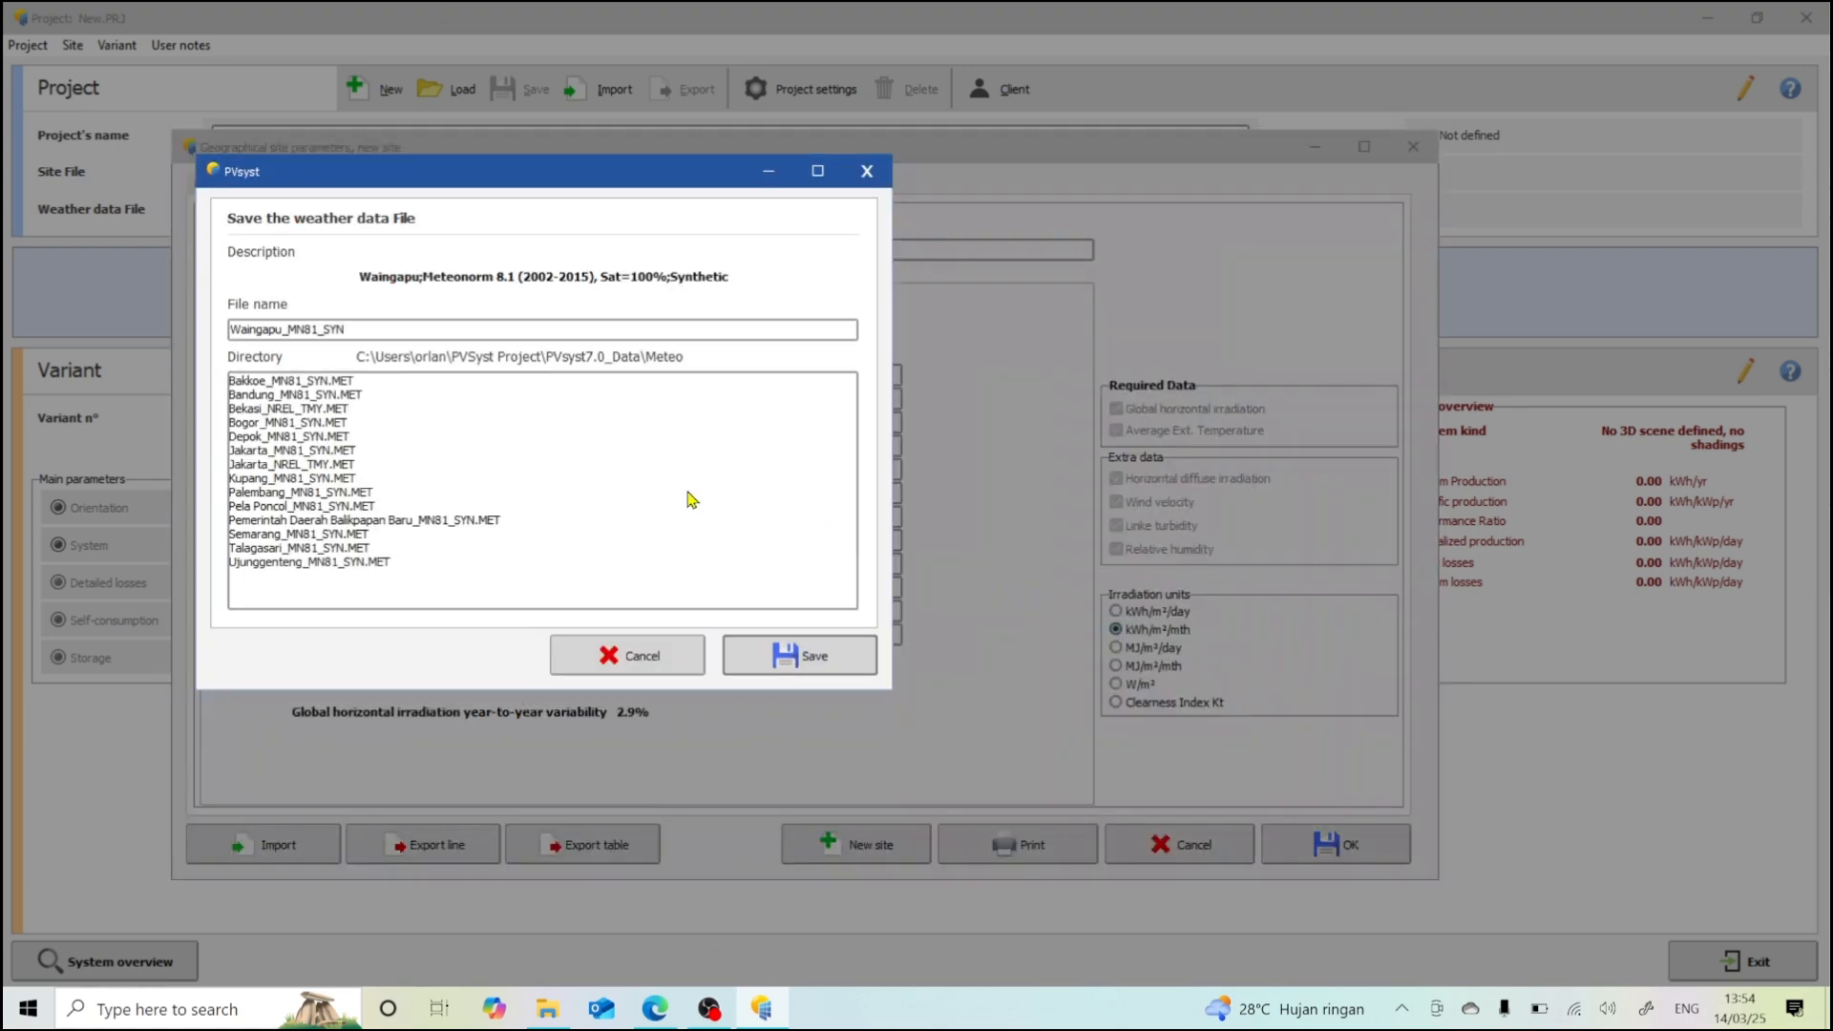
{"action": "left_click", "coordinate": [763, 652]}
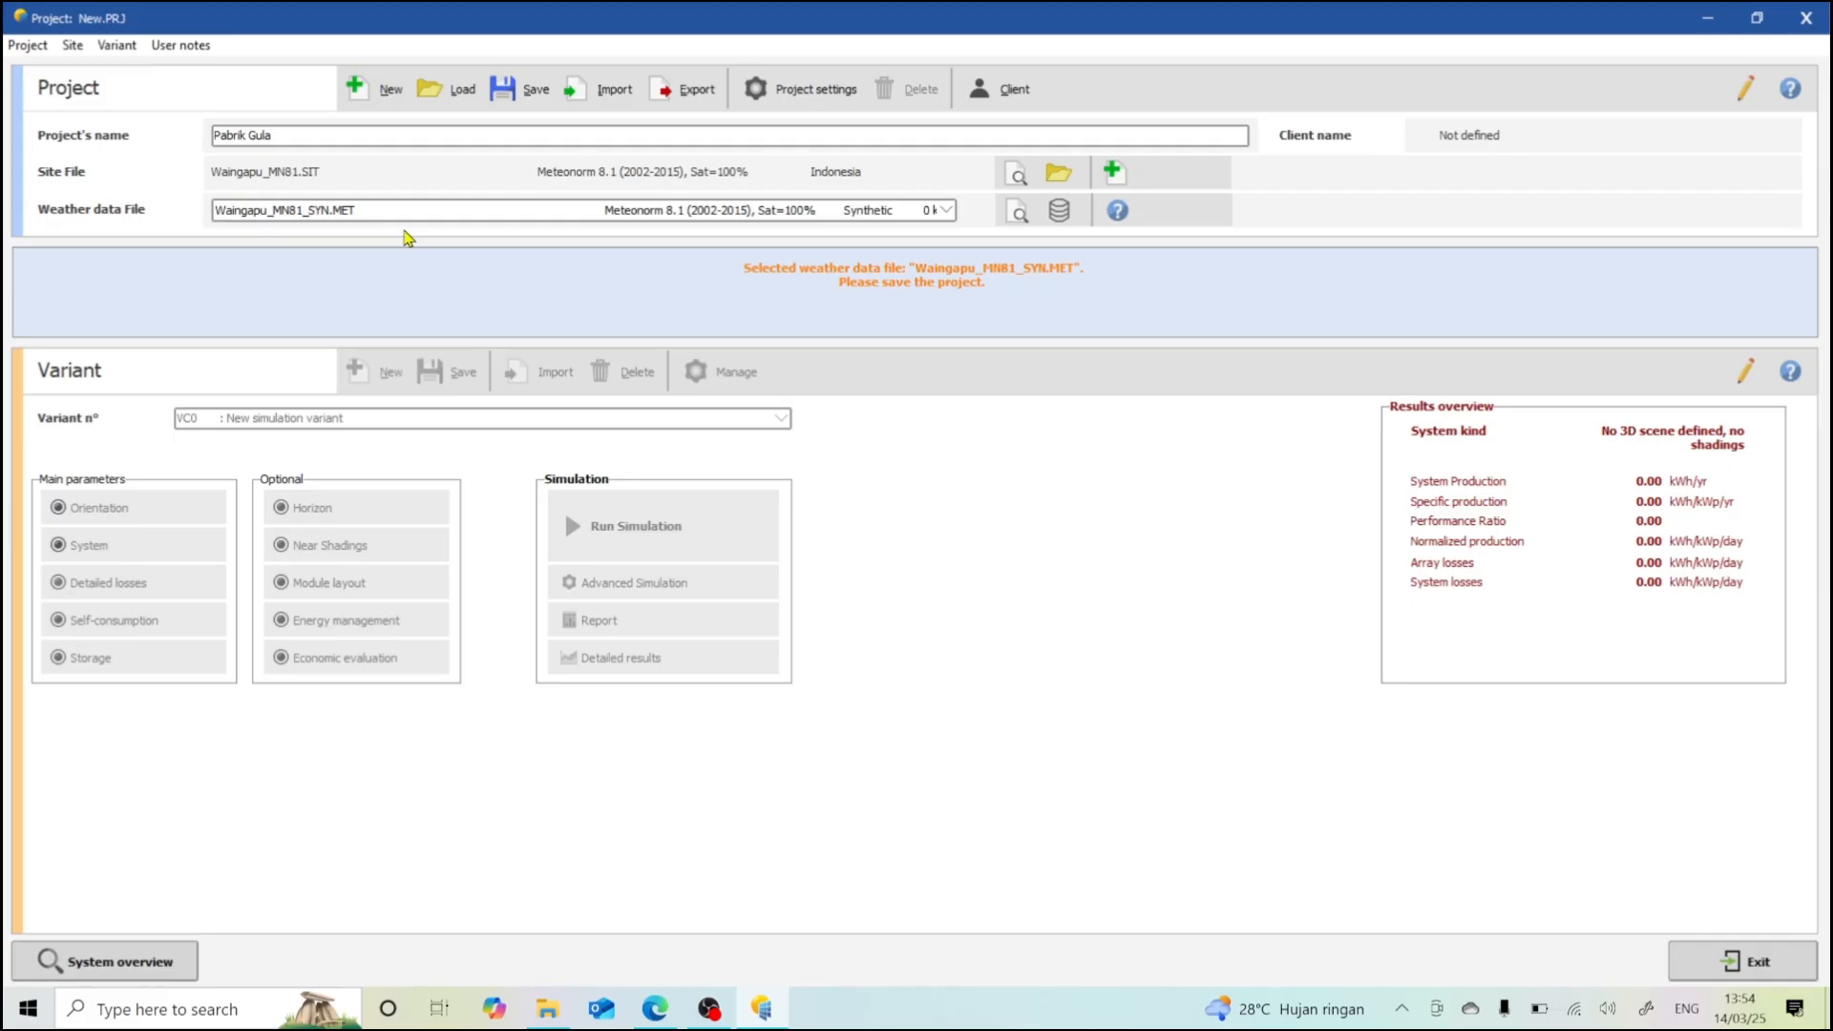
{"action": "left_click", "coordinate": [531, 92]}
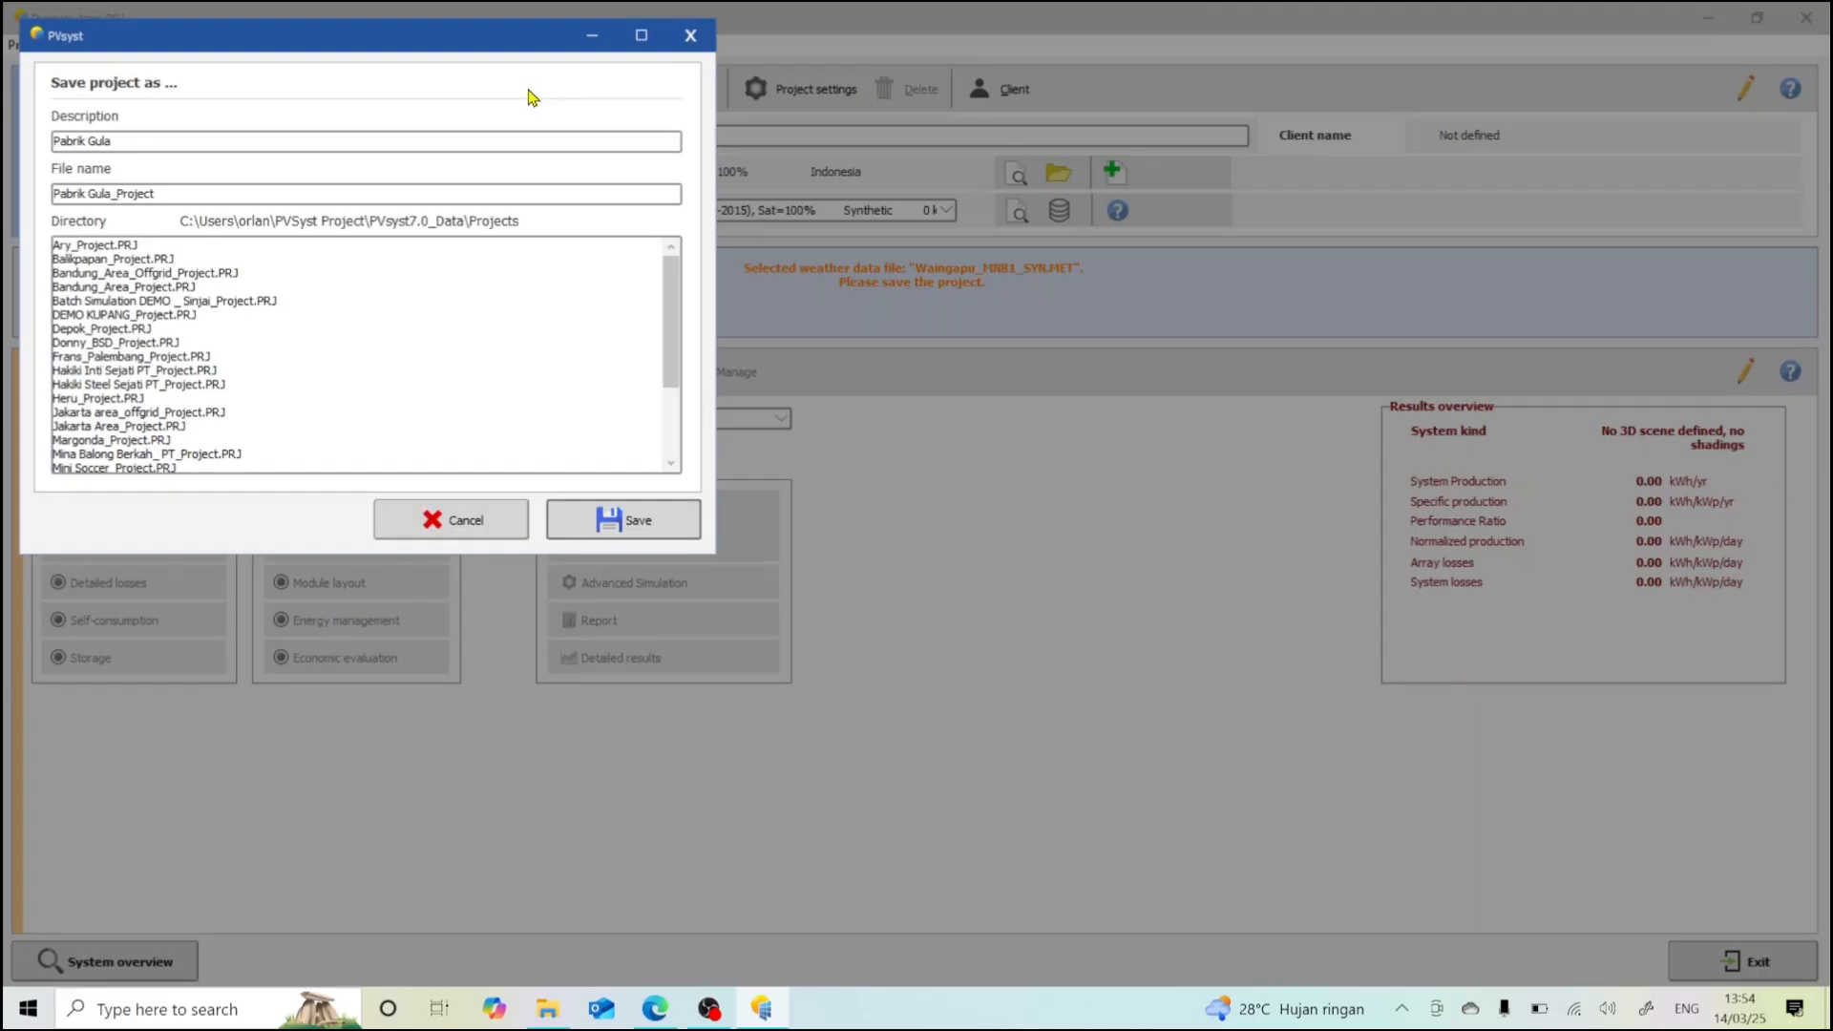
{"action": "left_click", "coordinate": [611, 519]}
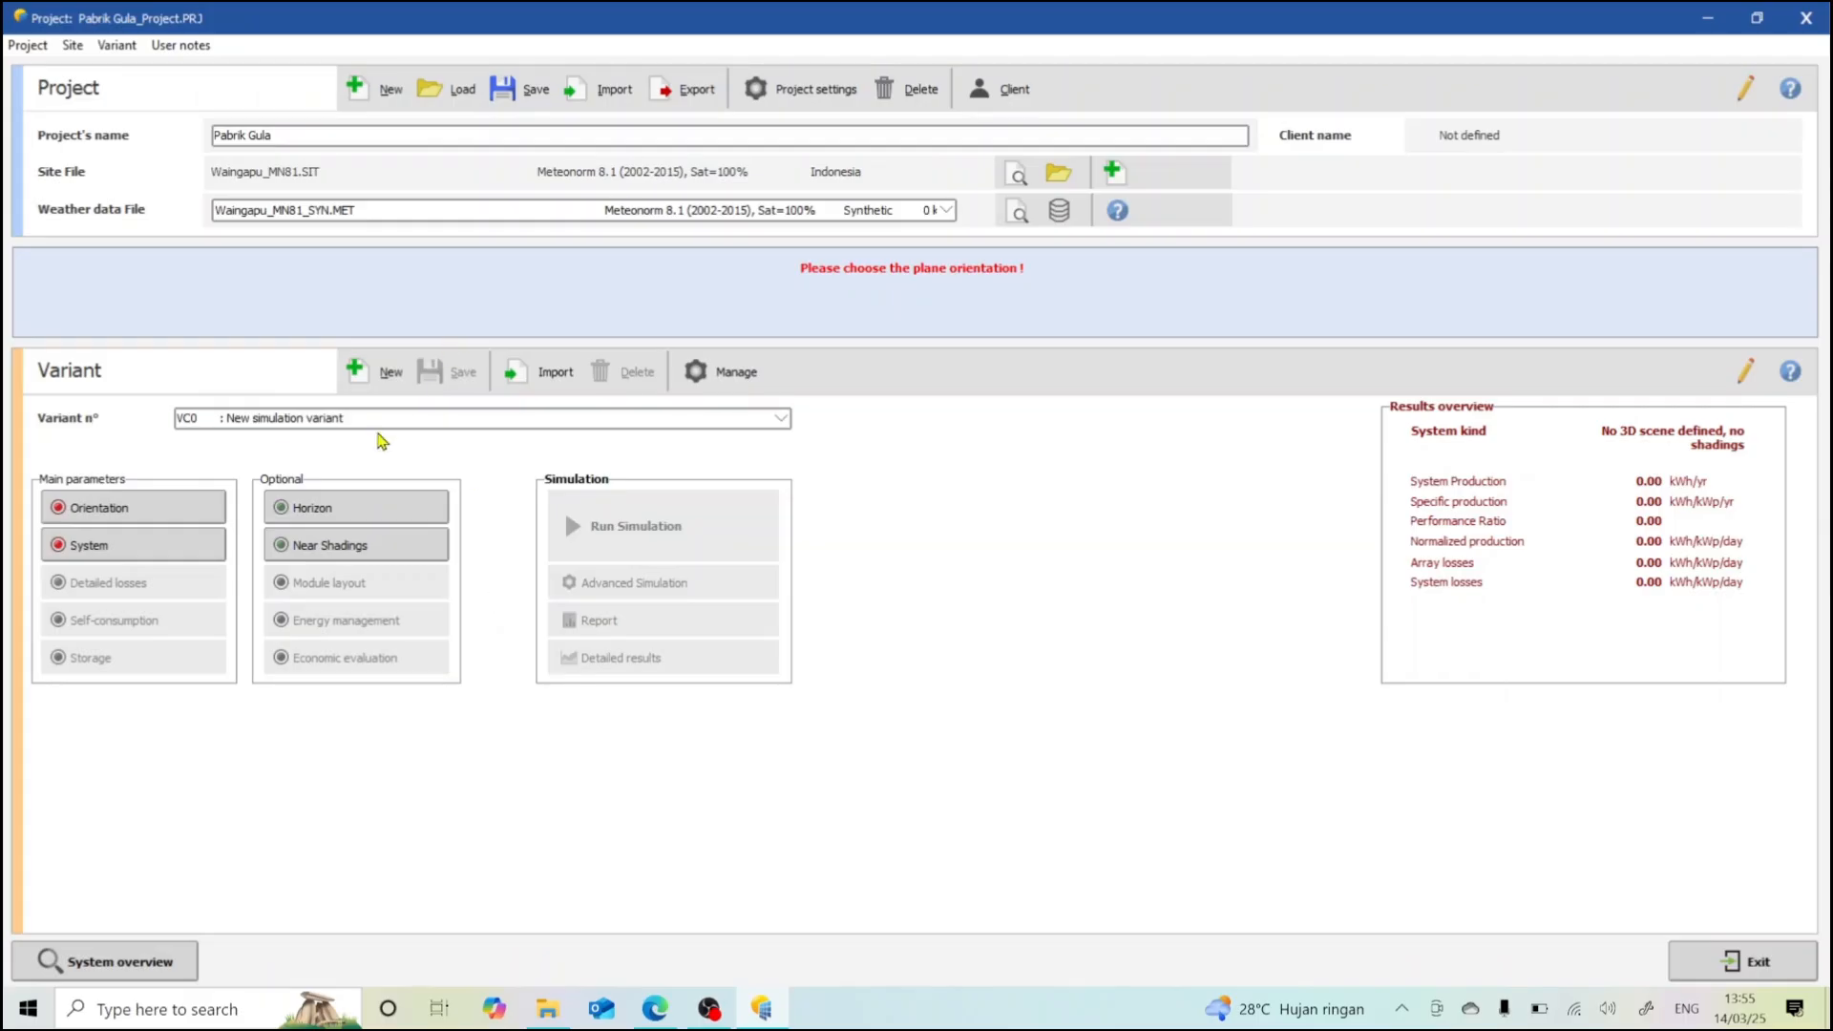
- Rename simulation variant VC0 to Simulasi awal
{"action": "left_click", "coordinate": [371, 417]}
{"action": "left_click", "coordinate": [370, 418]}
{"action": "key", "text": "BackSpace"}
{"action": "key", "text": "BackSpace"}
{"action": "key", "text": "BackSpace"}
{"action": "key", "text": "BackSpace"}
{"action": "key", "text": "BackSpace"}
{"action": "key", "text": "BackSpace"}
{"action": "key", "text": "BackSpace"}
{"action": "key", "text": "BackSpace"}
{"action": "key", "text": "BackSpace"}
{"action": "key", "text": "BackSpace"}
{"action": "key", "text": "BackSpace"}
{"action": "key", "text": "BackSpace"}
{"action": "key", "text": "BackSpace"}
{"action": "key", "text": "BackSpace"}
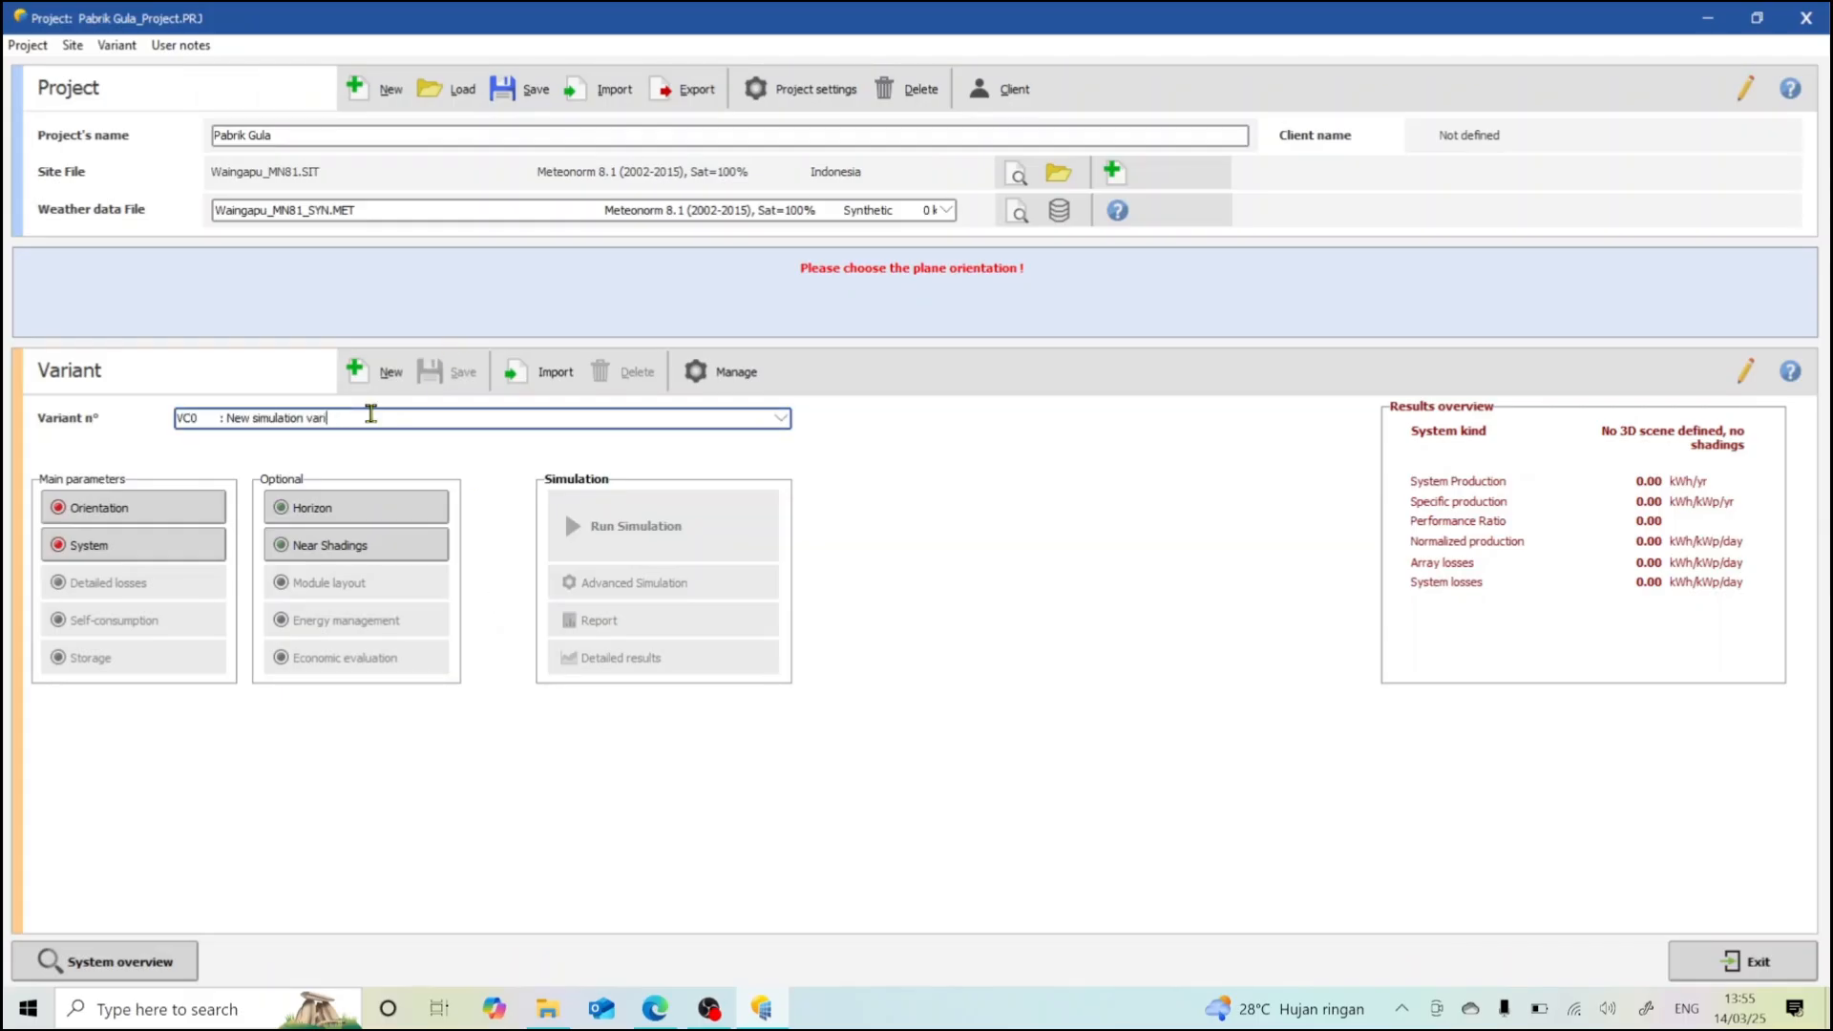
{"action": "key", "text": "BackSpace"}
{"action": "key", "text": "BackSpace"}
{"action": "key", "text": "BackSpace"}
{"action": "key", "text": "BackSpace"}
{"action": "key", "text": "BackSpace"}
{"action": "key", "text": "BackSpace"}
{"action": "key", "text": "BackSpace"}
{"action": "key", "text": "BackSpace"}
{"action": "type", "text": "Simulasi awal"}
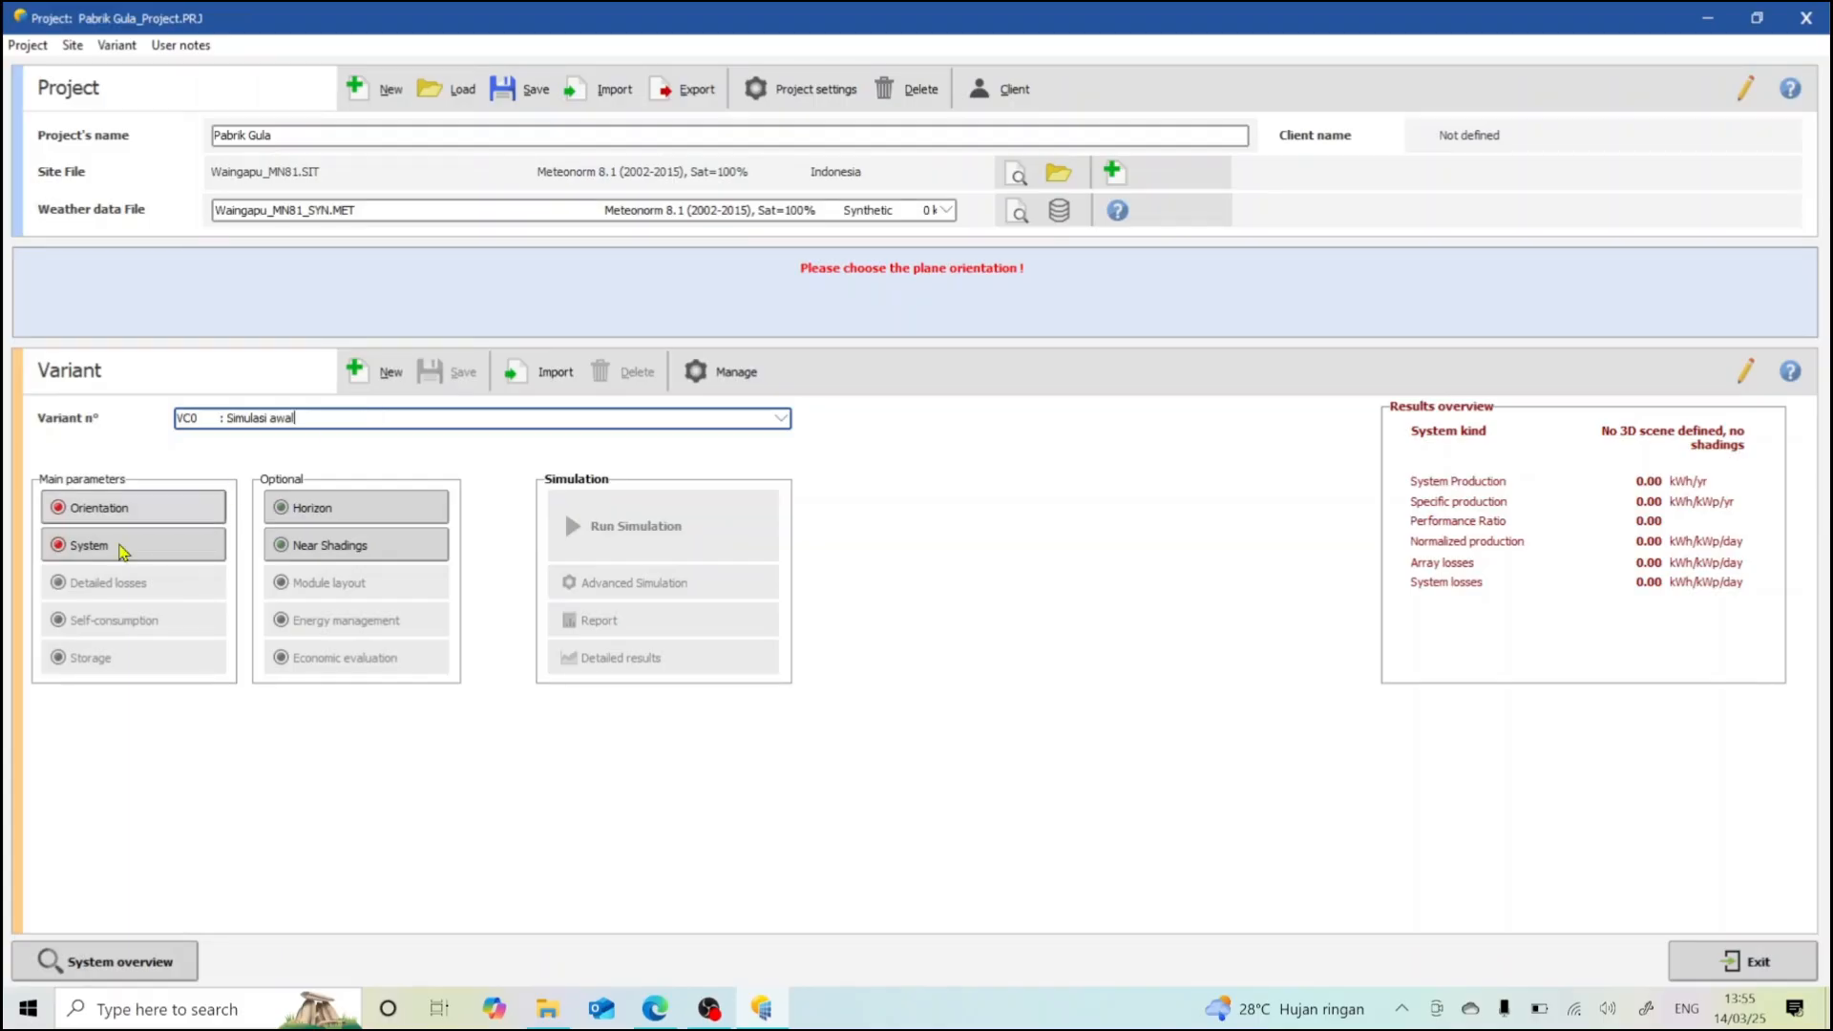
- Open the variant's grid system definition and set the PV module manufacturer to Trina Solar
{"action": "left_click", "coordinate": [85, 546]}
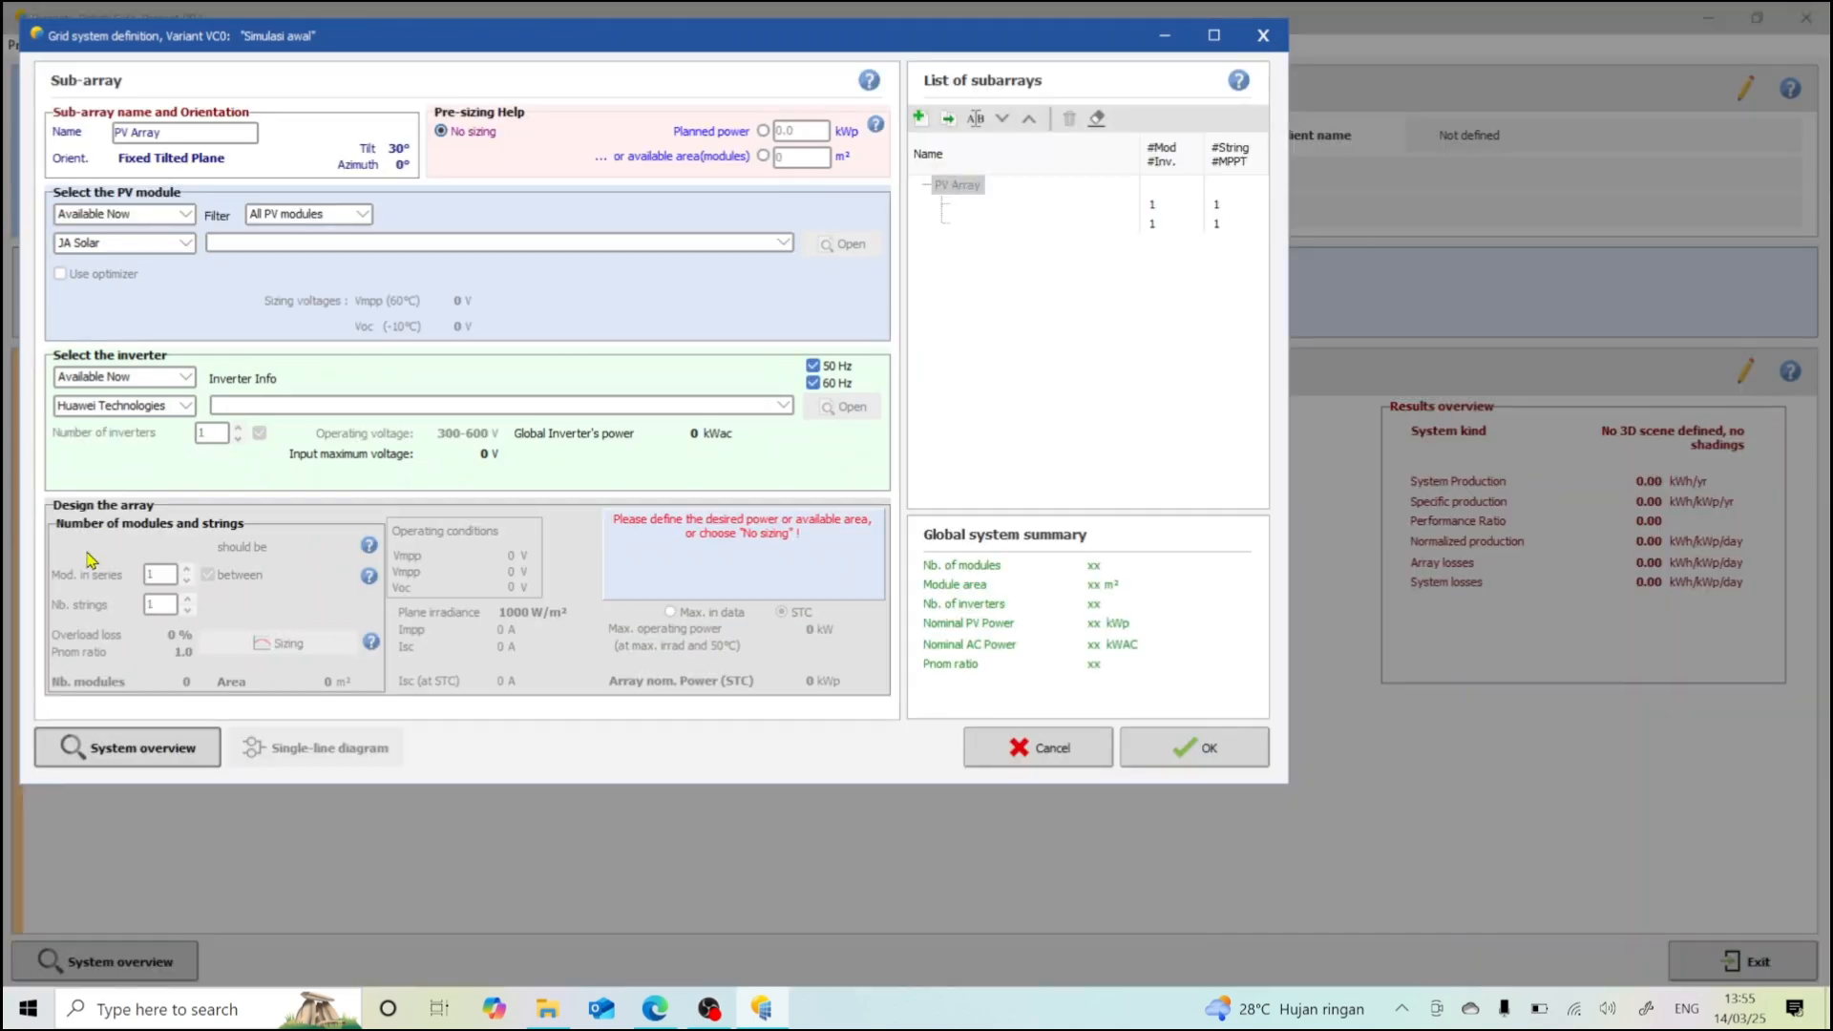
{"action": "left_click", "coordinate": [172, 247]}
{"action": "left_click", "coordinate": [172, 247]}
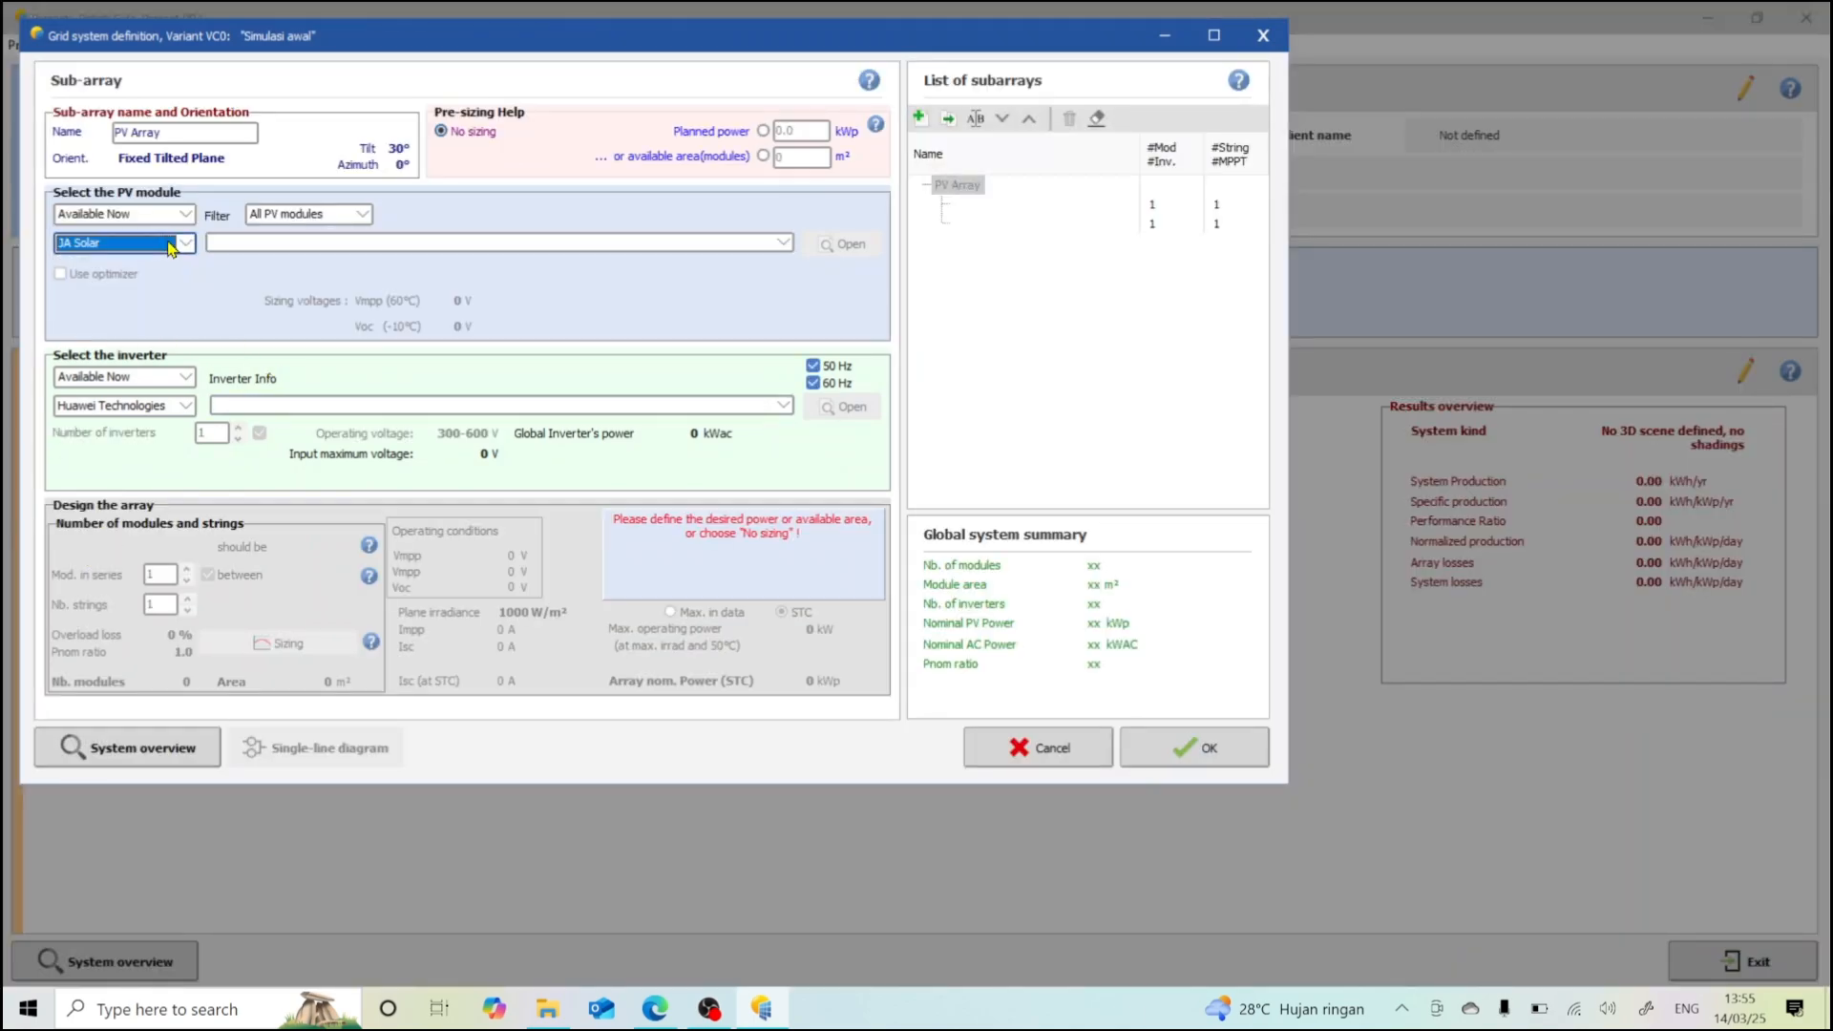
{"action": "left_click", "coordinate": [171, 248]}
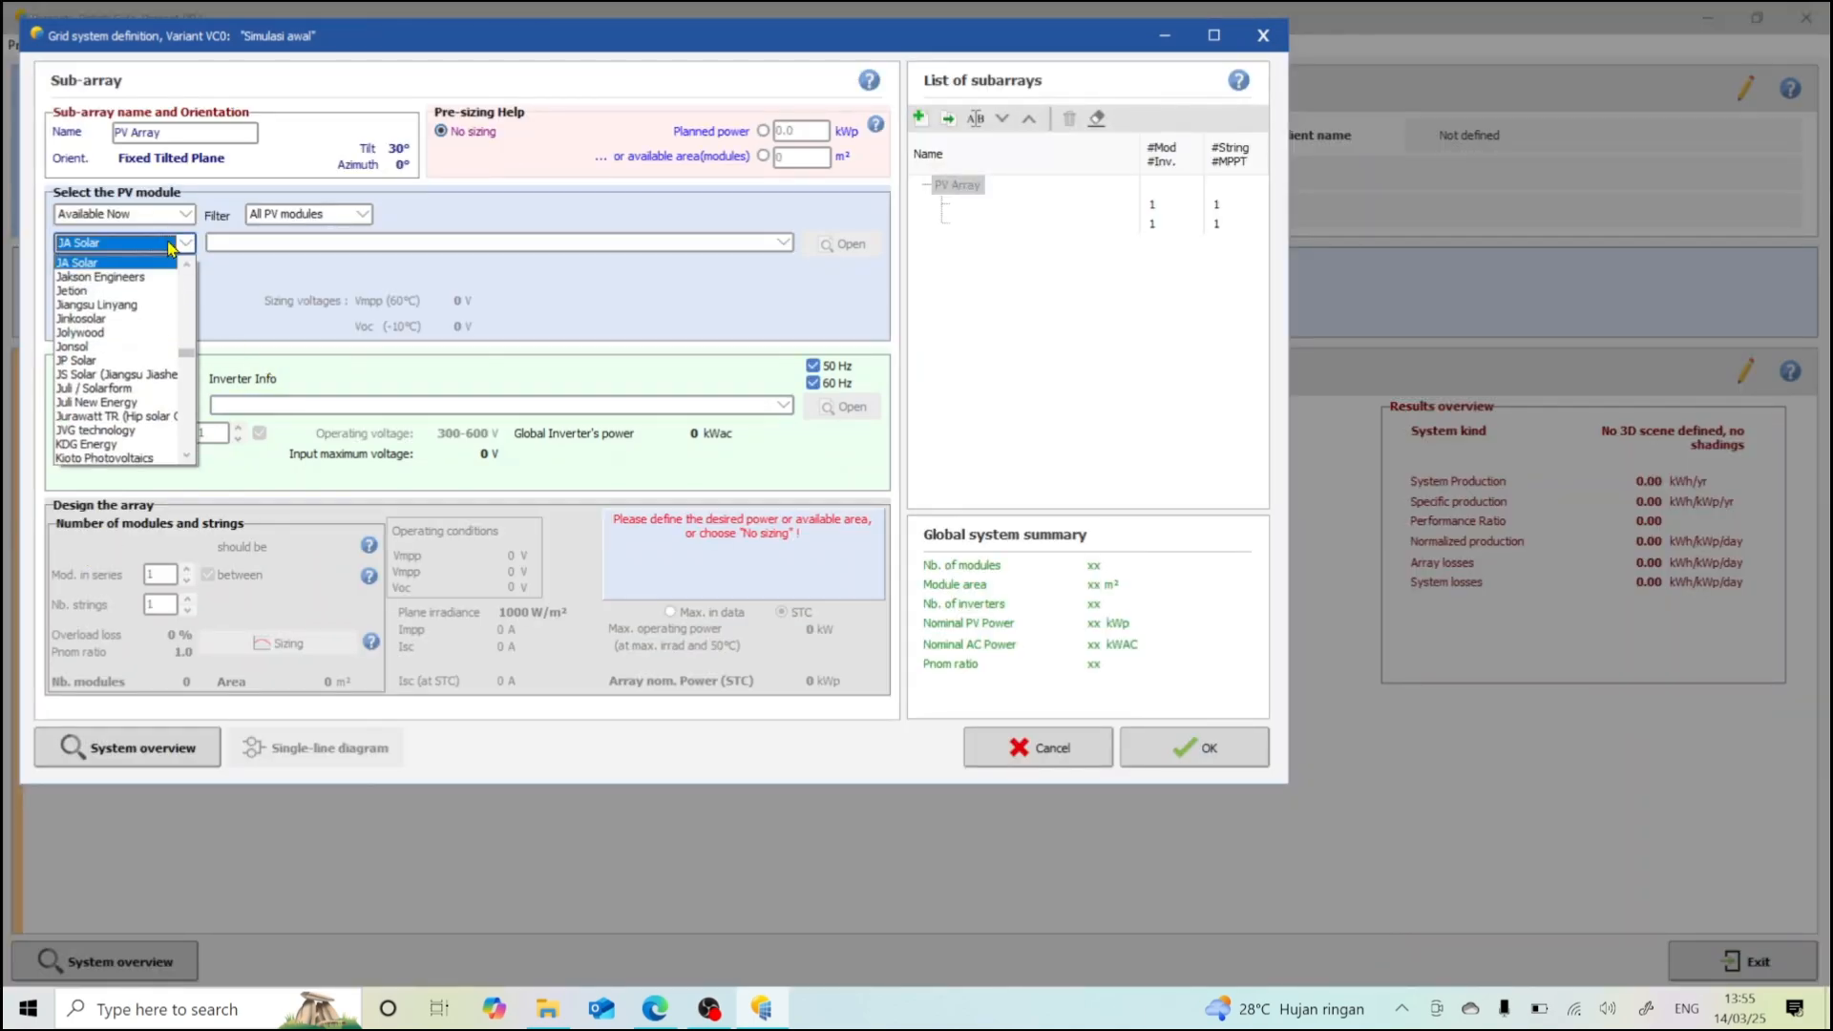
{"action": "key", "text": "t"}
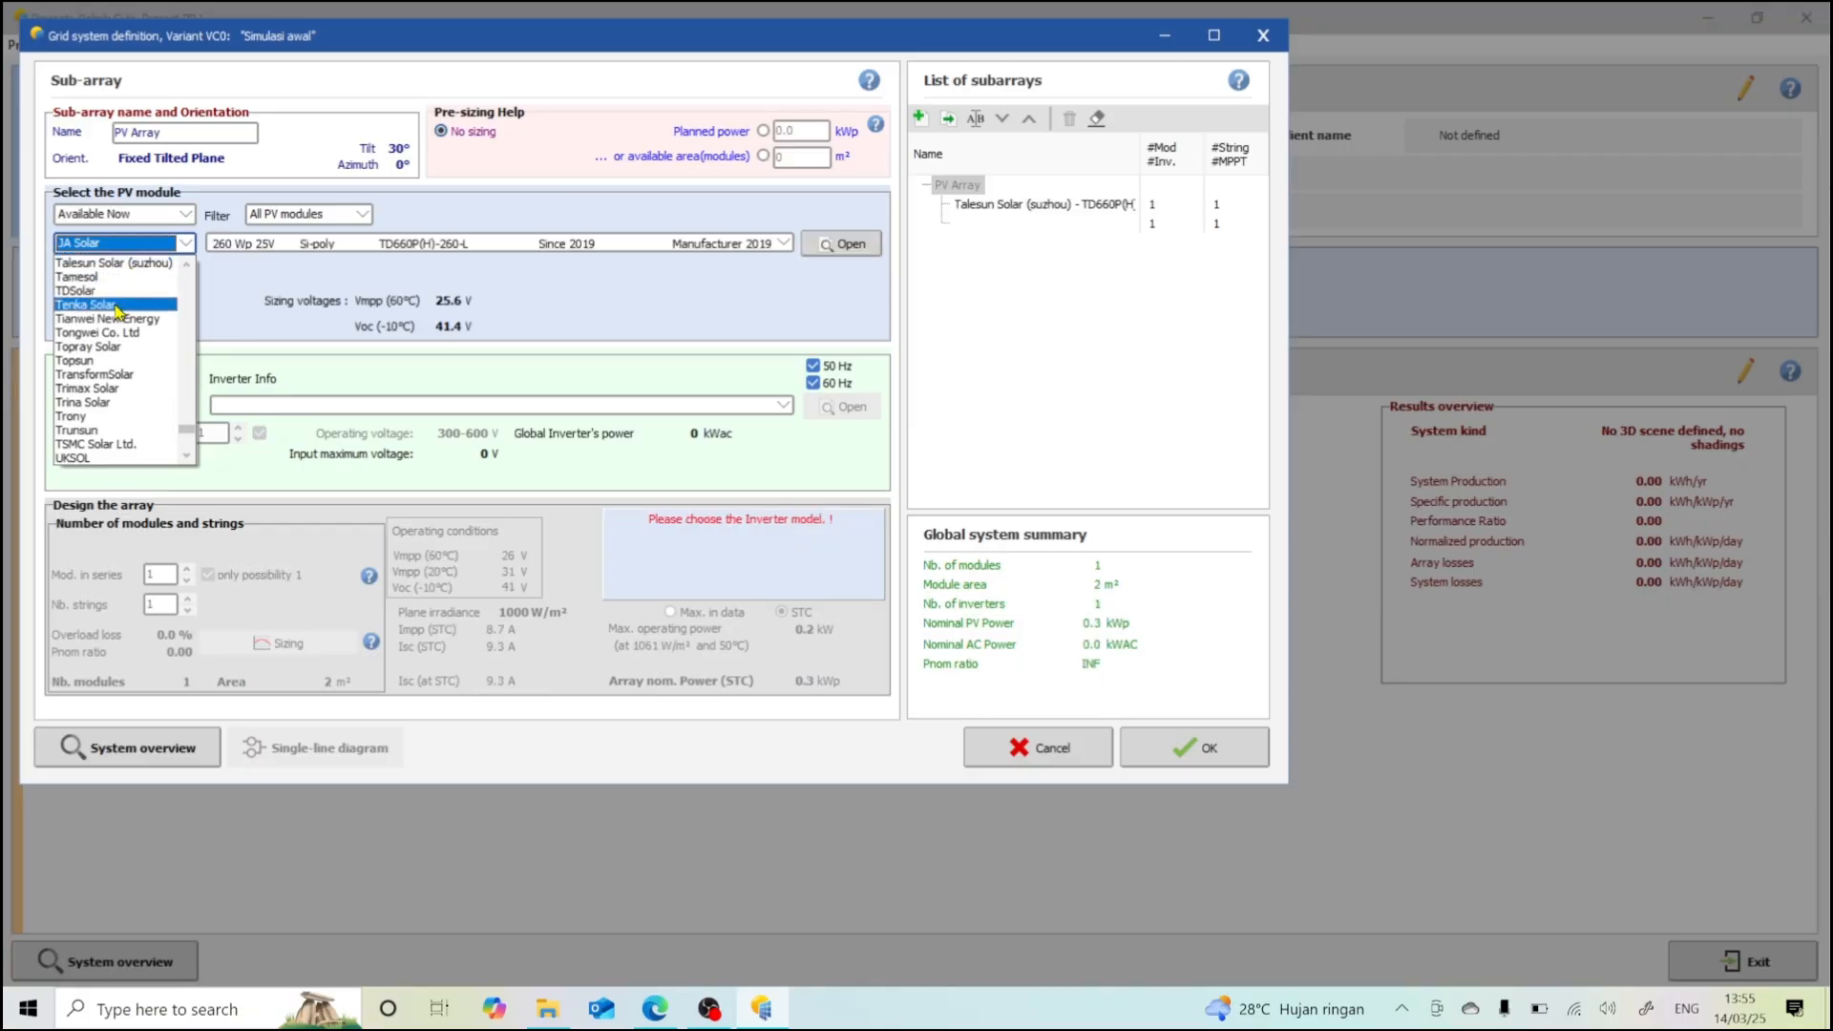
{"action": "left_click", "coordinate": [95, 402]}
- Select the 425 Wp Si-mono module TSM-DE09R-08W-425wp for the PV array
{"action": "left_click", "coordinate": [398, 243]}
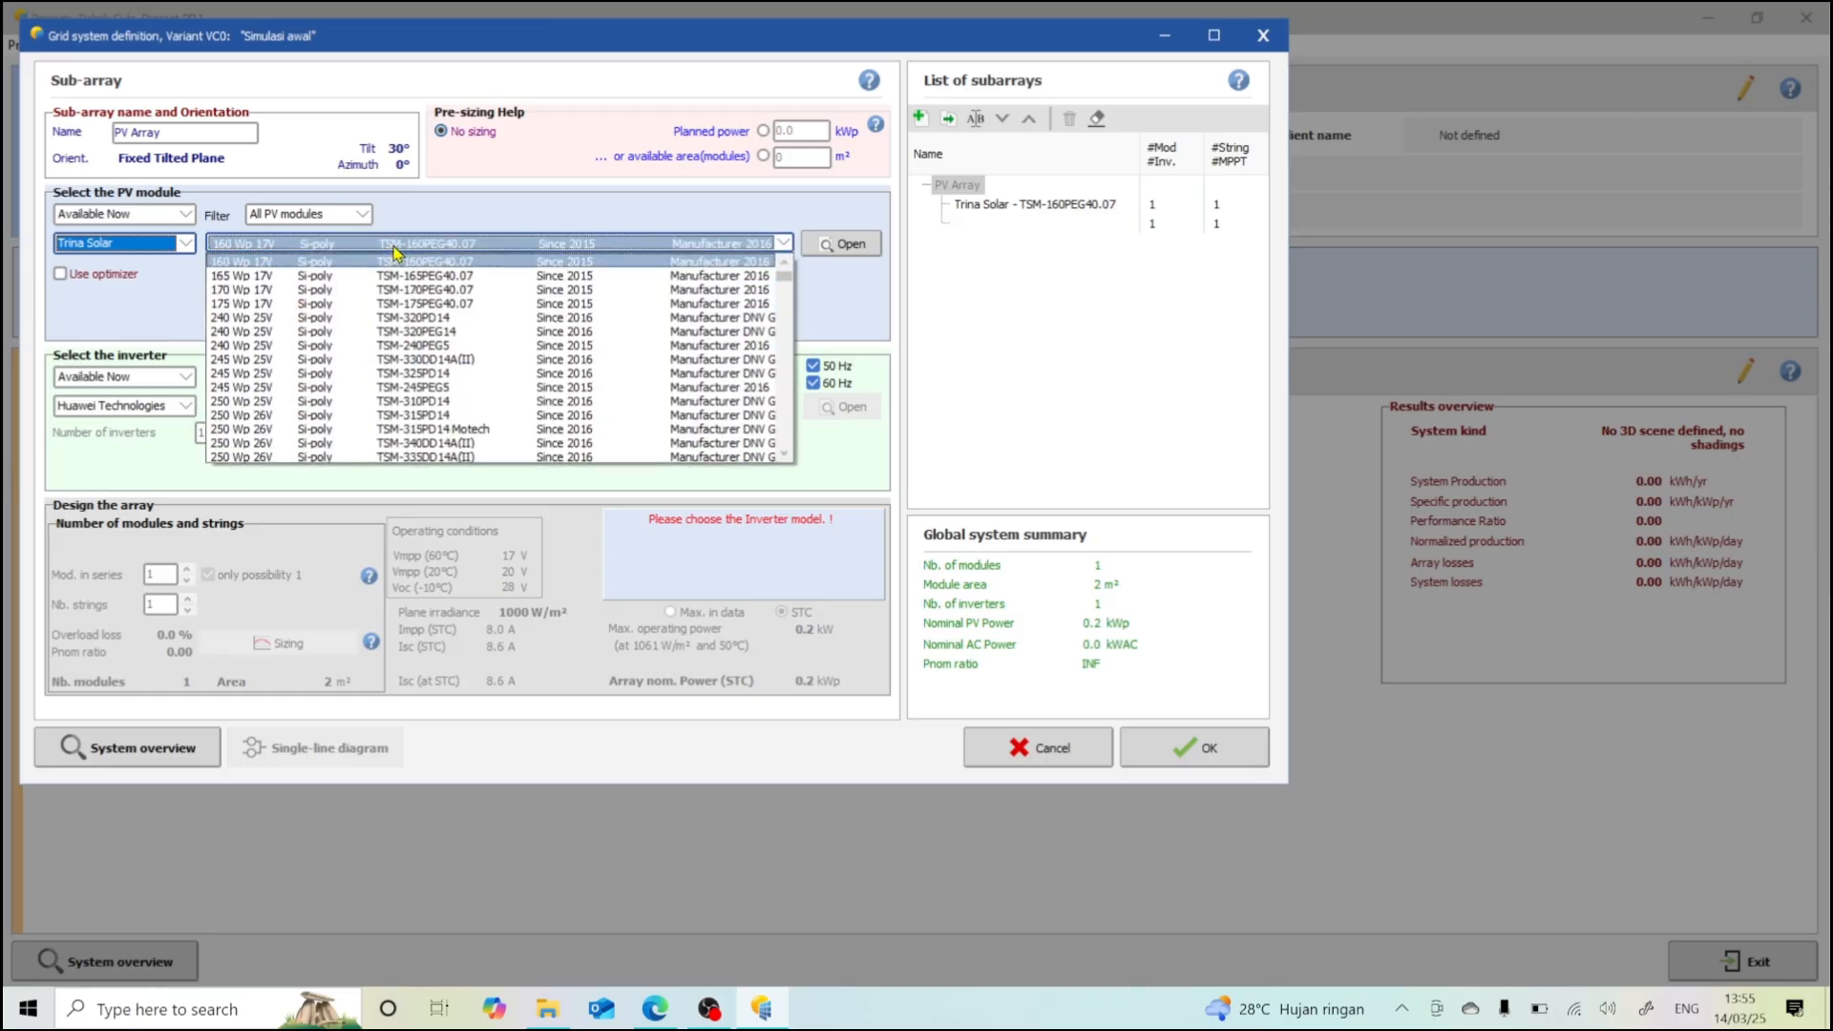
{"action": "scroll", "coordinate": [789, 404], "scroll_direction": "down", "scroll_amount": 1}
{"action": "scroll", "coordinate": [790, 404], "scroll_direction": "down", "scroll_amount": 10}
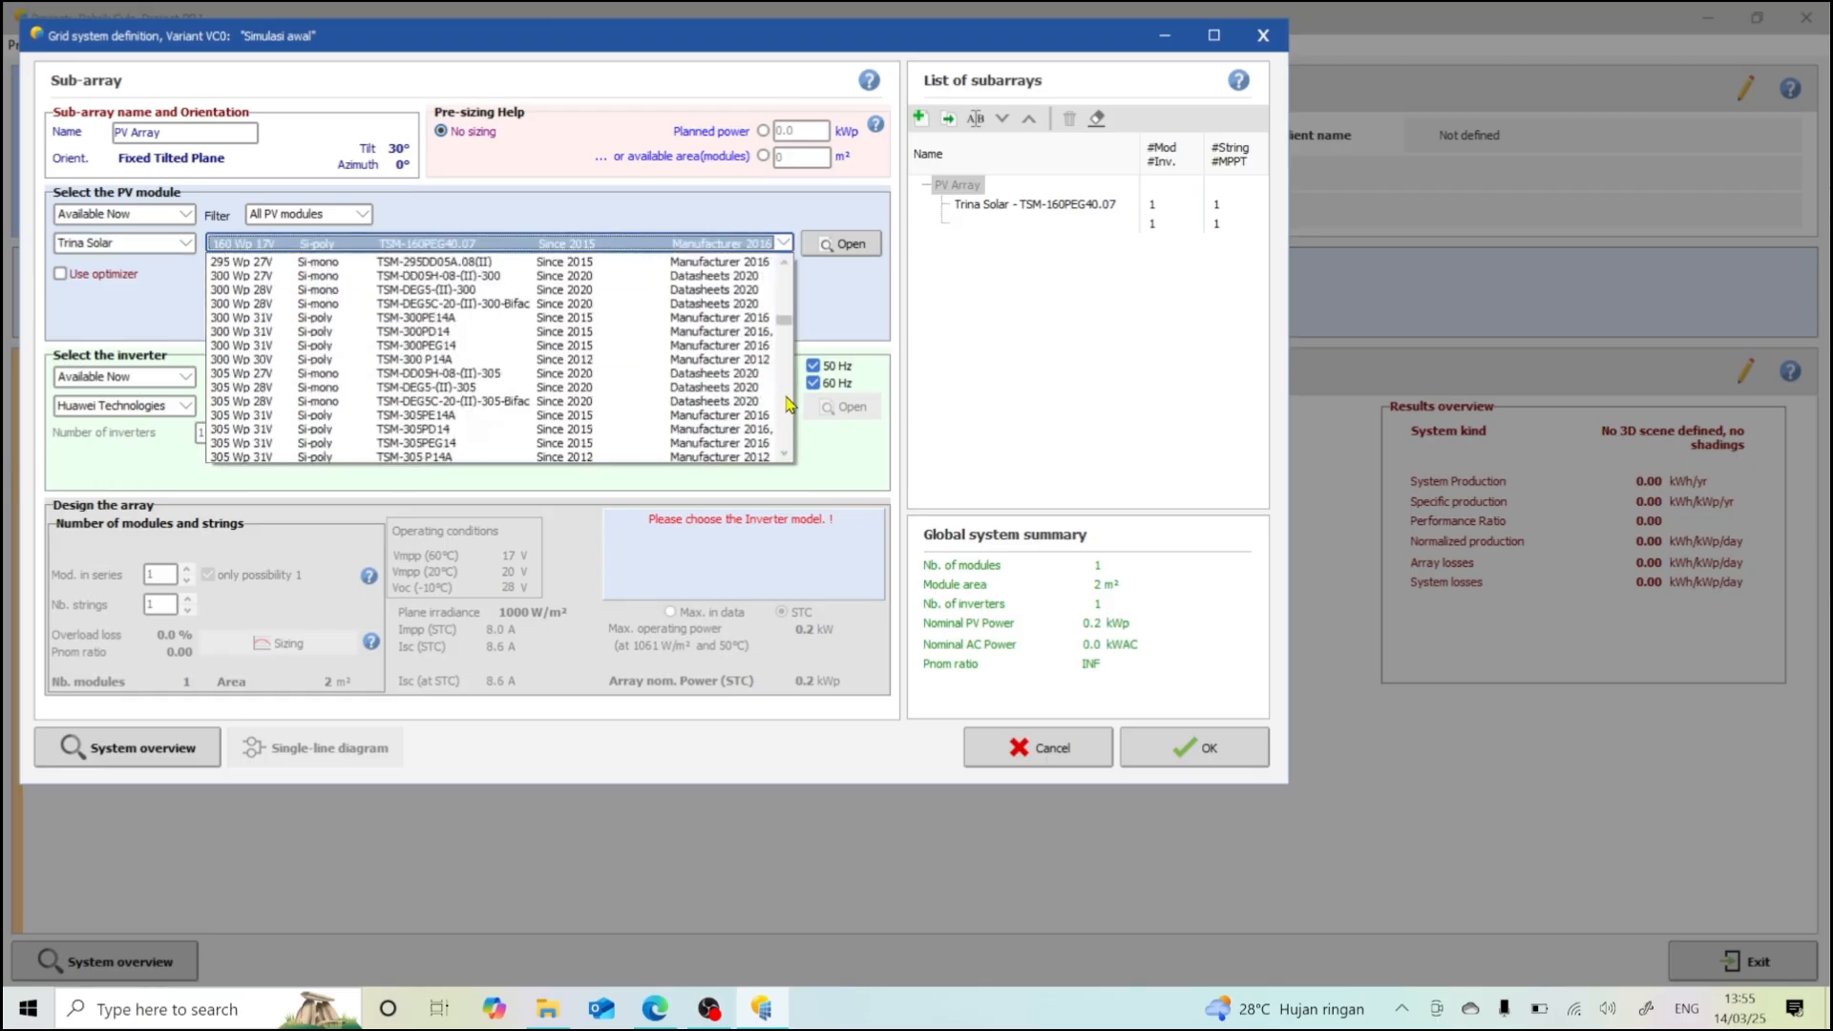
{"action": "scroll", "coordinate": [789, 403], "scroll_direction": "down", "scroll_amount": 10}
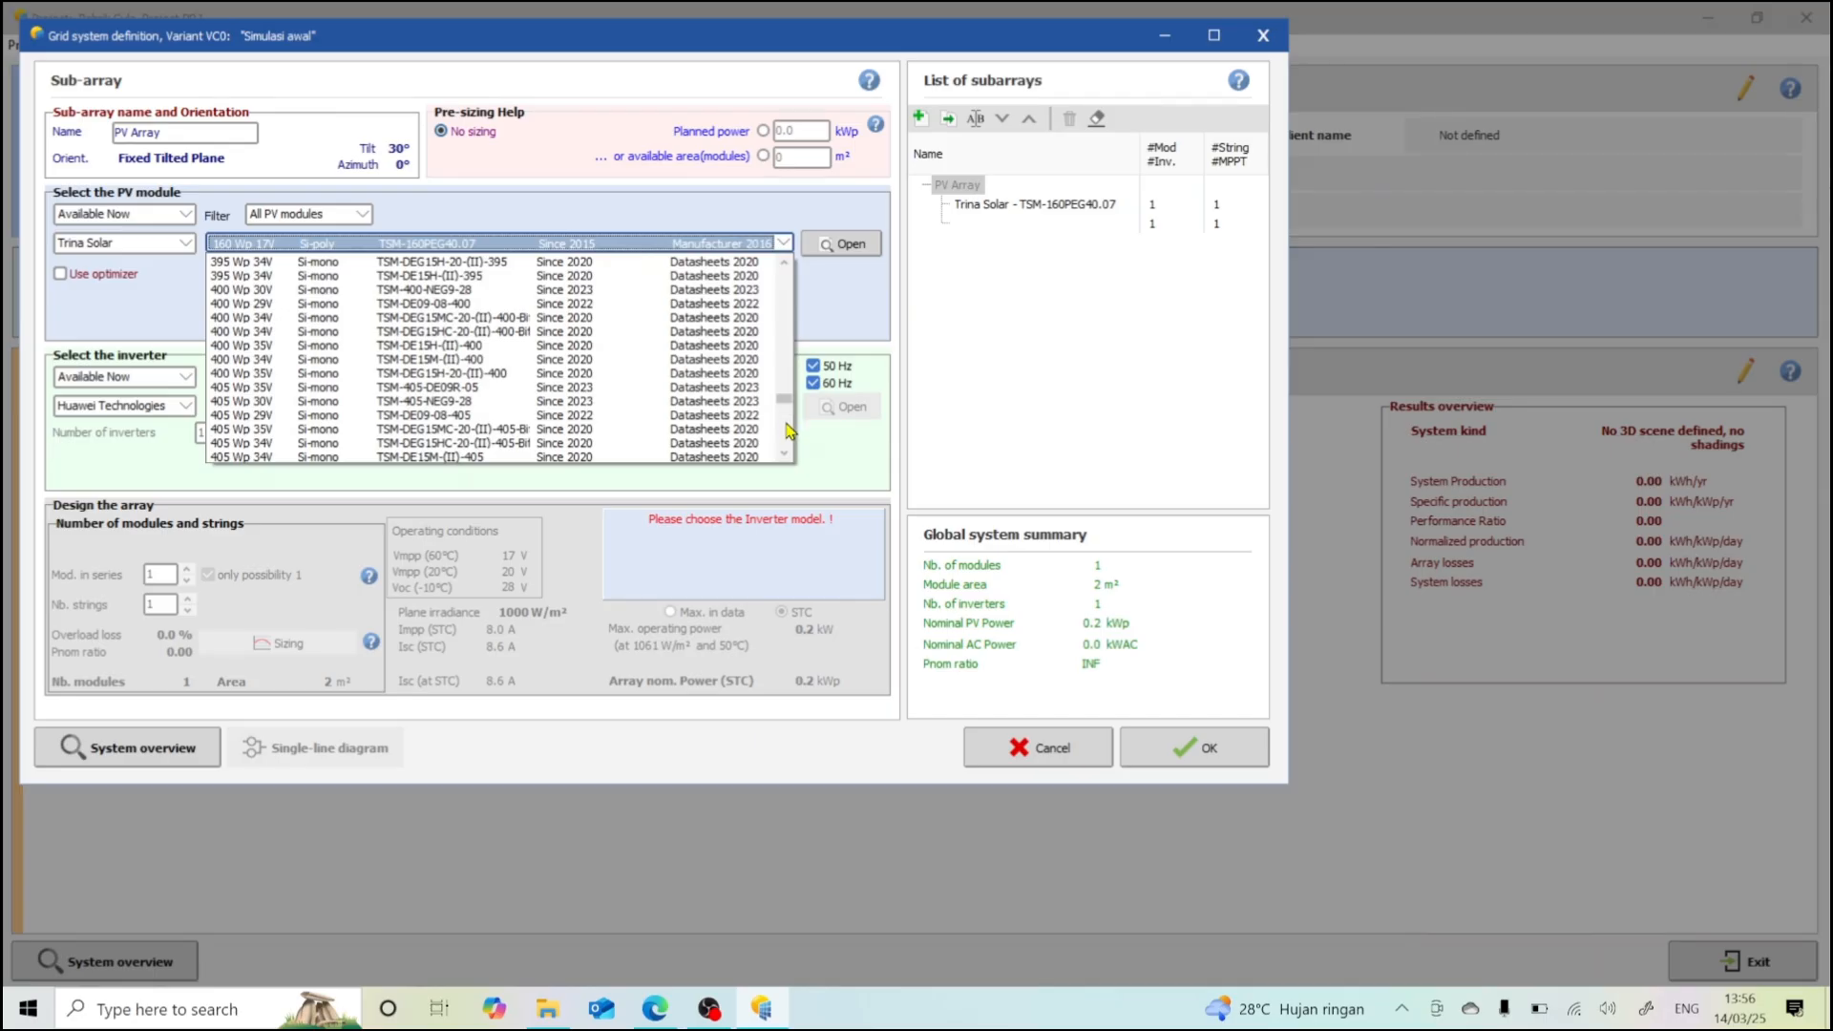
{"action": "scroll", "coordinate": [789, 430], "scroll_direction": "down", "scroll_amount": 5}
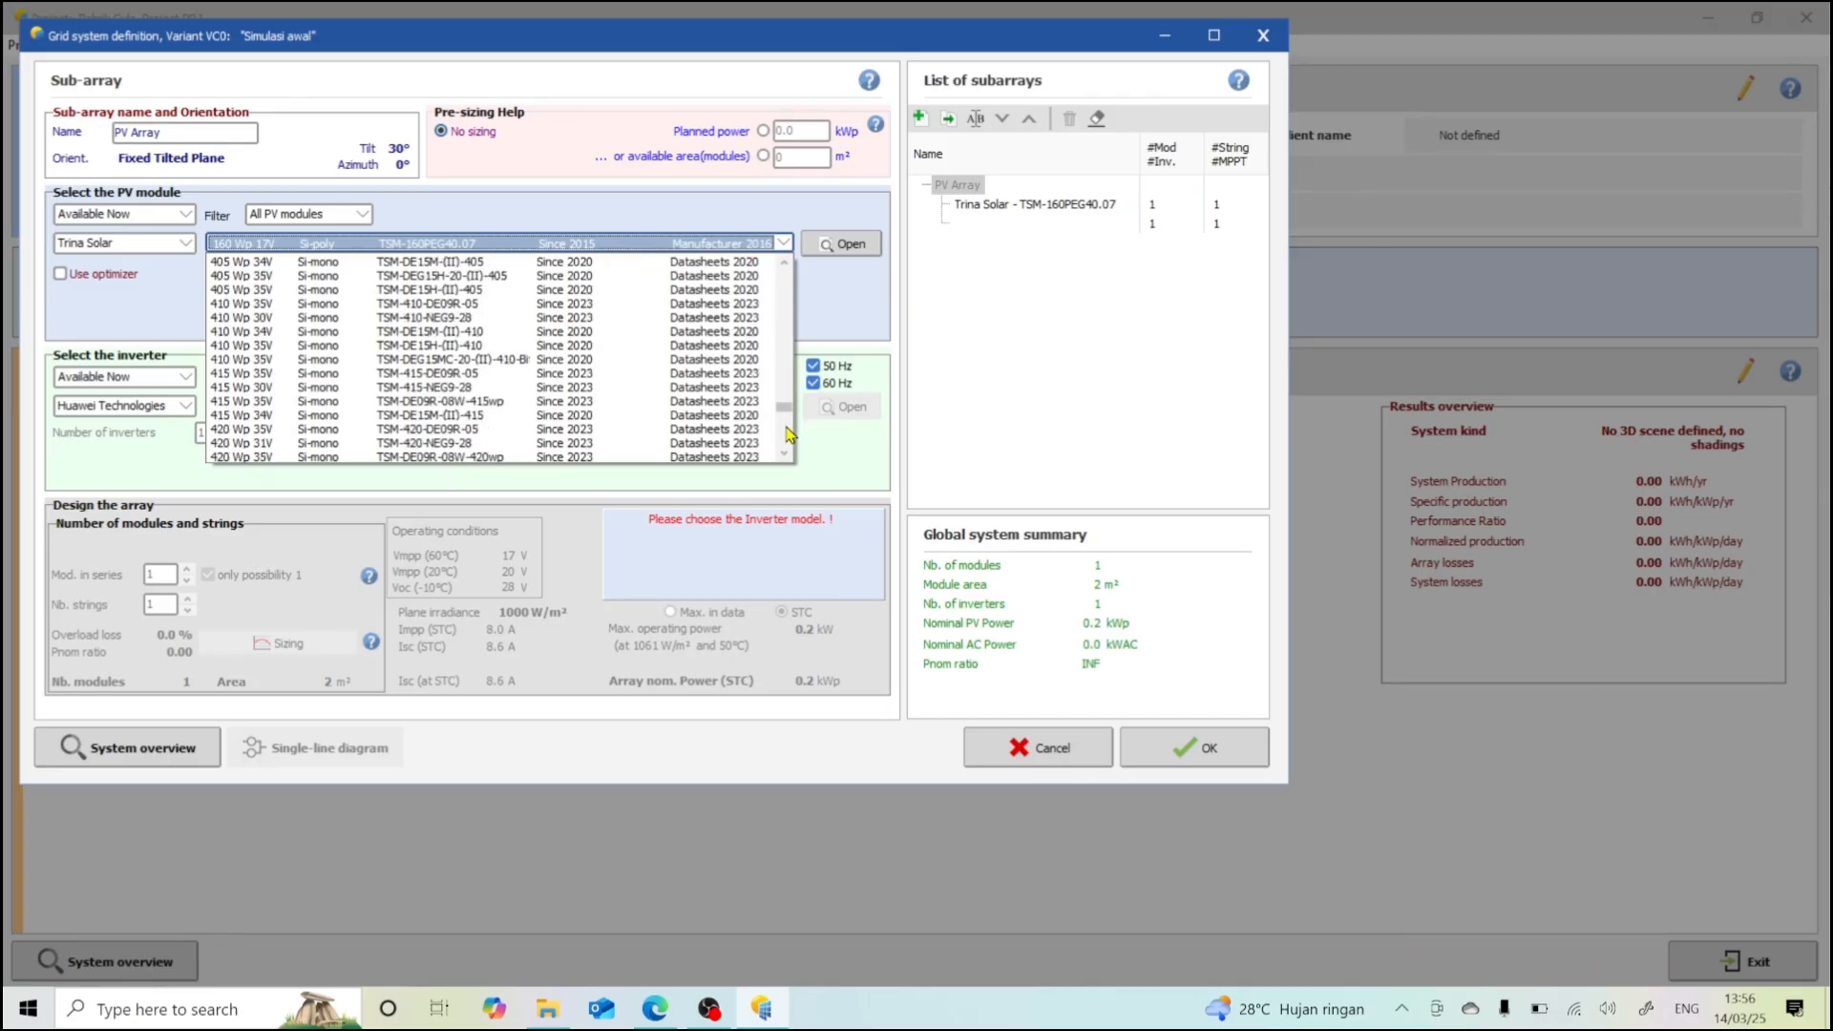
{"action": "scroll", "coordinate": [789, 431], "scroll_direction": "down", "scroll_amount": 5}
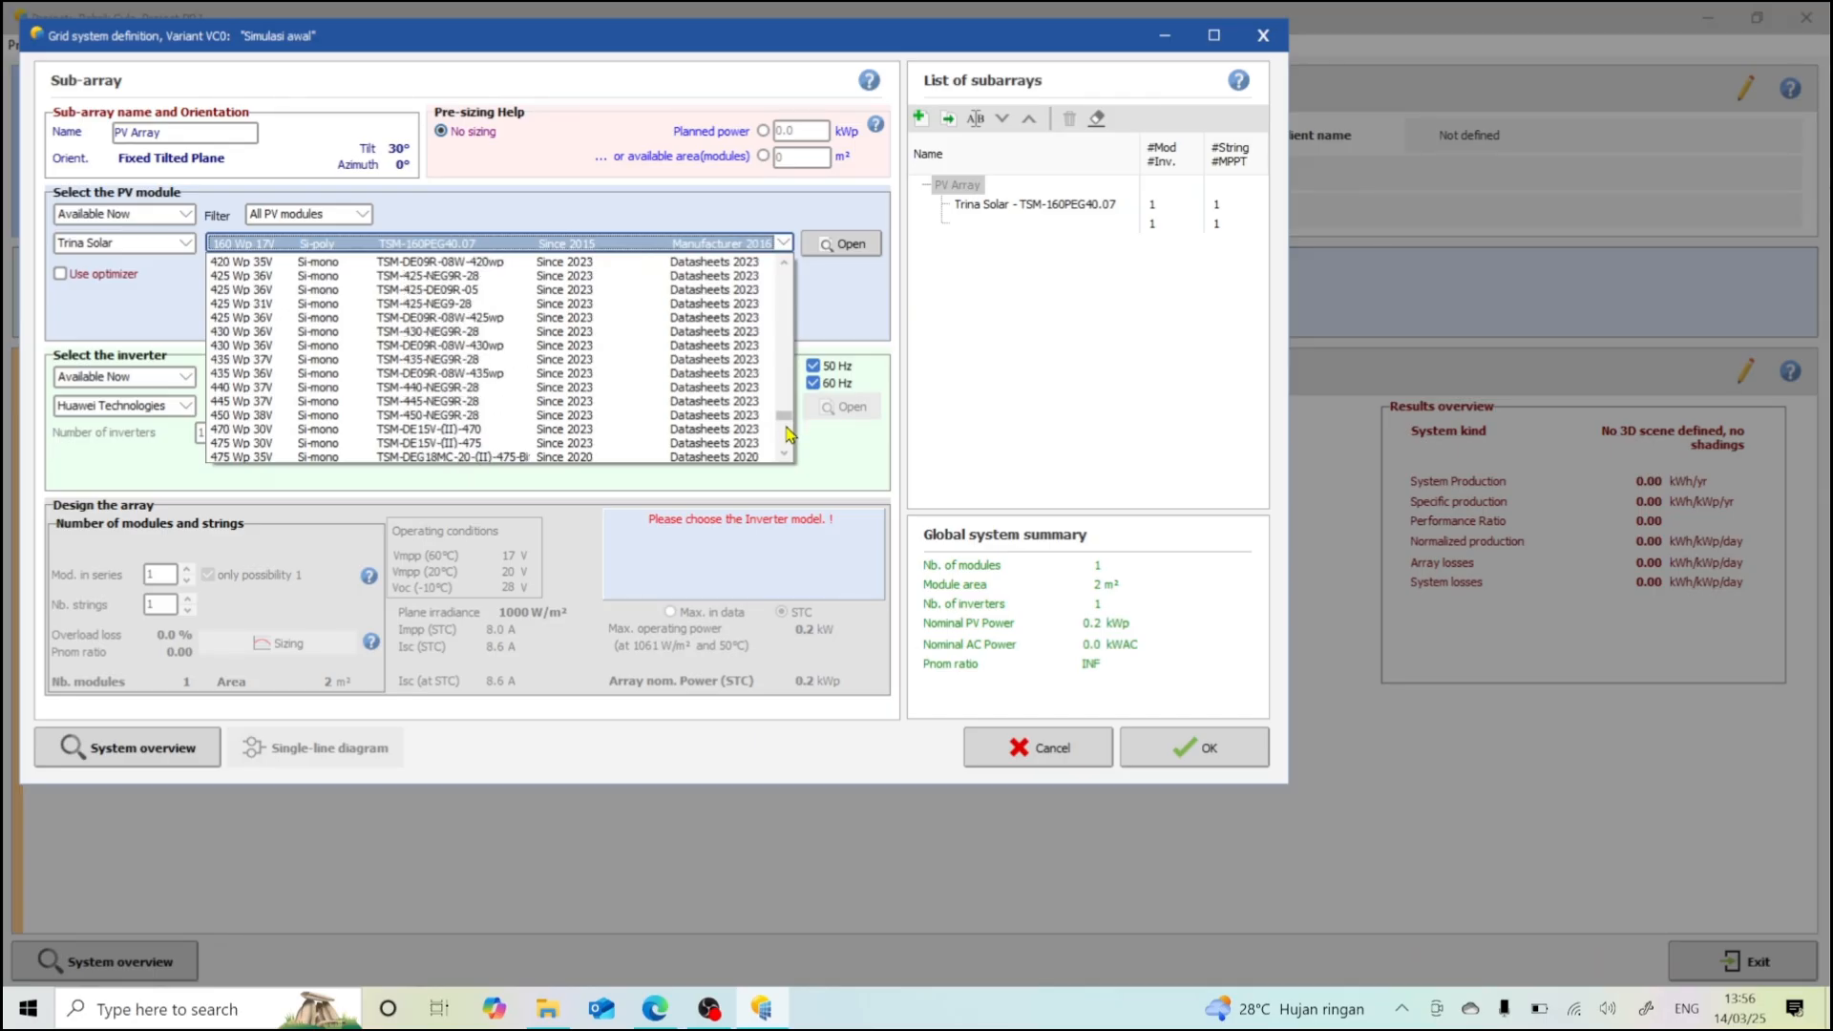
{"action": "left_click", "coordinate": [428, 319]}
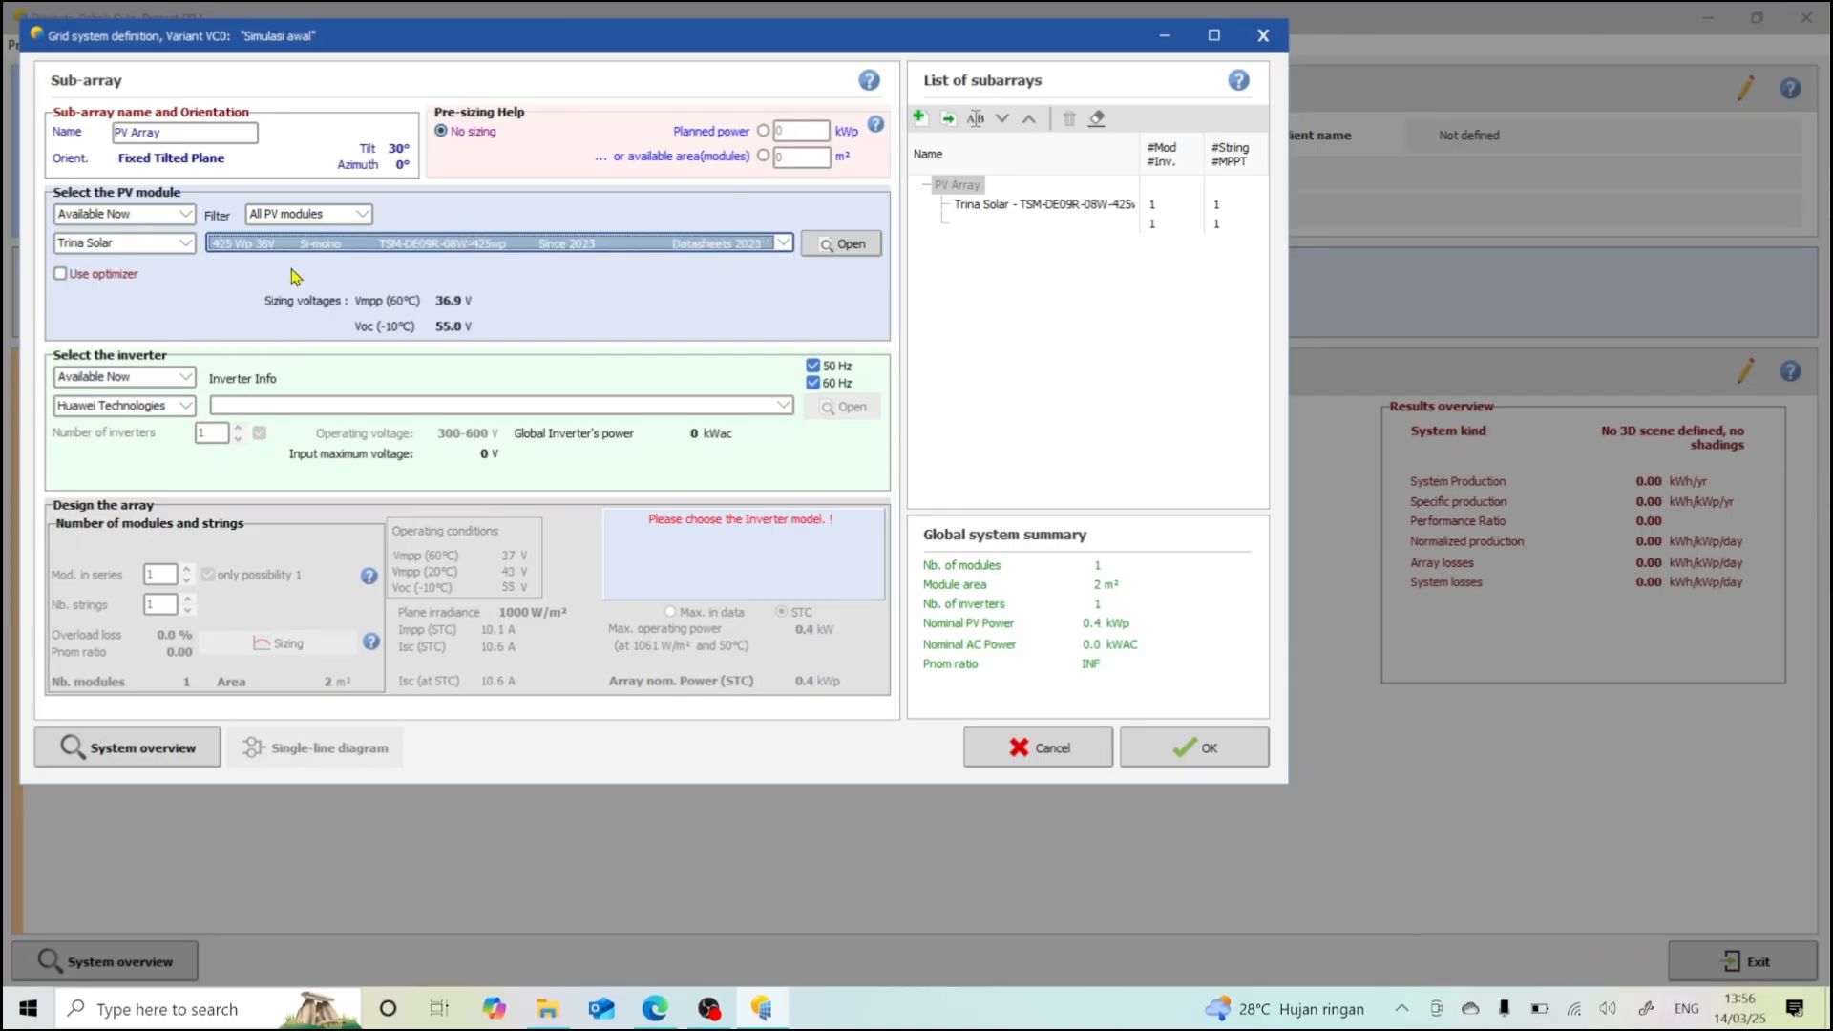
- Look through the higher-power Trina Solar modules and keep the TSM-DE09R-08W-425wp selected
{"action": "left_click", "coordinate": [340, 250]}
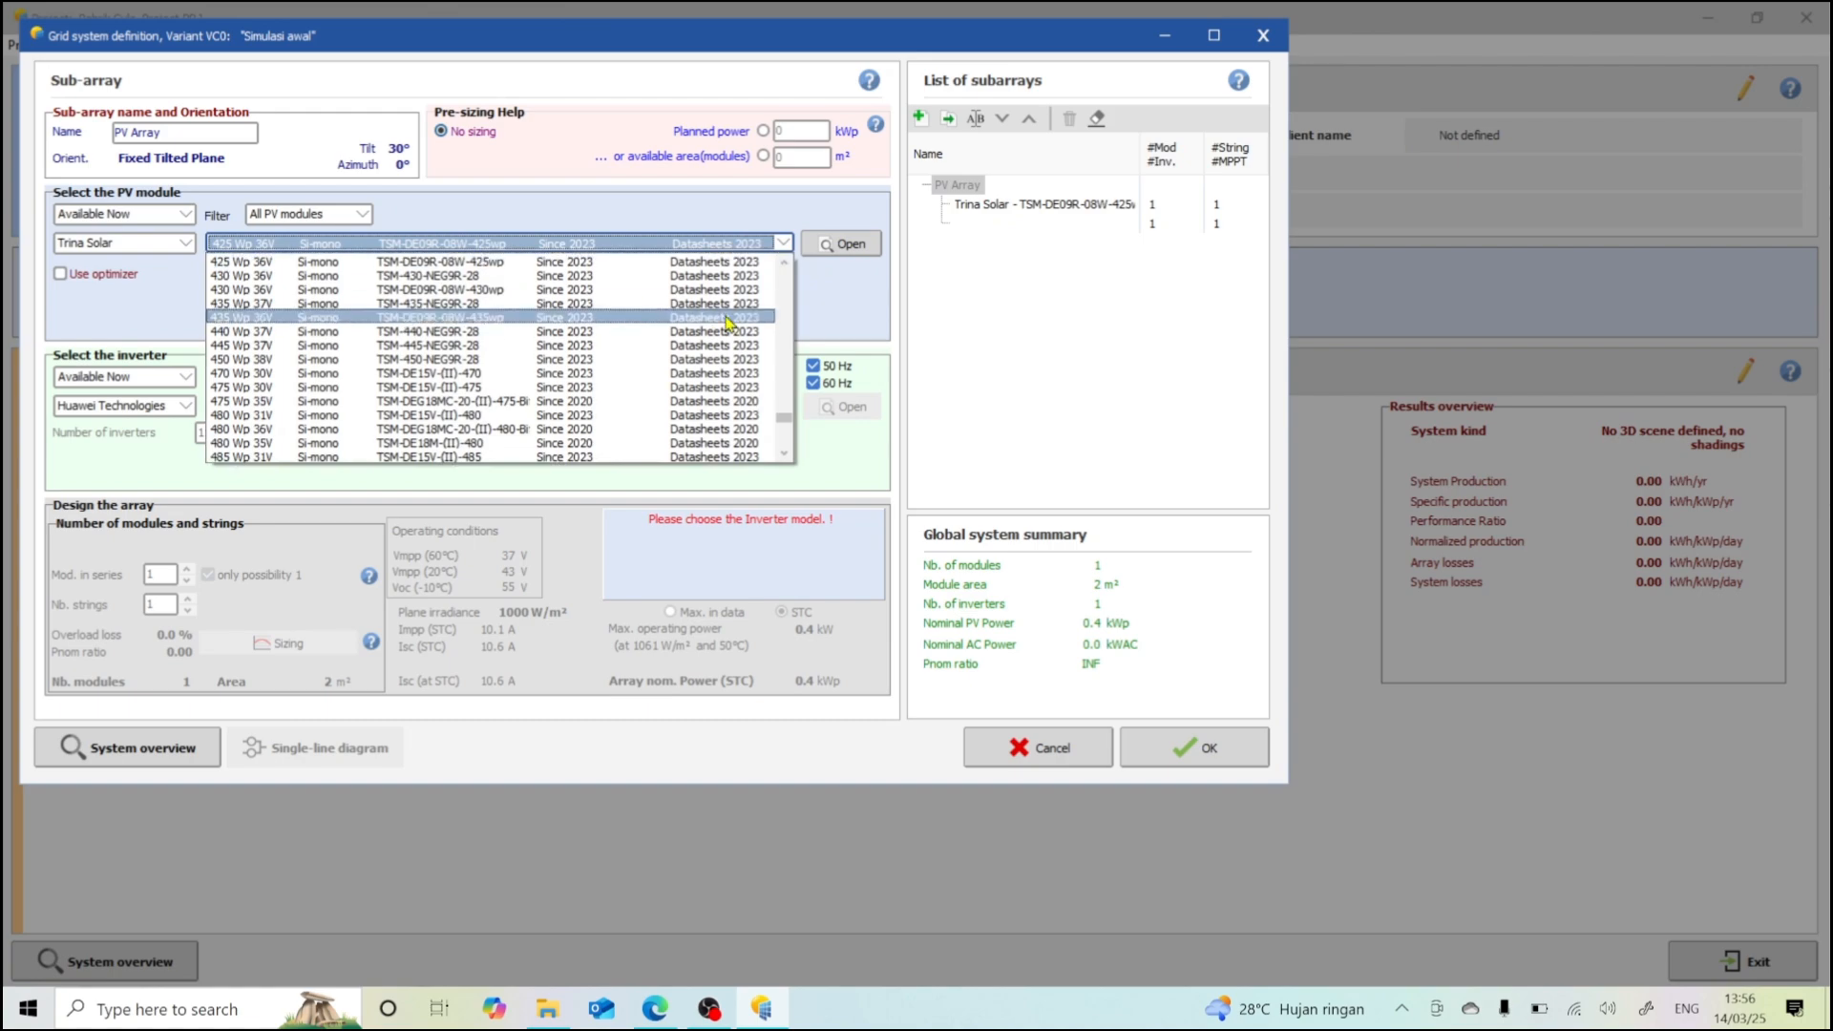
{"action": "scroll", "coordinate": [783, 420], "scroll_direction": "down", "scroll_amount": 5}
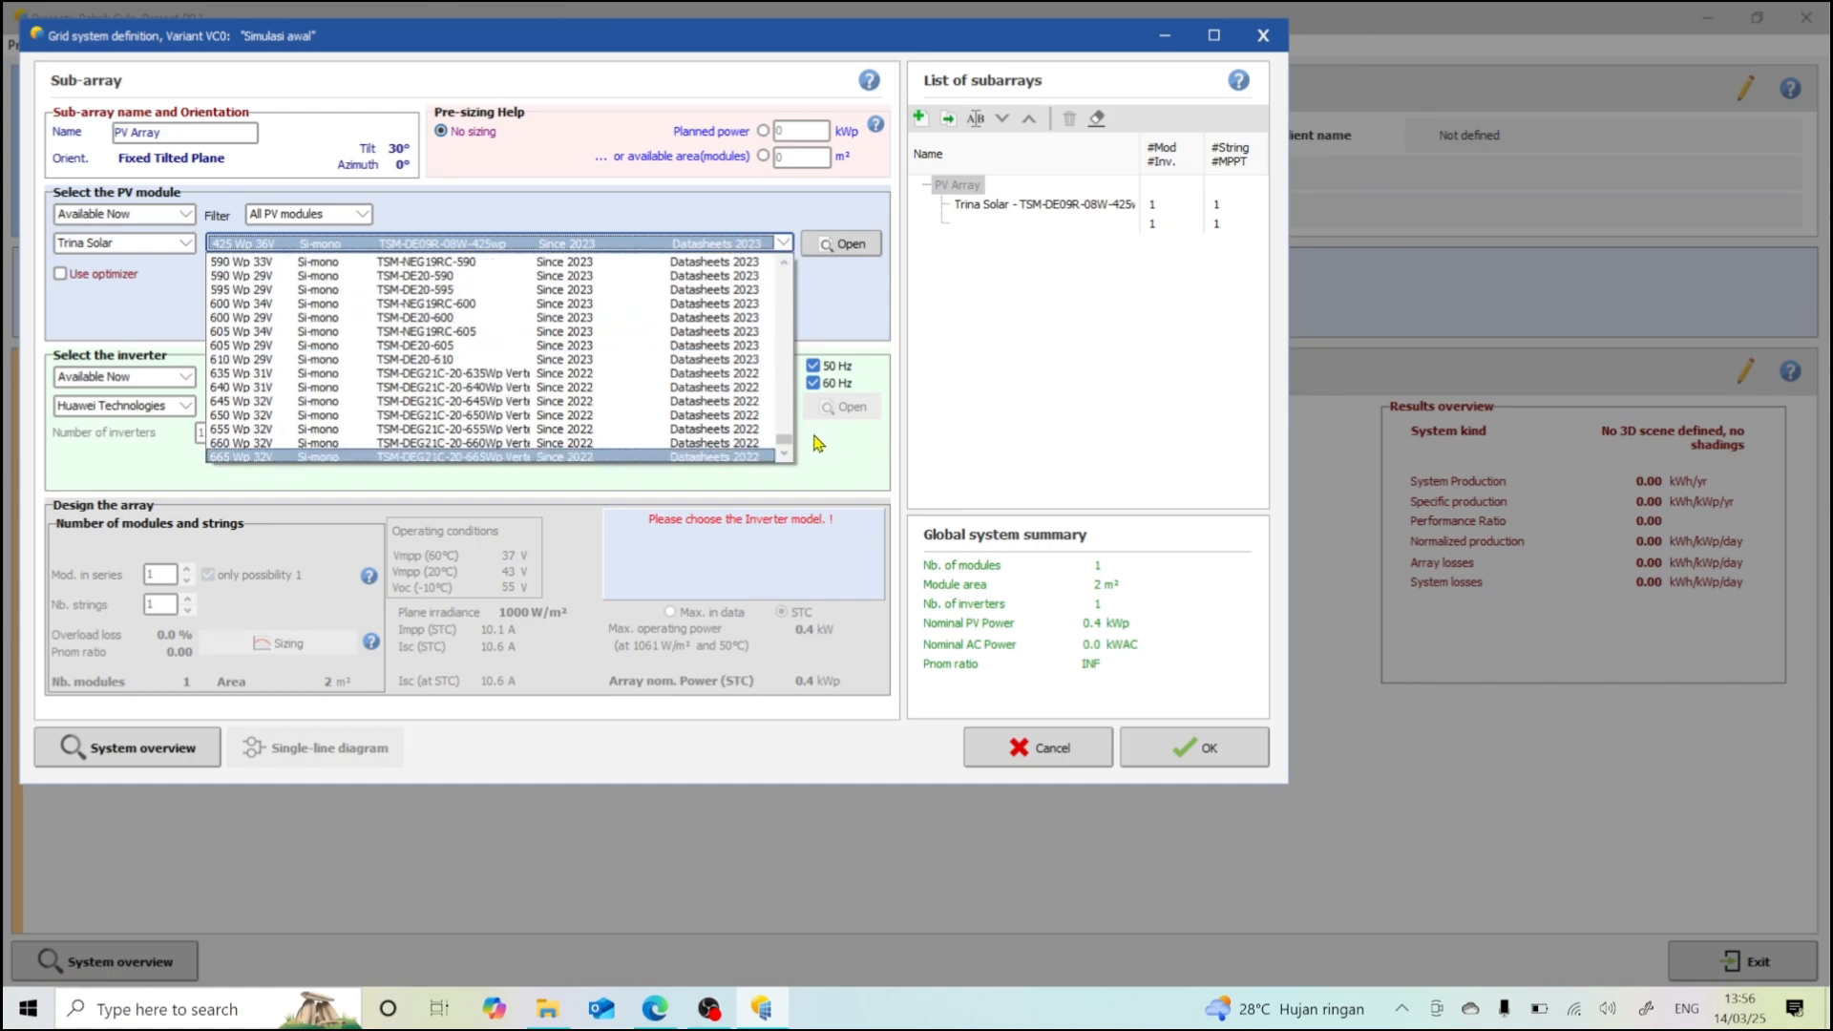
{"action": "left_click", "coordinate": [784, 263]}
{"action": "left_click", "coordinate": [785, 264]}
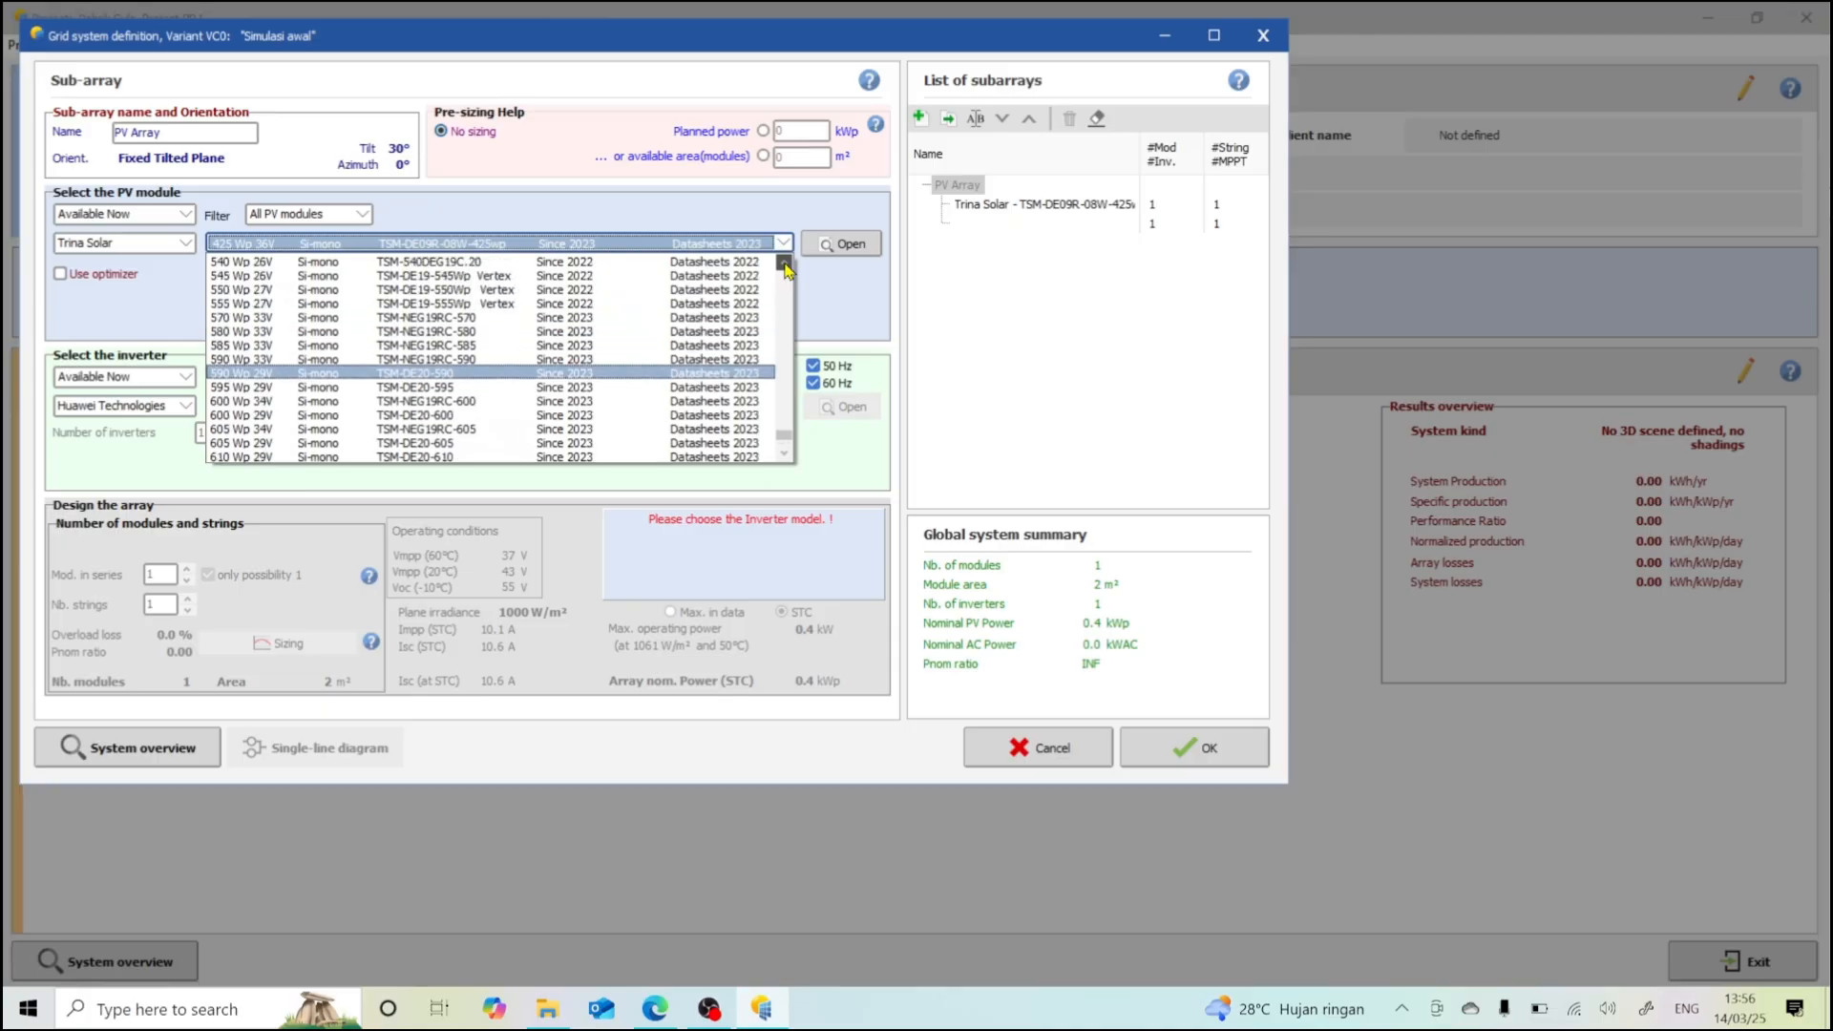
{"action": "left_click", "coordinate": [784, 265]}
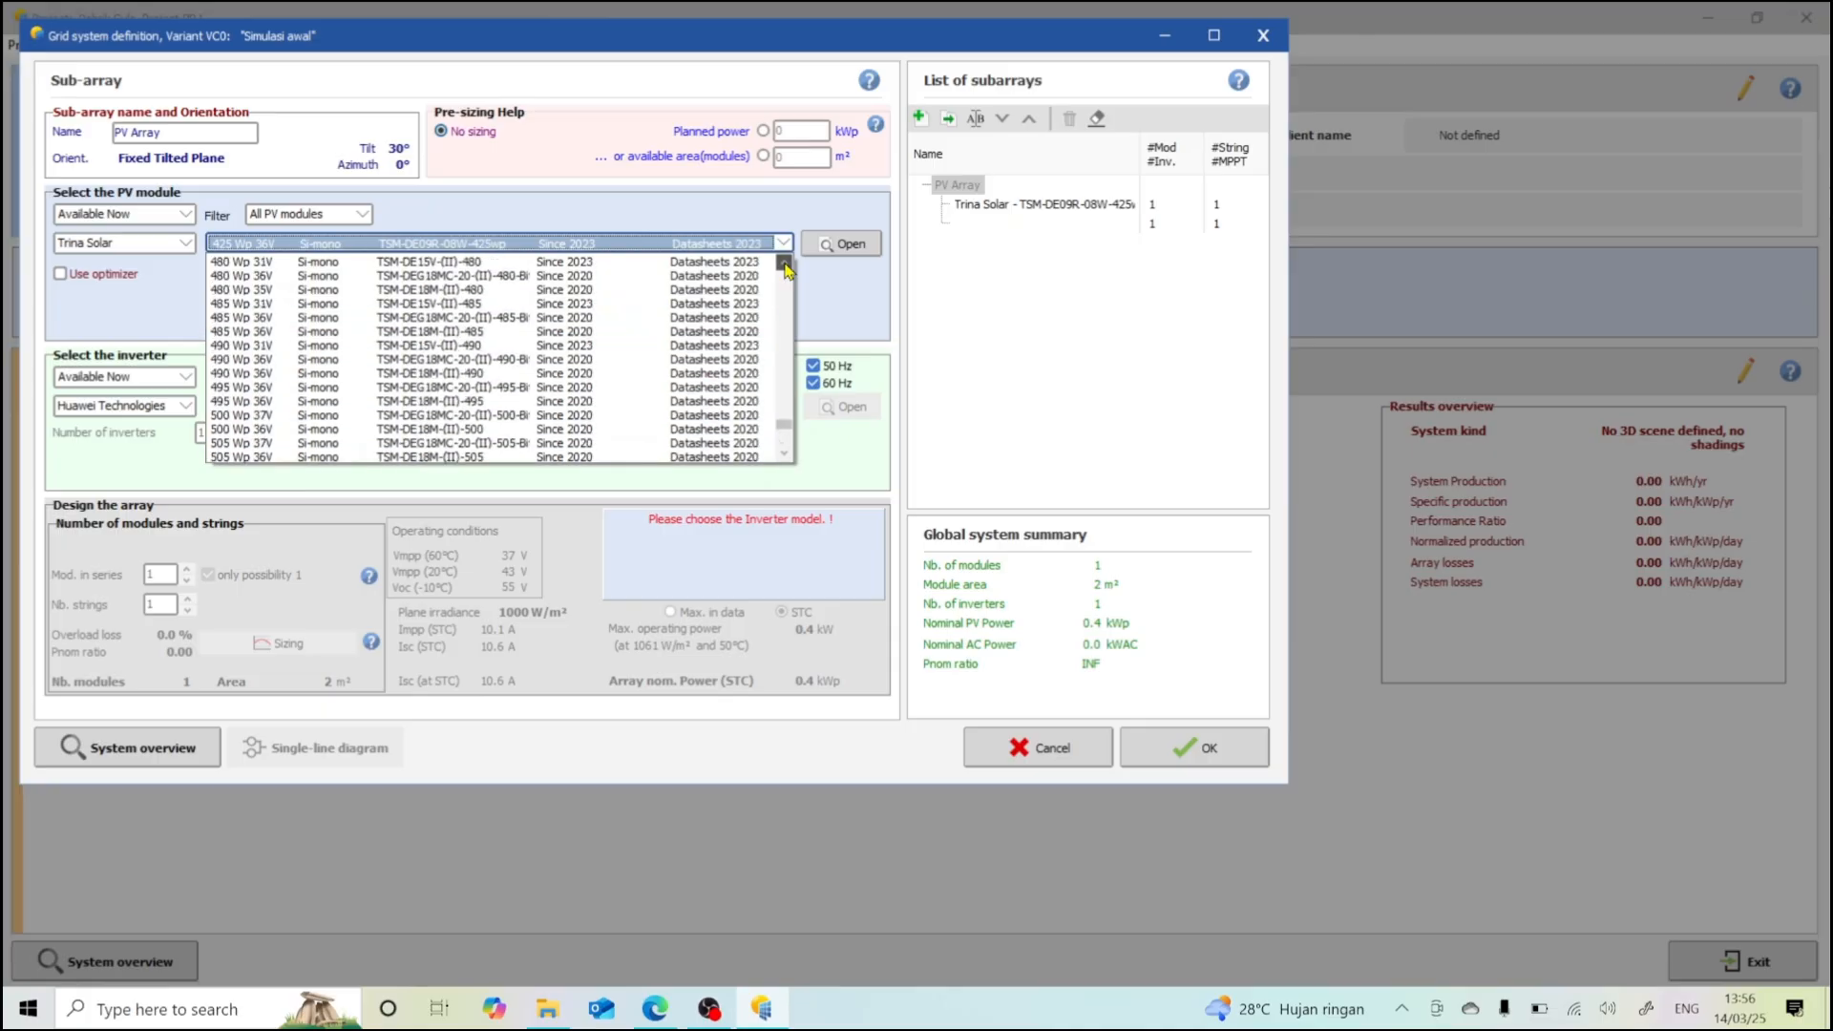
{"action": "left_click", "coordinate": [784, 265]}
{"action": "left_click", "coordinate": [785, 264]}
{"action": "left_click", "coordinate": [785, 264]}
{"action": "left_click", "coordinate": [785, 265]}
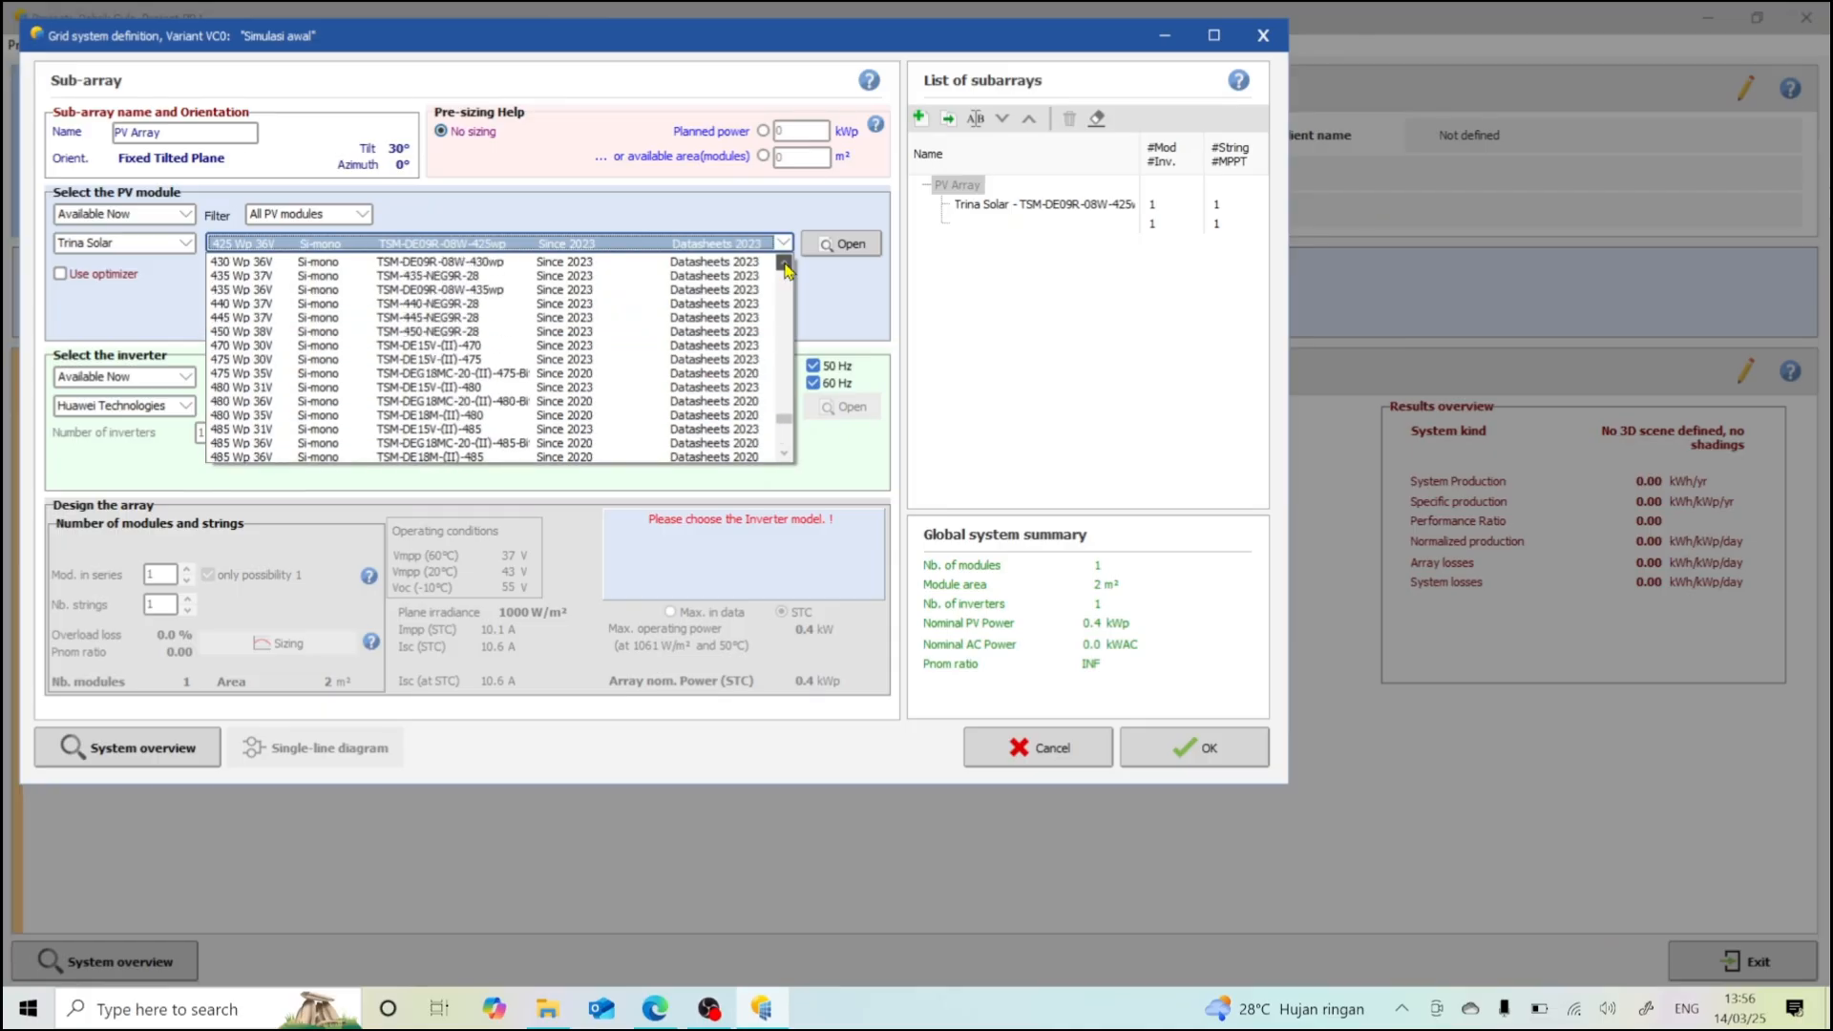
{"action": "left_click", "coordinate": [784, 265]}
{"action": "left_click", "coordinate": [784, 265]}
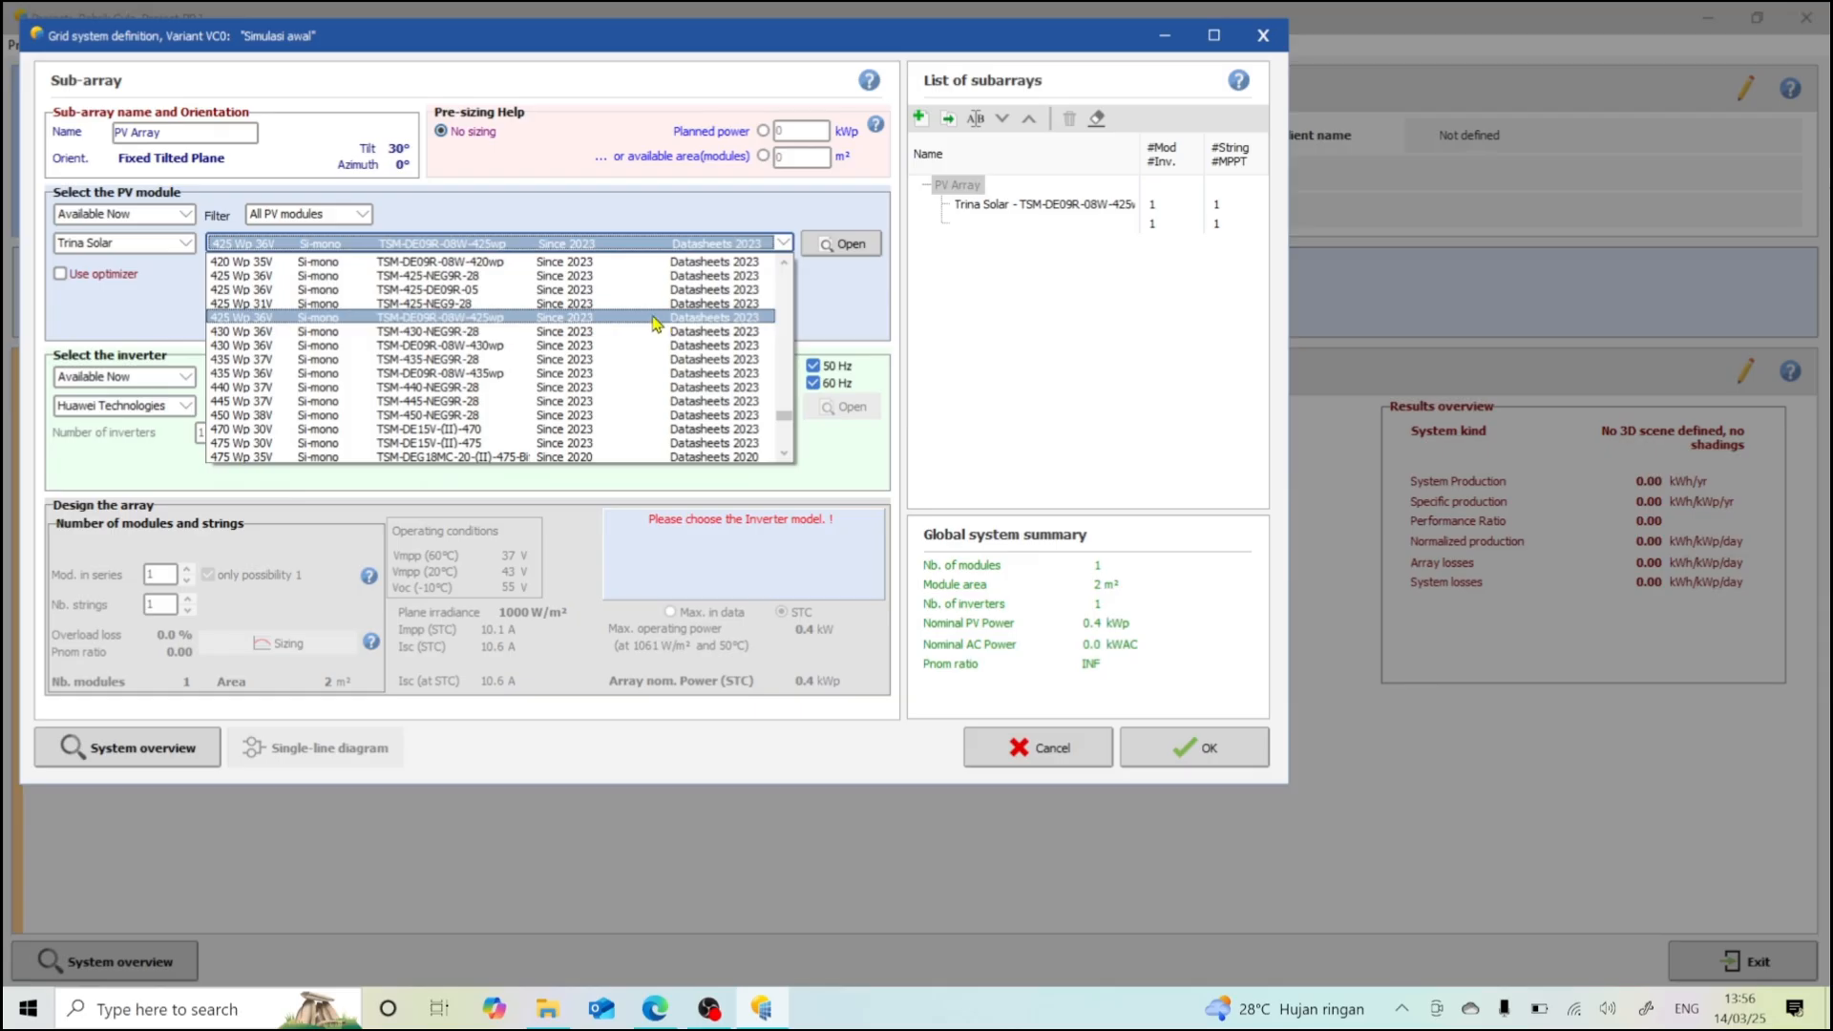
{"action": "left_click", "coordinate": [642, 318]}
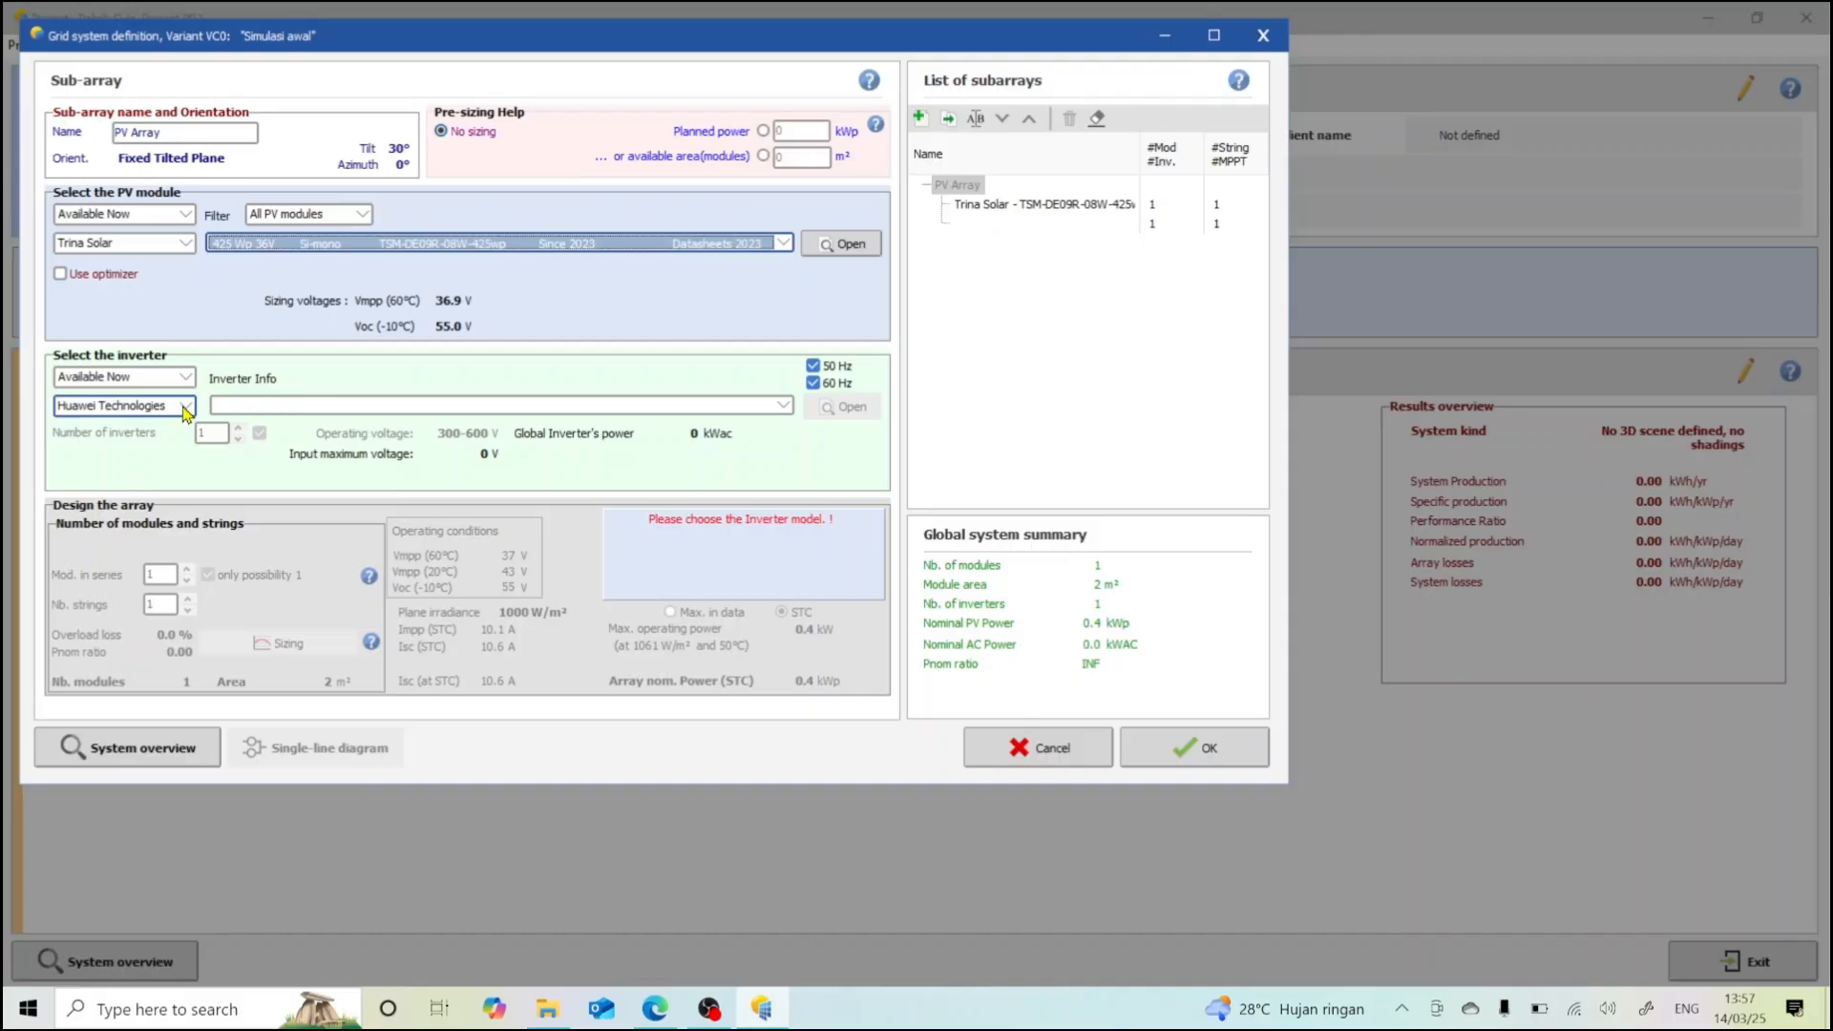
- Select the 100 kW Huawei Technologies inverter SUN2000-100KTL-M1-400Vac for the PV array
{"action": "left_click", "coordinate": [249, 409]}
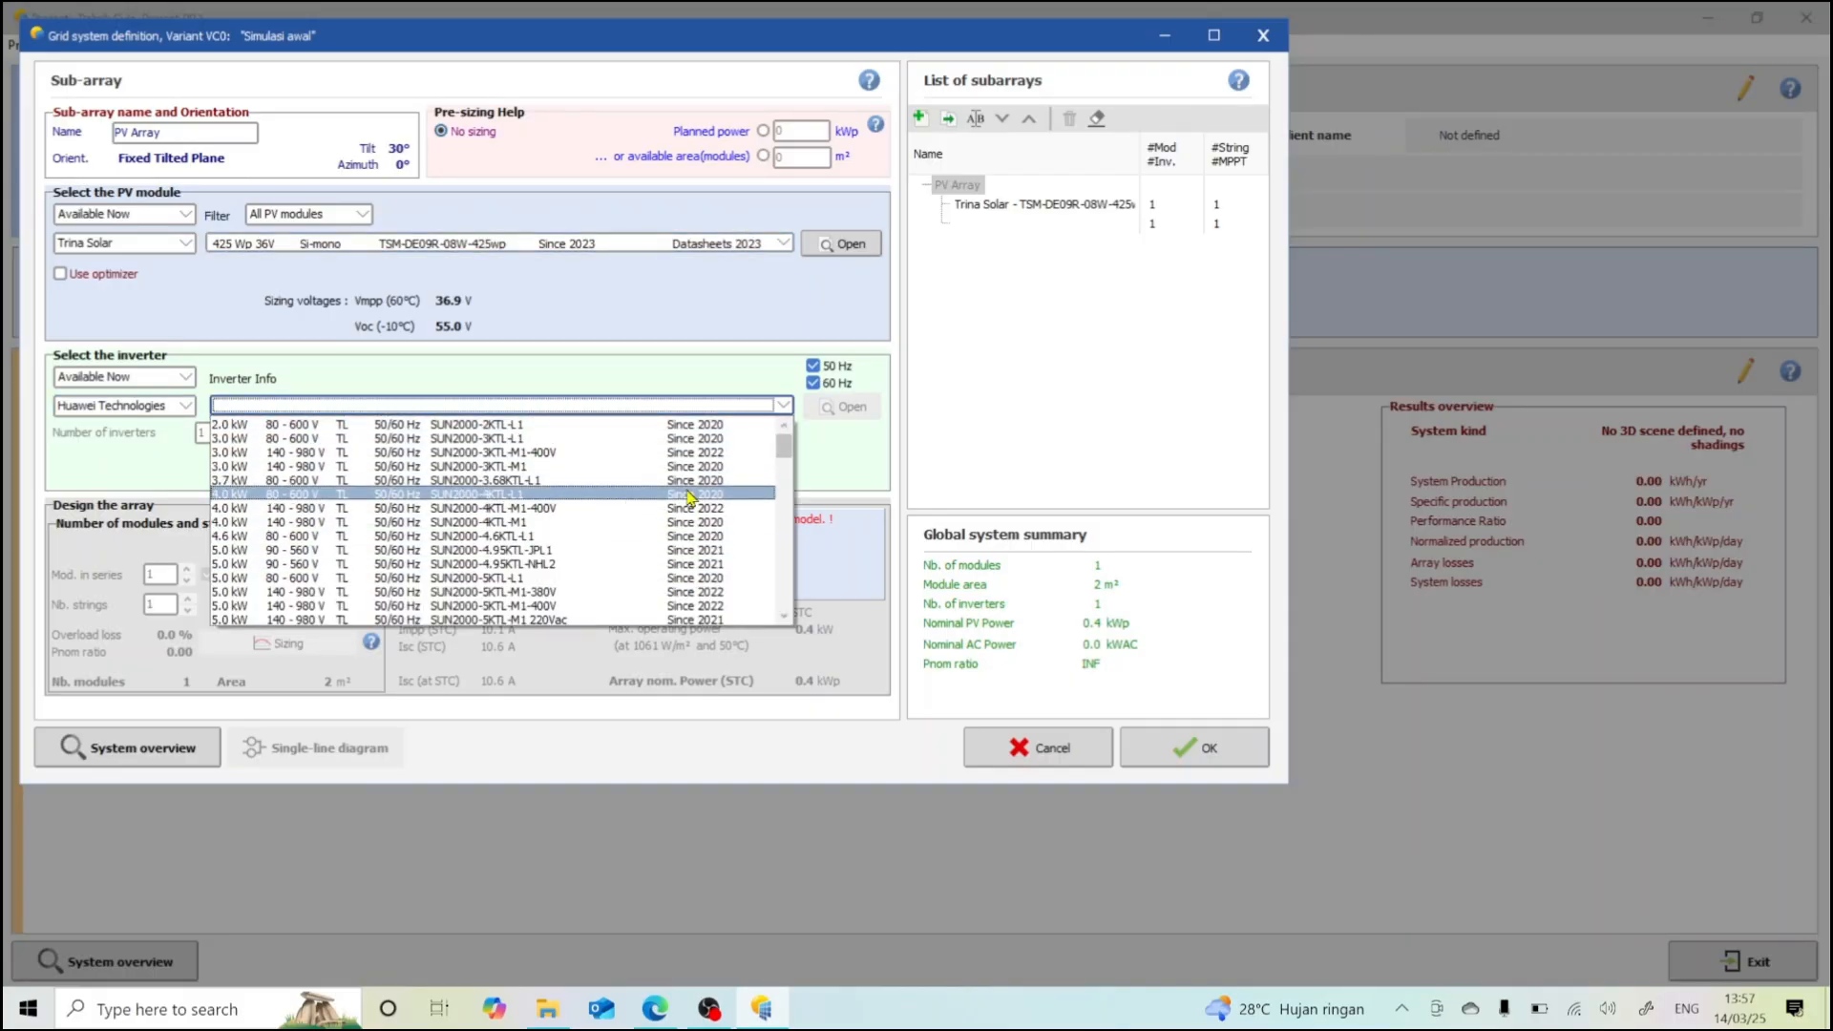
{"action": "scroll", "coordinate": [779, 596], "scroll_direction": "down", "scroll_amount": 10}
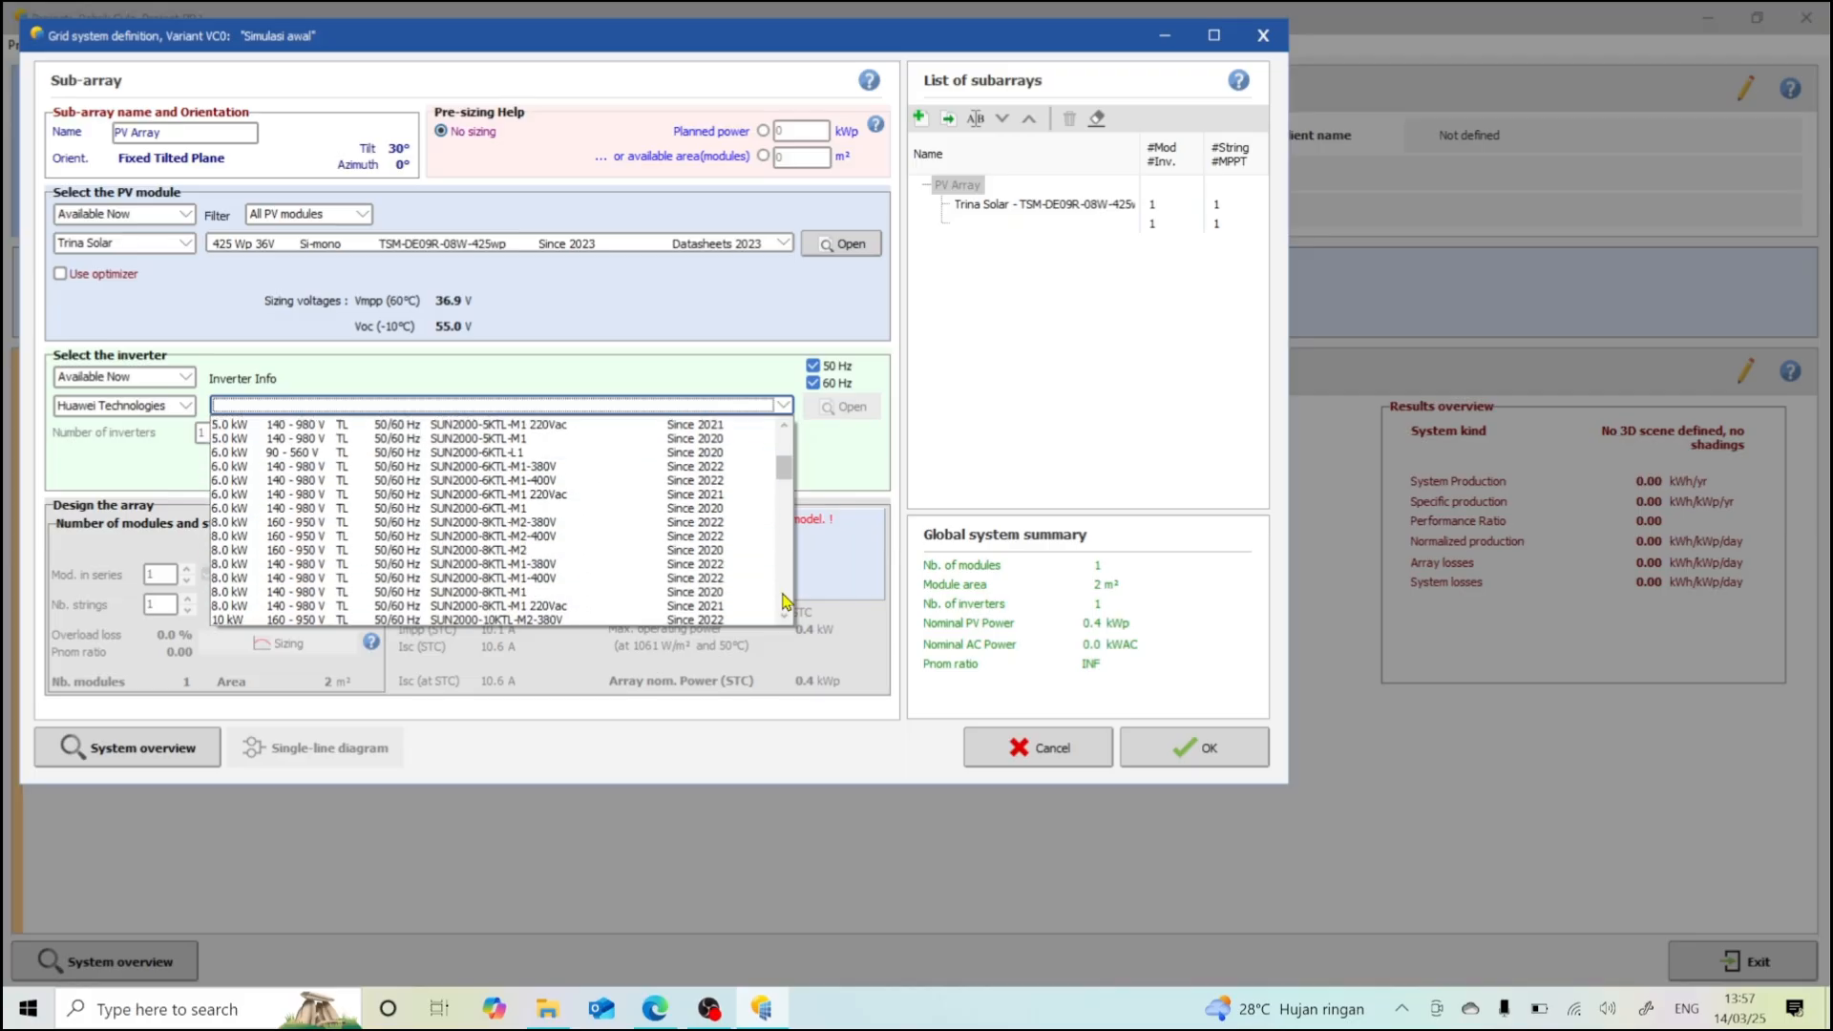
{"action": "scroll", "coordinate": [783, 600], "scroll_direction": "down", "scroll_amount": 7}
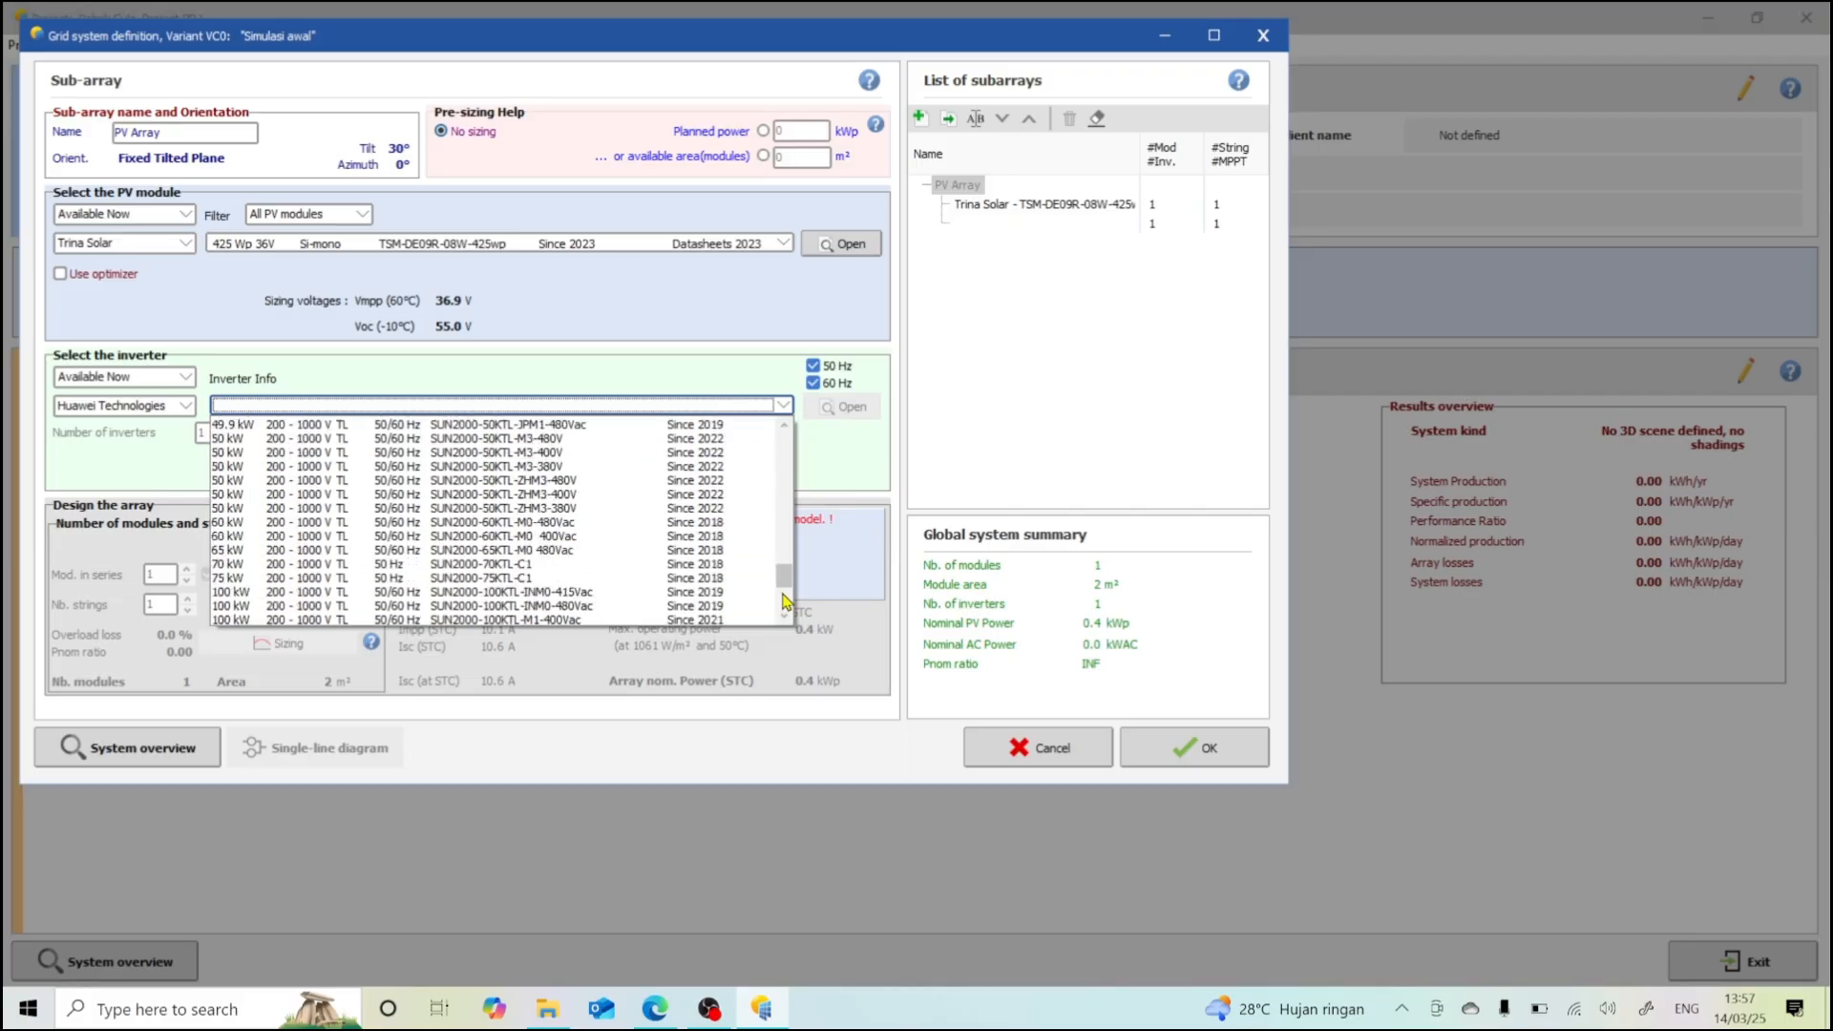
{"action": "left_click", "coordinate": [785, 618]}
{"action": "left_click", "coordinate": [786, 619]}
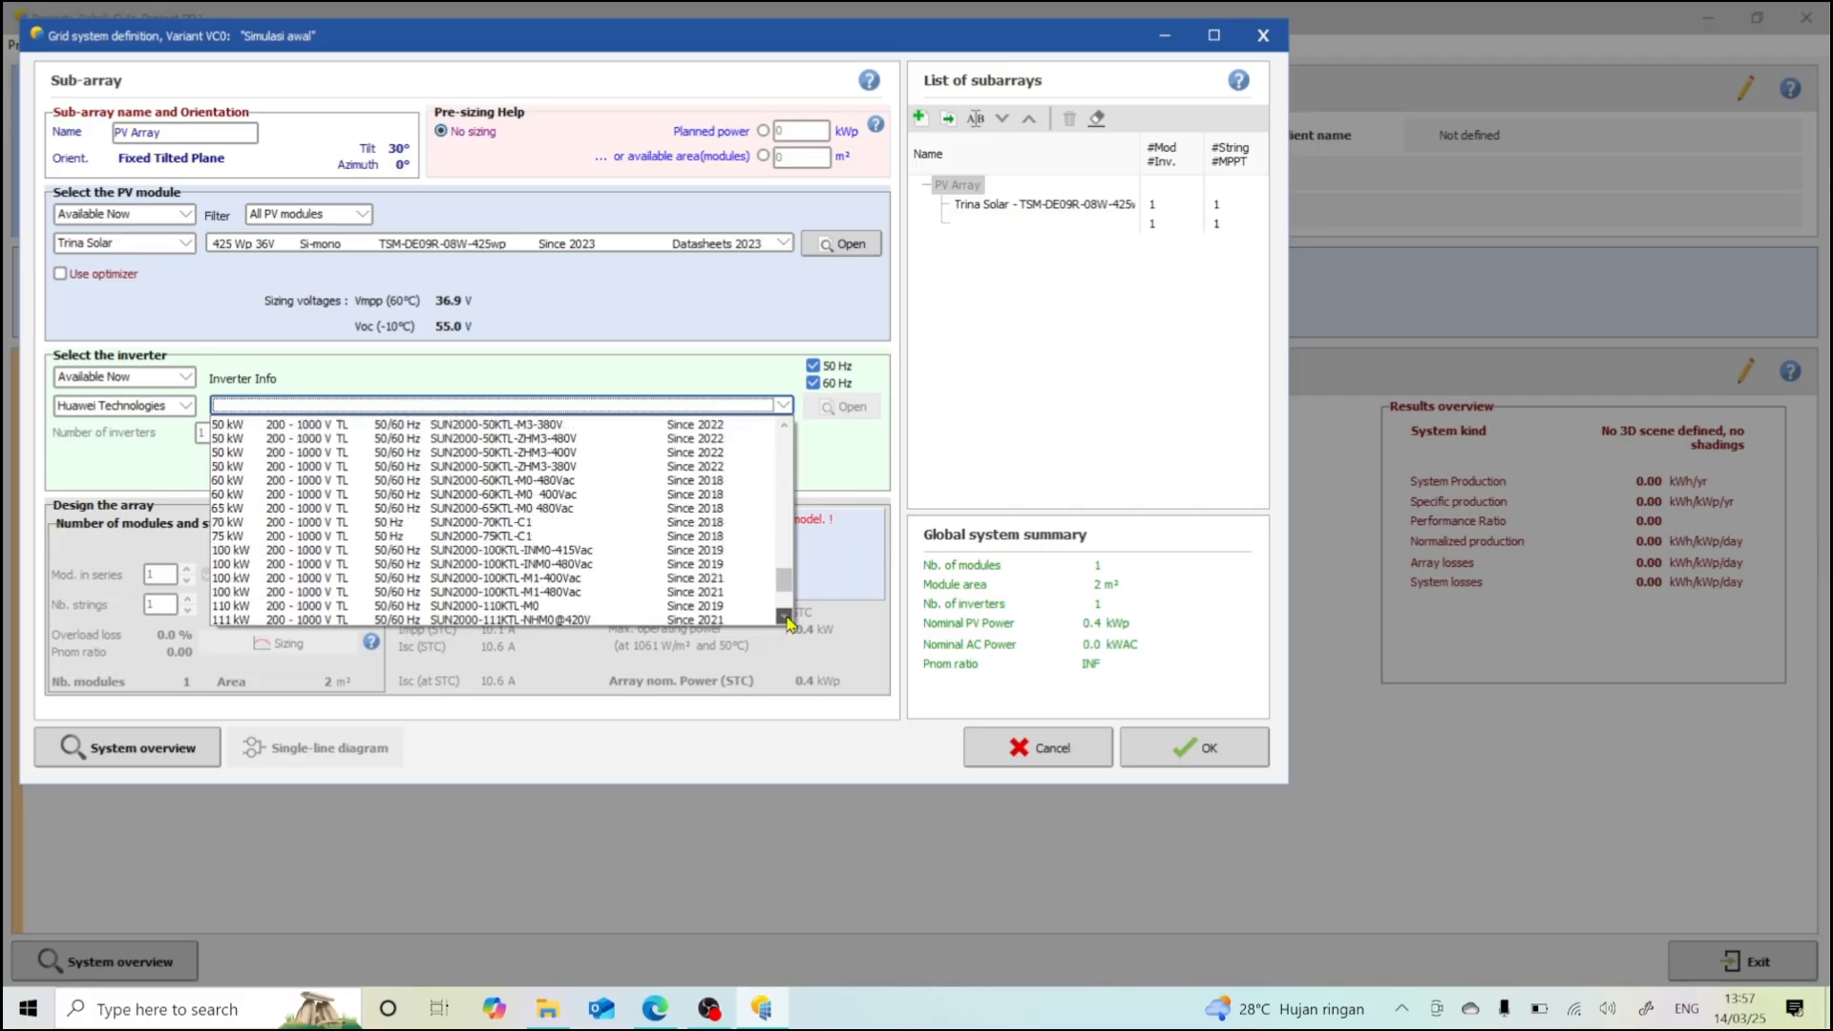
{"action": "left_click", "coordinate": [785, 619]}
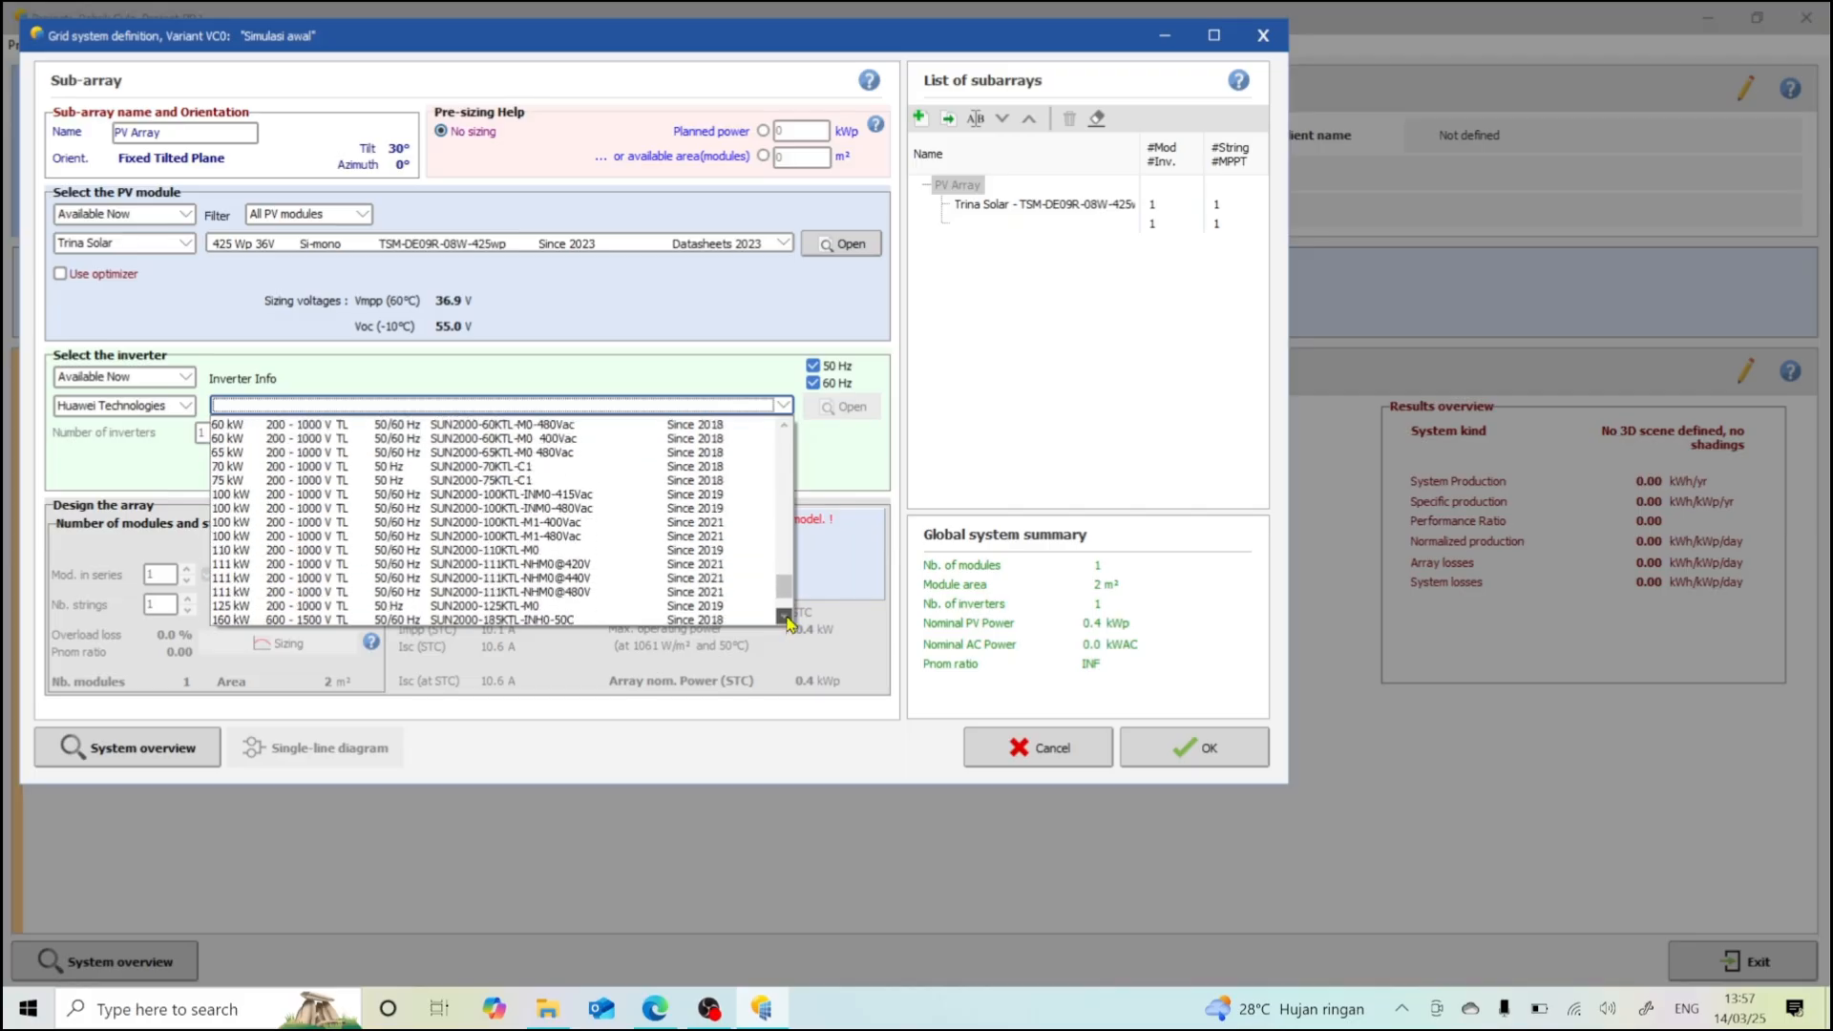
{"action": "left_click", "coordinate": [784, 425]}
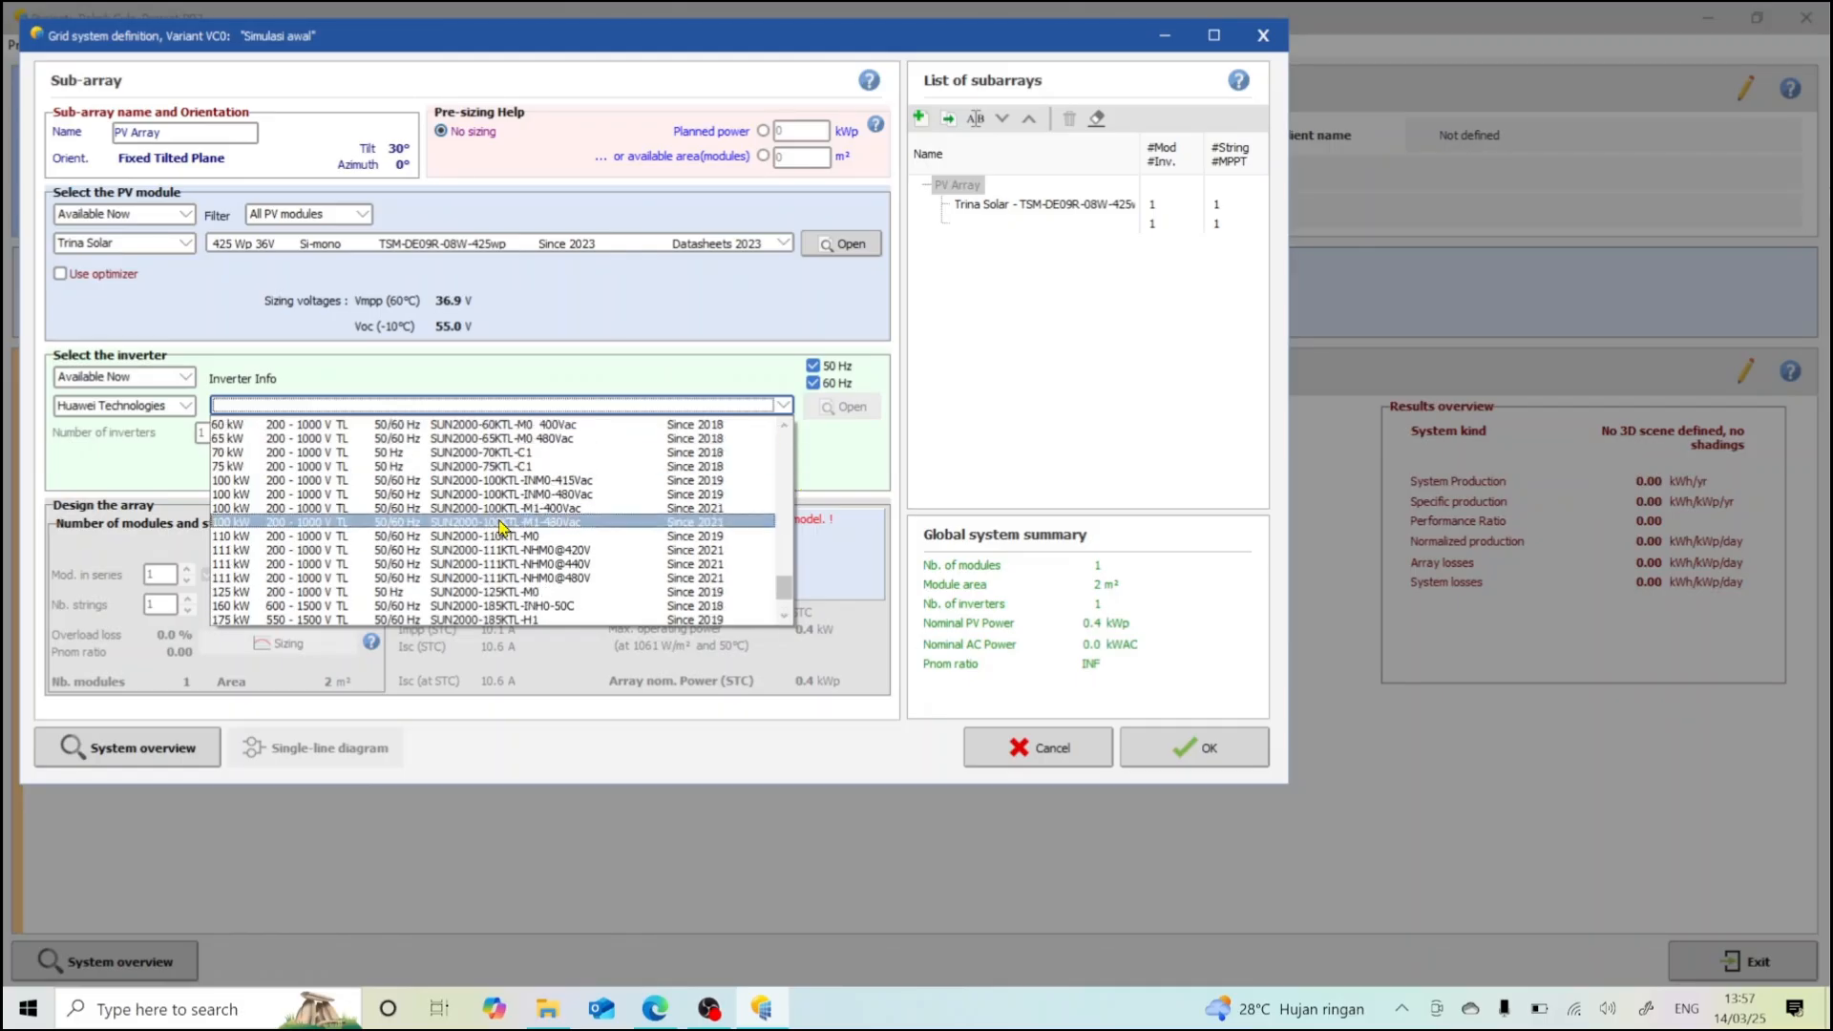
{"action": "left_click", "coordinate": [586, 508]}
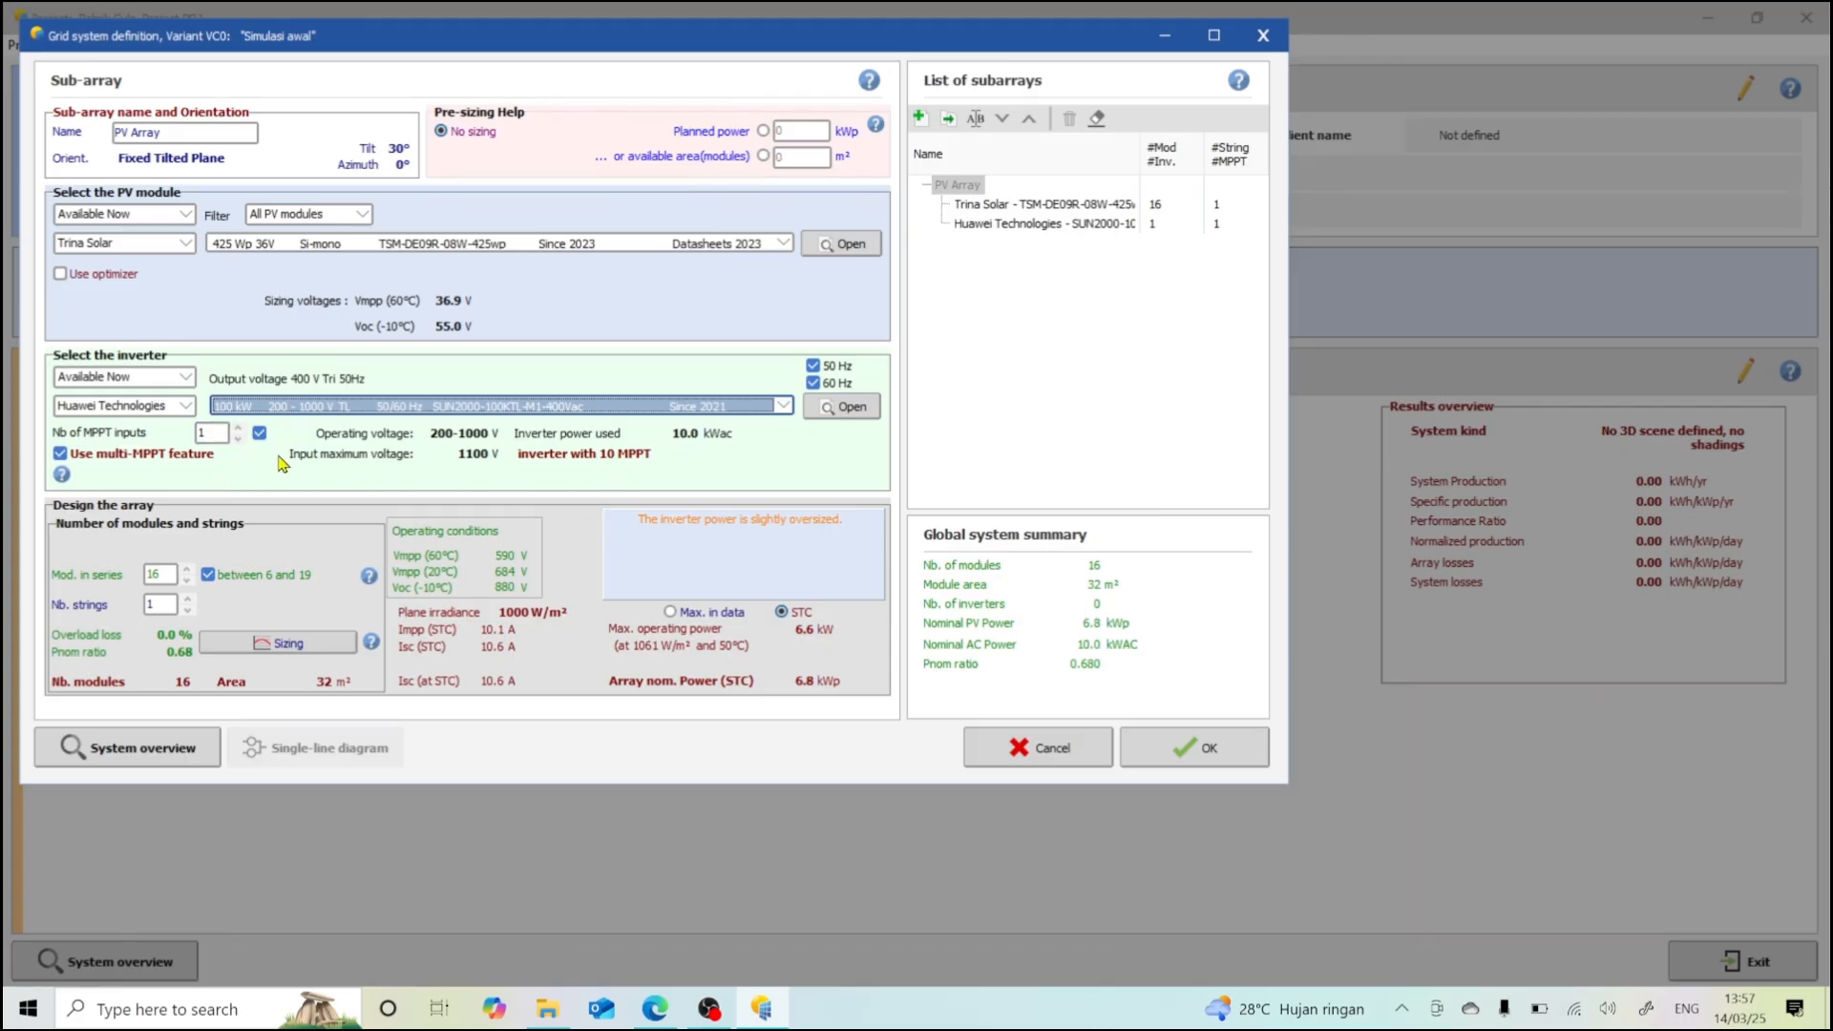
- Set the inverter's number of MPPT inputs to 10 and the array's number of strings to 10
{"action": "left_click", "coordinate": [217, 432]}
{"action": "type", "text": "0"}
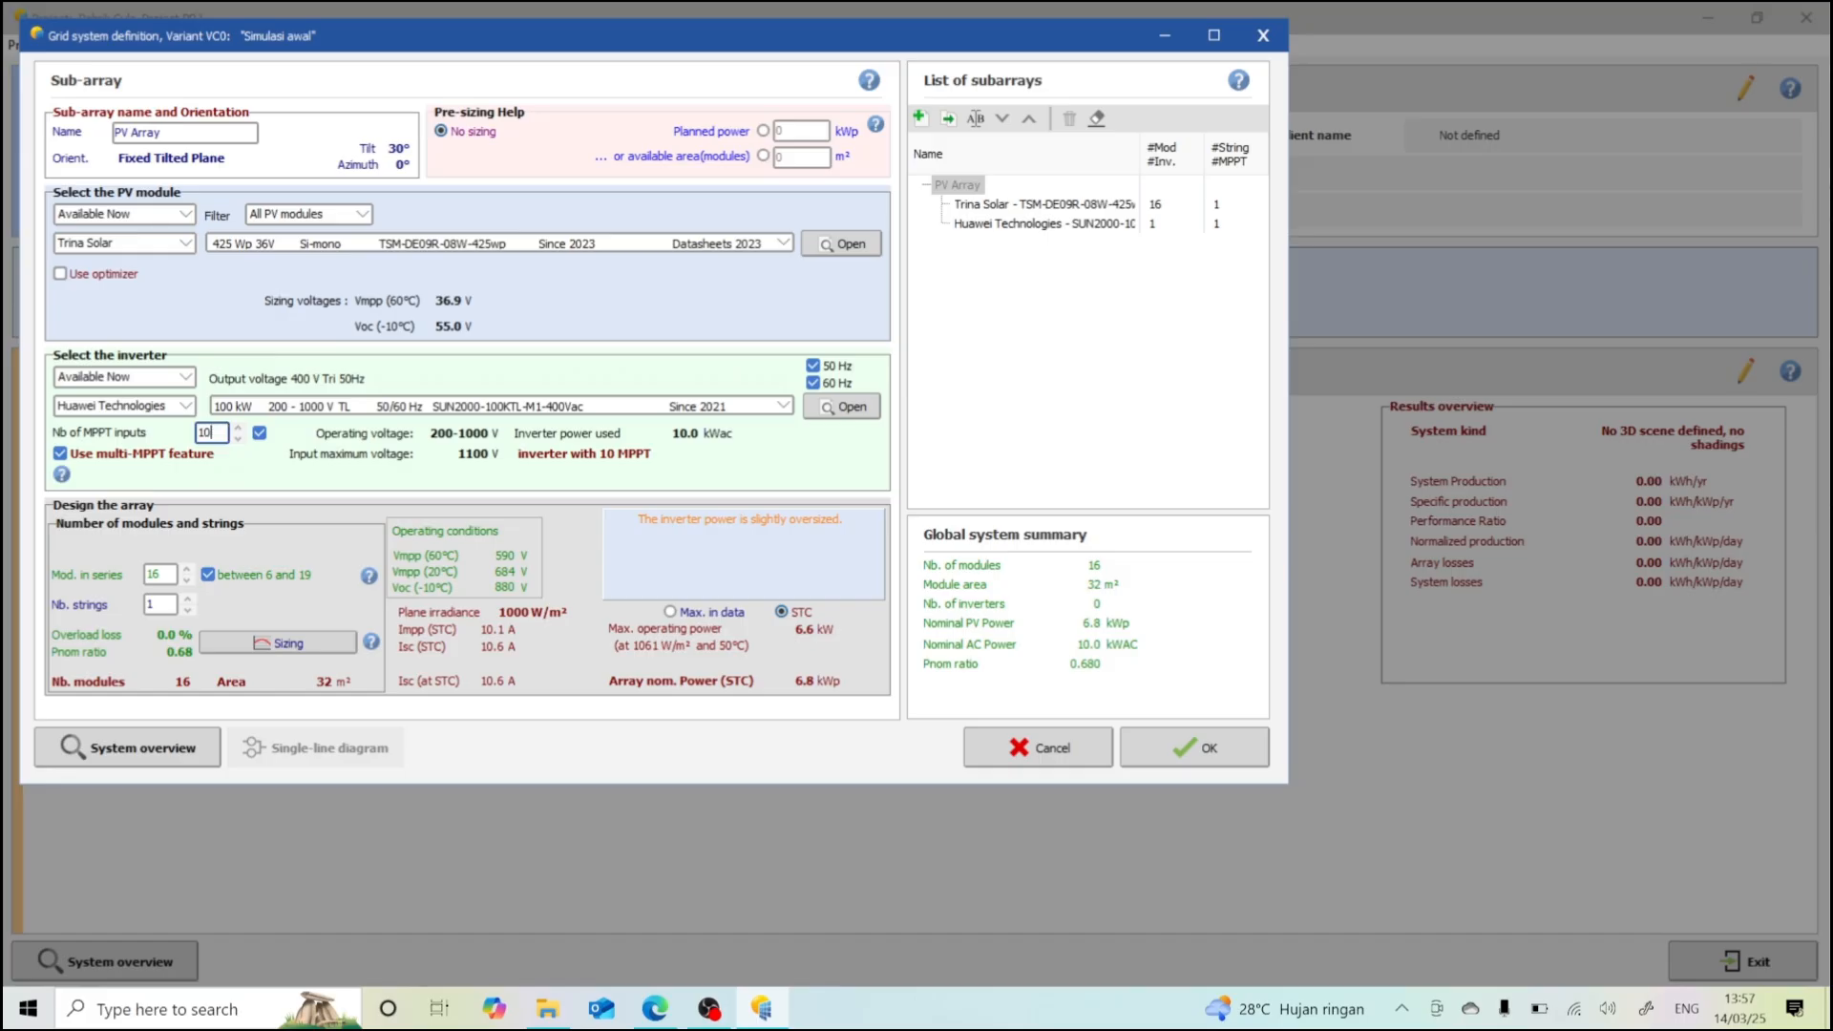
{"action": "left_click", "coordinate": [163, 604]}
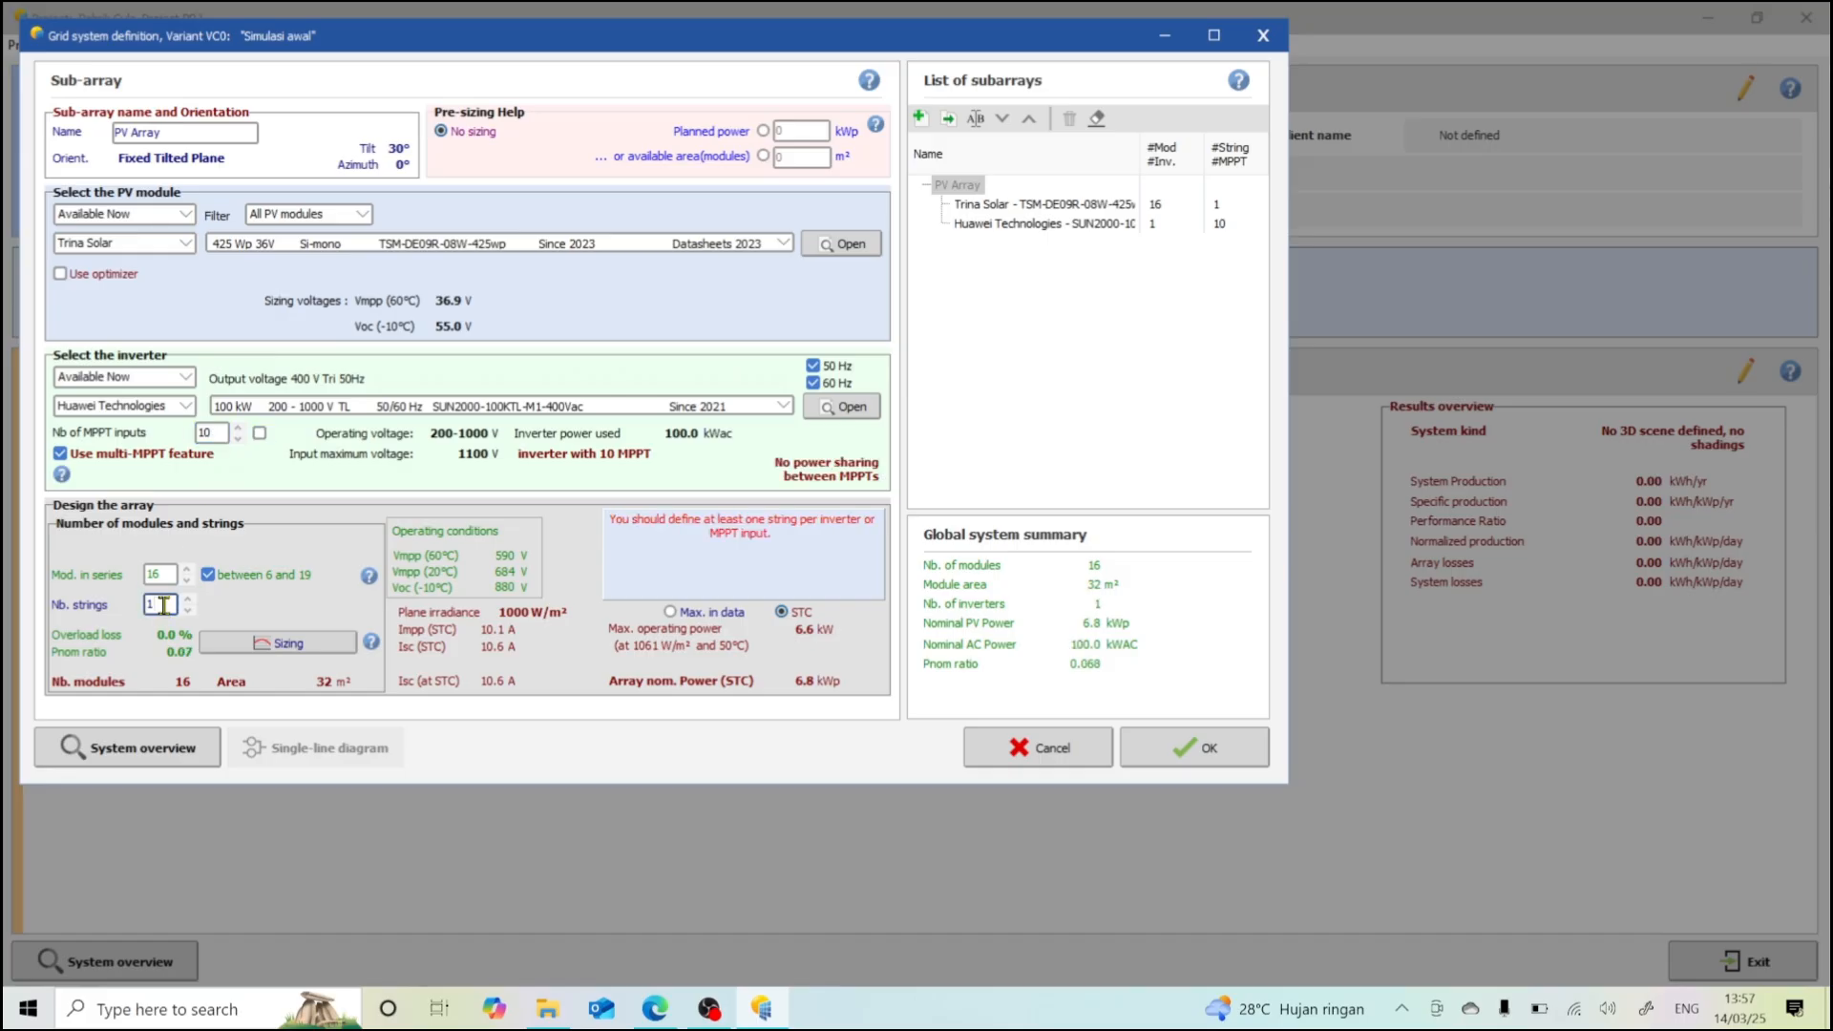
{"action": "type", "text": "0"}
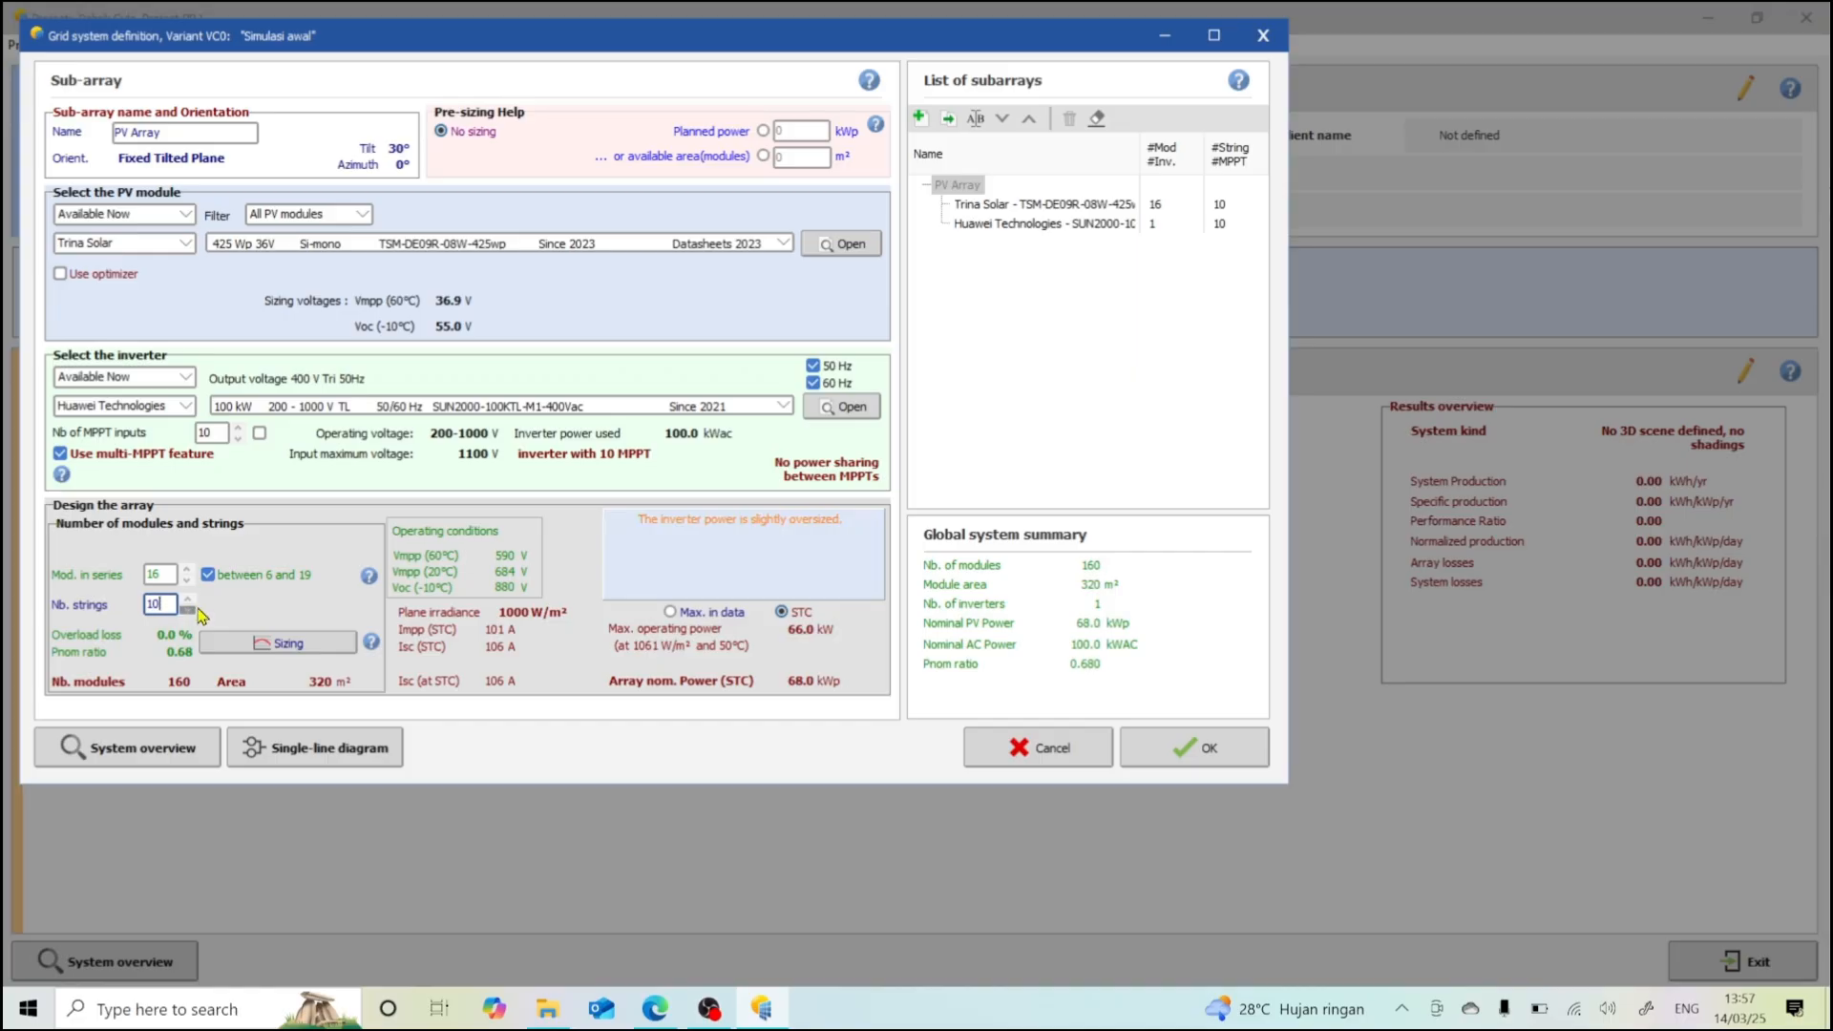
- Try 20 strings in the array design
{"action": "key", "text": "BackSpace"}
{"action": "key", "text": "BackSpace"}
{"action": "type", "text": "20"}
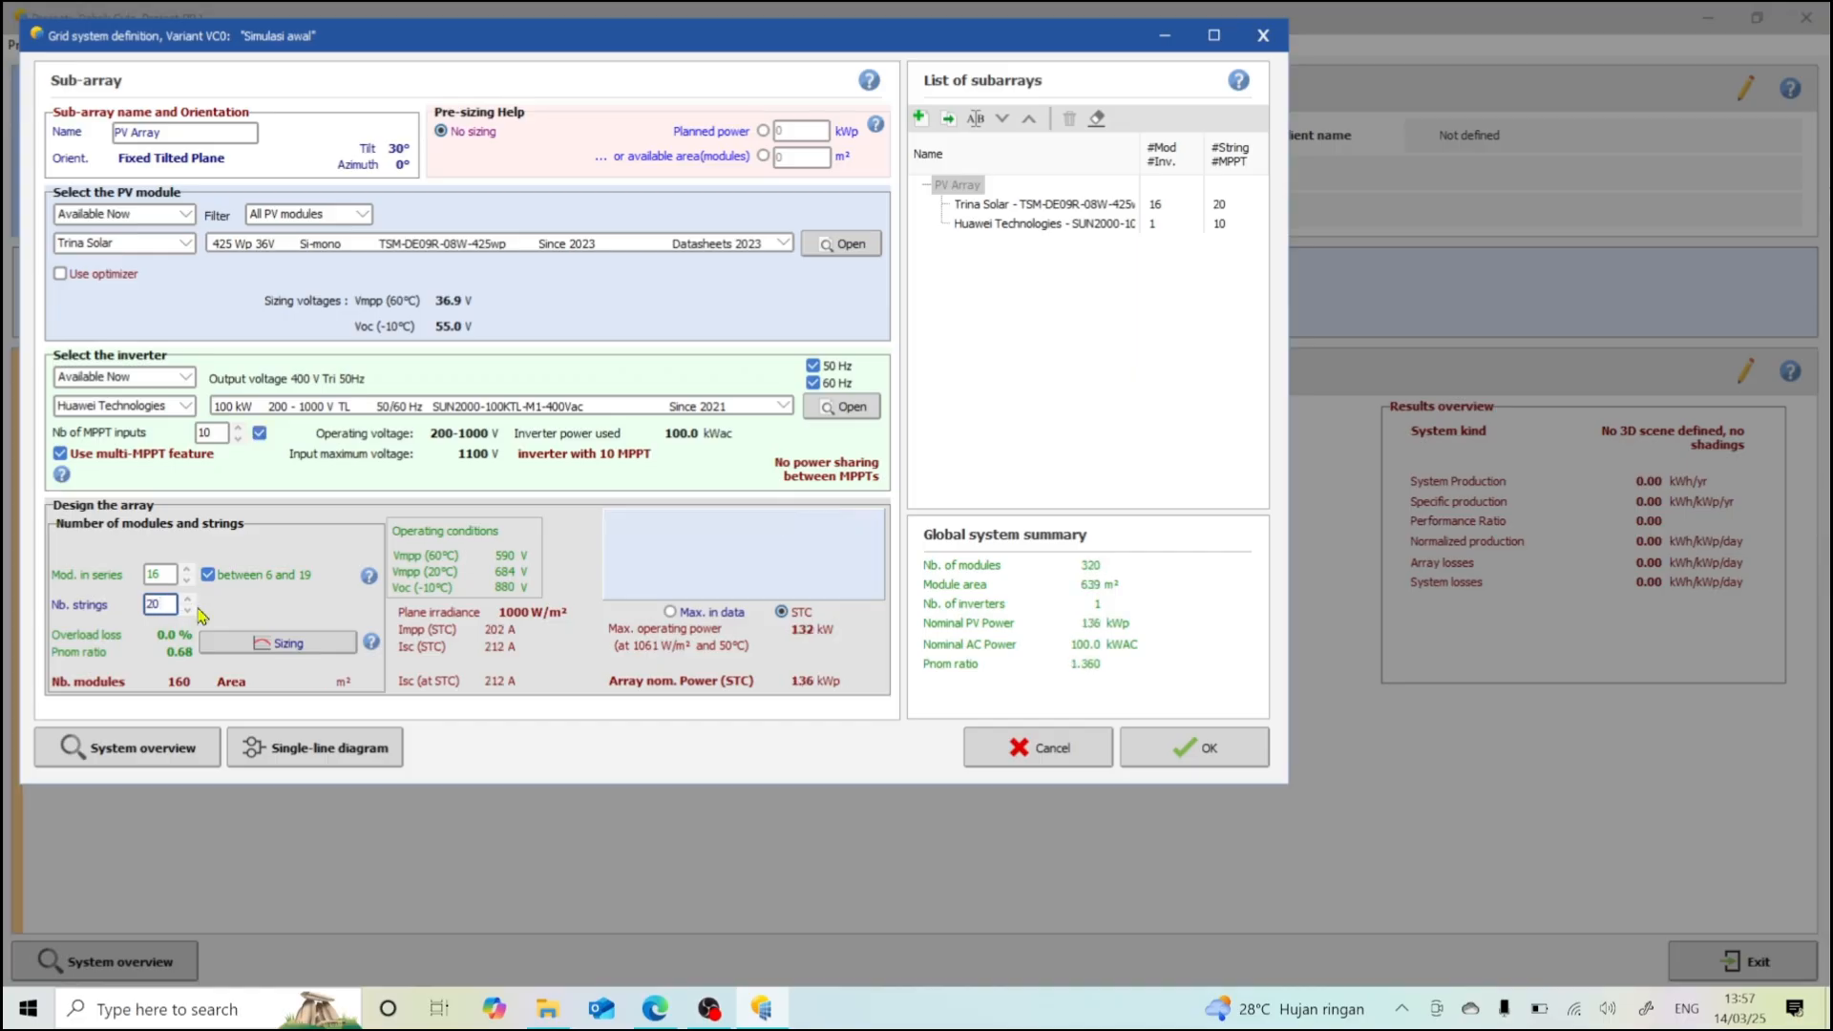
- Set the array to 10 strings and raise the modules in series to 17
{"action": "key", "text": "BackSpace"}
{"action": "type", "text": "10"}
{"action": "left_click", "coordinate": [187, 570]}
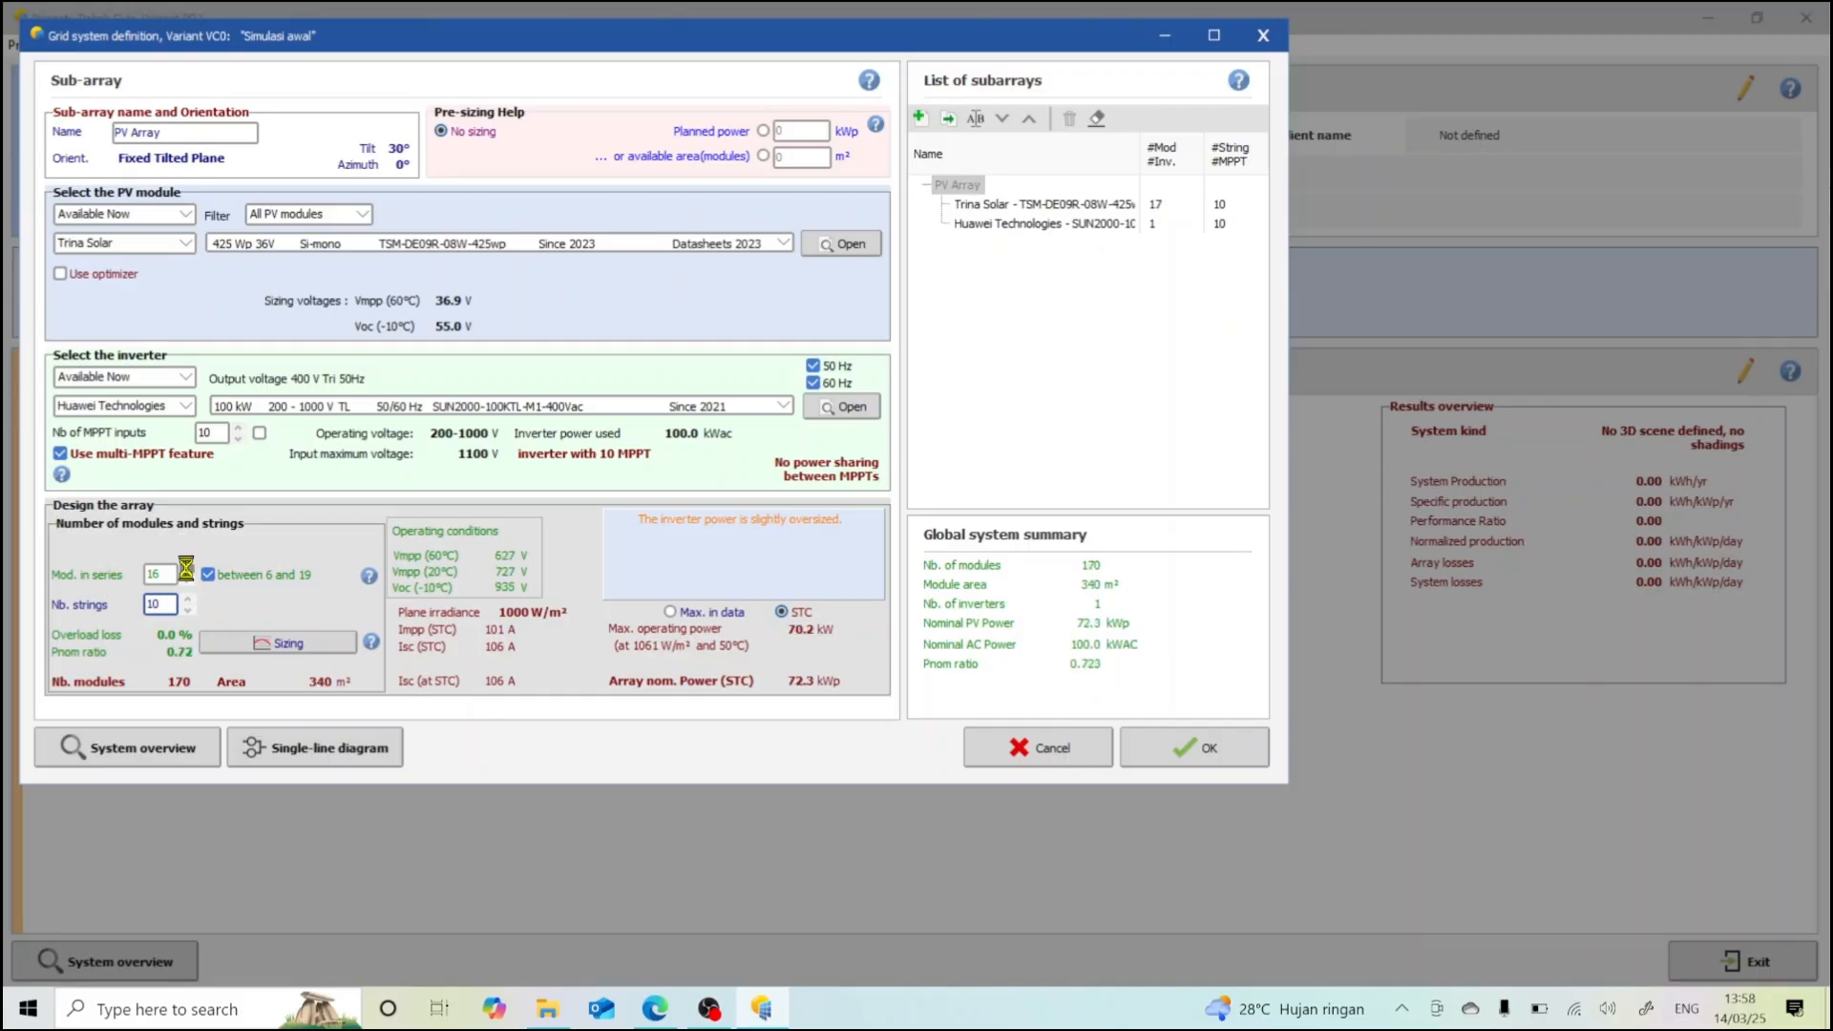
- Try raising the number of modules in series beyond the permitted maximum of 19
{"action": "left_click", "coordinate": [187, 569]}
{"action": "left_click", "coordinate": [187, 570]}
{"action": "left_click", "coordinate": [187, 570]}
{"action": "left_click", "coordinate": [188, 570]}
{"action": "left_click", "coordinate": [187, 570]}
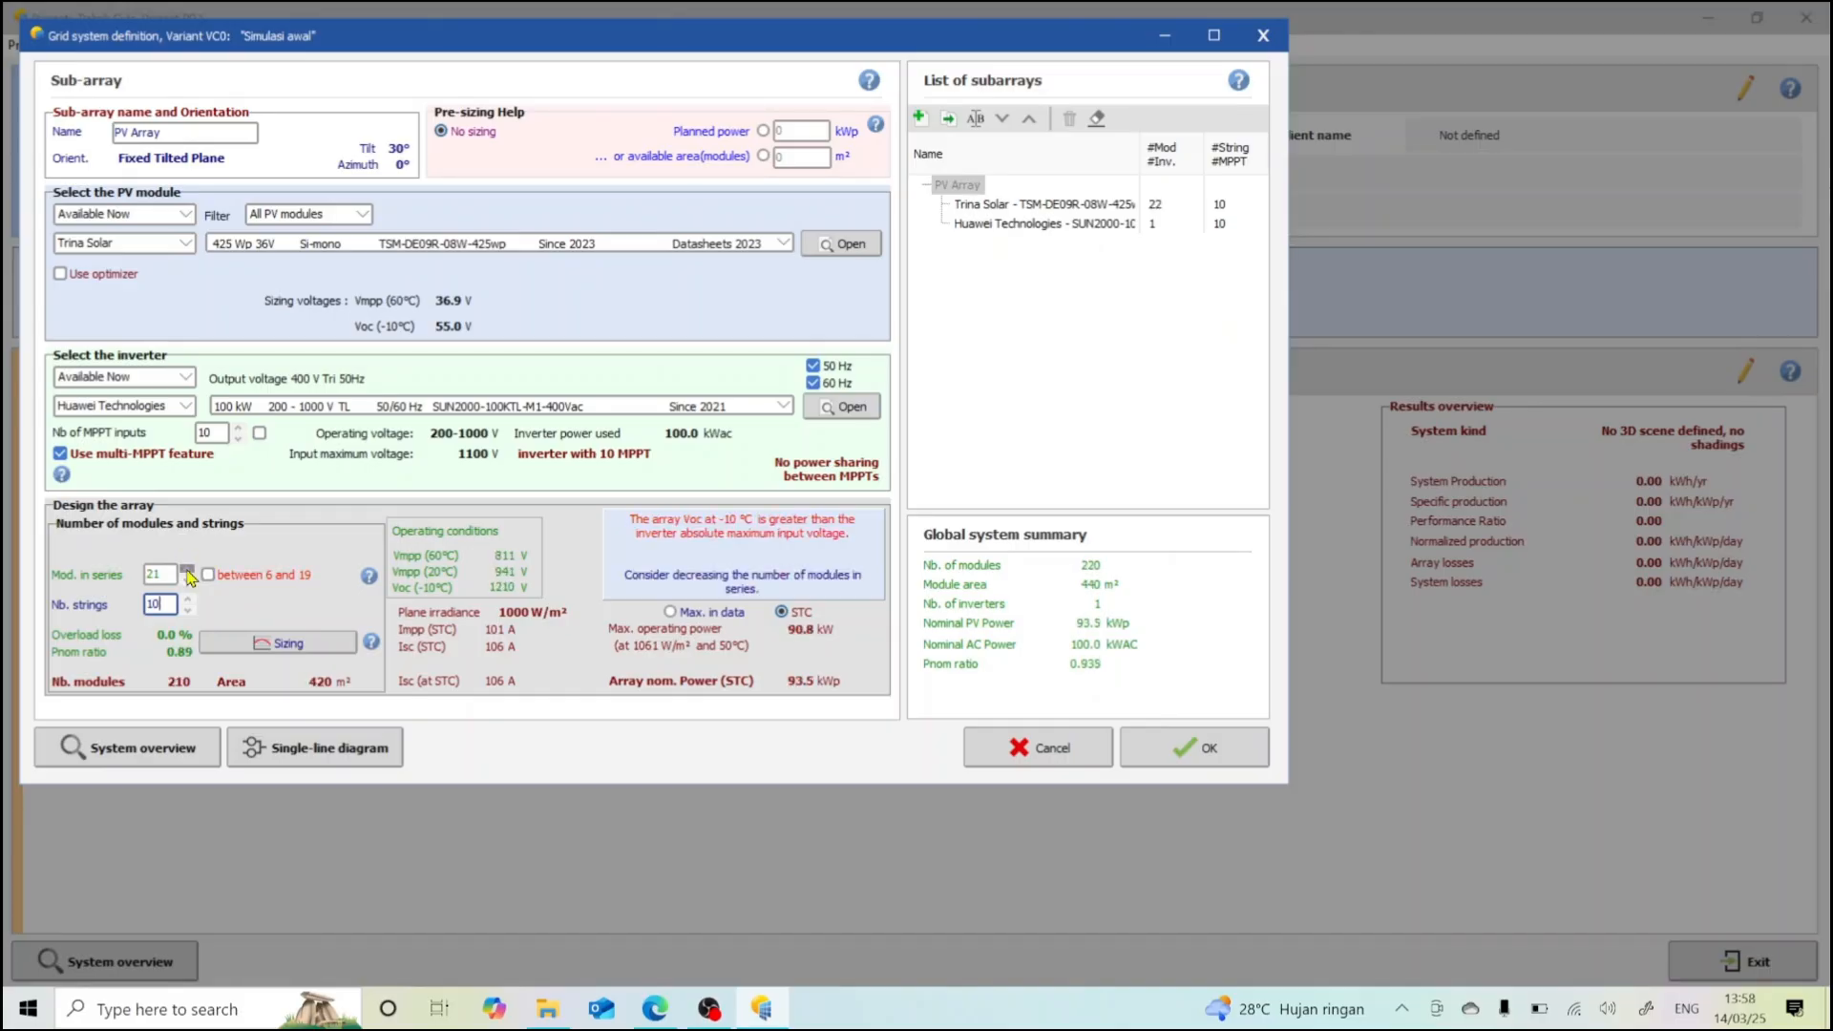
{"action": "left_click", "coordinate": [187, 569]}
{"action": "left_click", "coordinate": [187, 570]}
{"action": "left_click", "coordinate": [187, 569]}
{"action": "left_click", "coordinate": [187, 570]}
- Reset the modules in series to the recommended value of 16
{"action": "left_click", "coordinate": [187, 579]}
{"action": "left_click", "coordinate": [187, 580]}
{"action": "left_click", "coordinate": [208, 574]}
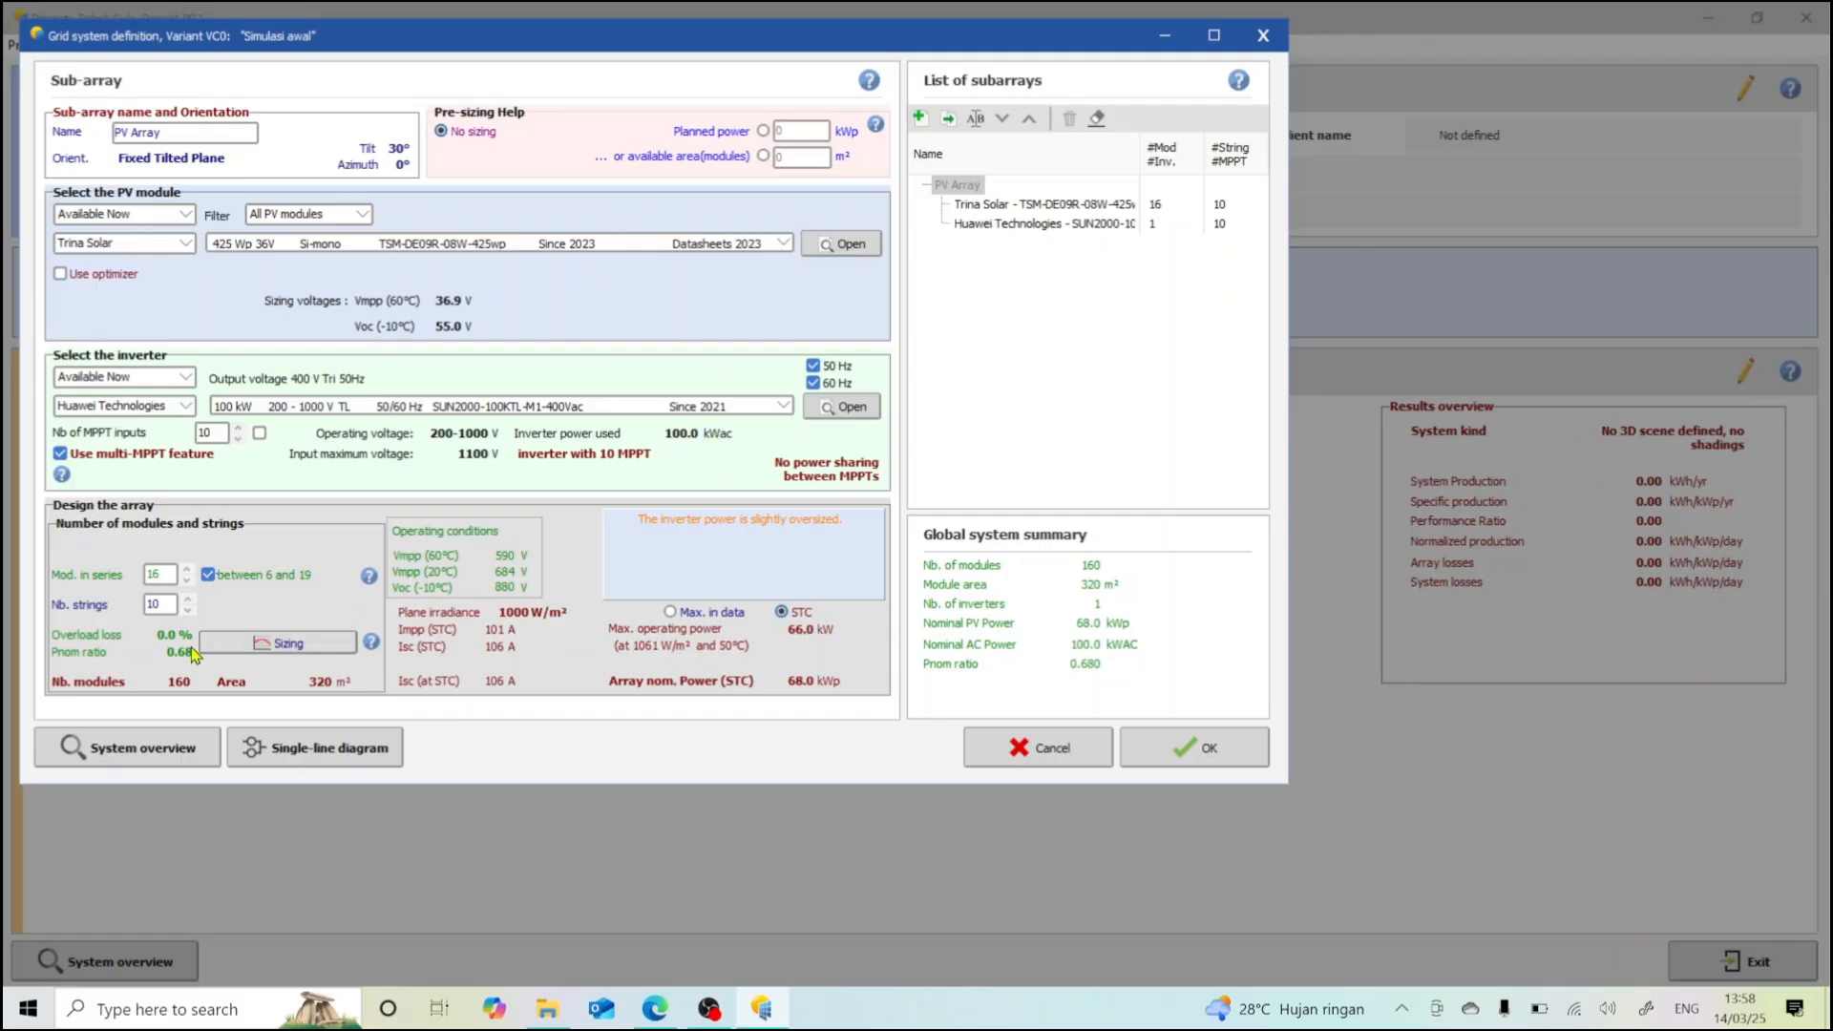
- Raise the number of strings to 20 and accept the grid system definition
{"action": "left_click", "coordinate": [186, 600]}
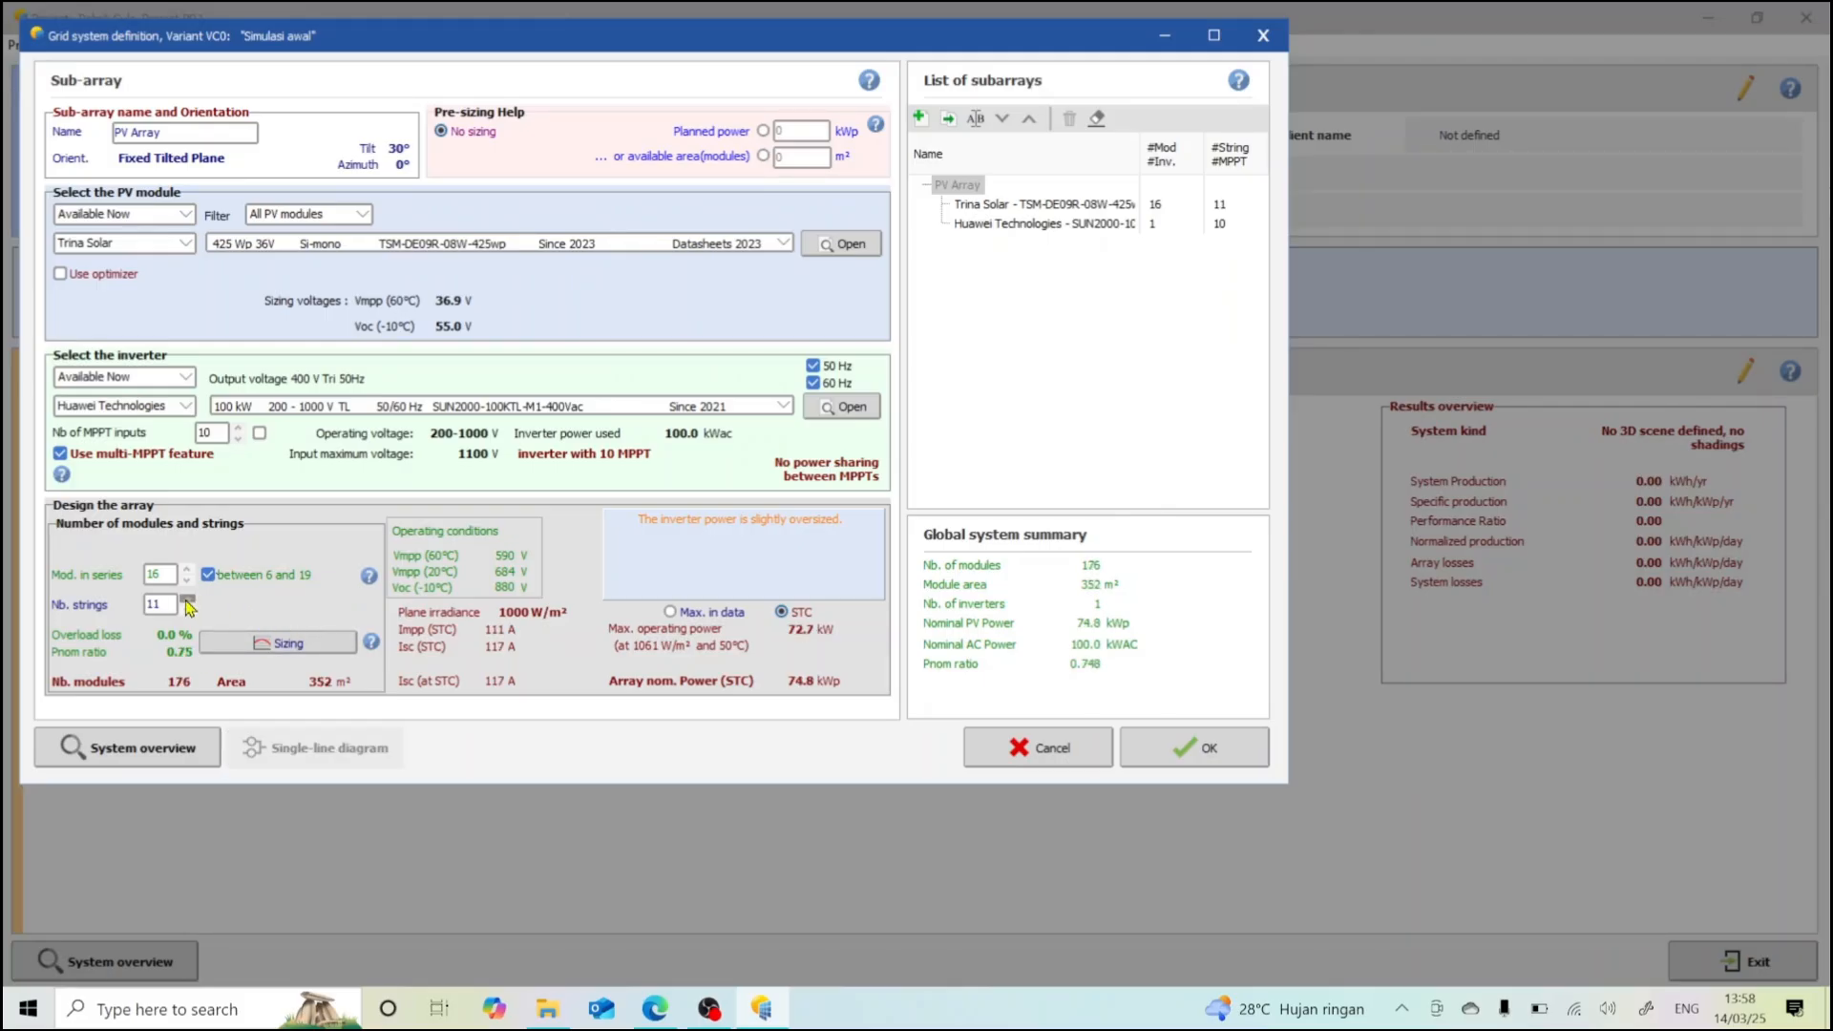
{"action": "left_click", "coordinate": [186, 601]}
{"action": "left_click", "coordinate": [186, 600]}
{"action": "left_click", "coordinate": [186, 599]}
{"action": "left_click", "coordinate": [187, 599]}
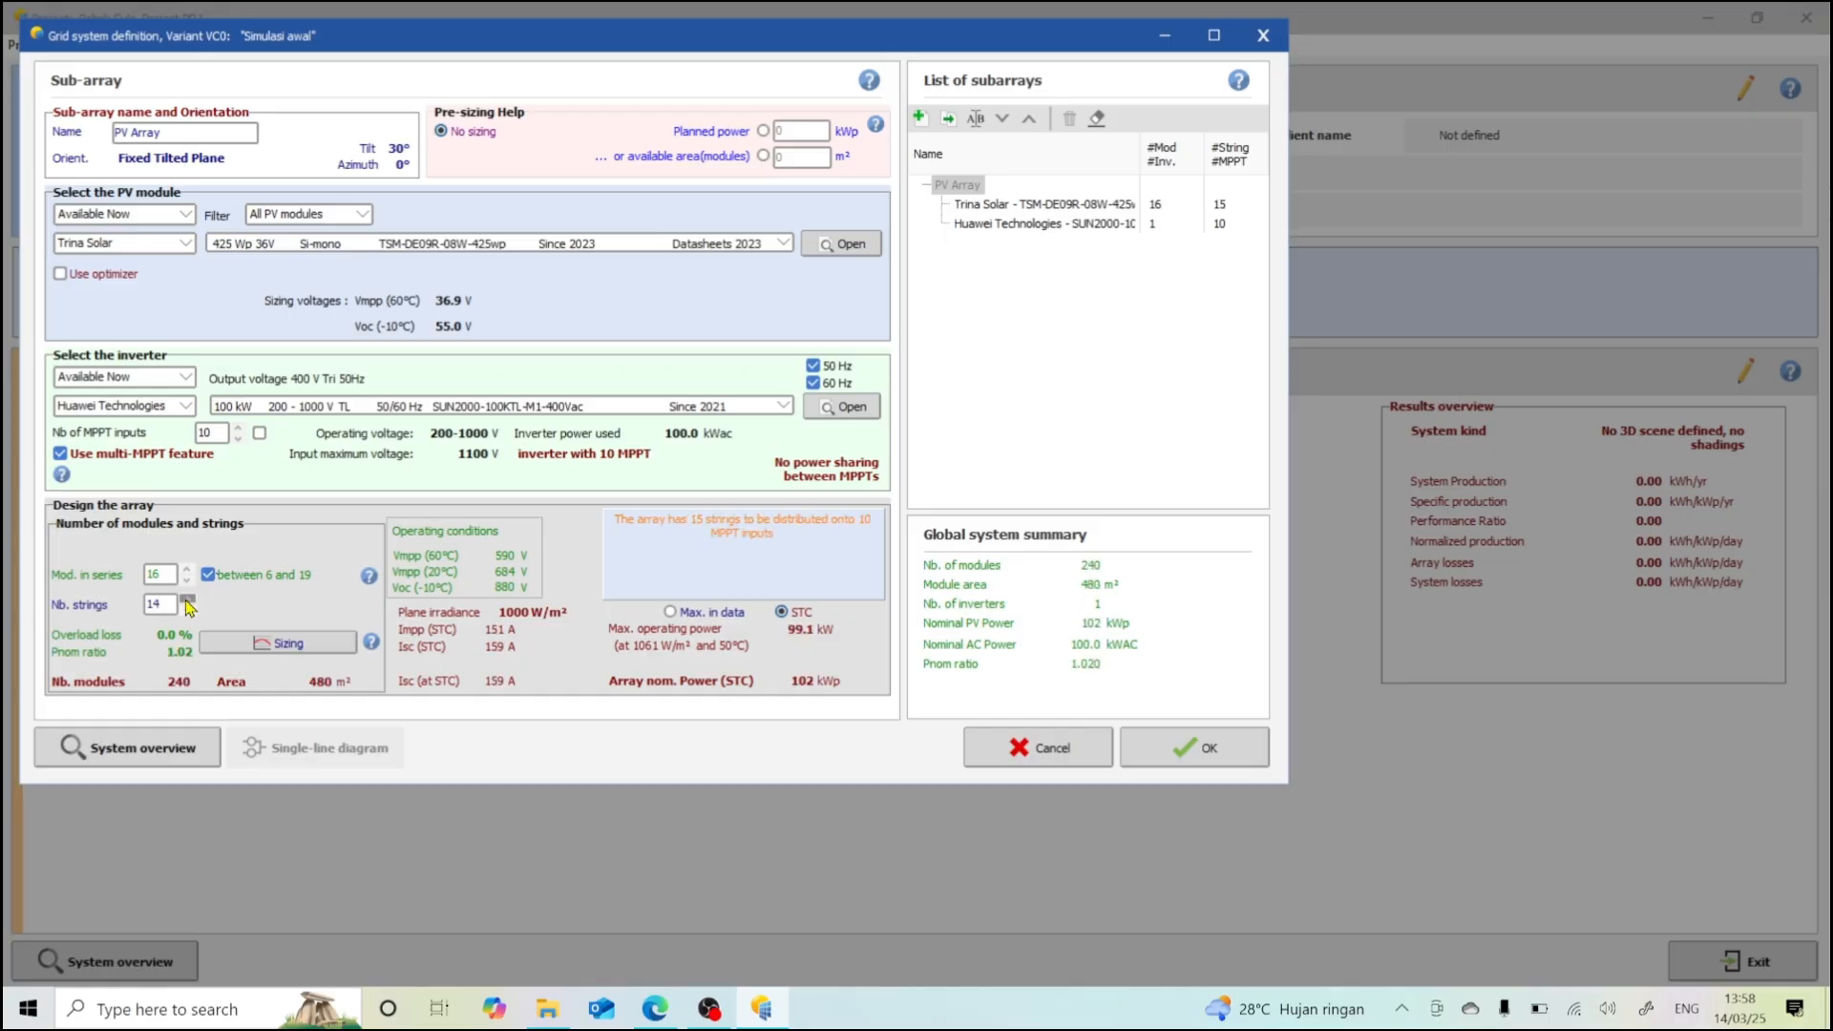
{"action": "left_click", "coordinate": [186, 600]}
{"action": "left_click", "coordinate": [186, 599]}
{"action": "left_click", "coordinate": [186, 599]}
{"action": "left_click", "coordinate": [186, 600]}
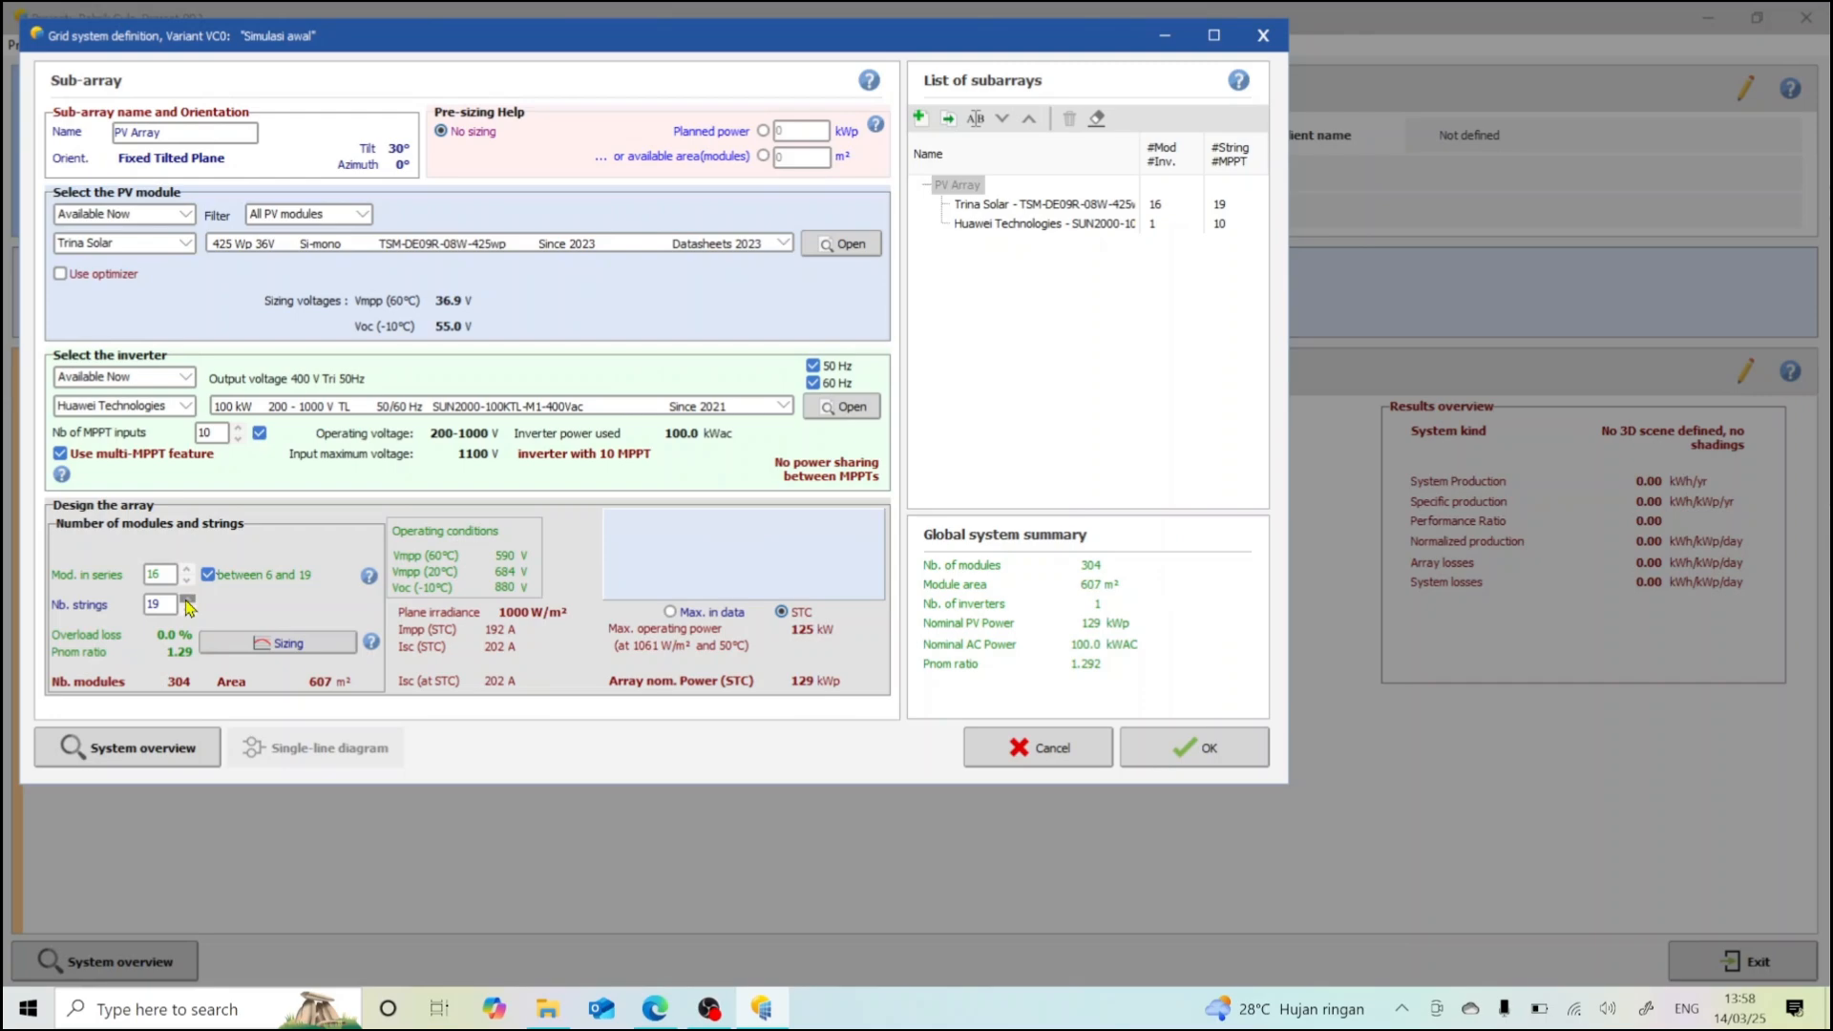
{"action": "left_click", "coordinate": [187, 600]}
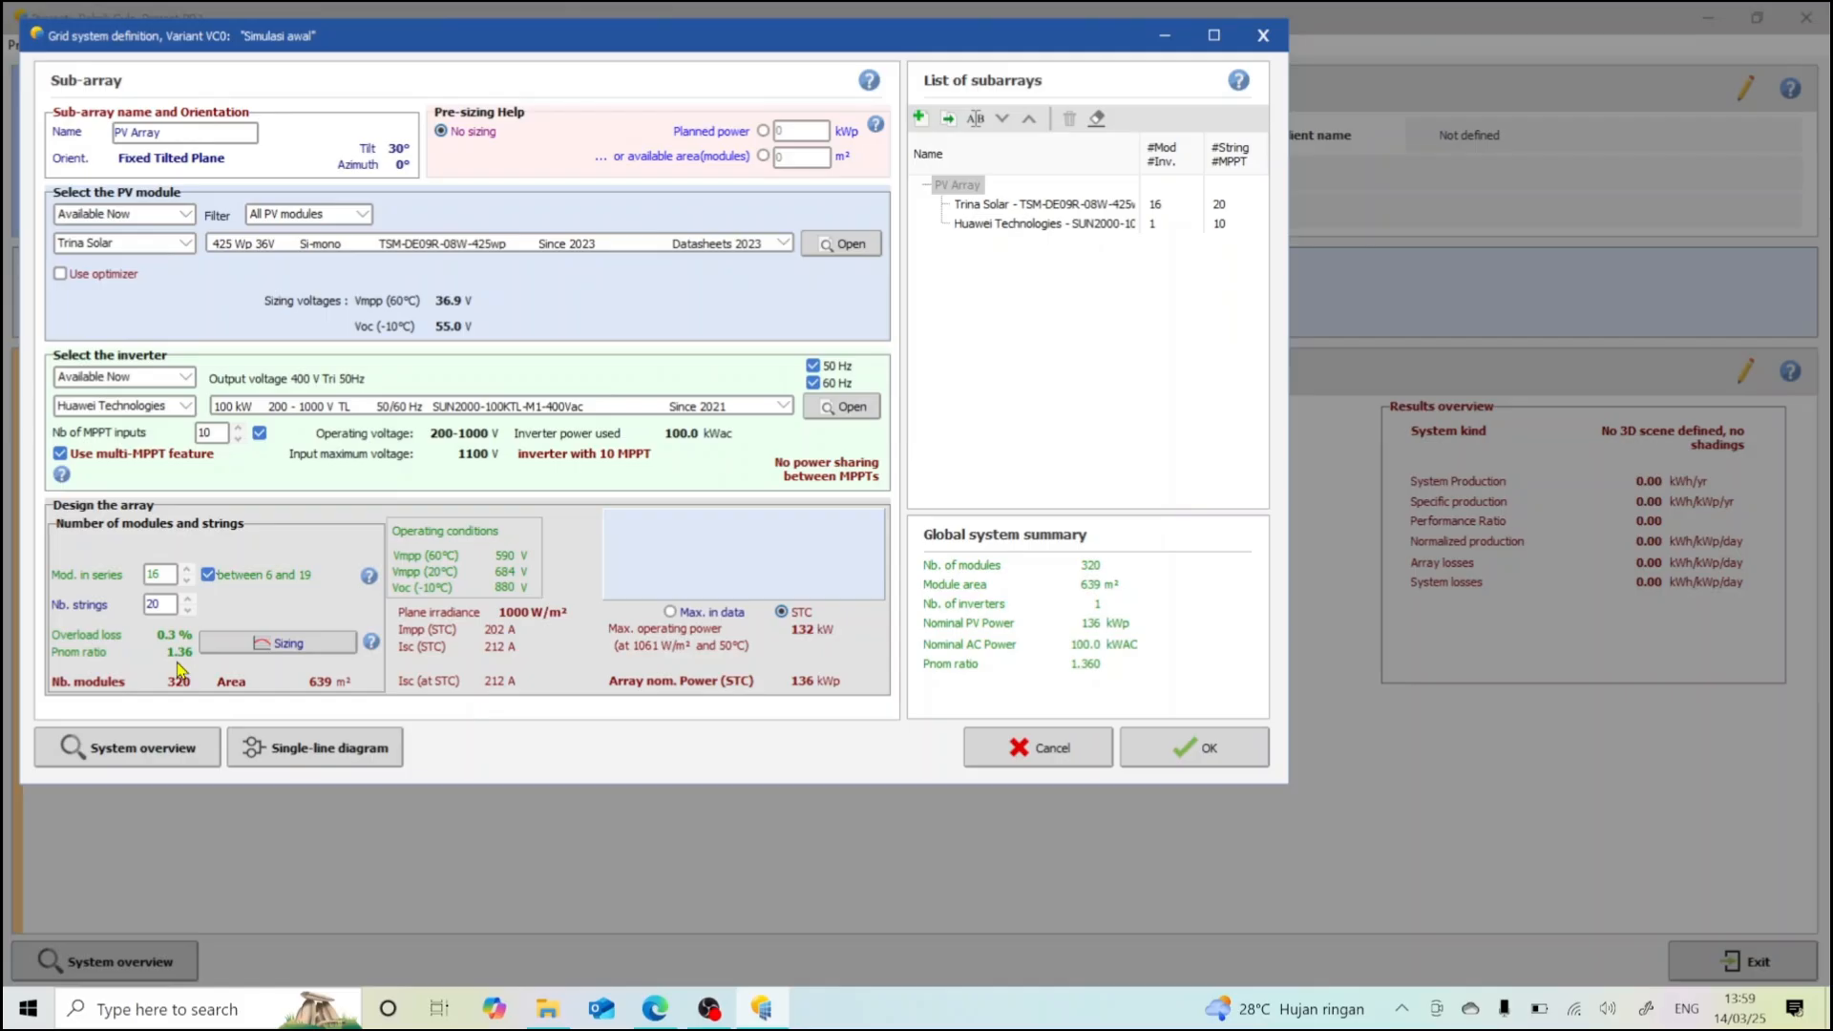
{"action": "left_click", "coordinate": [1167, 747]}
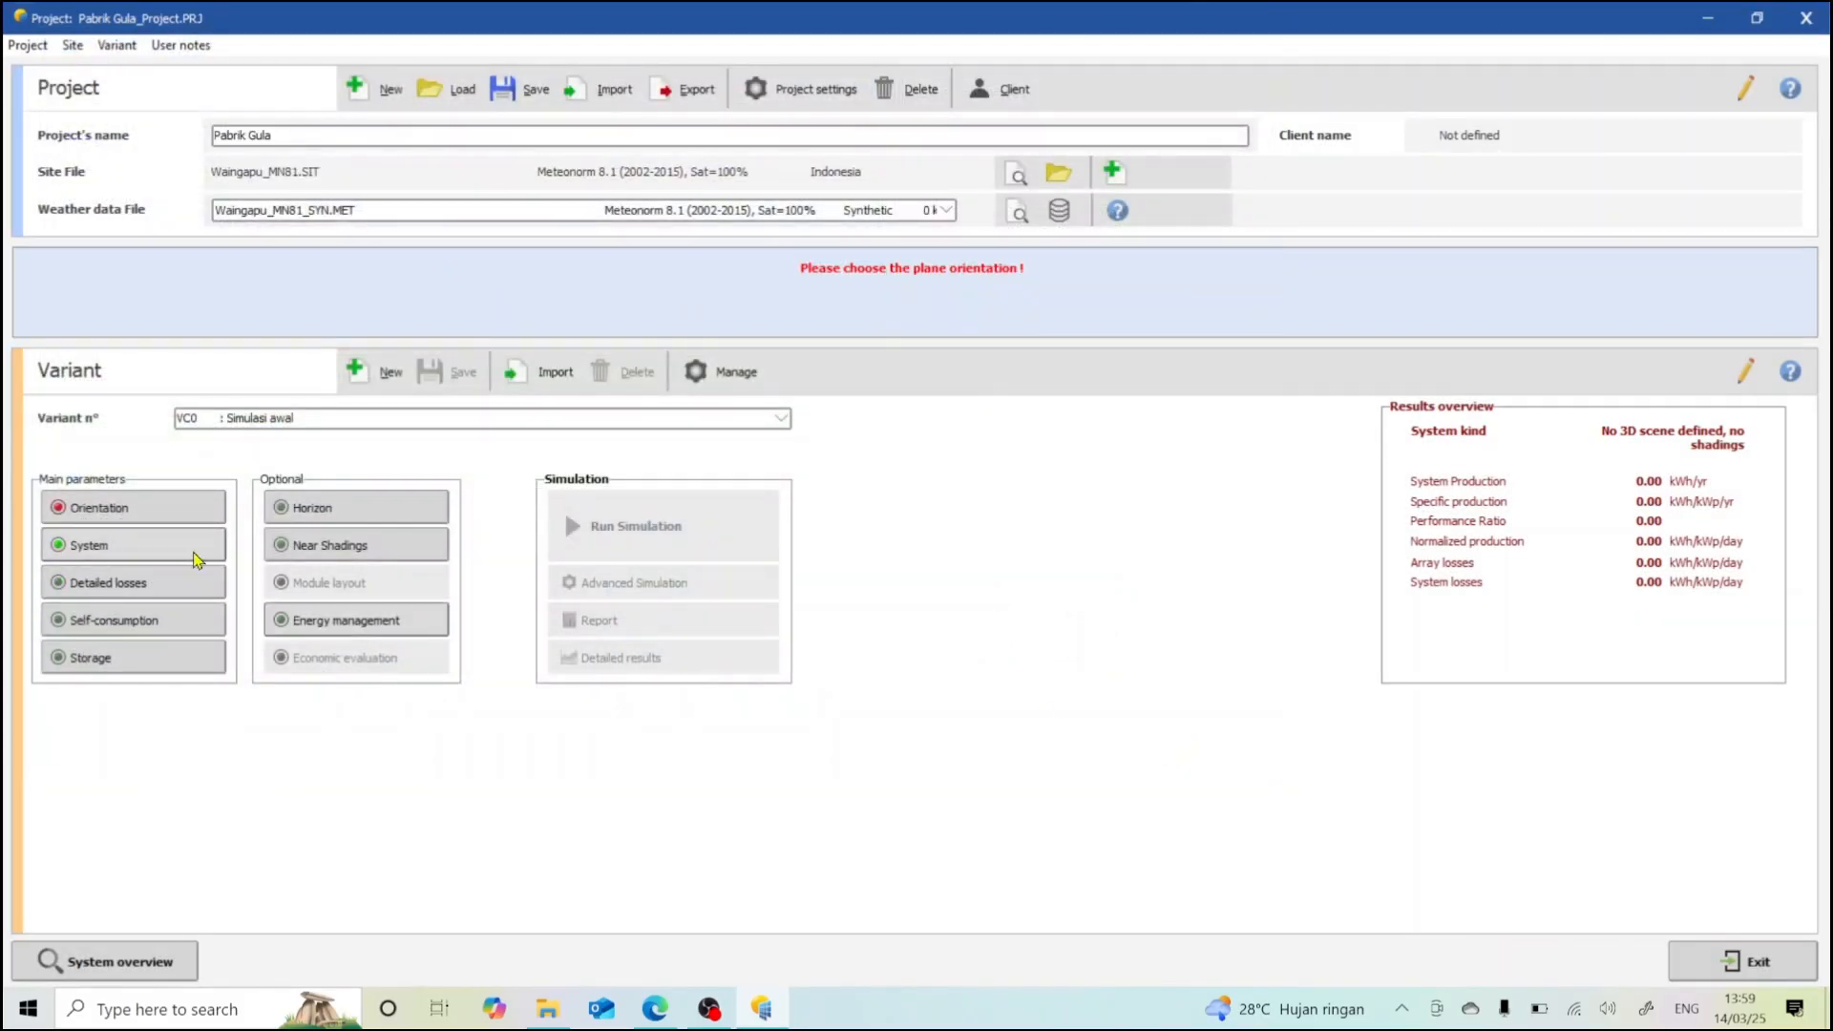
- Try a plane tilt of 15° for the Fixed Tilted Plane in the variant's orientation settings
{"action": "left_click", "coordinate": [156, 510]}
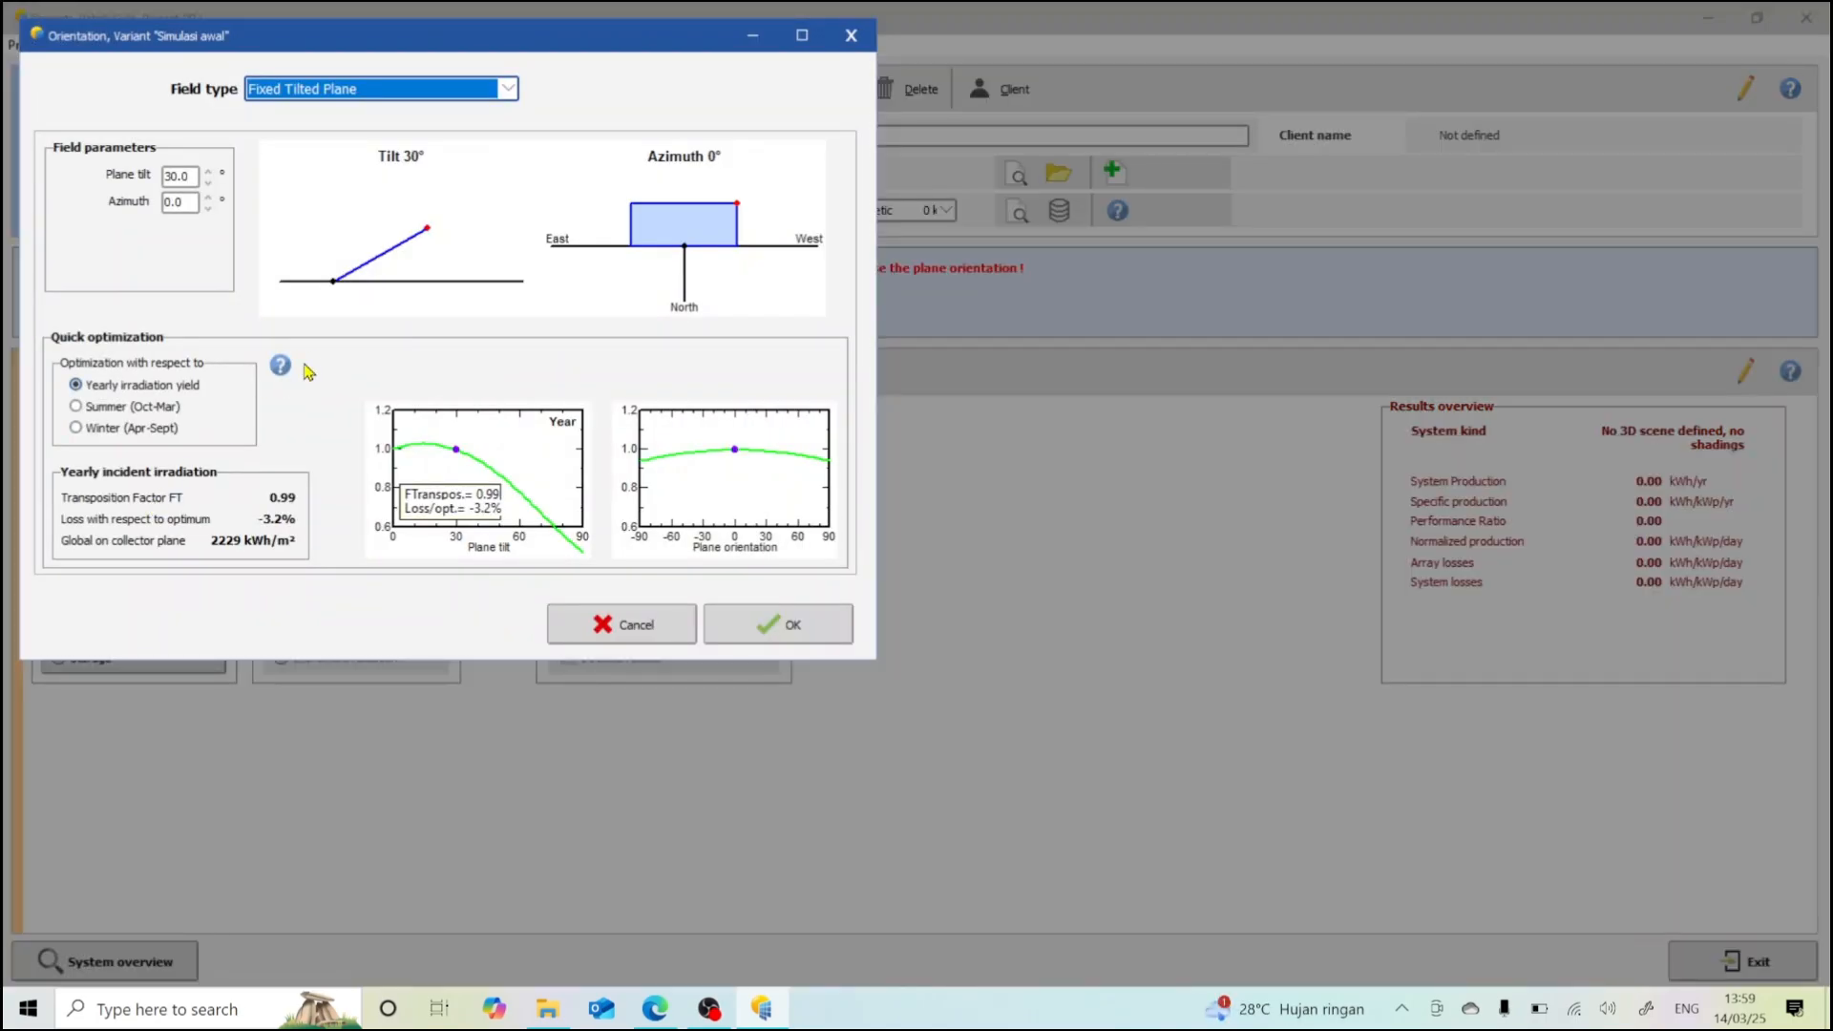
{"action": "left_click", "coordinate": [209, 185]}
{"action": "left_click", "coordinate": [209, 184]}
{"action": "left_click", "coordinate": [184, 173]}
{"action": "key", "text": "BackSpace"}
{"action": "key", "text": "BackSpace"}
{"action": "key", "text": "BackSpace"}
{"action": "key", "text": "BackSpace"}
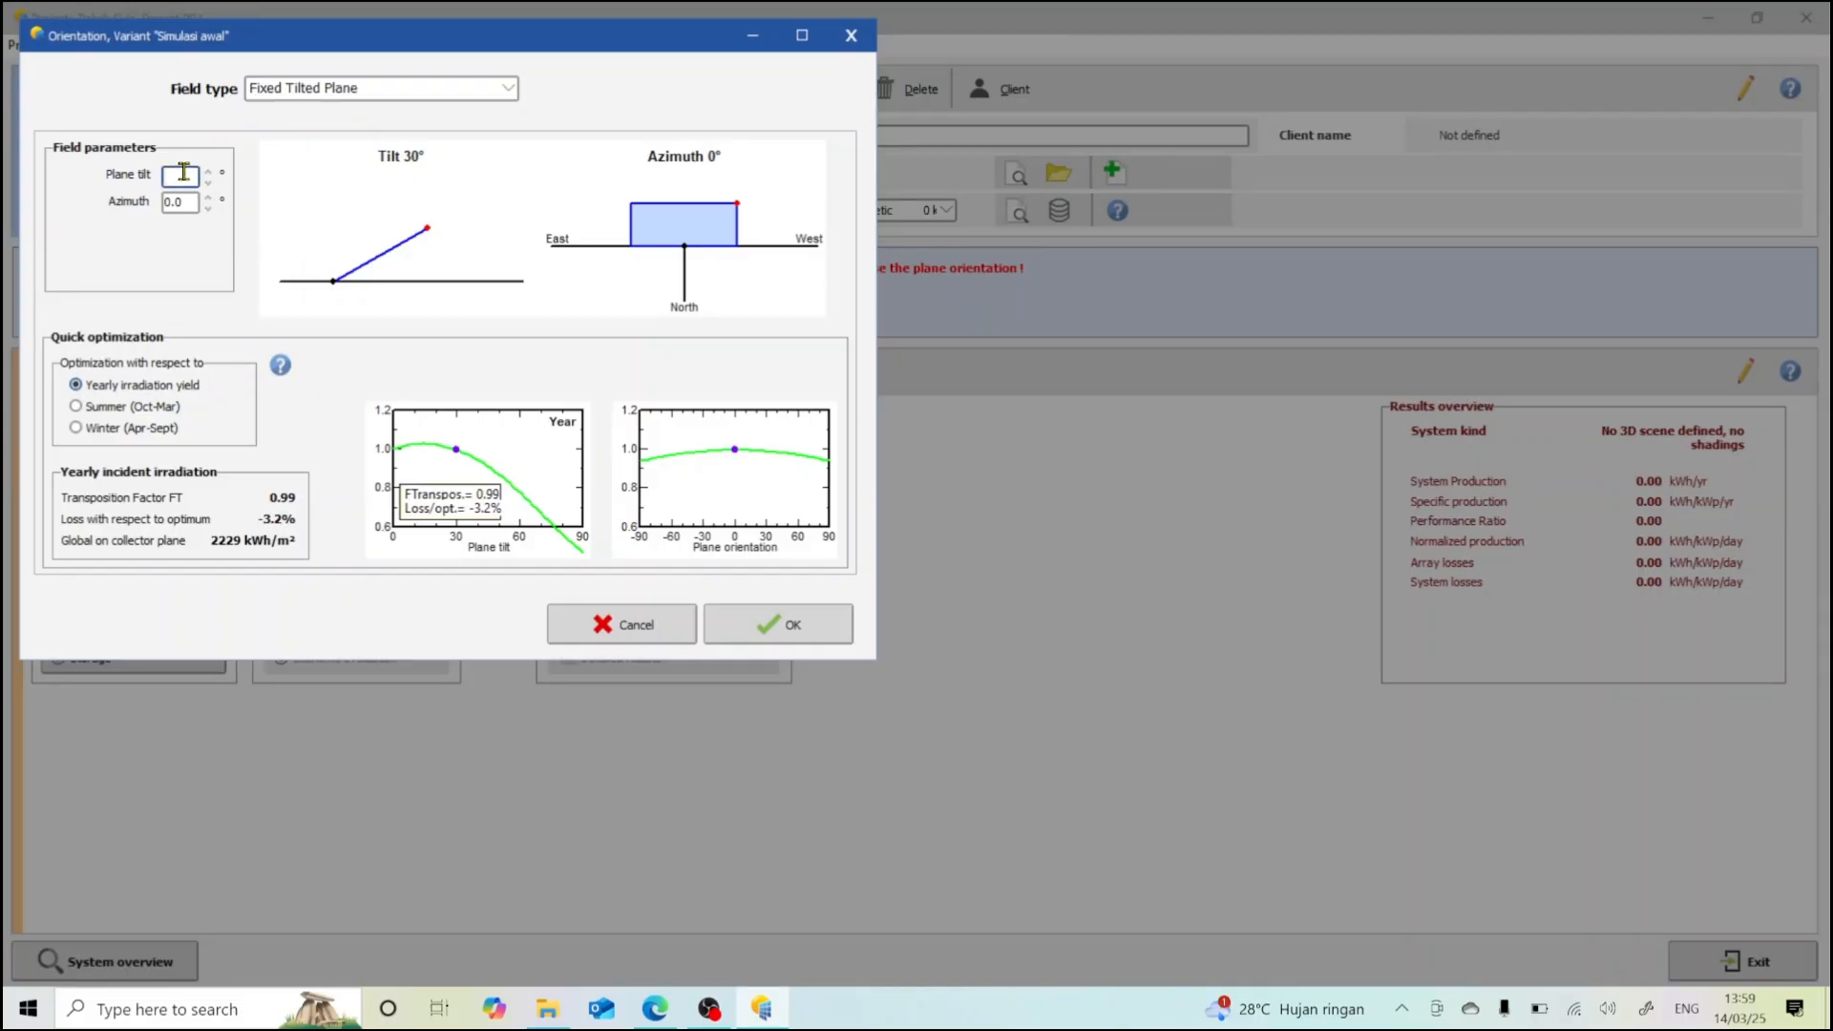
{"action": "type", "text": "15"}
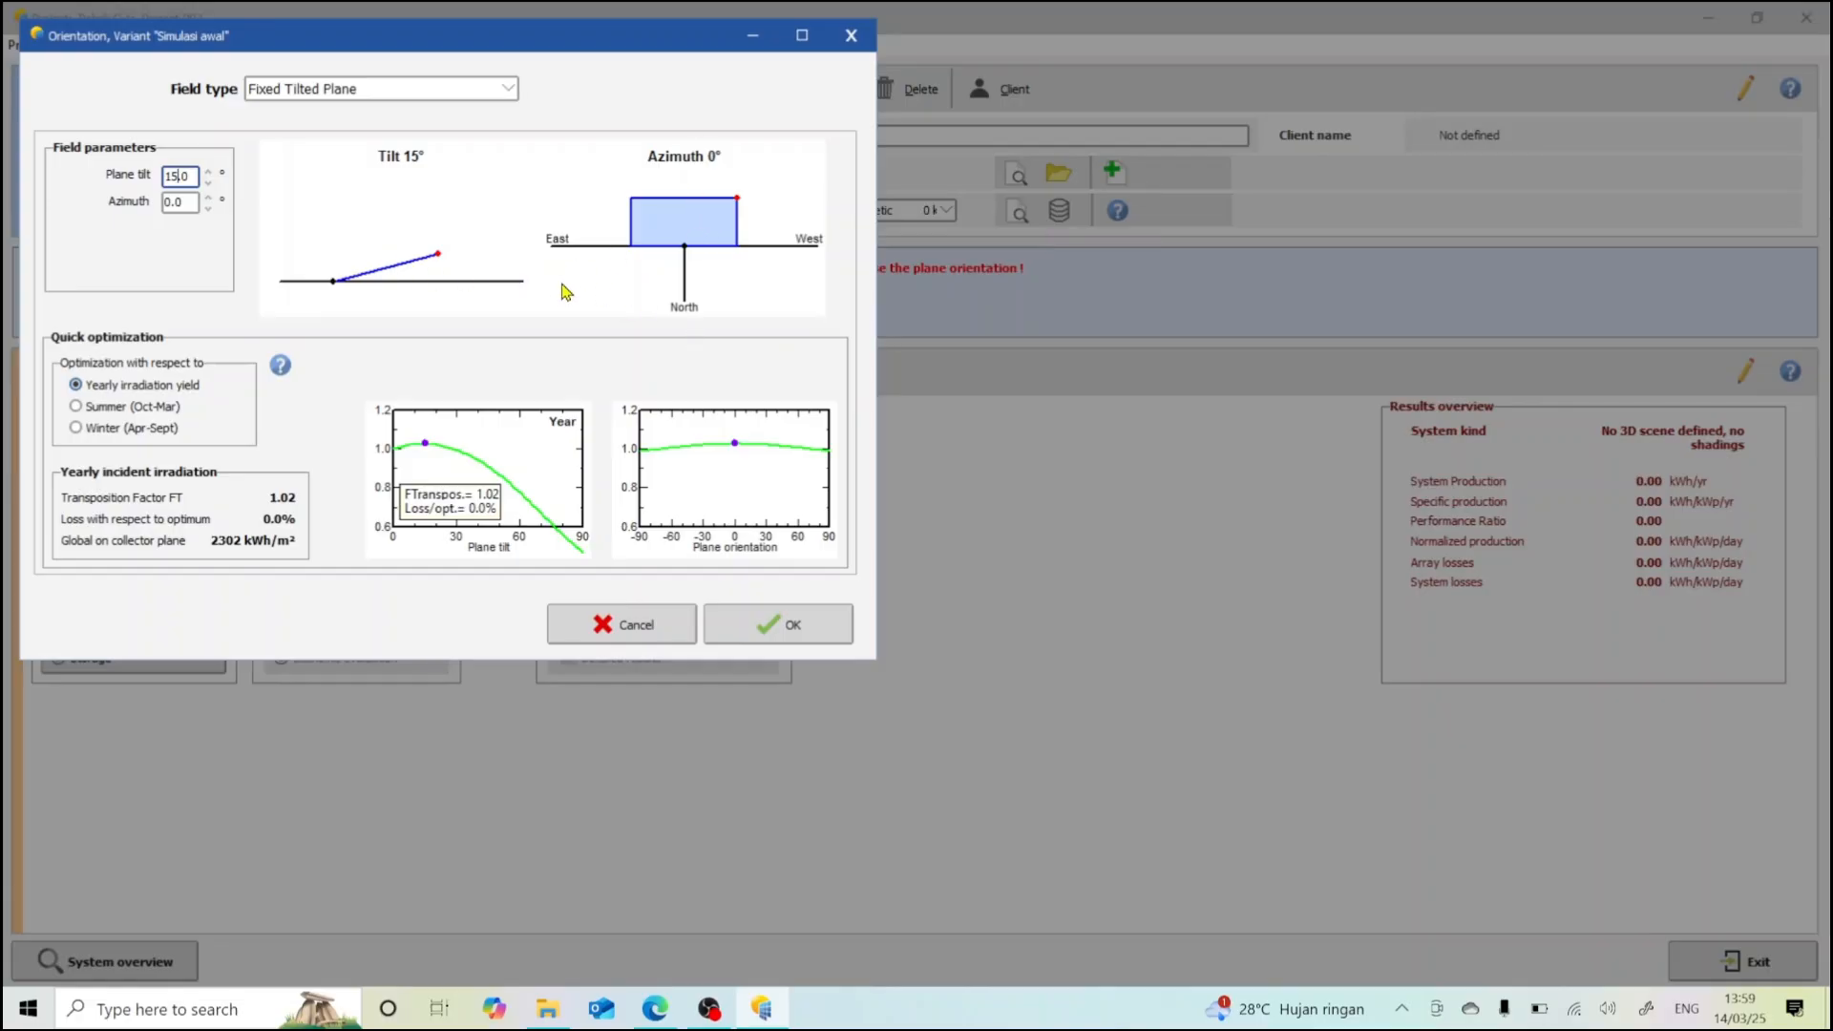
- Try the Unlimited sheds field type and discard the orientation changes
{"action": "left_click", "coordinate": [510, 90]}
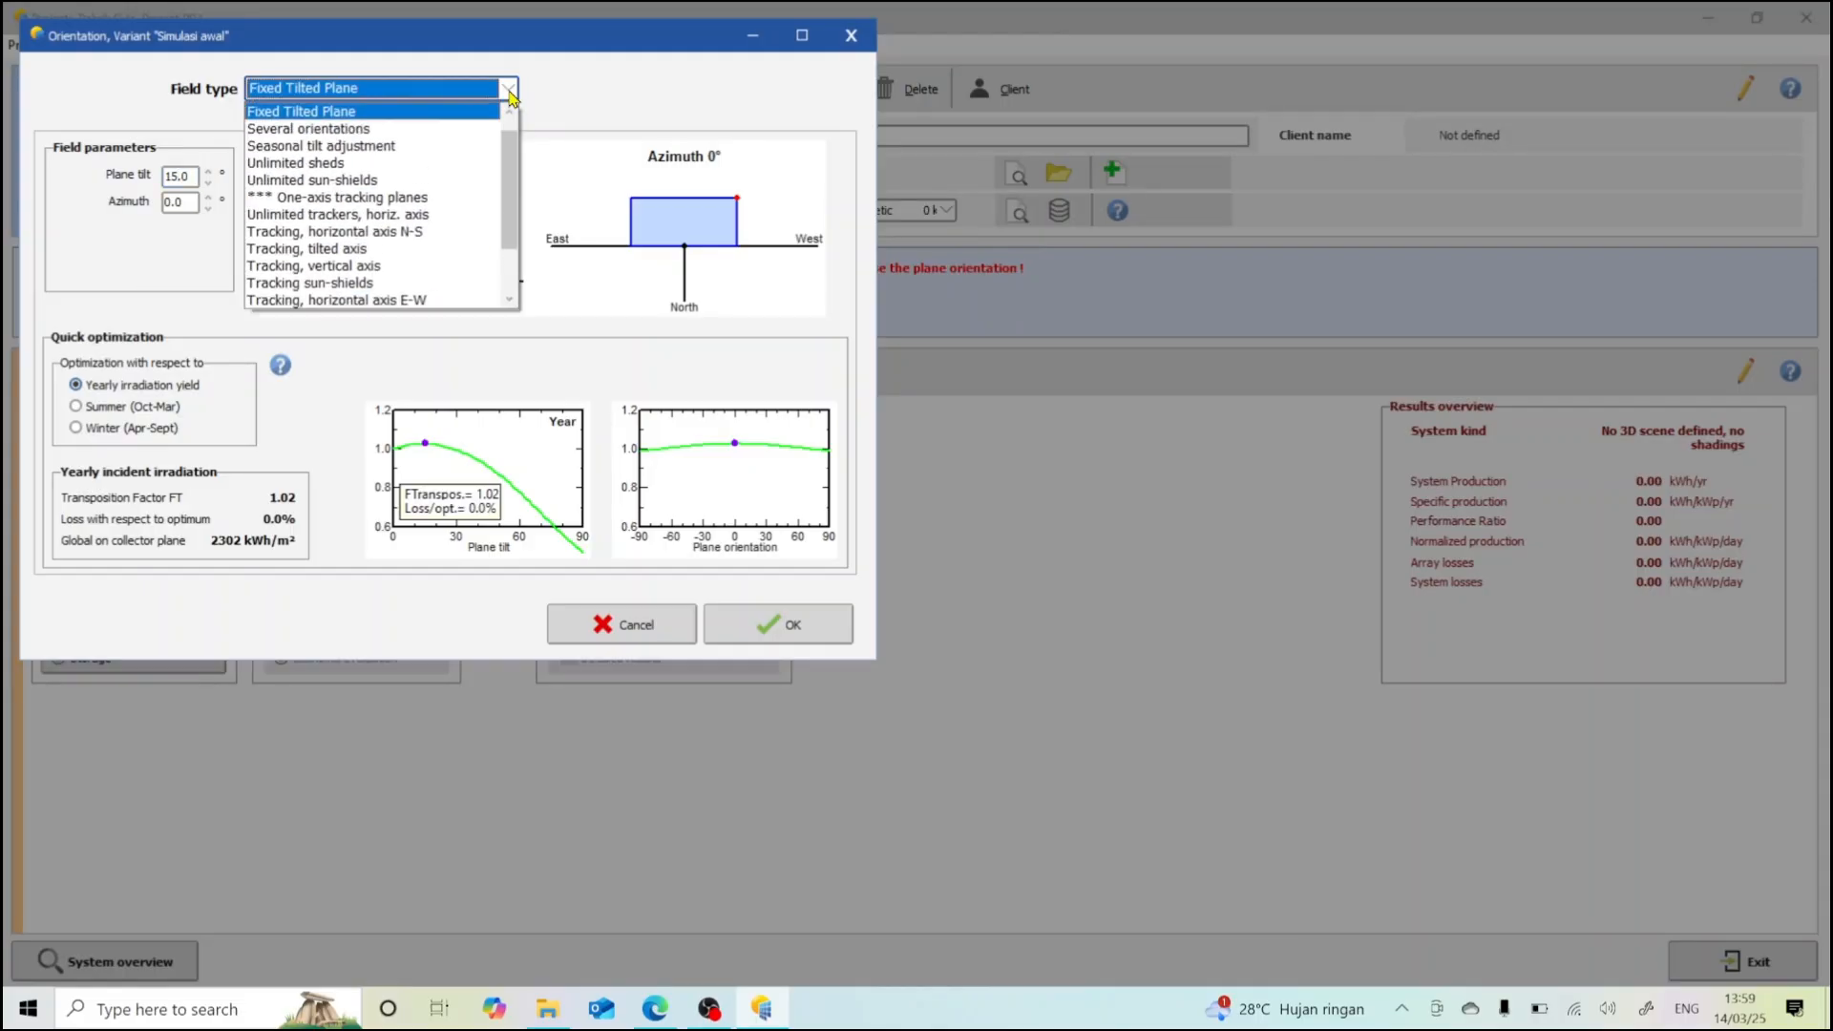
{"action": "left_click", "coordinate": [400, 164]}
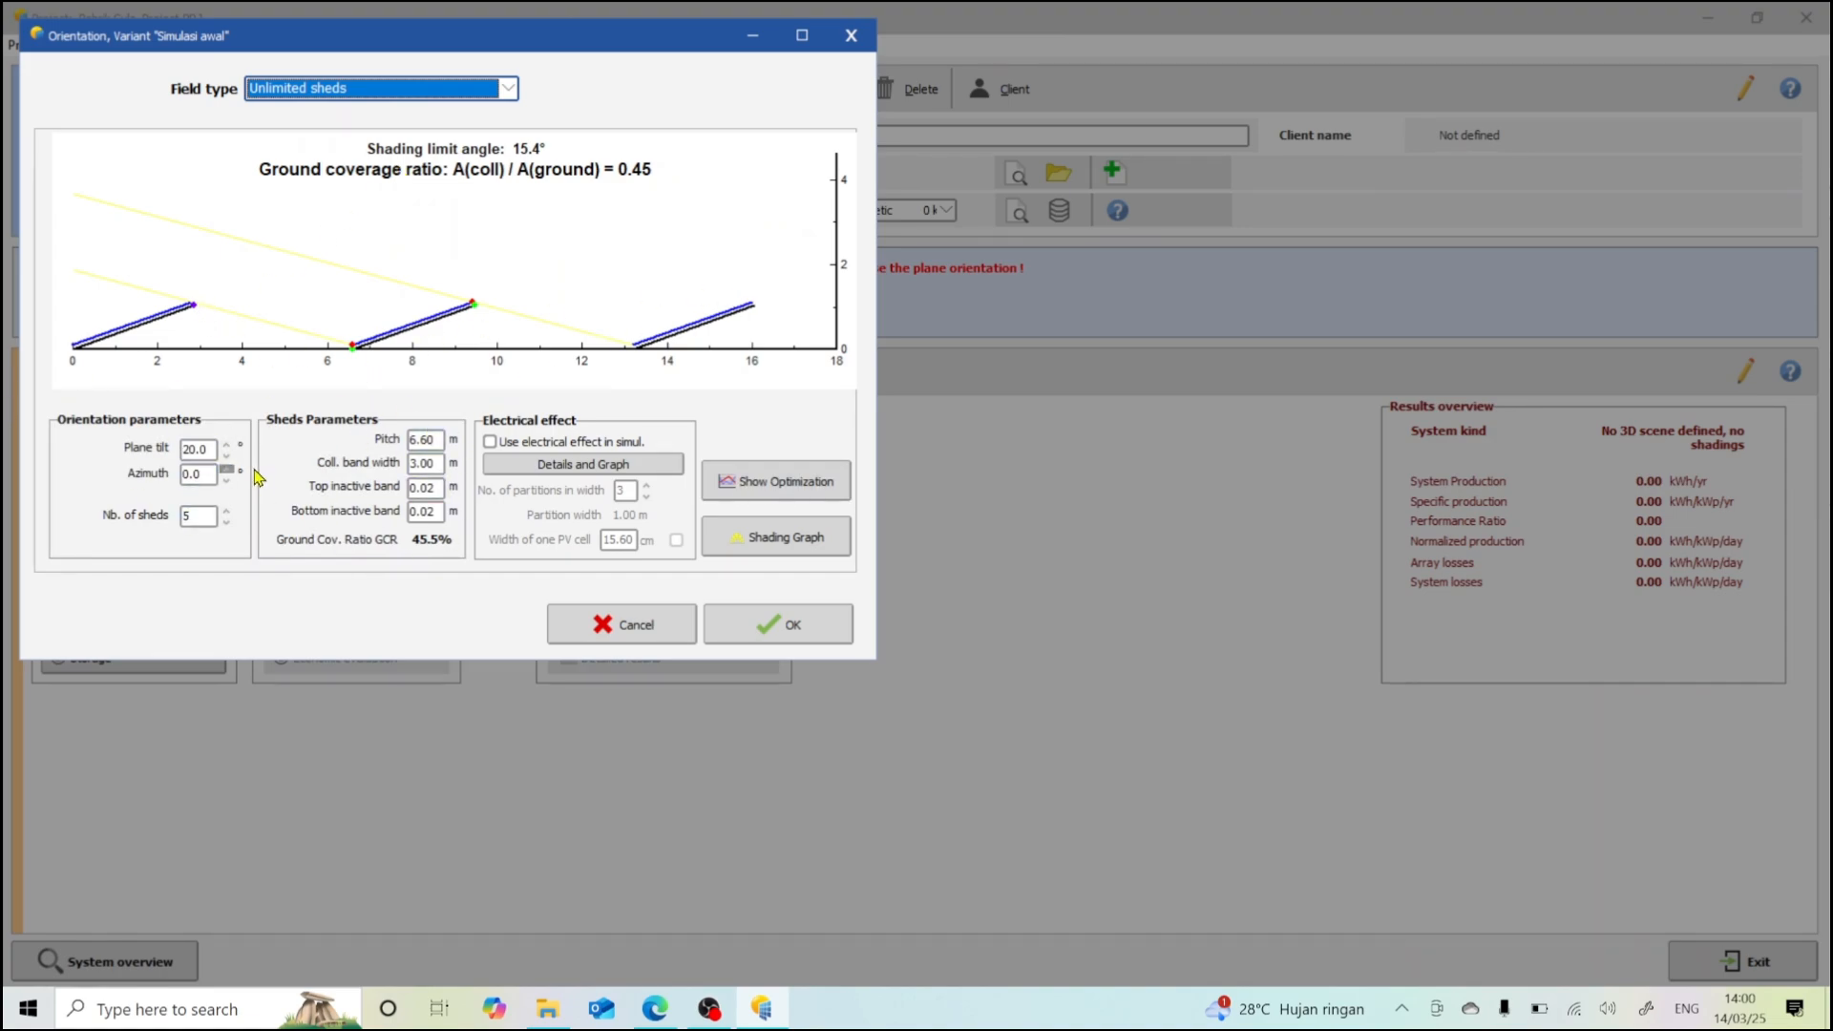
{"action": "left_click", "coordinate": [638, 625]}
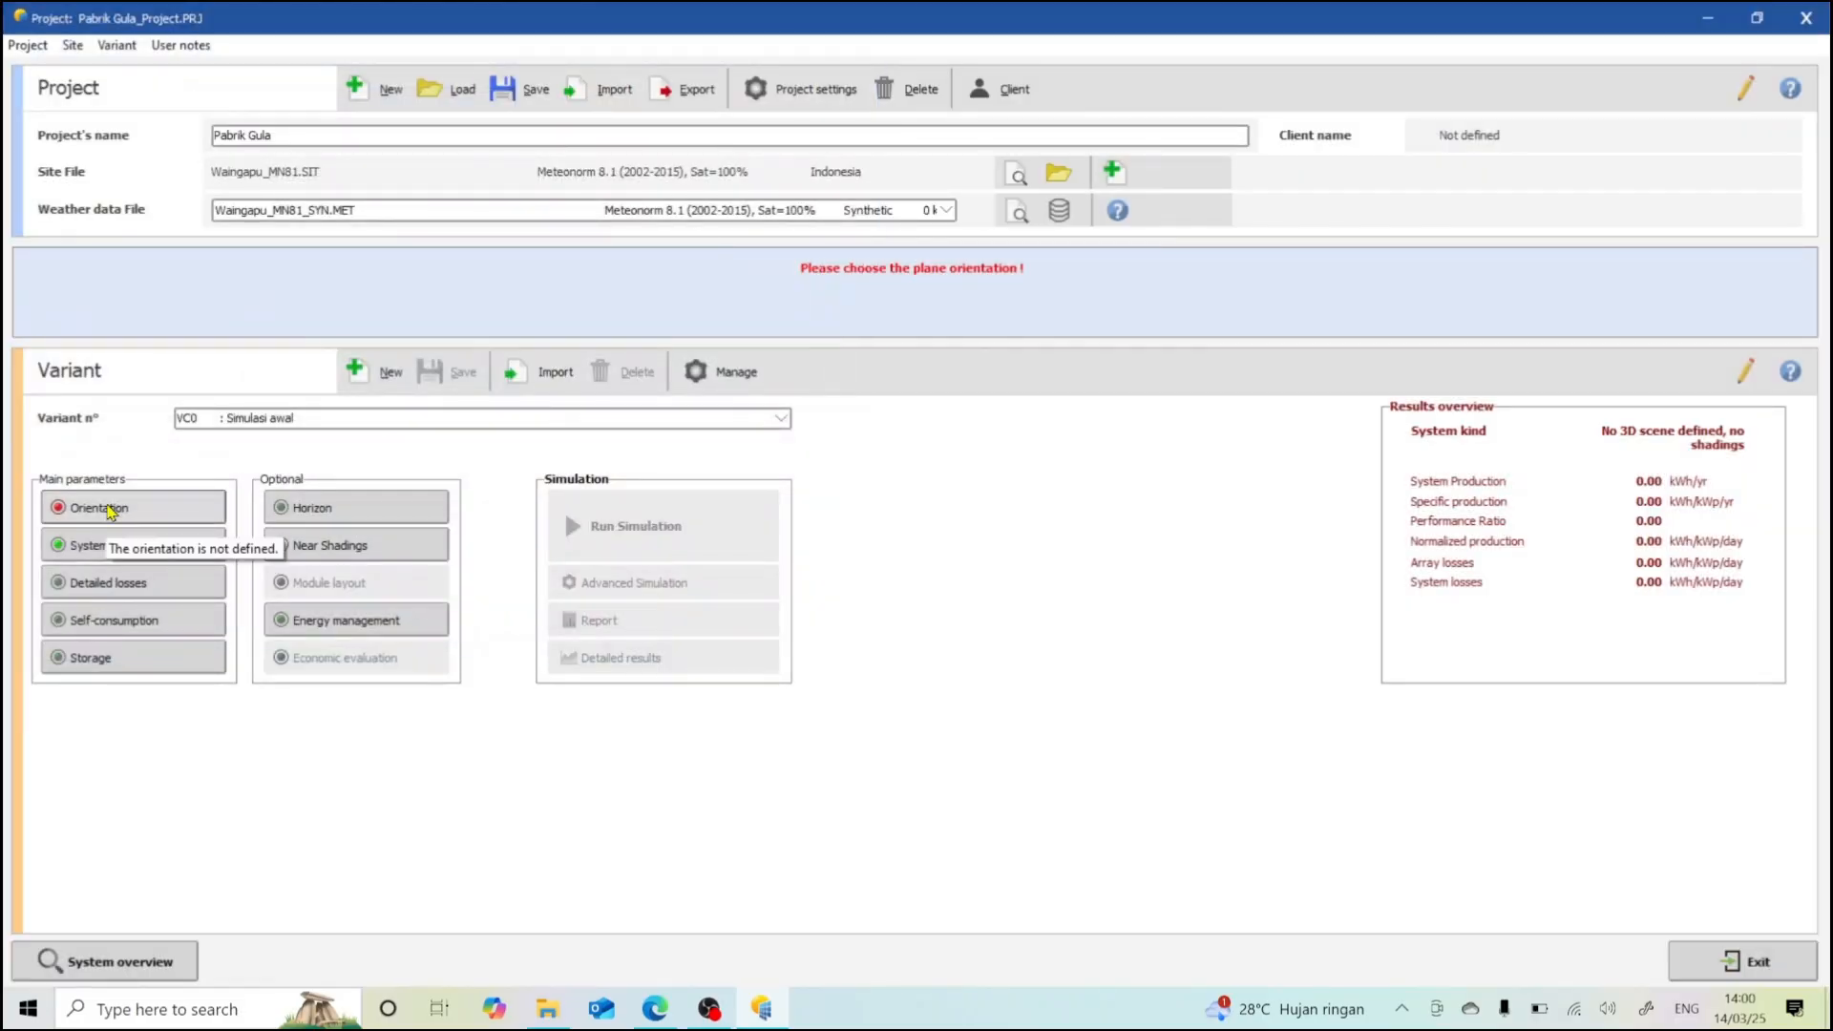
- Reopen the orientation settings and set the fixed plane's tilt to 15°
{"action": "left_click", "coordinate": [111, 510]}
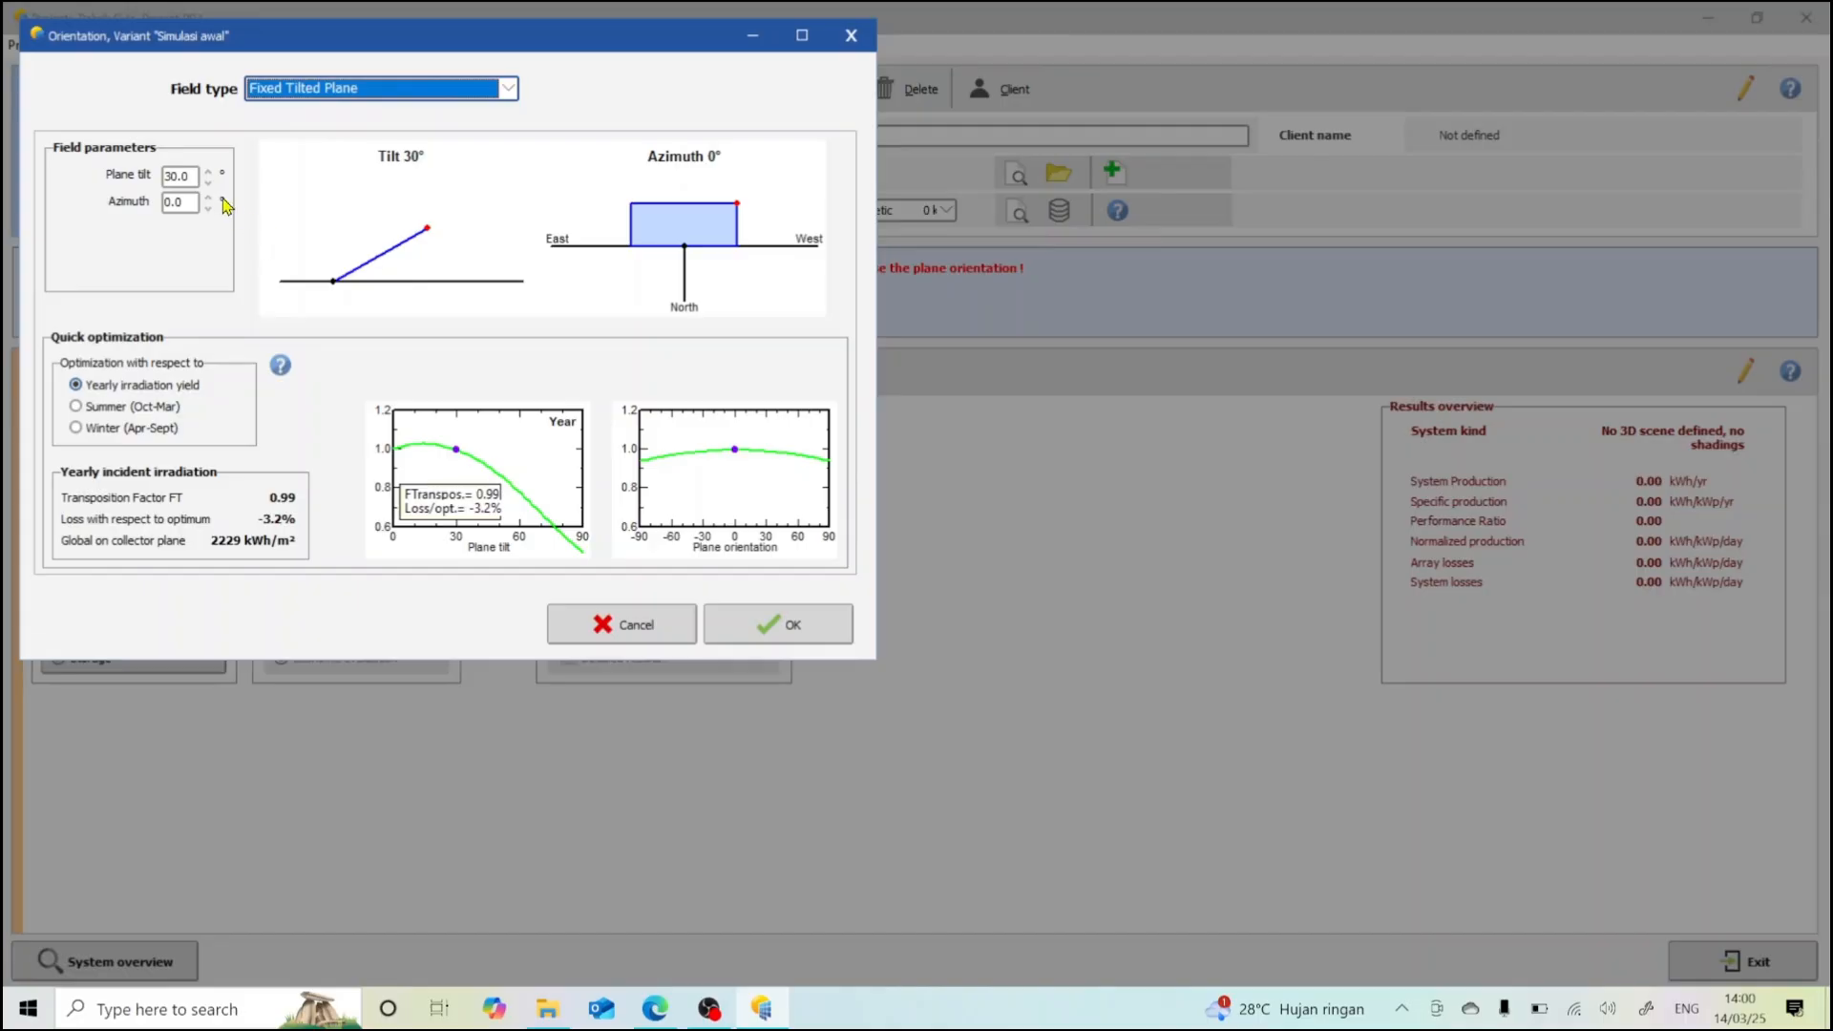
{"action": "left_click", "coordinate": [194, 176]}
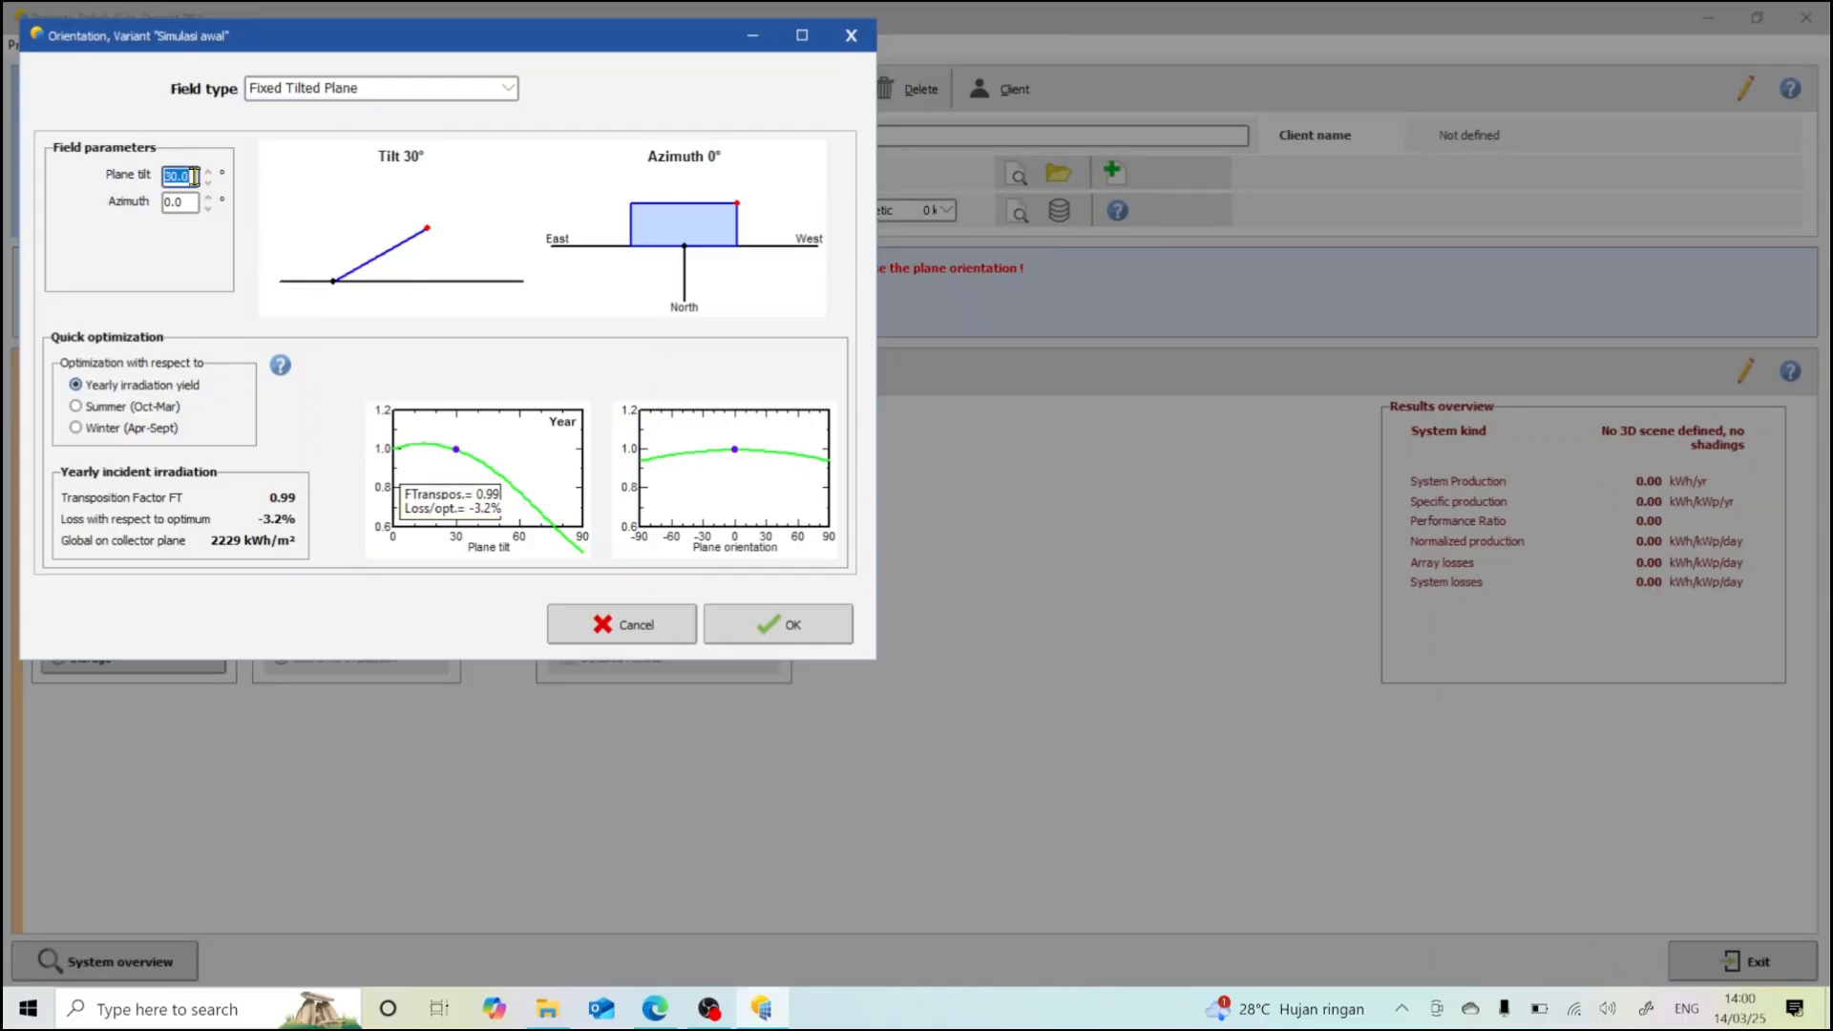
{"action": "type", "text": "15"}
- Try the Several orientations field type with a tilt of 15° for both orientations
{"action": "left_click", "coordinate": [509, 94]}
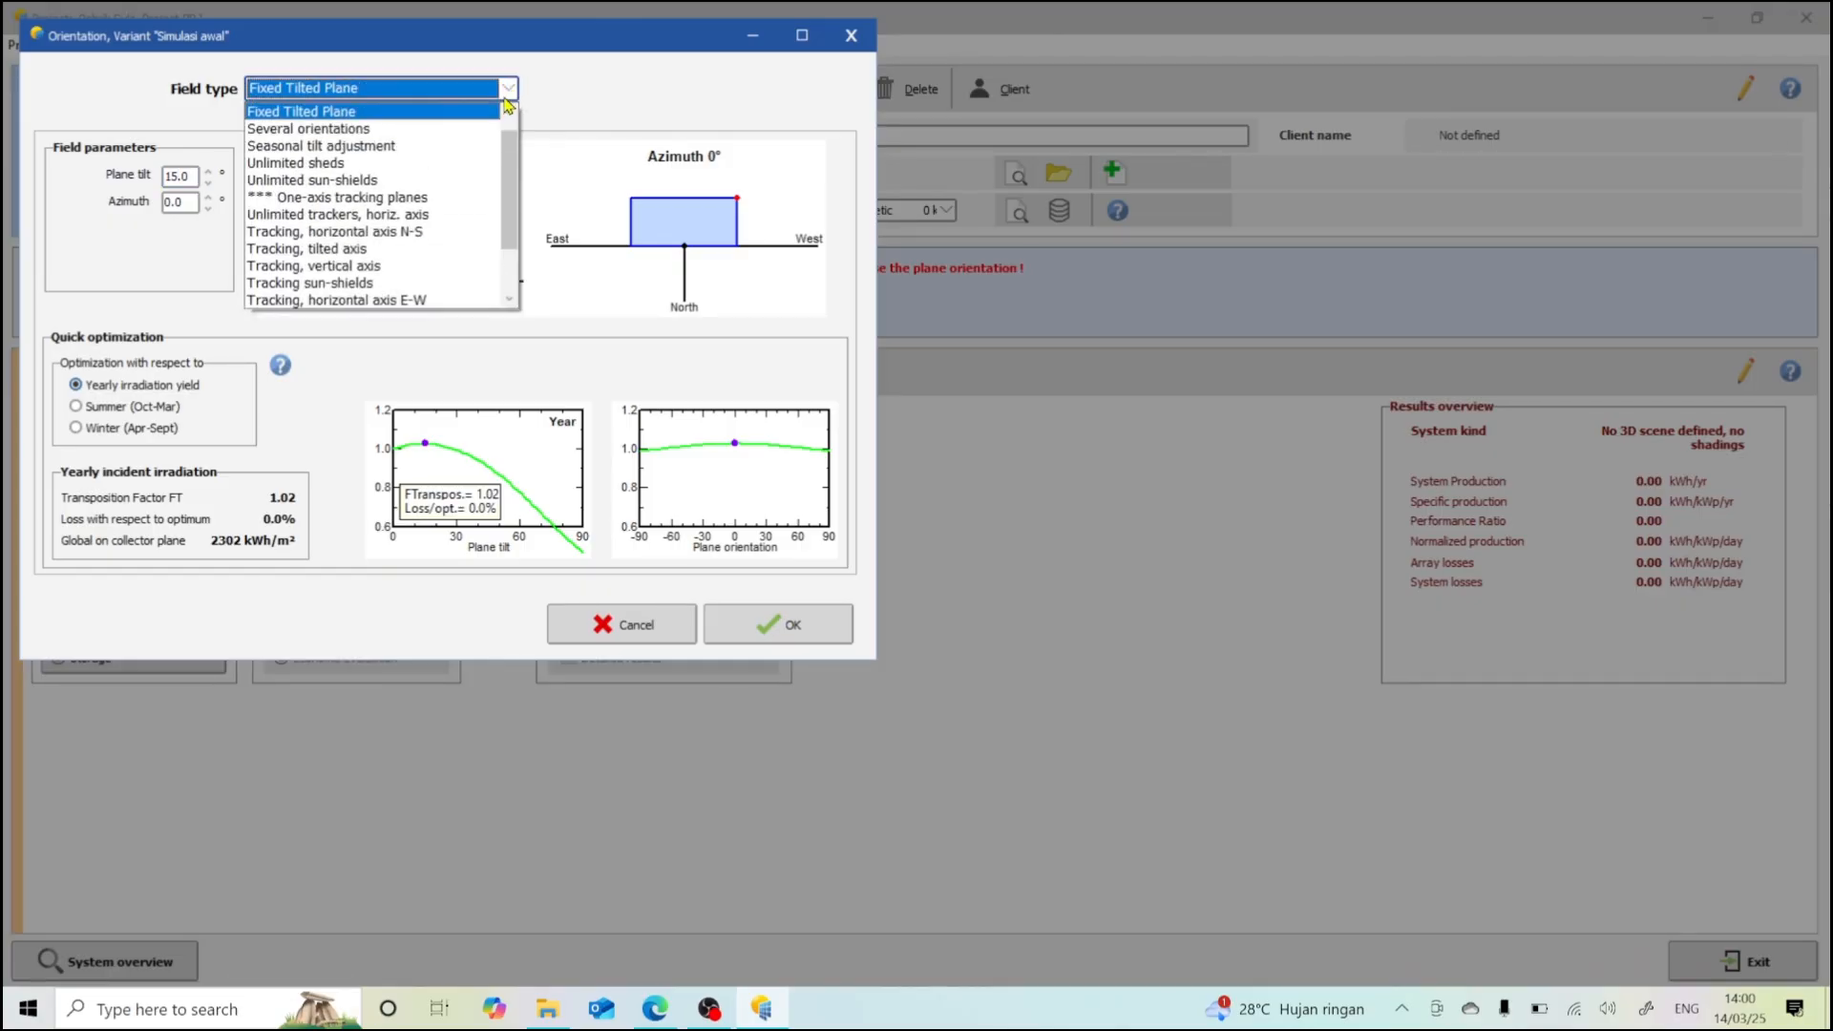
{"action": "left_click", "coordinate": [509, 113]}
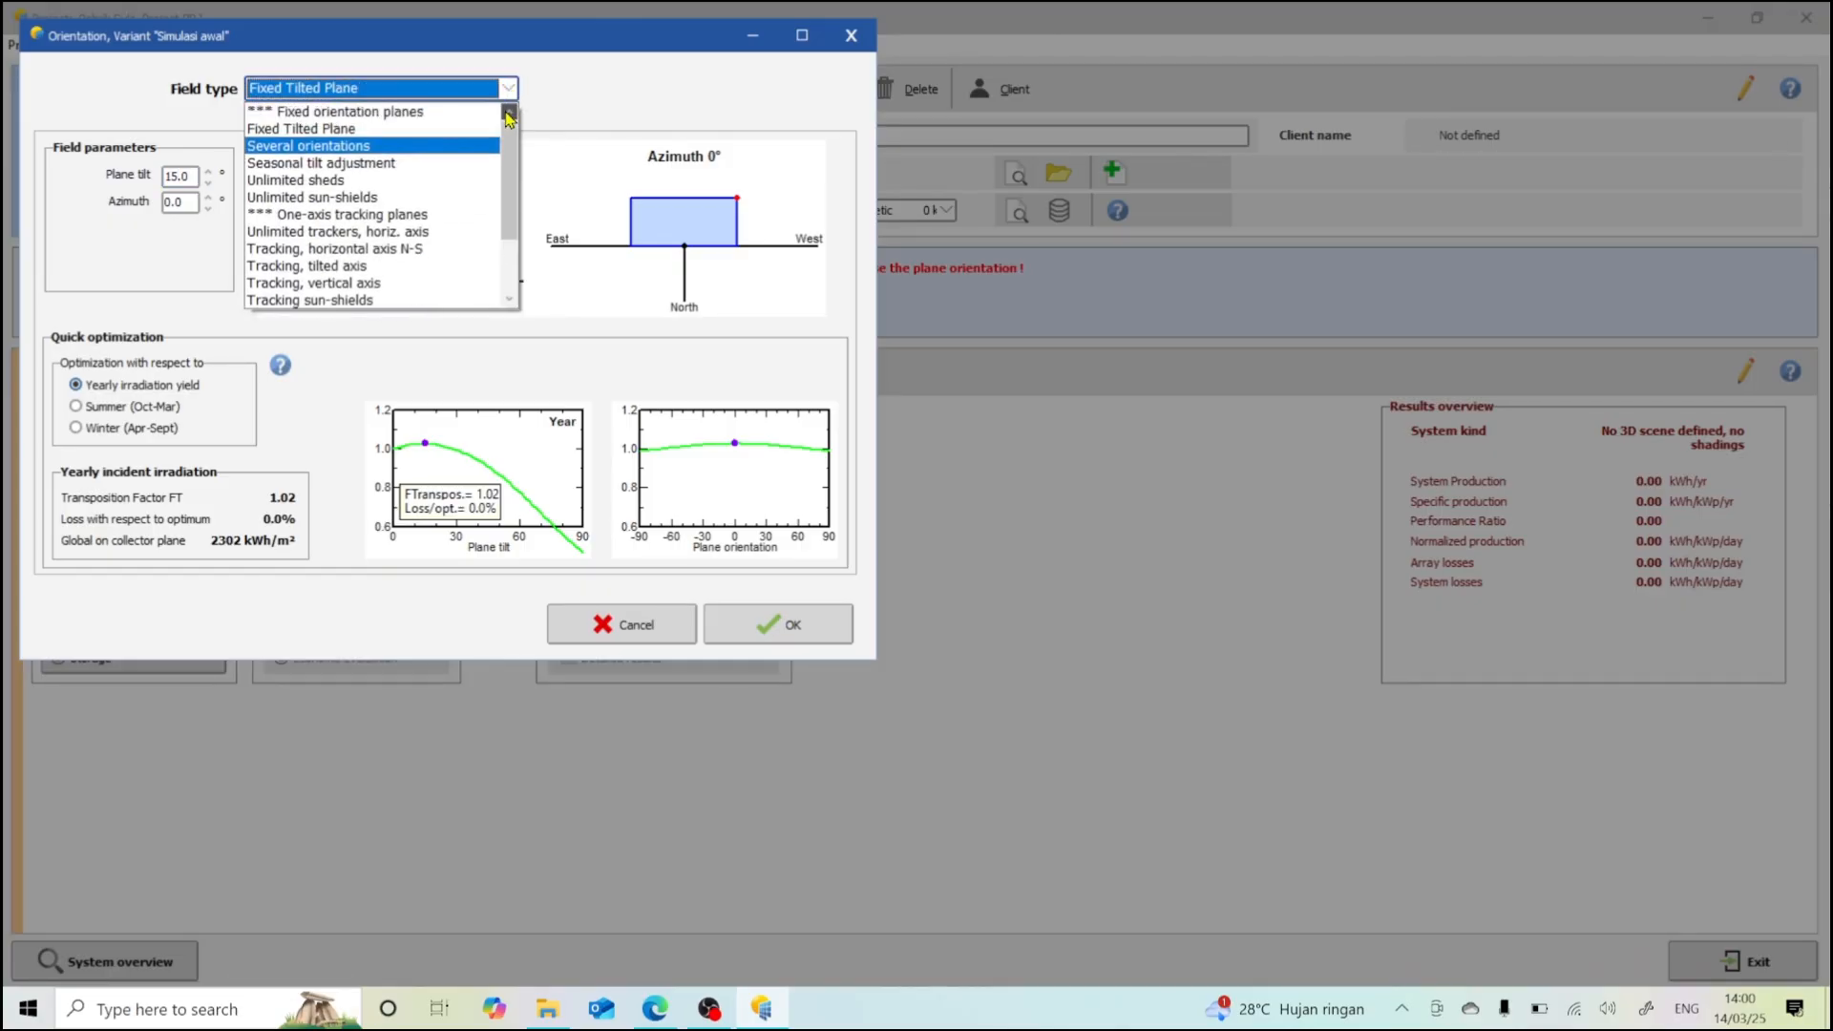
{"action": "left_click", "coordinate": [381, 149]}
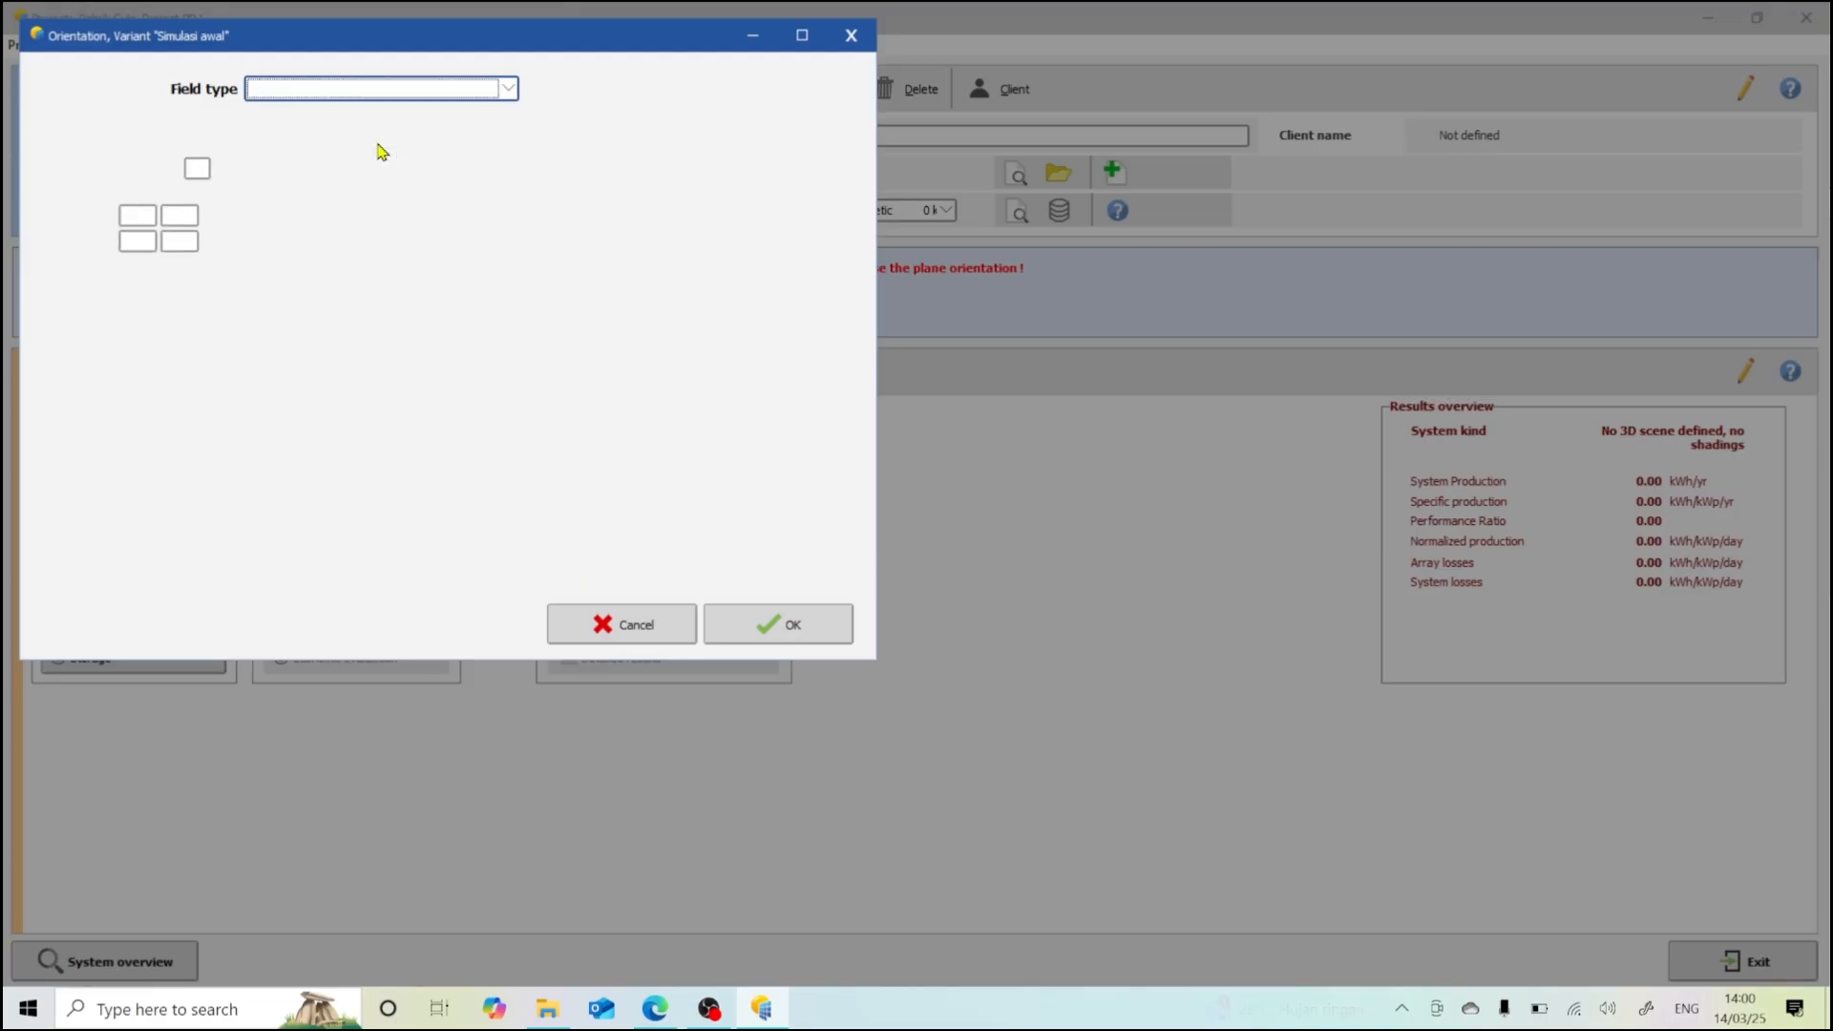
{"action": "left_click", "coordinate": [154, 215]}
{"action": "type", "text": "15"}
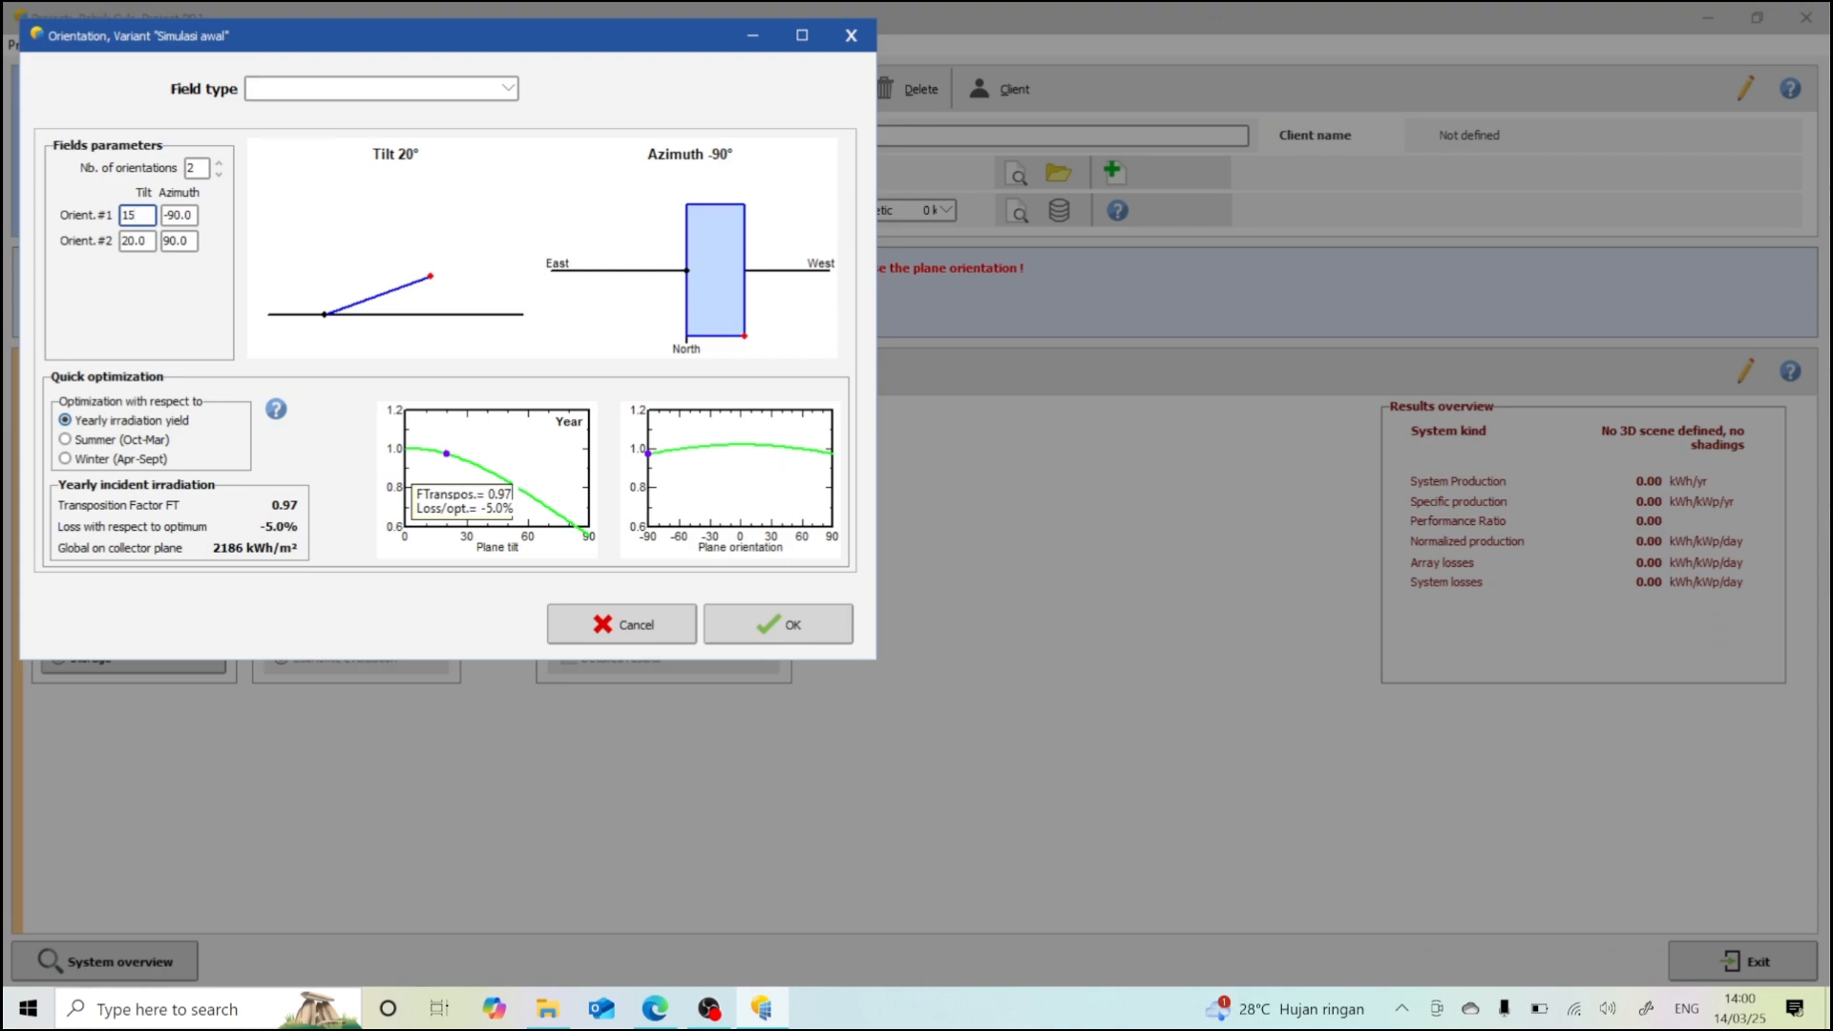
{"action": "key", "text": "Tab"}
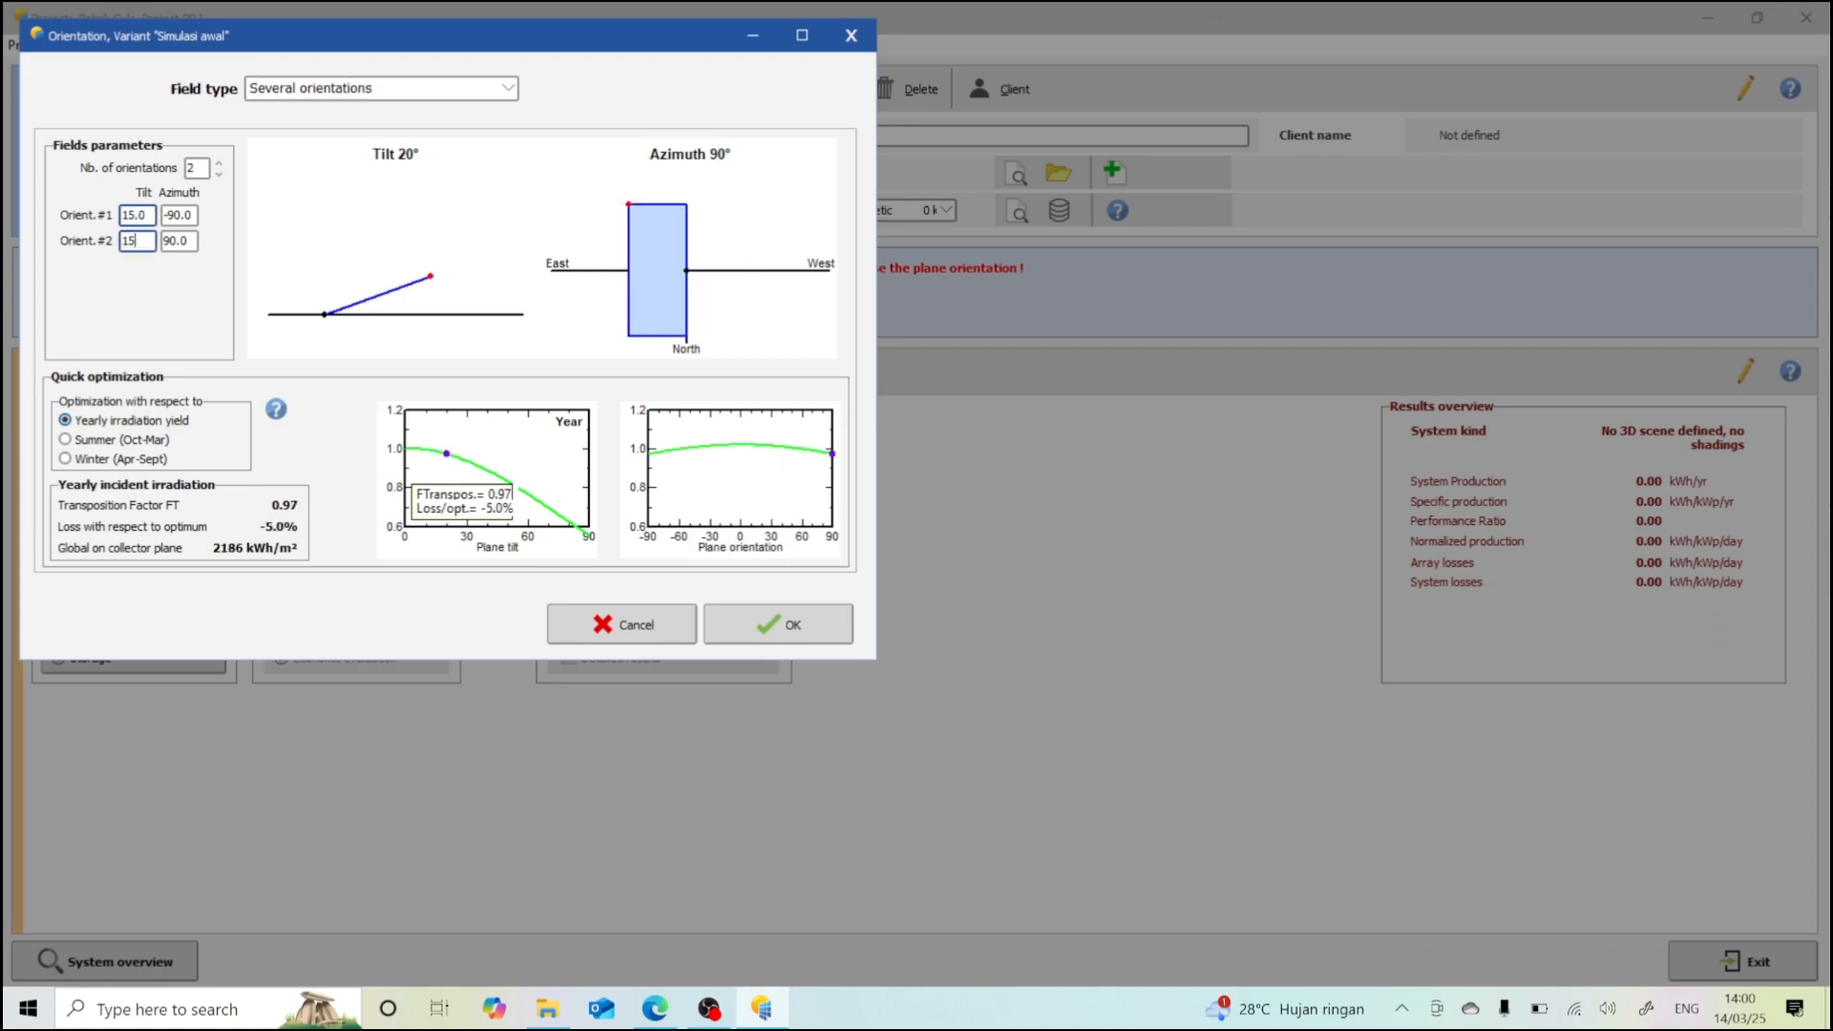
{"action": "key", "text": "Tab"}
{"action": "key", "text": "Tab"}
{"action": "key", "text": "Tab"}
{"action": "key", "text": "Tab"}
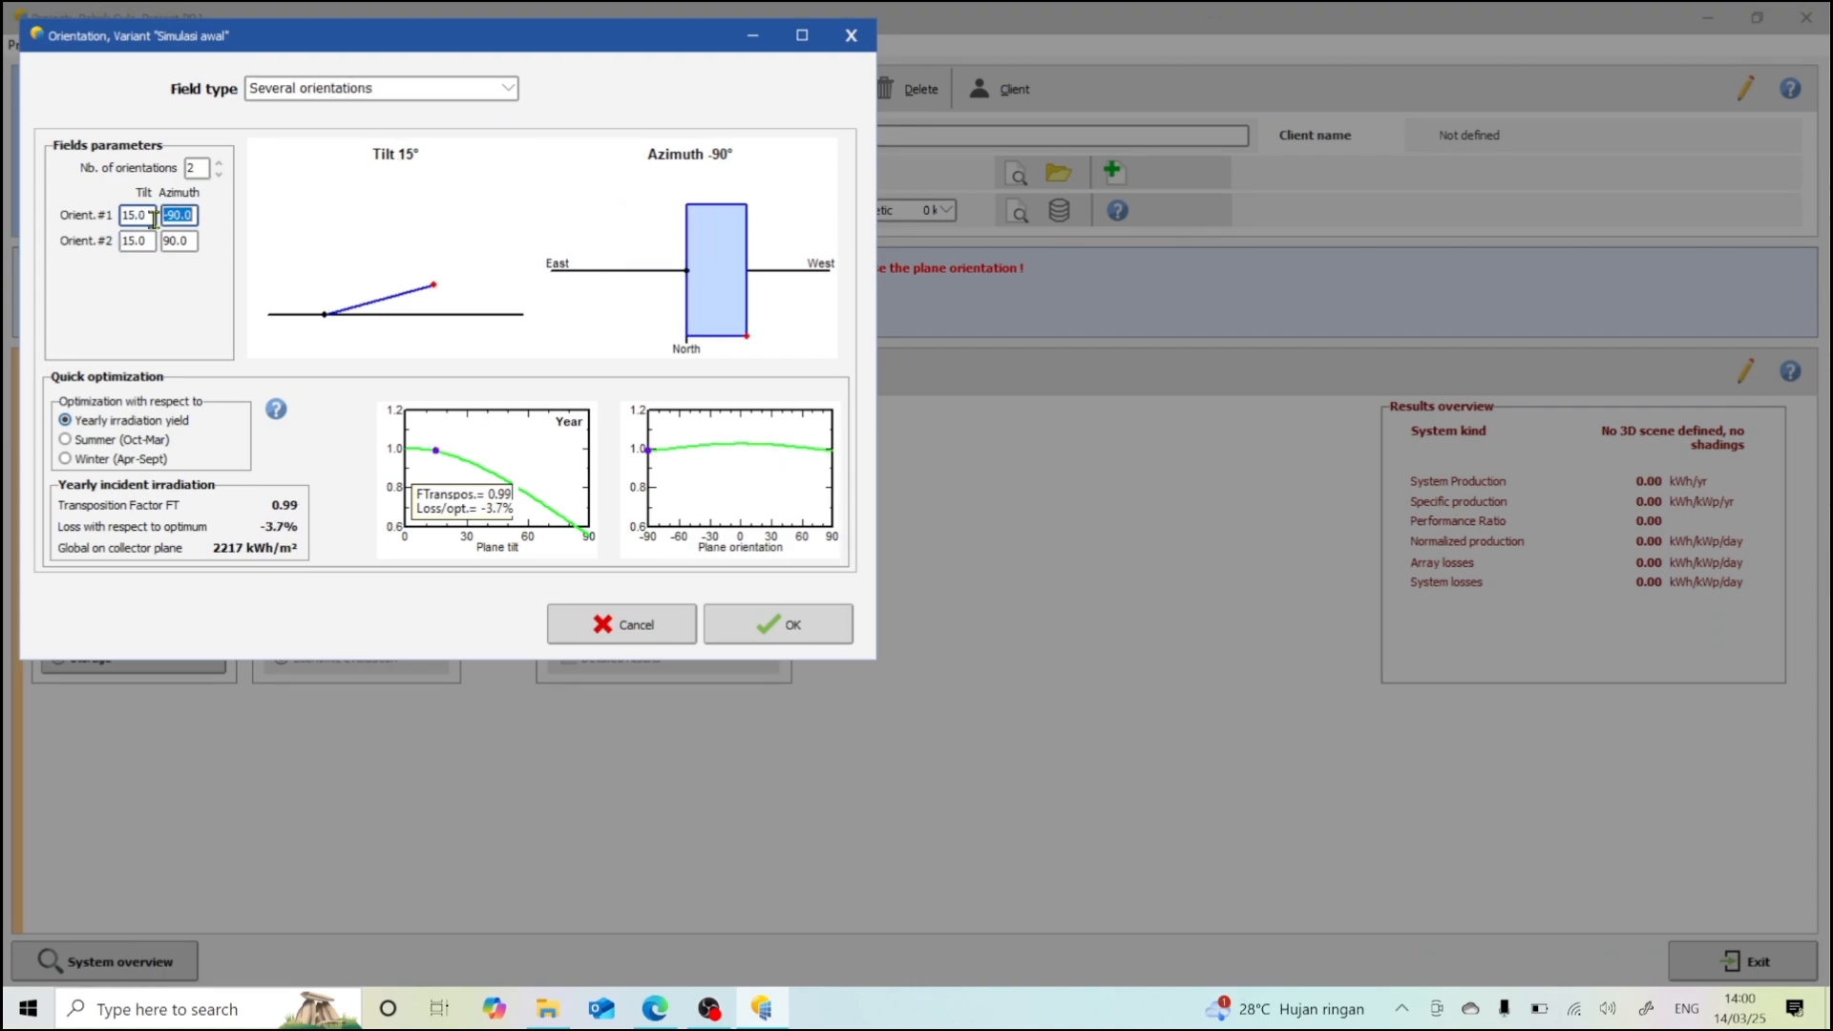
- Set the azimuth of orientation #1 to 0° and of orientation #2 to 180°
{"action": "type", "text": "0"}
{"action": "key", "text": "Tab"}
{"action": "key", "text": "Tab"}
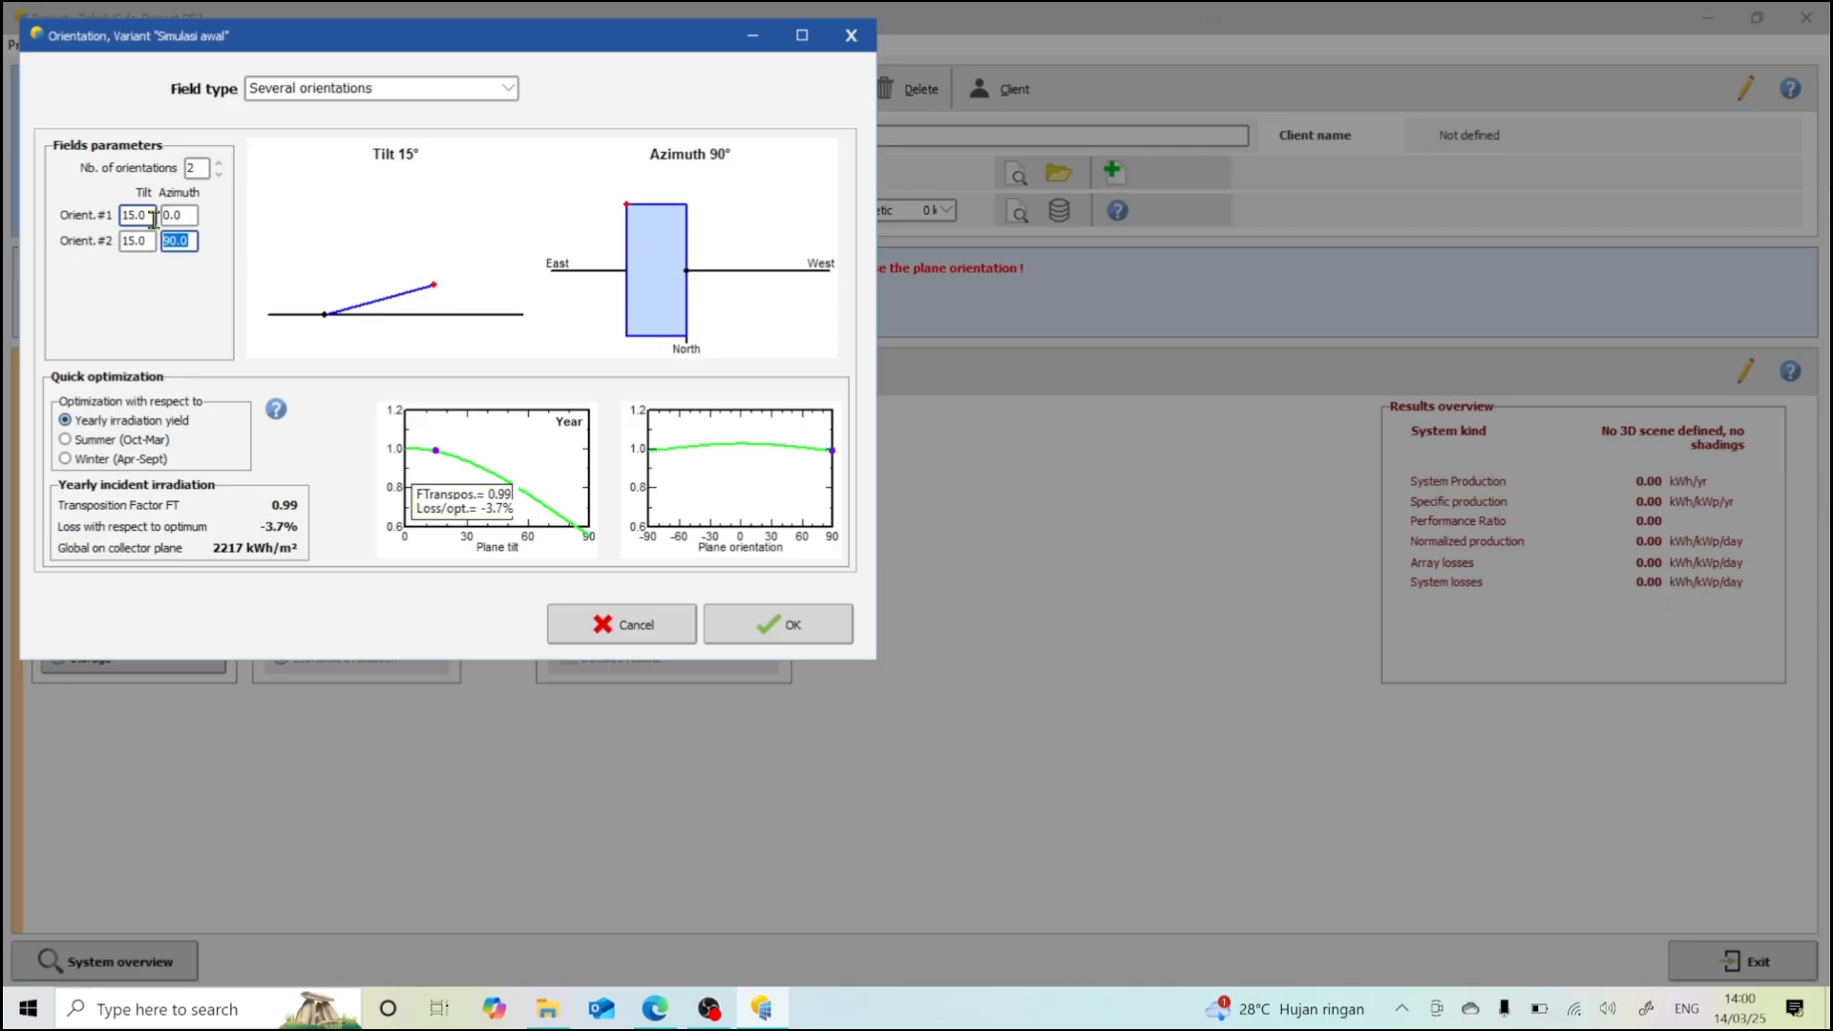
{"action": "type", "text": "18"}
- Compare the azimuth previews and irradiation yields of the two north-south orientations
{"action": "left_click", "coordinate": [179, 216]}
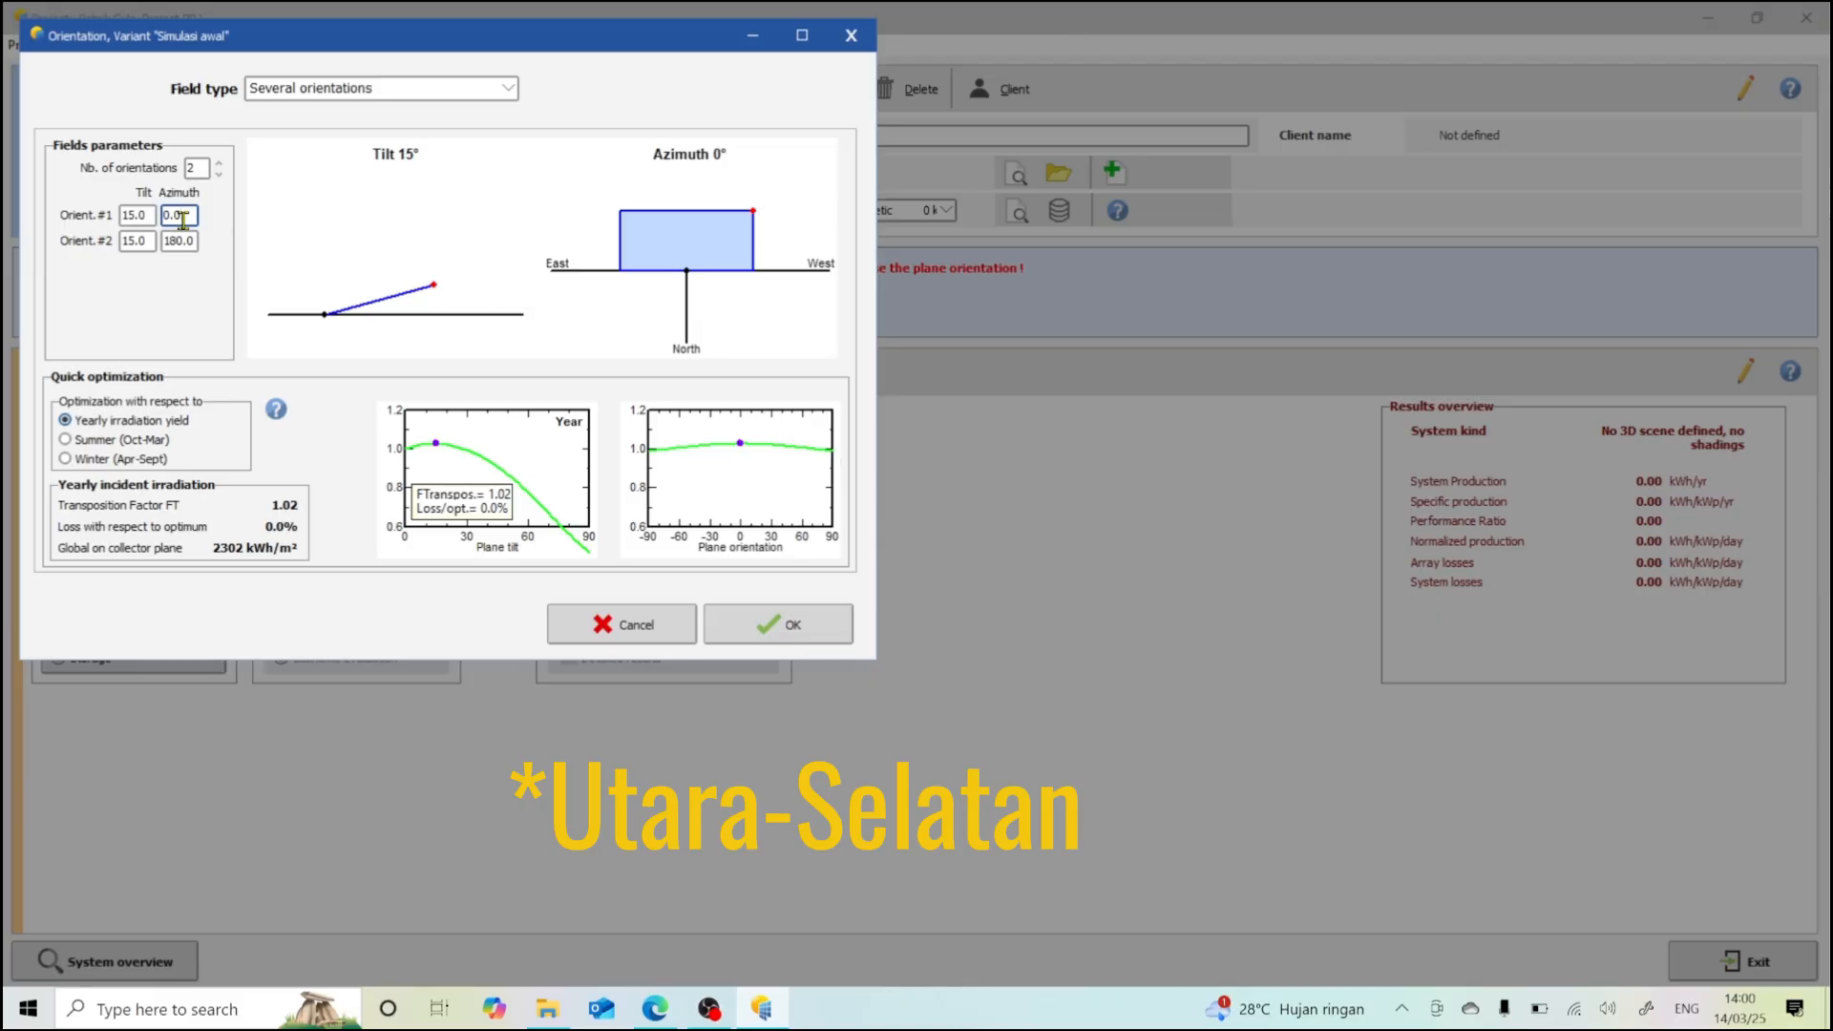
{"action": "left_click", "coordinate": [190, 240]}
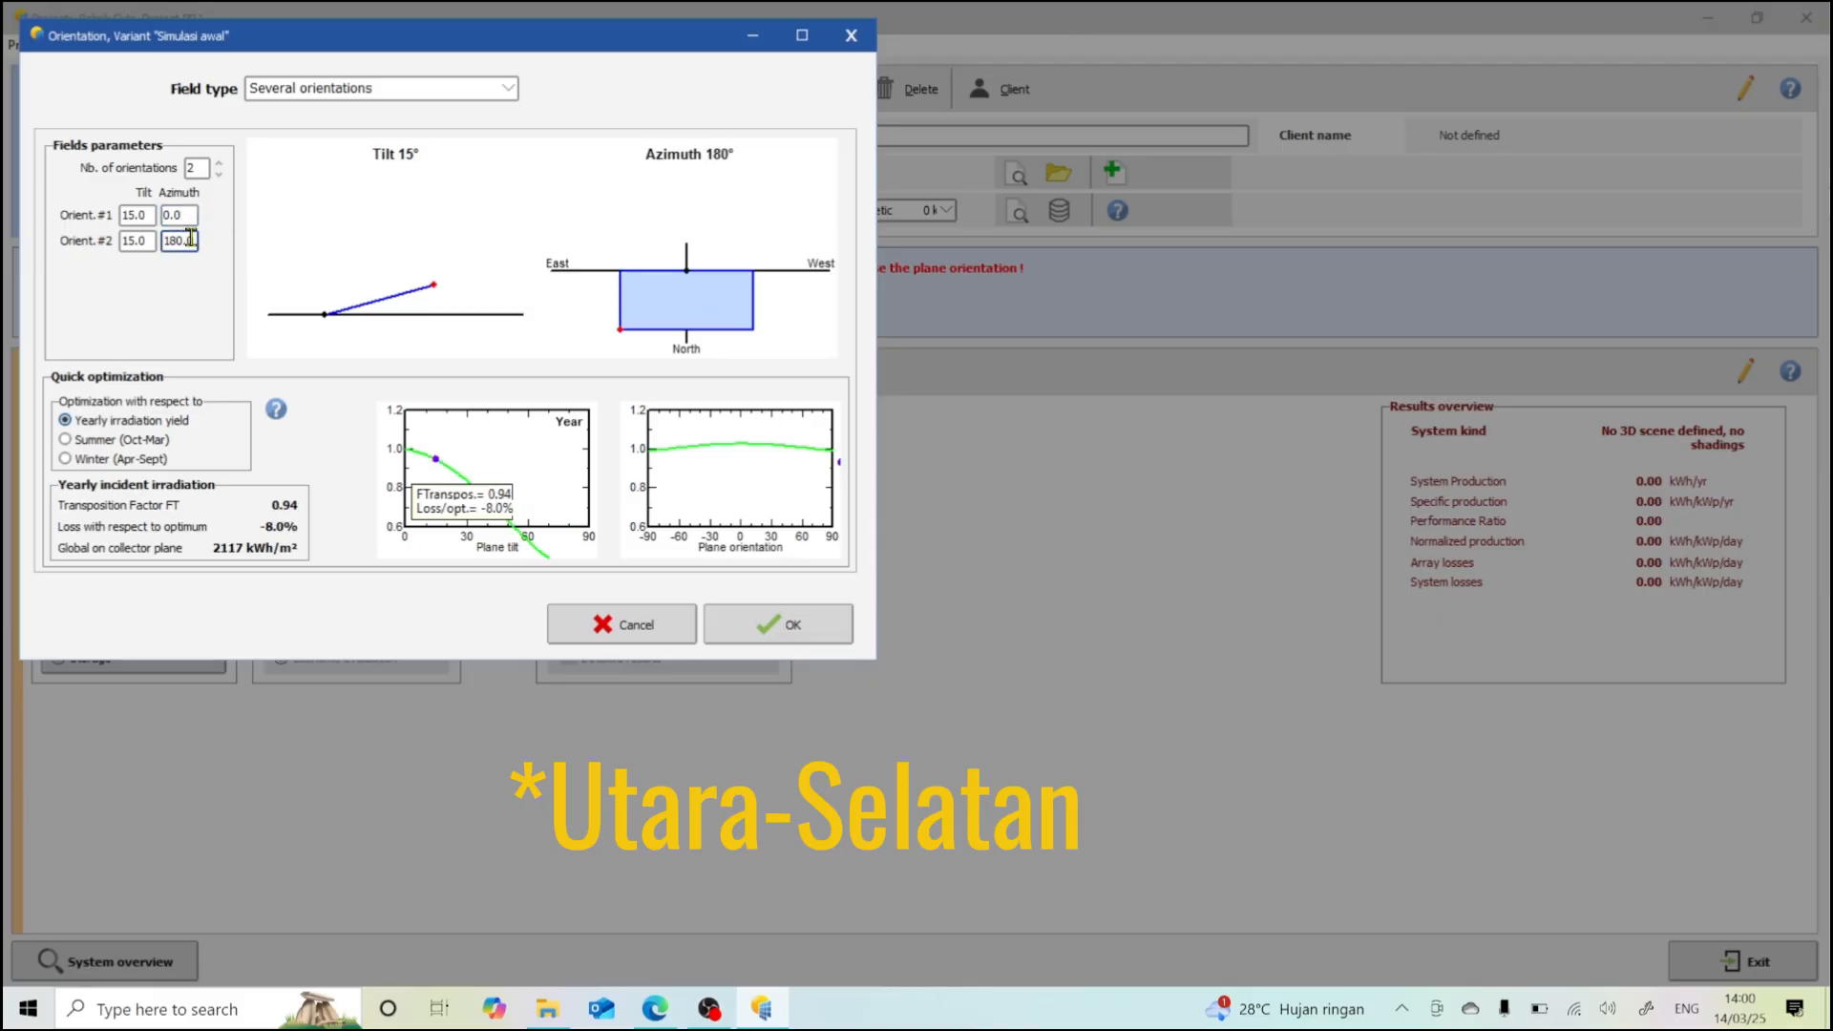
{"action": "left_click", "coordinate": [191, 216]}
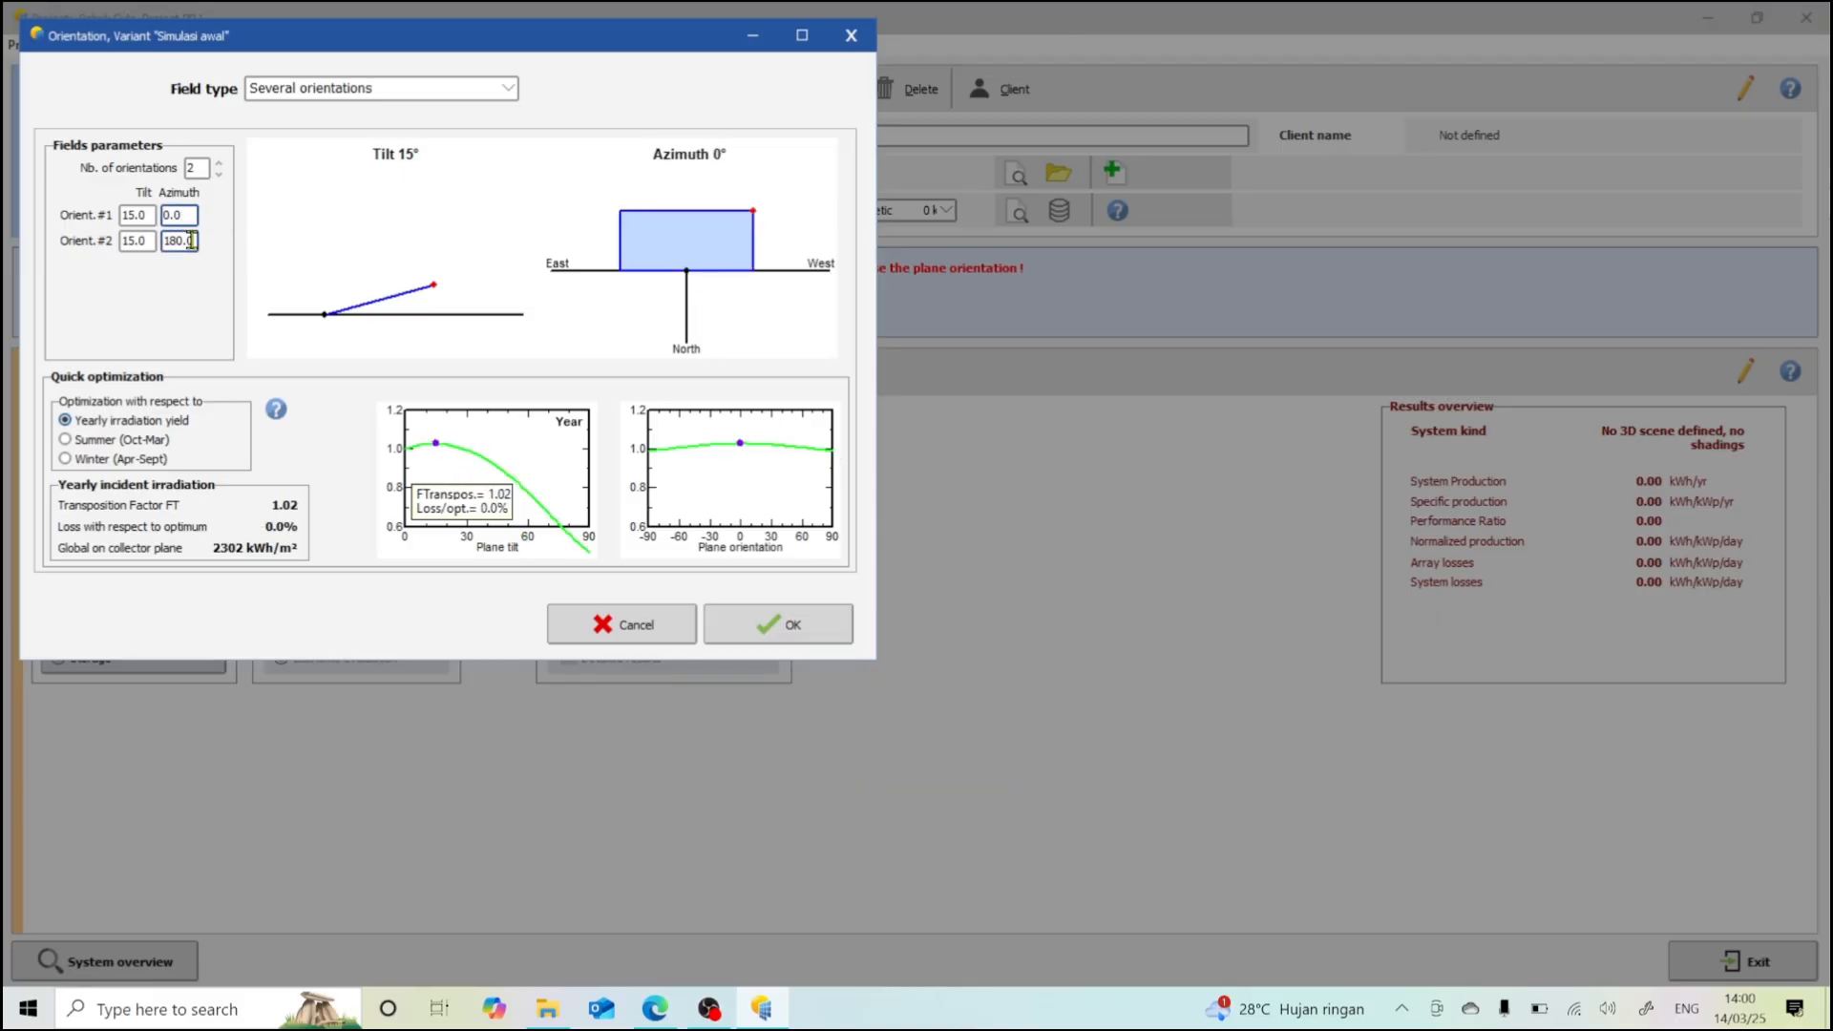
{"action": "left_click", "coordinate": [191, 240]}
{"action": "left_click", "coordinate": [191, 215]}
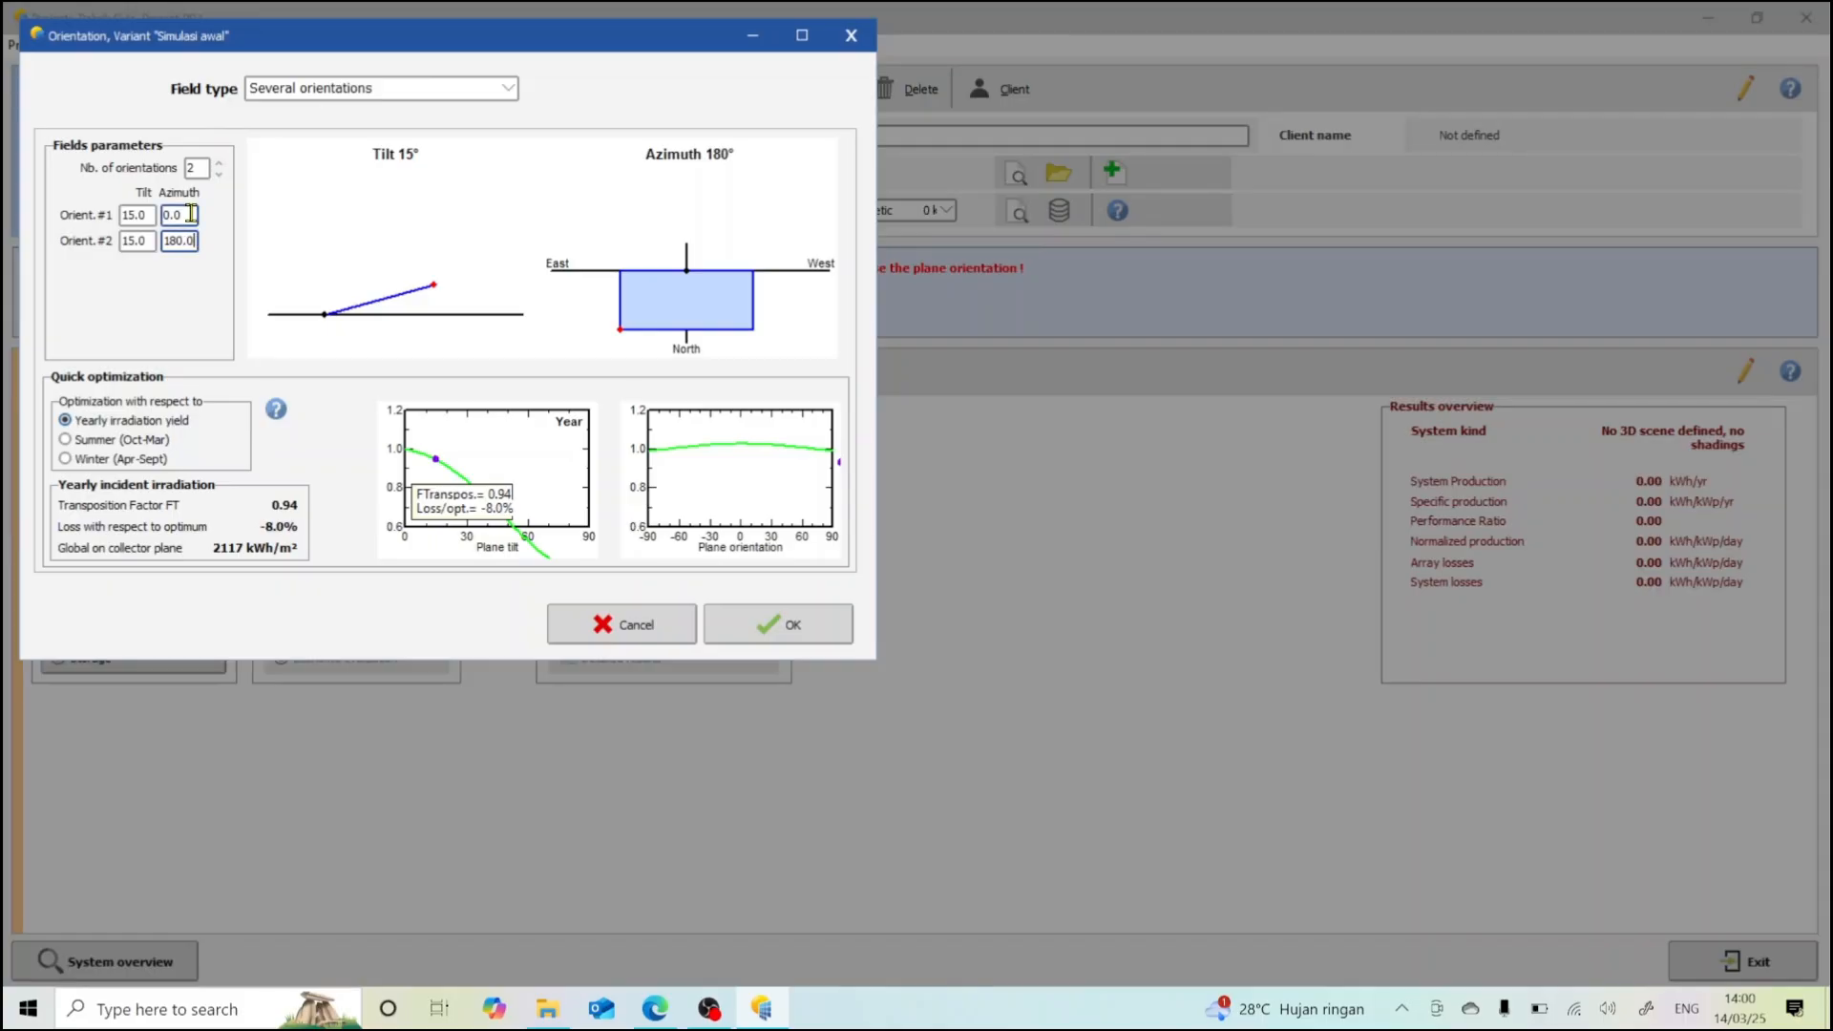
{"action": "left_click", "coordinate": [187, 239]}
- Change the field type to Fixed Tilted Plane with a 15° plane tilt and accept the orientation
{"action": "left_click", "coordinate": [389, 89]}
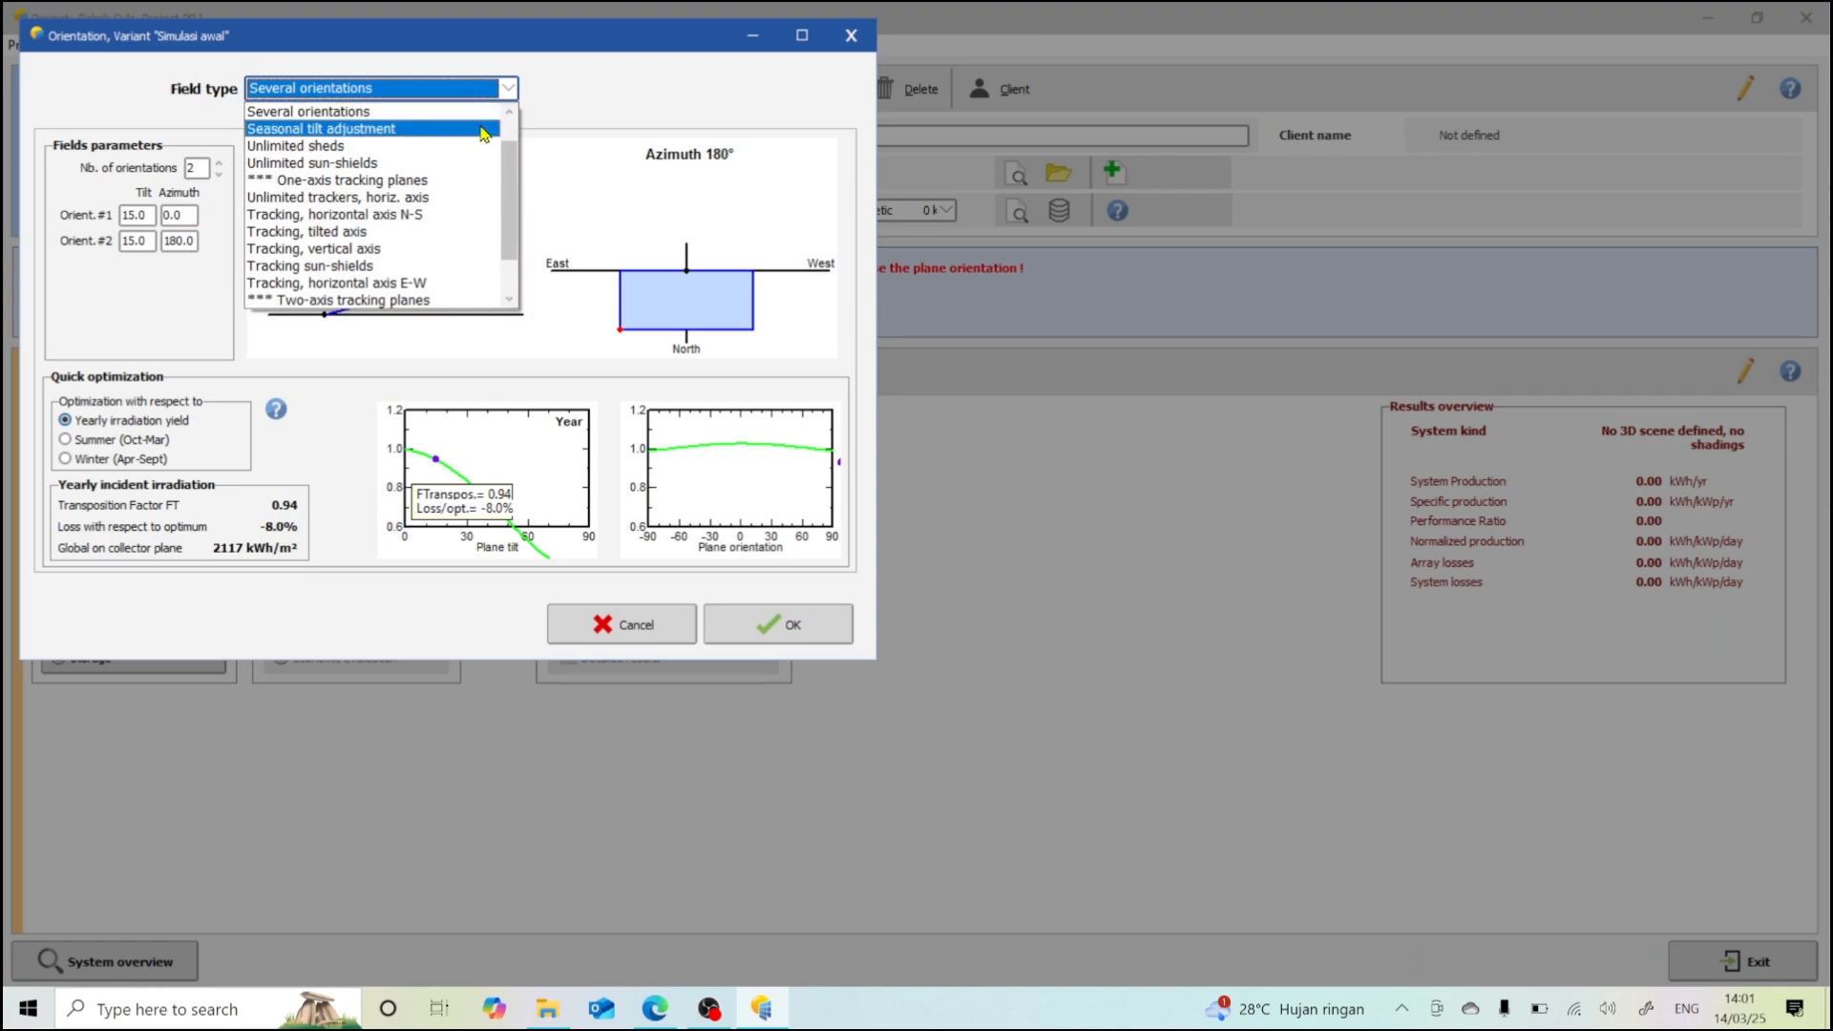
{"action": "left_click", "coordinate": [511, 113]}
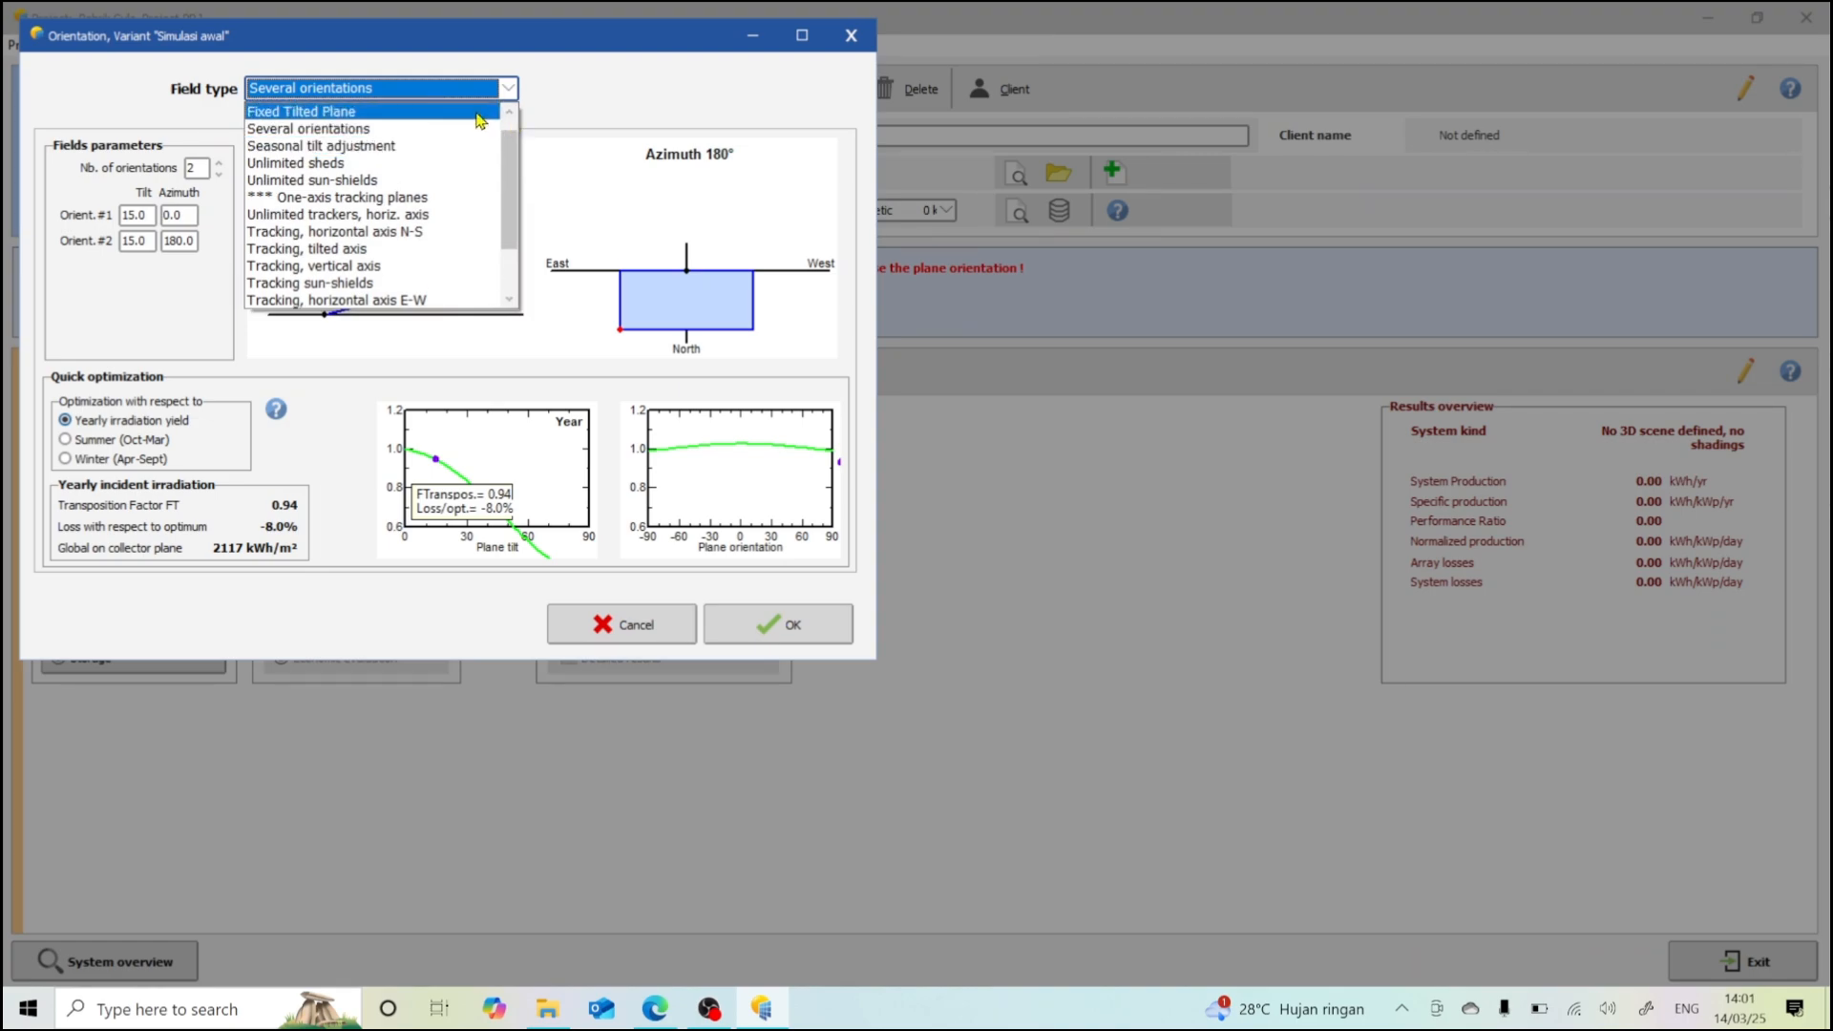
{"action": "left_click", "coordinate": [481, 113]}
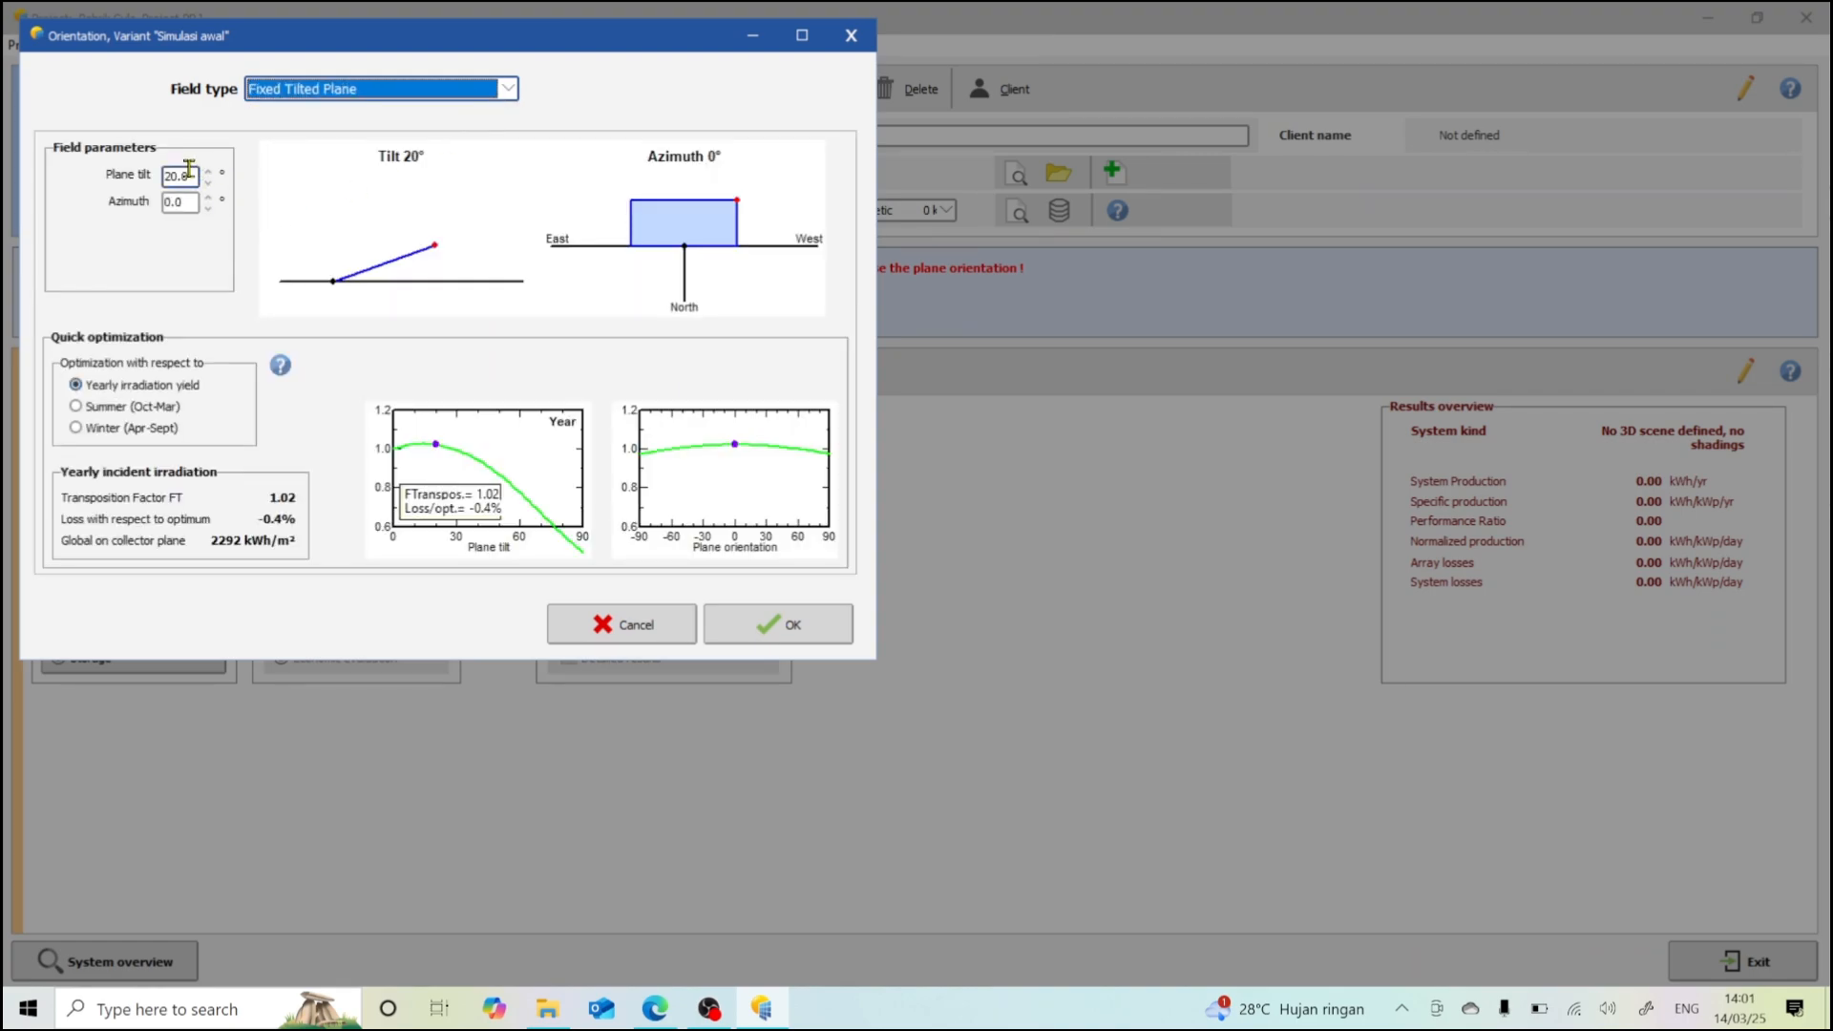
{"action": "double_click", "coordinate": [188, 175]}
{"action": "type", "text": "15"}
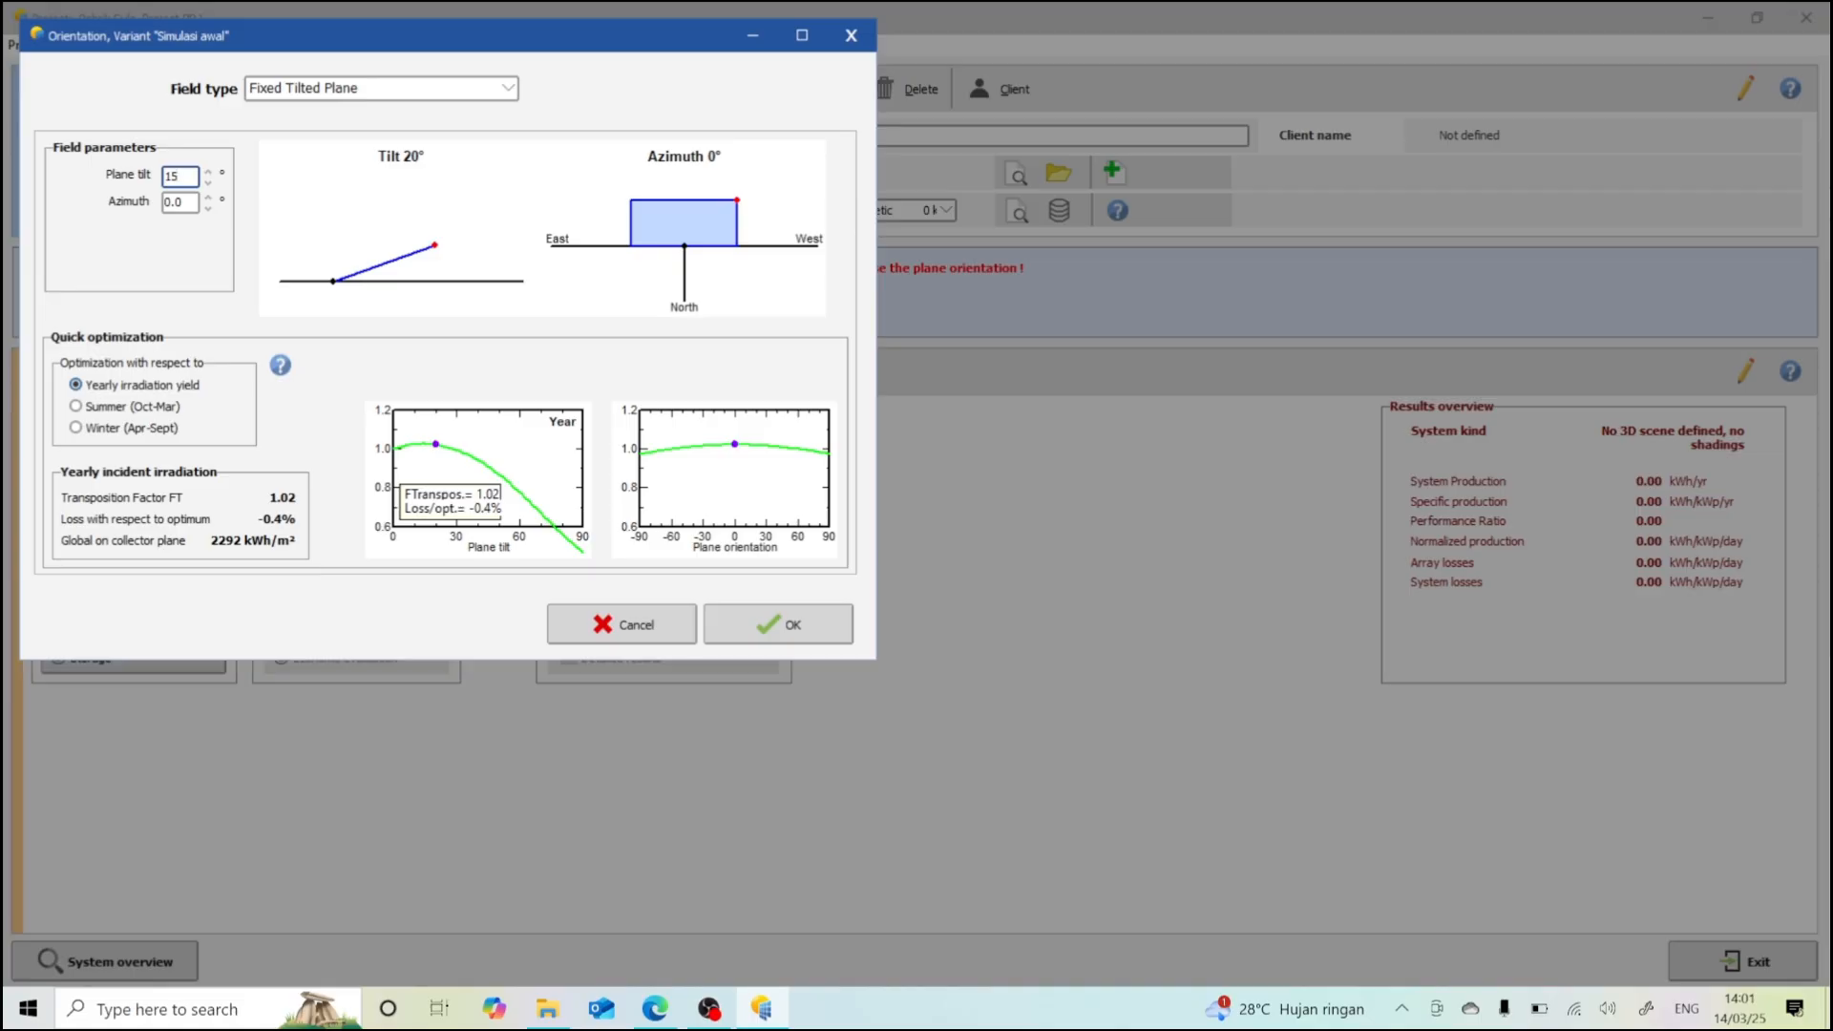
{"action": "key", "text": "Return"}
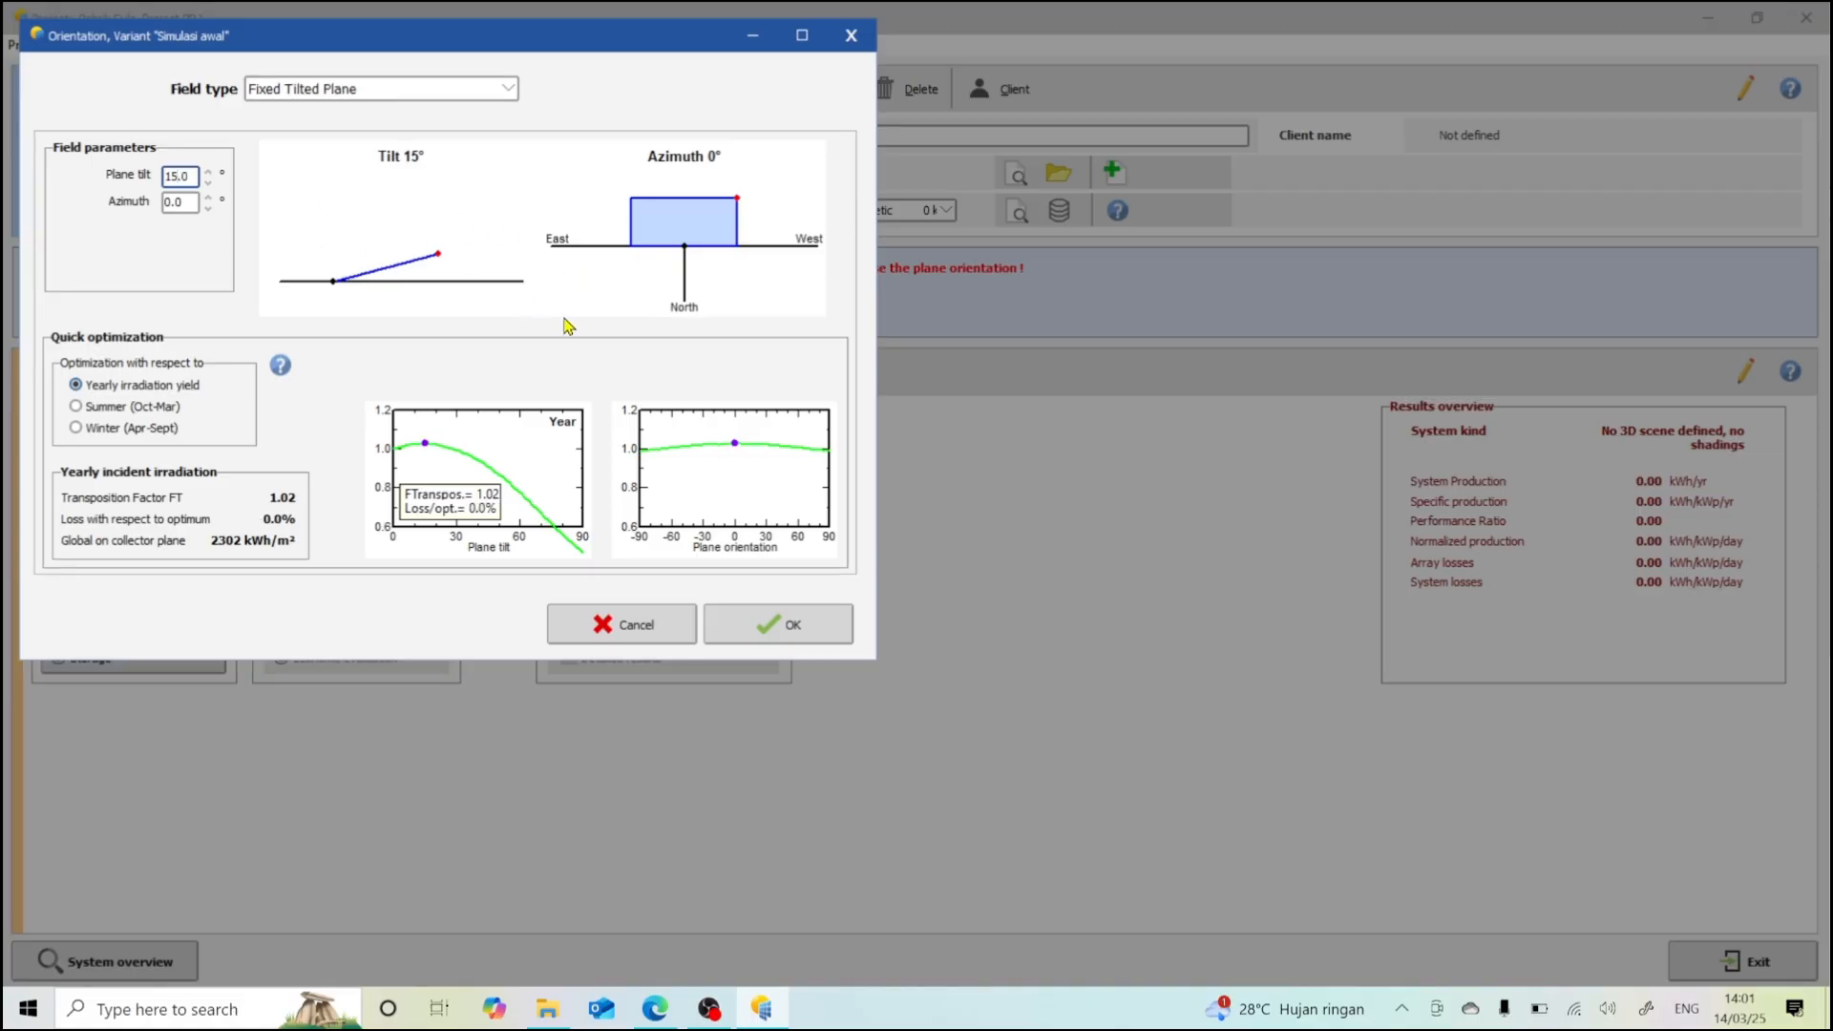
{"action": "left_click", "coordinate": [778, 625]}
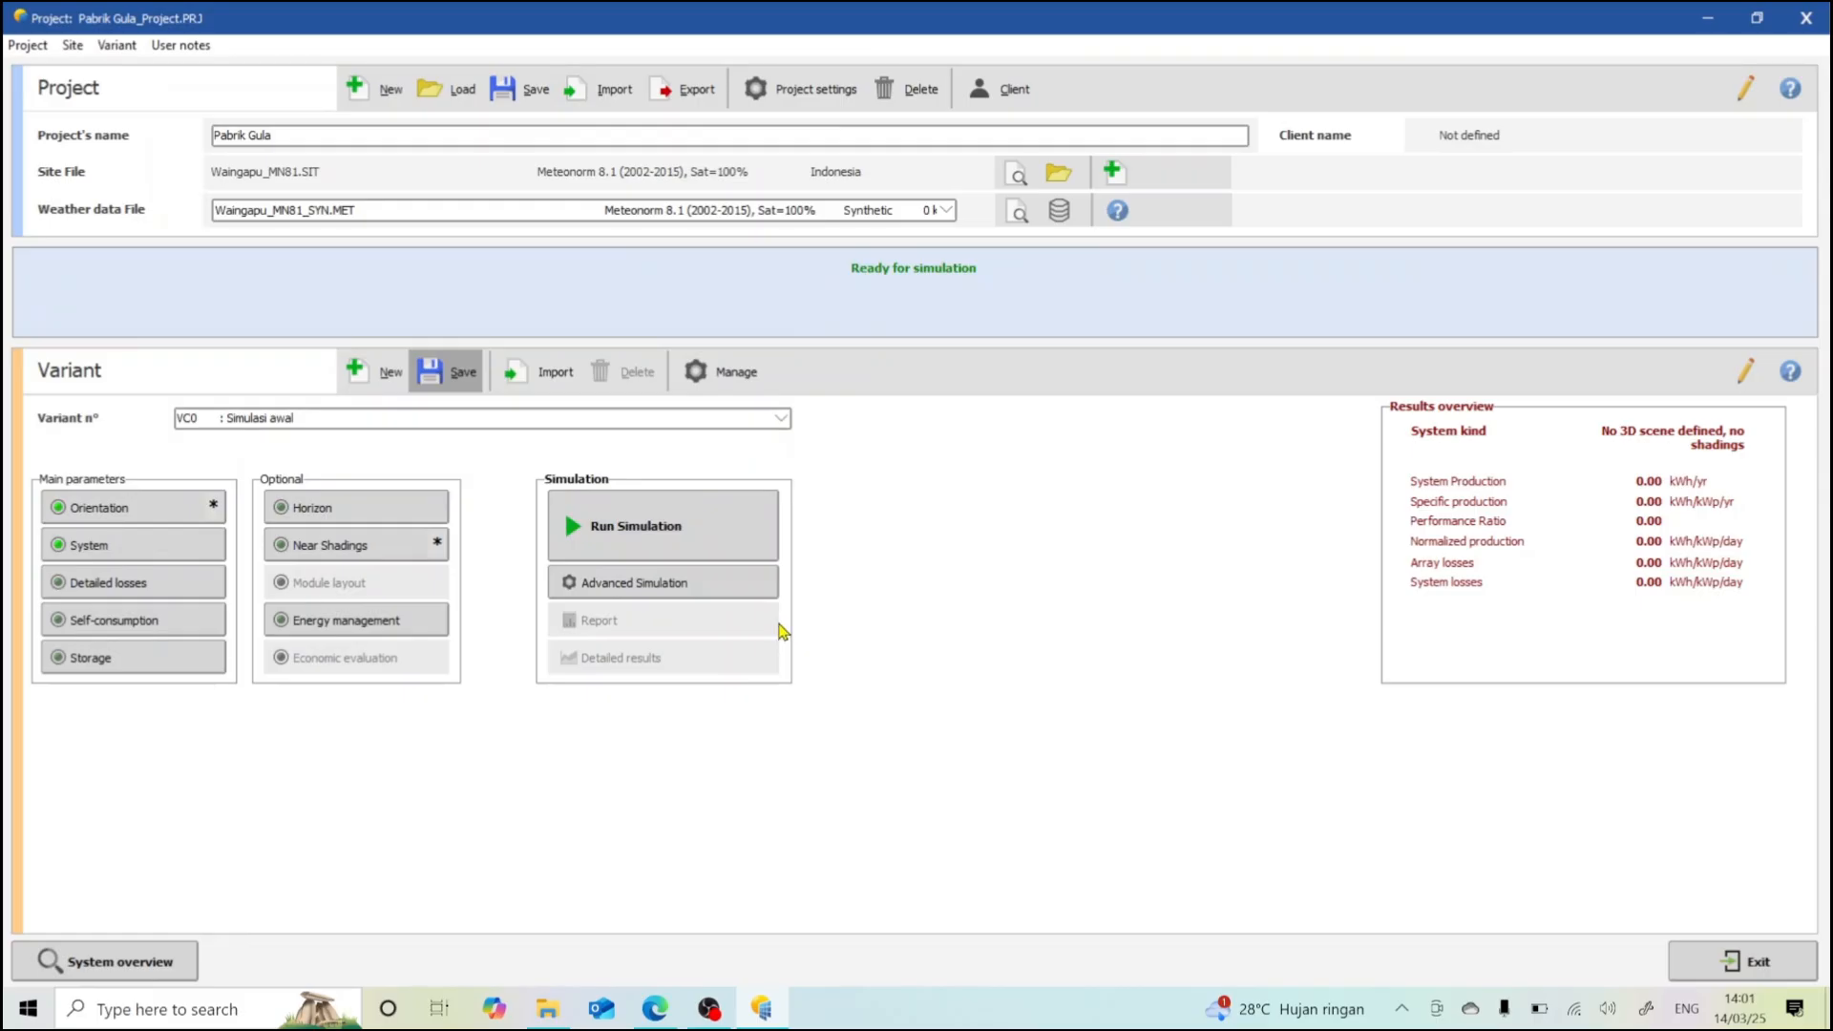
- Run the simulation of the variant and display its loss diagram for the year
{"action": "left_click", "coordinate": [661, 554]}
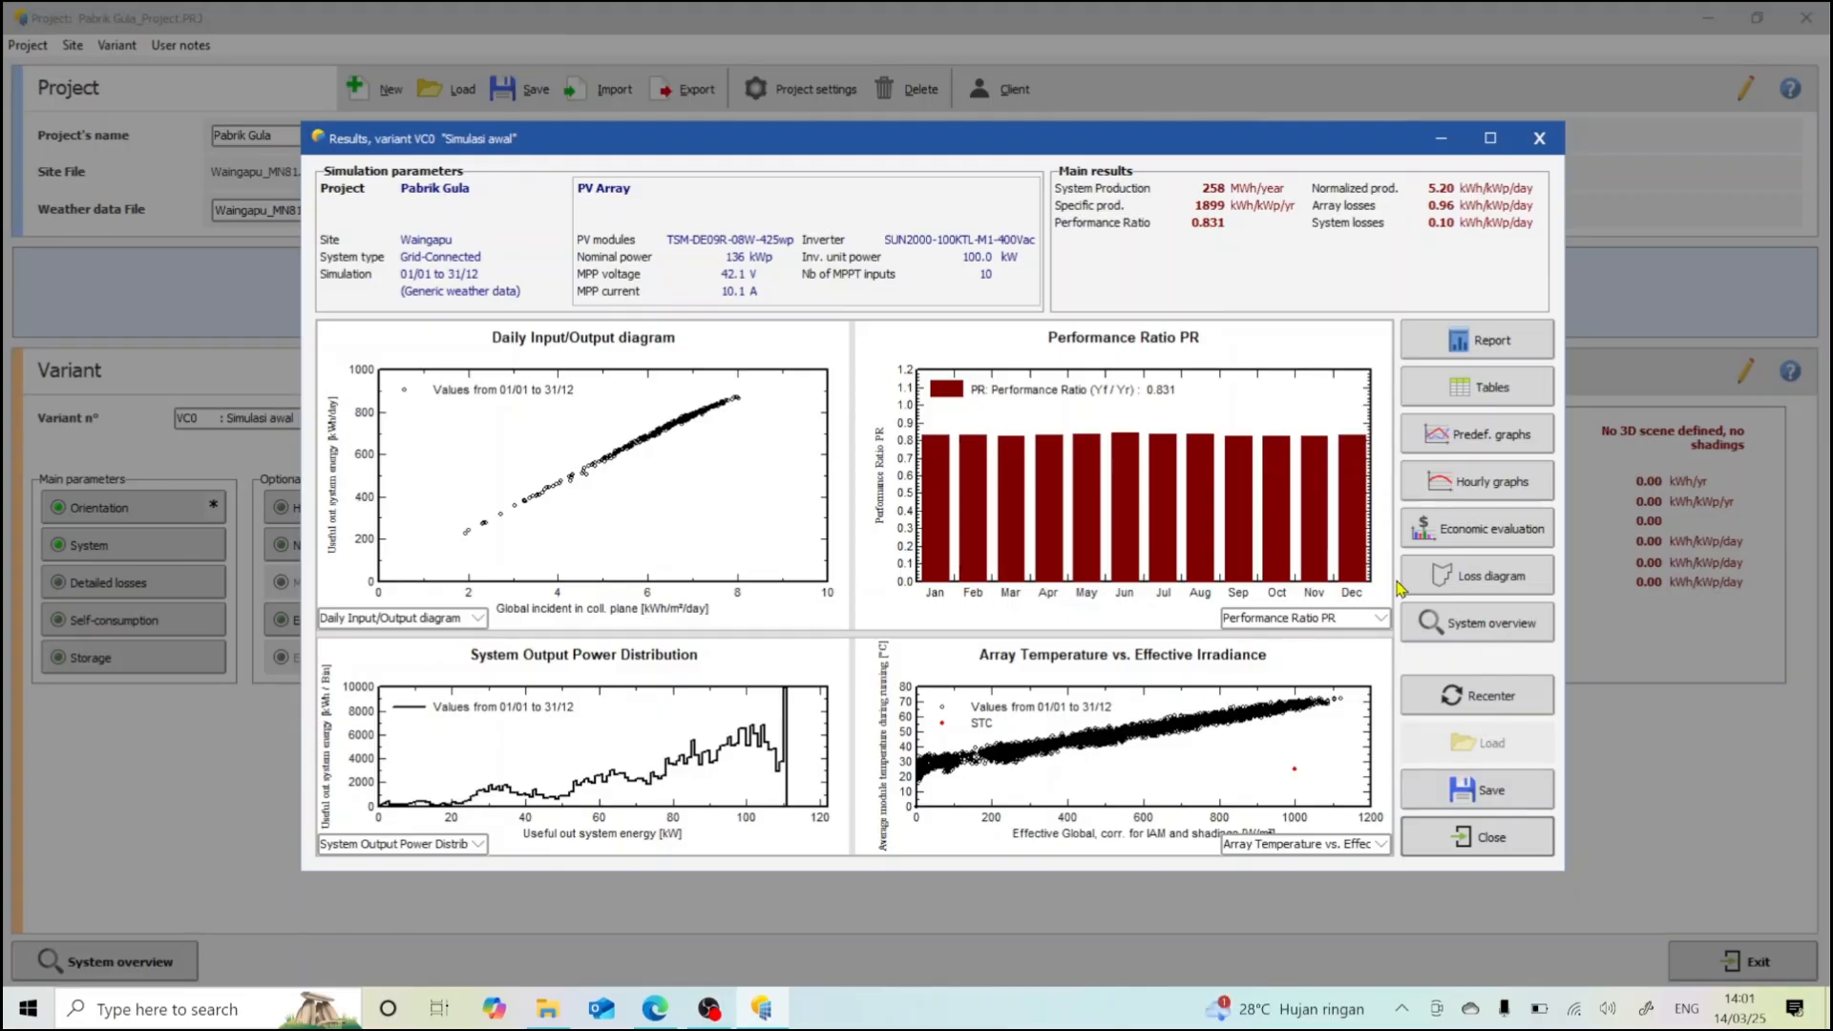
{"action": "left_click", "coordinate": [1458, 576]}
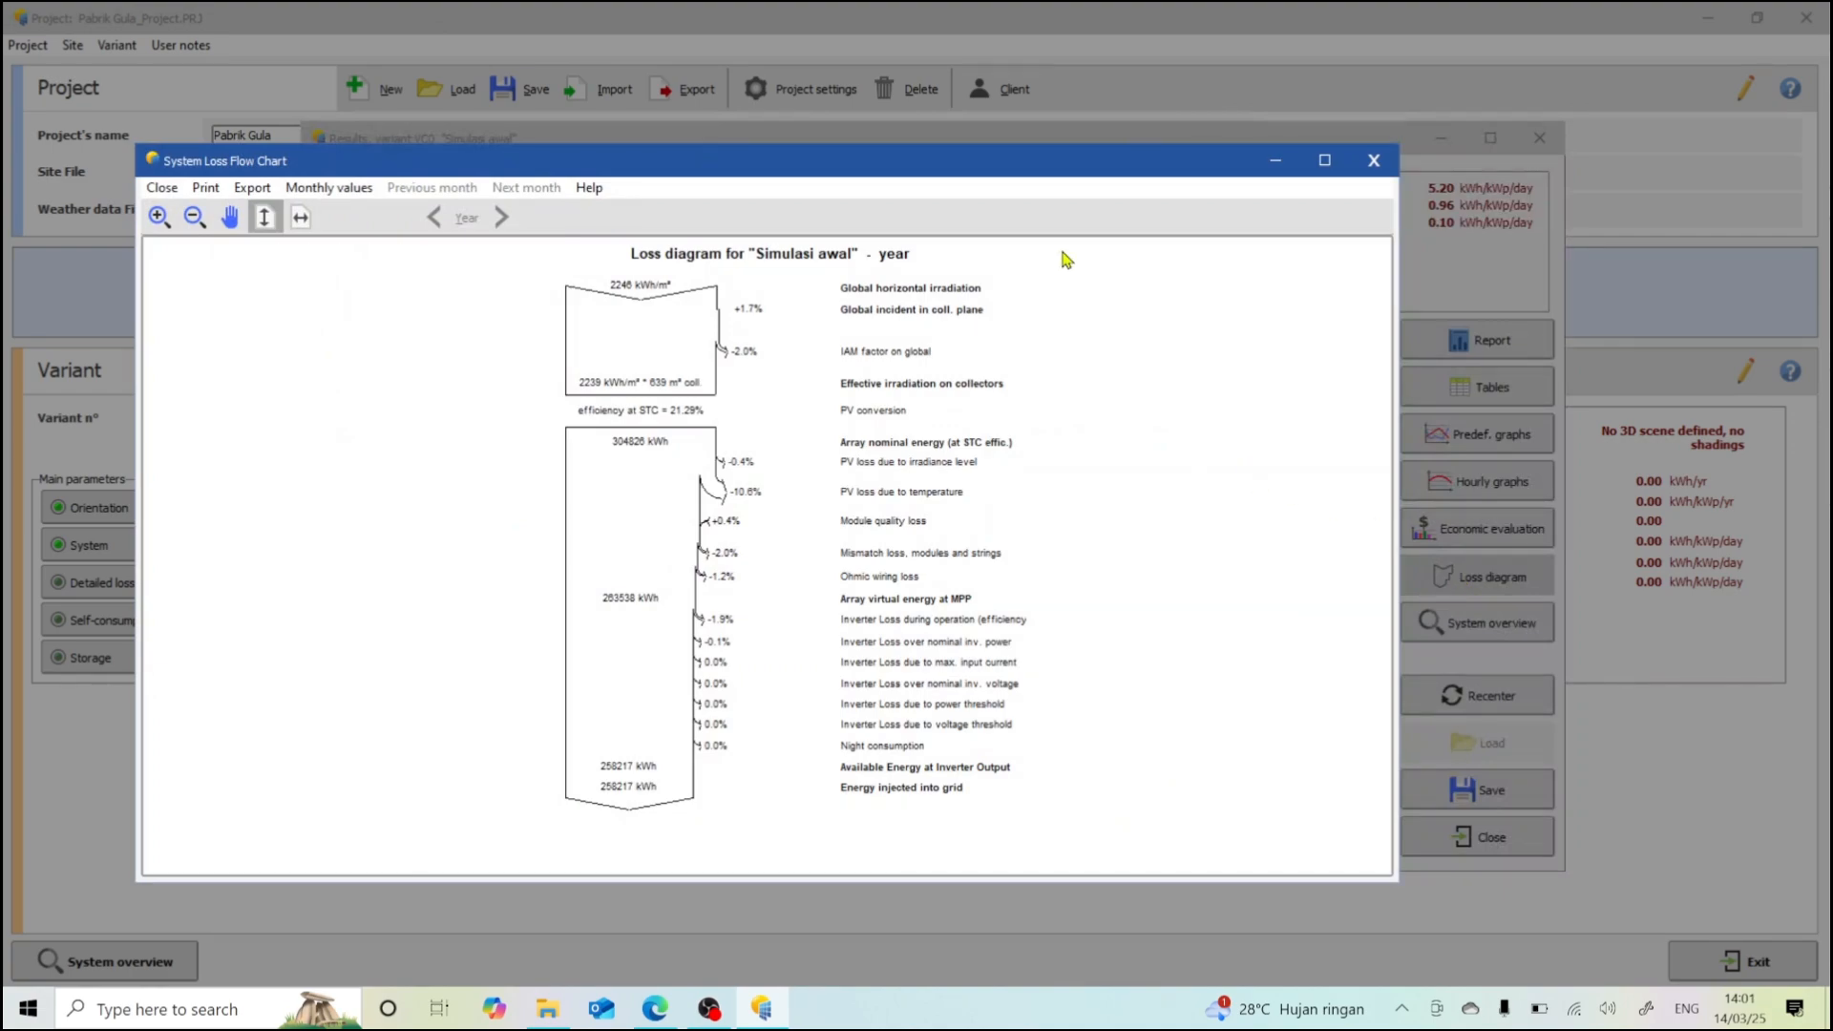
{"action": "left_click_drag", "start_coordinate": [1007, 164], "coordinate": [1013, 258]}
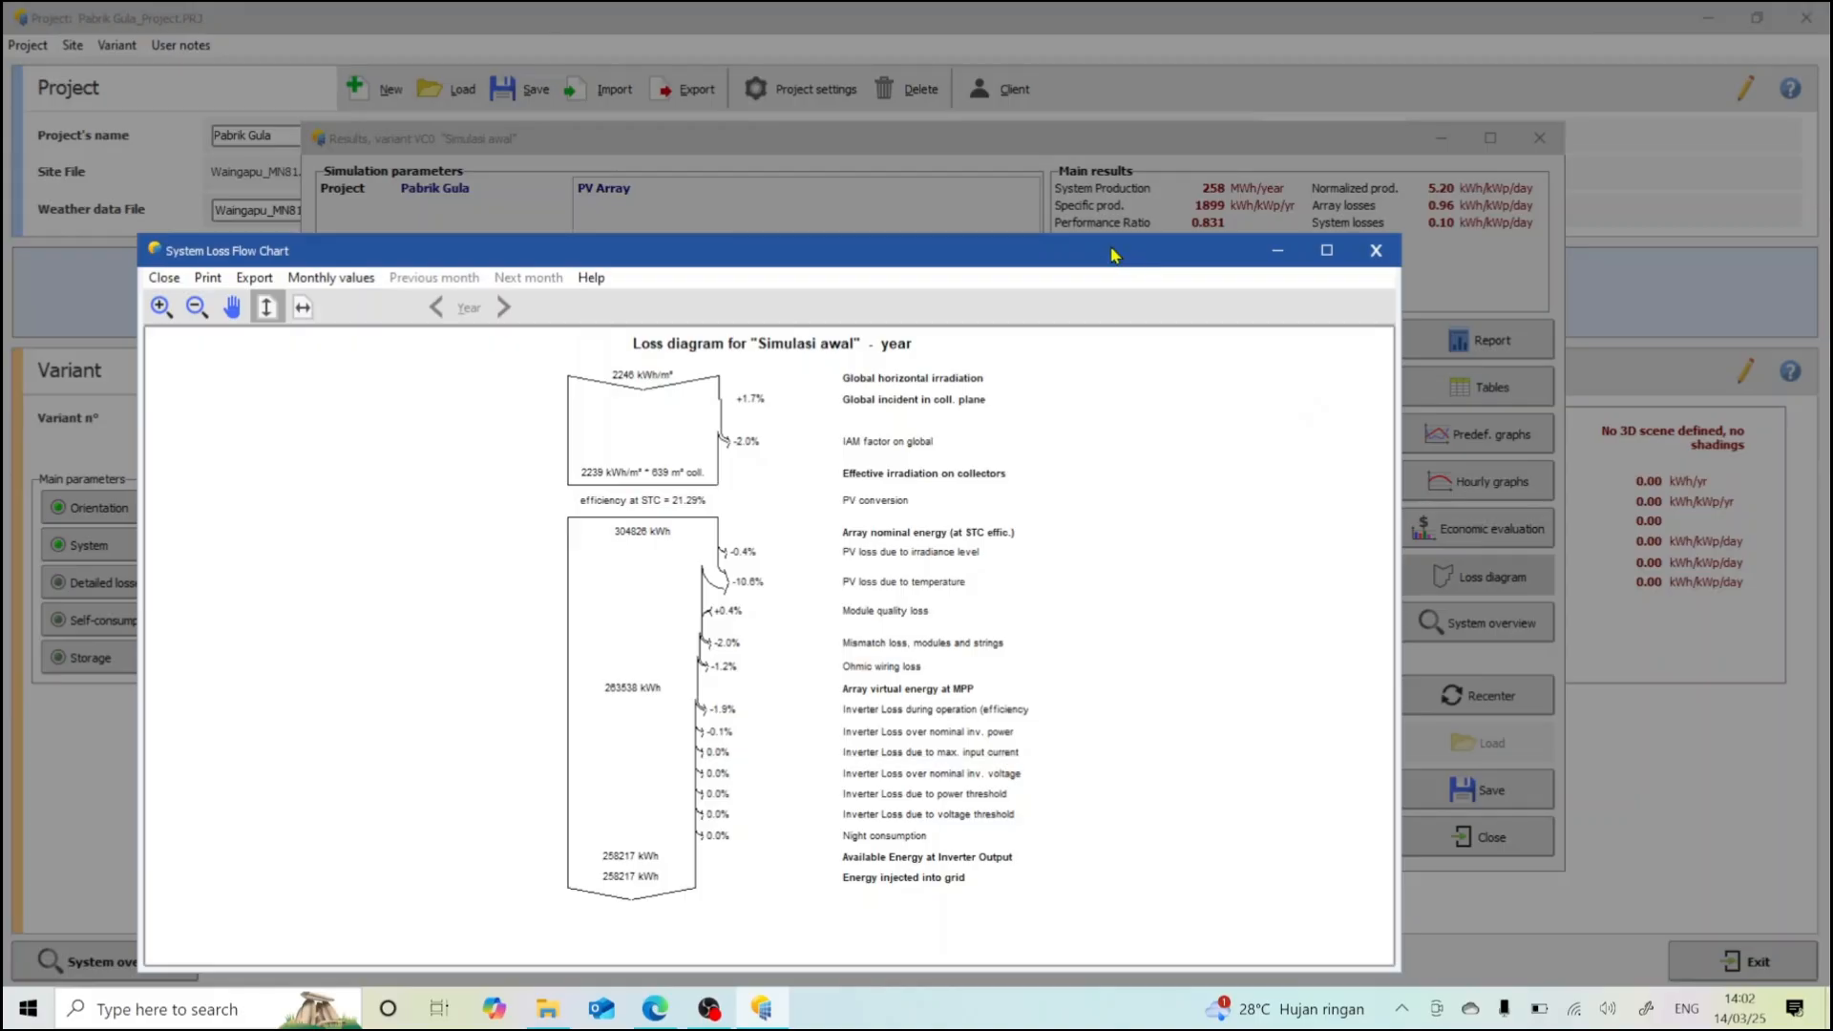
- Close the loss diagram, check the system summary in the simulation report, and close the report and results
{"action": "left_click_drag", "start_coordinate": [1112, 253], "coordinate": [1095, 211]}
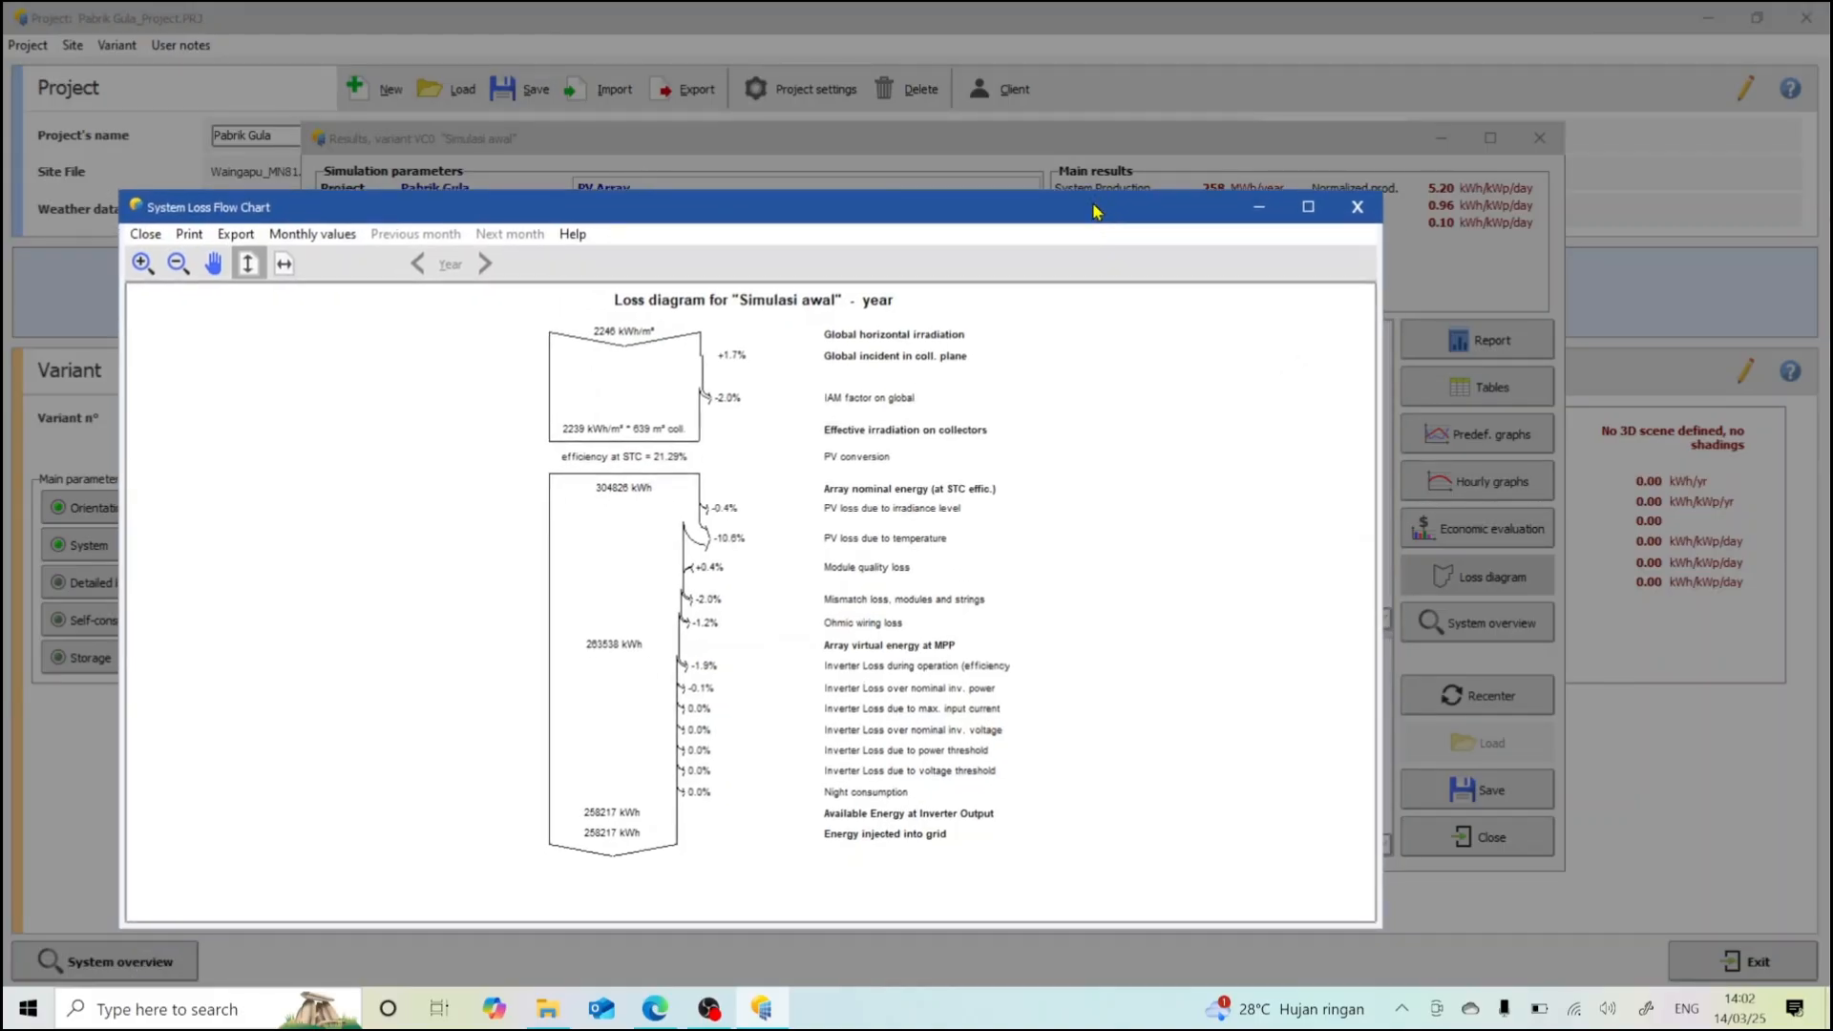
{"action": "left_click", "coordinate": [1352, 208]}
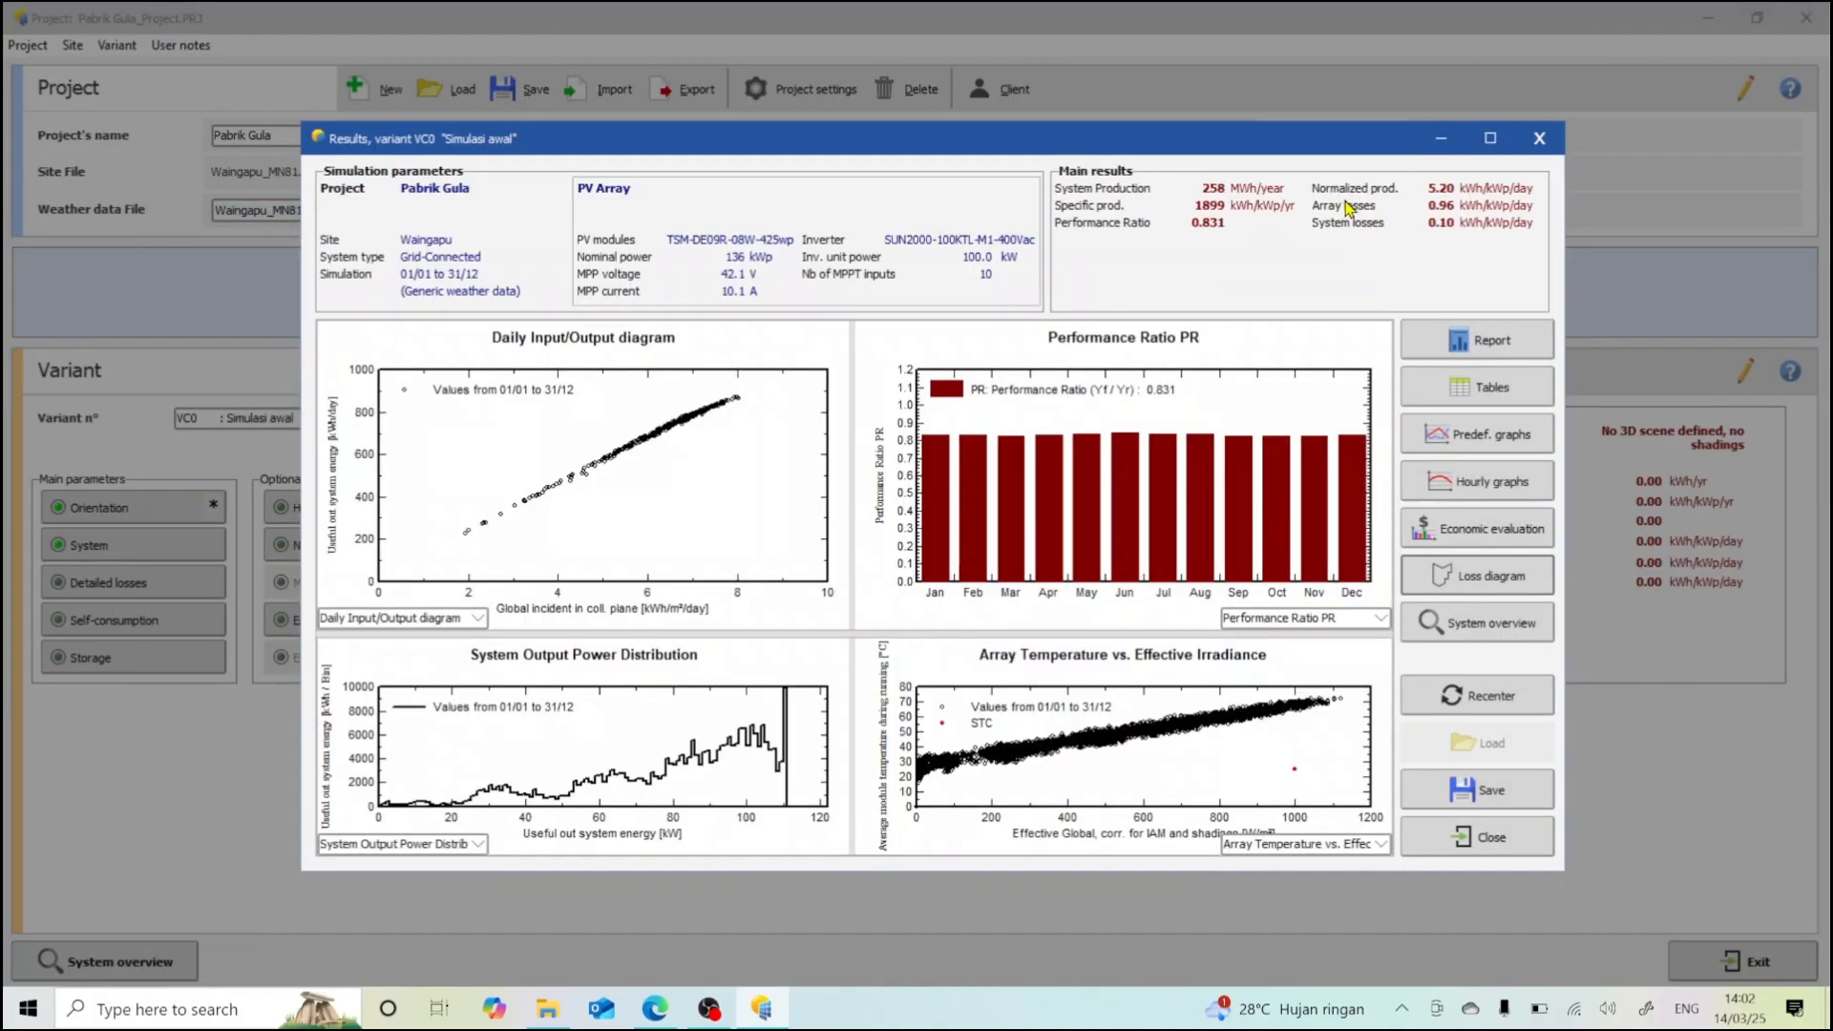
{"action": "left_click", "coordinate": [1467, 346]}
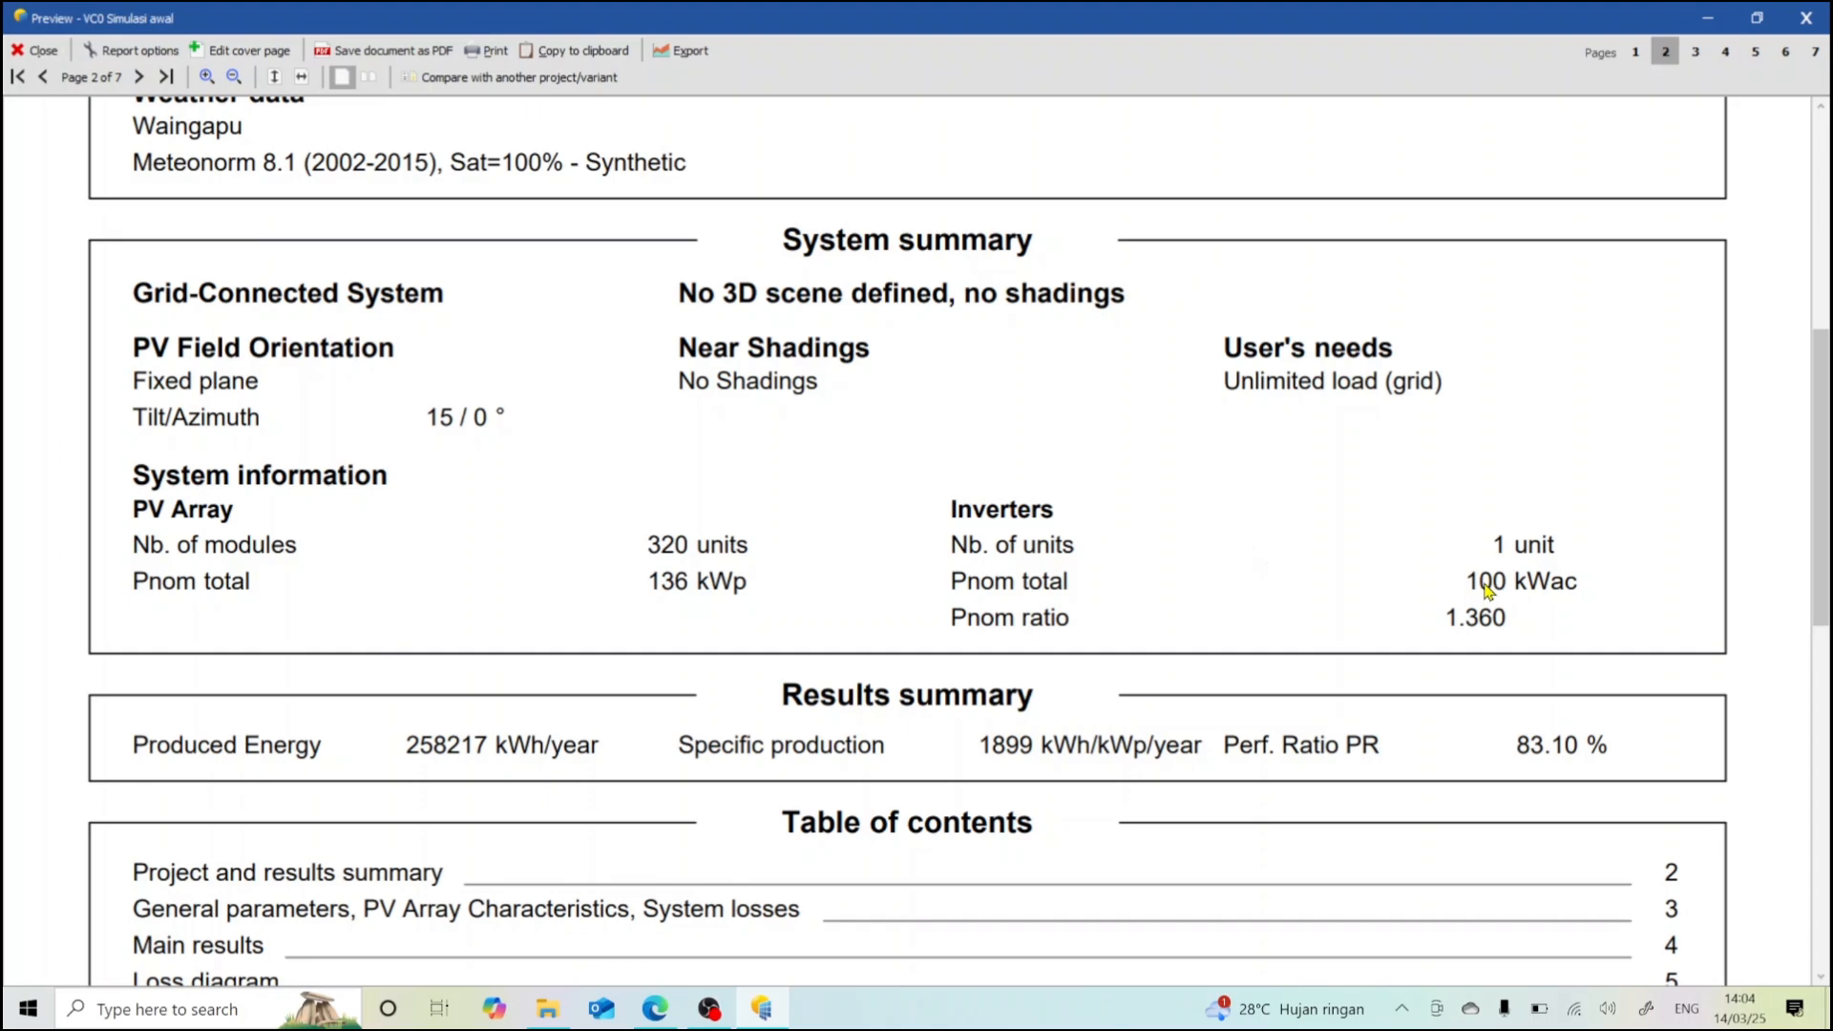
{"action": "left_click", "coordinate": [1807, 19]}
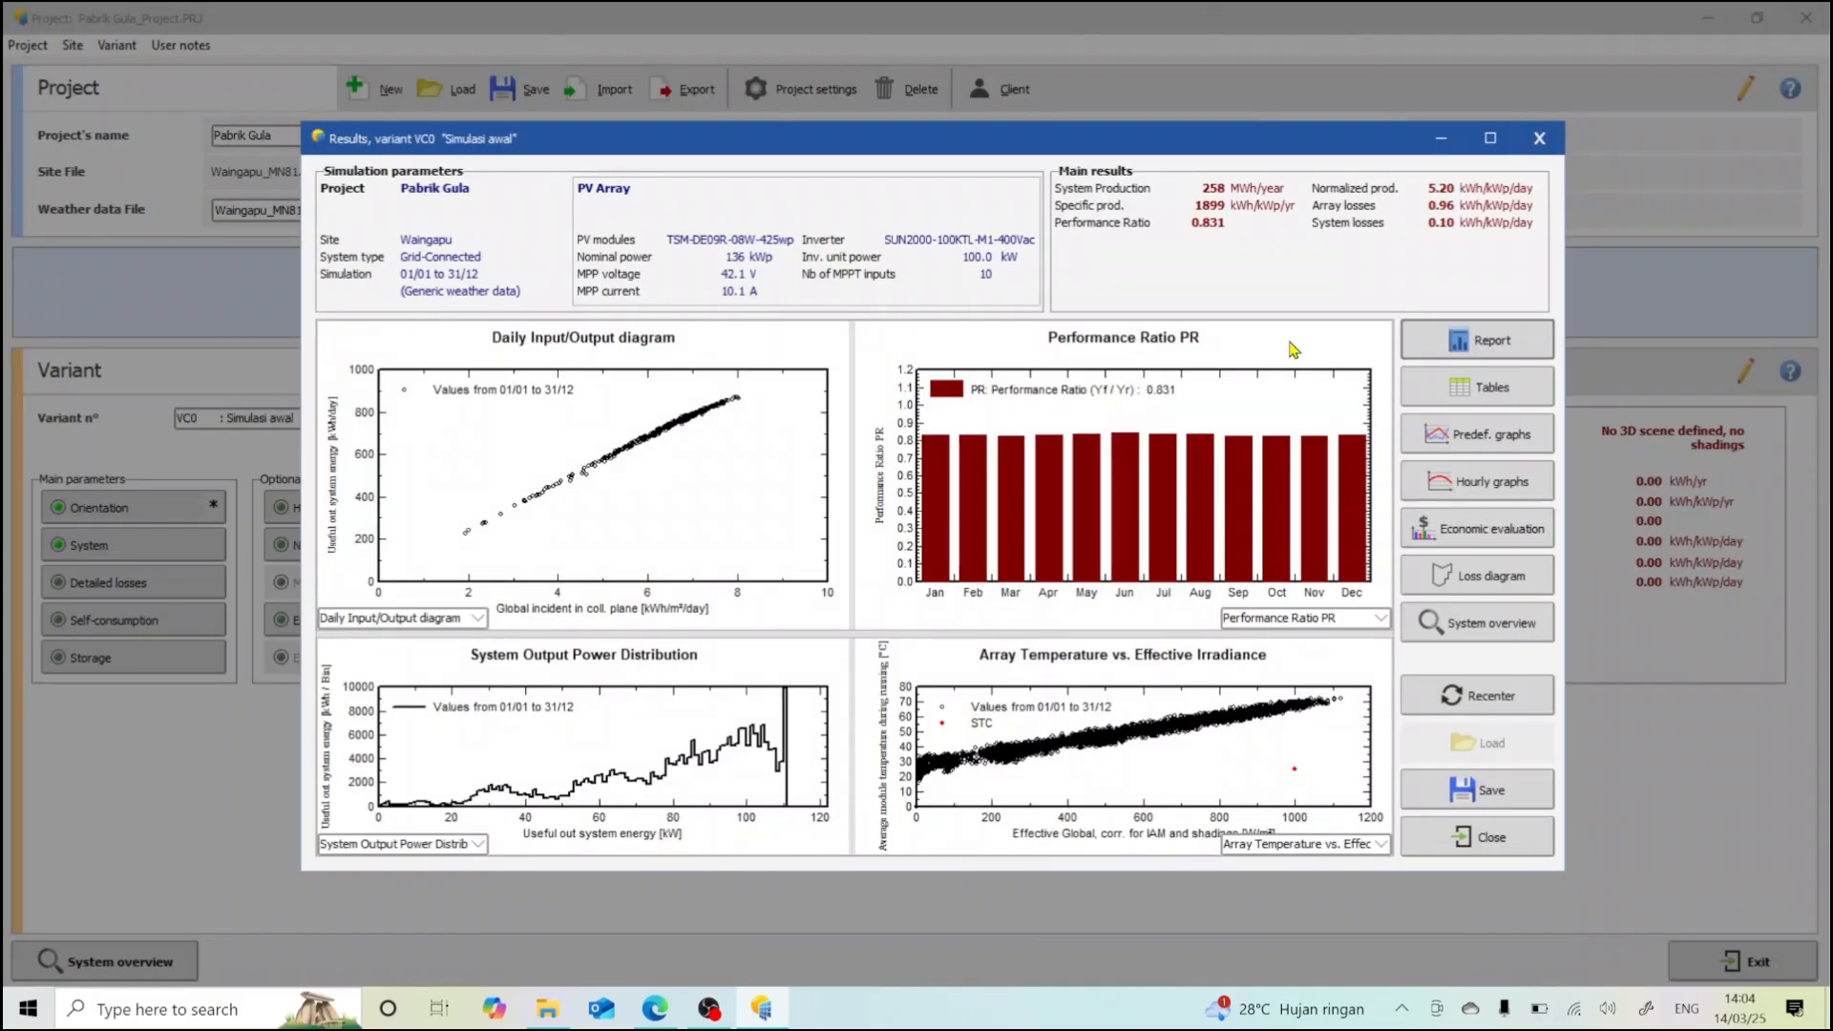
{"action": "left_click", "coordinate": [1538, 139]}
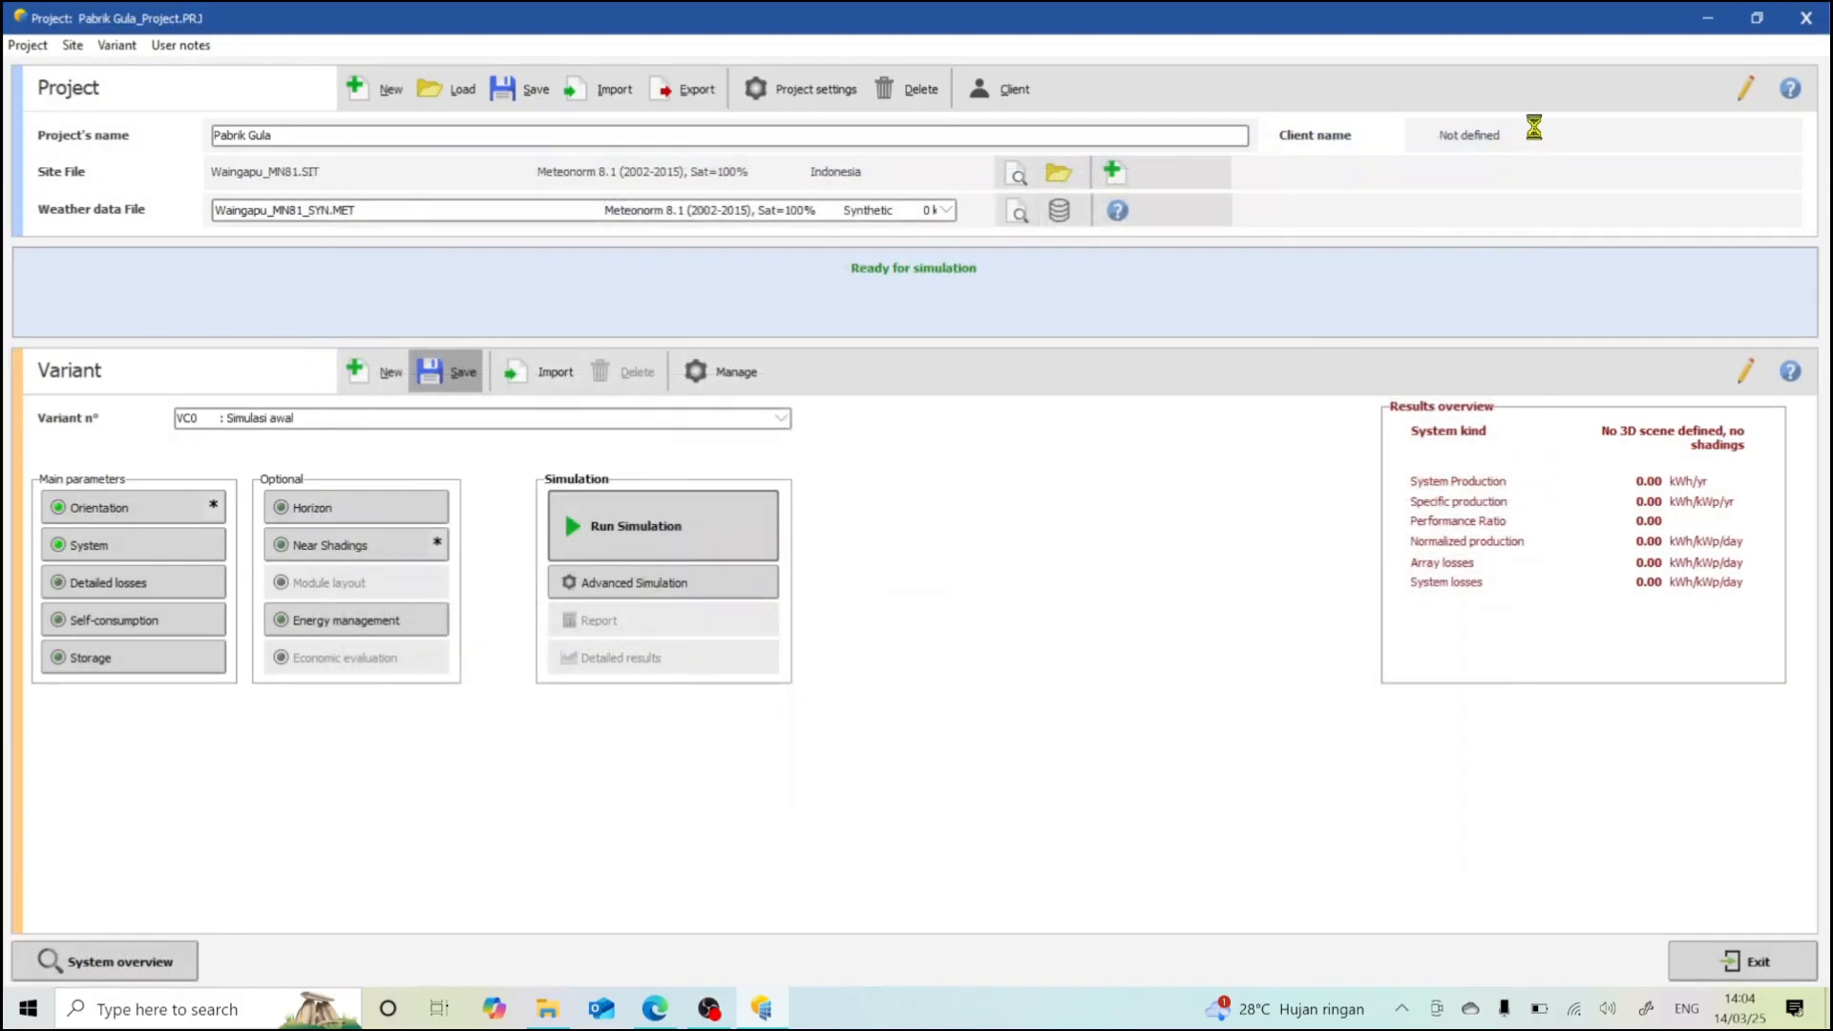
- Disable the multi-MPPT feature, set the sub-array to 5 inverters and 100 strings, and accept the system definition
{"action": "left_click", "coordinate": [153, 544]}
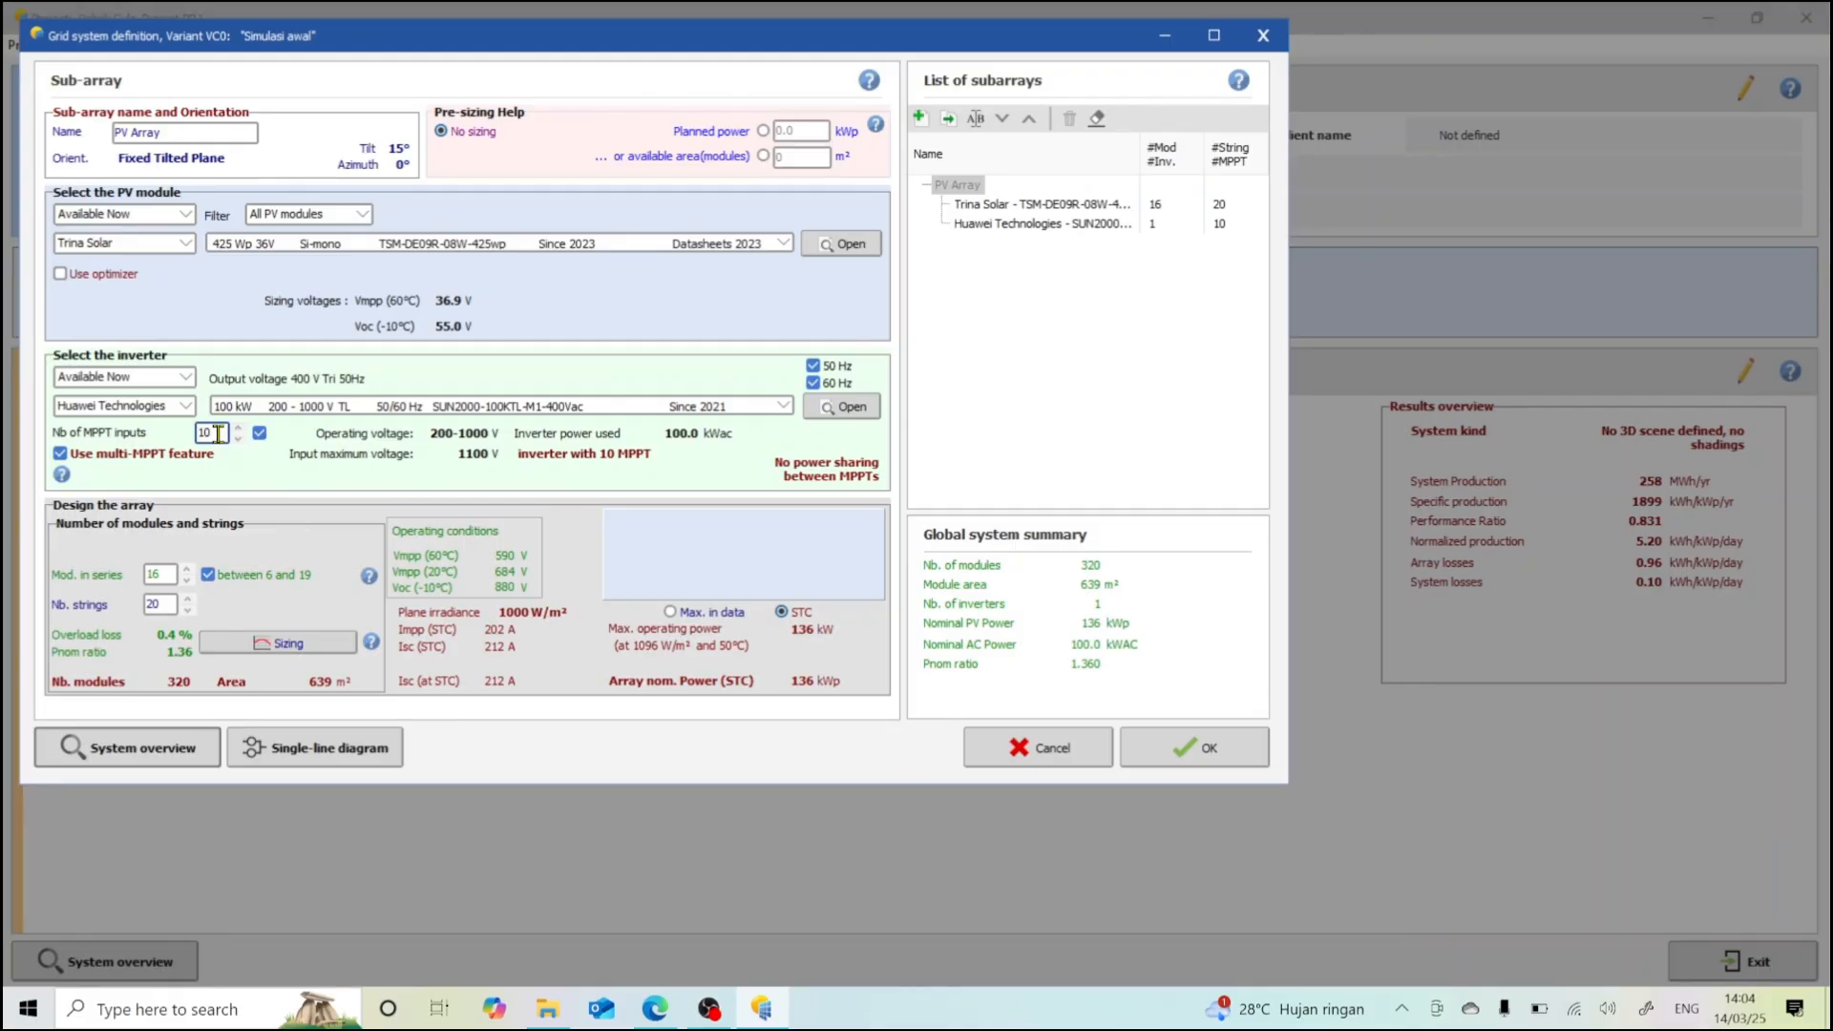
{"action": "left_click", "coordinate": [61, 455]}
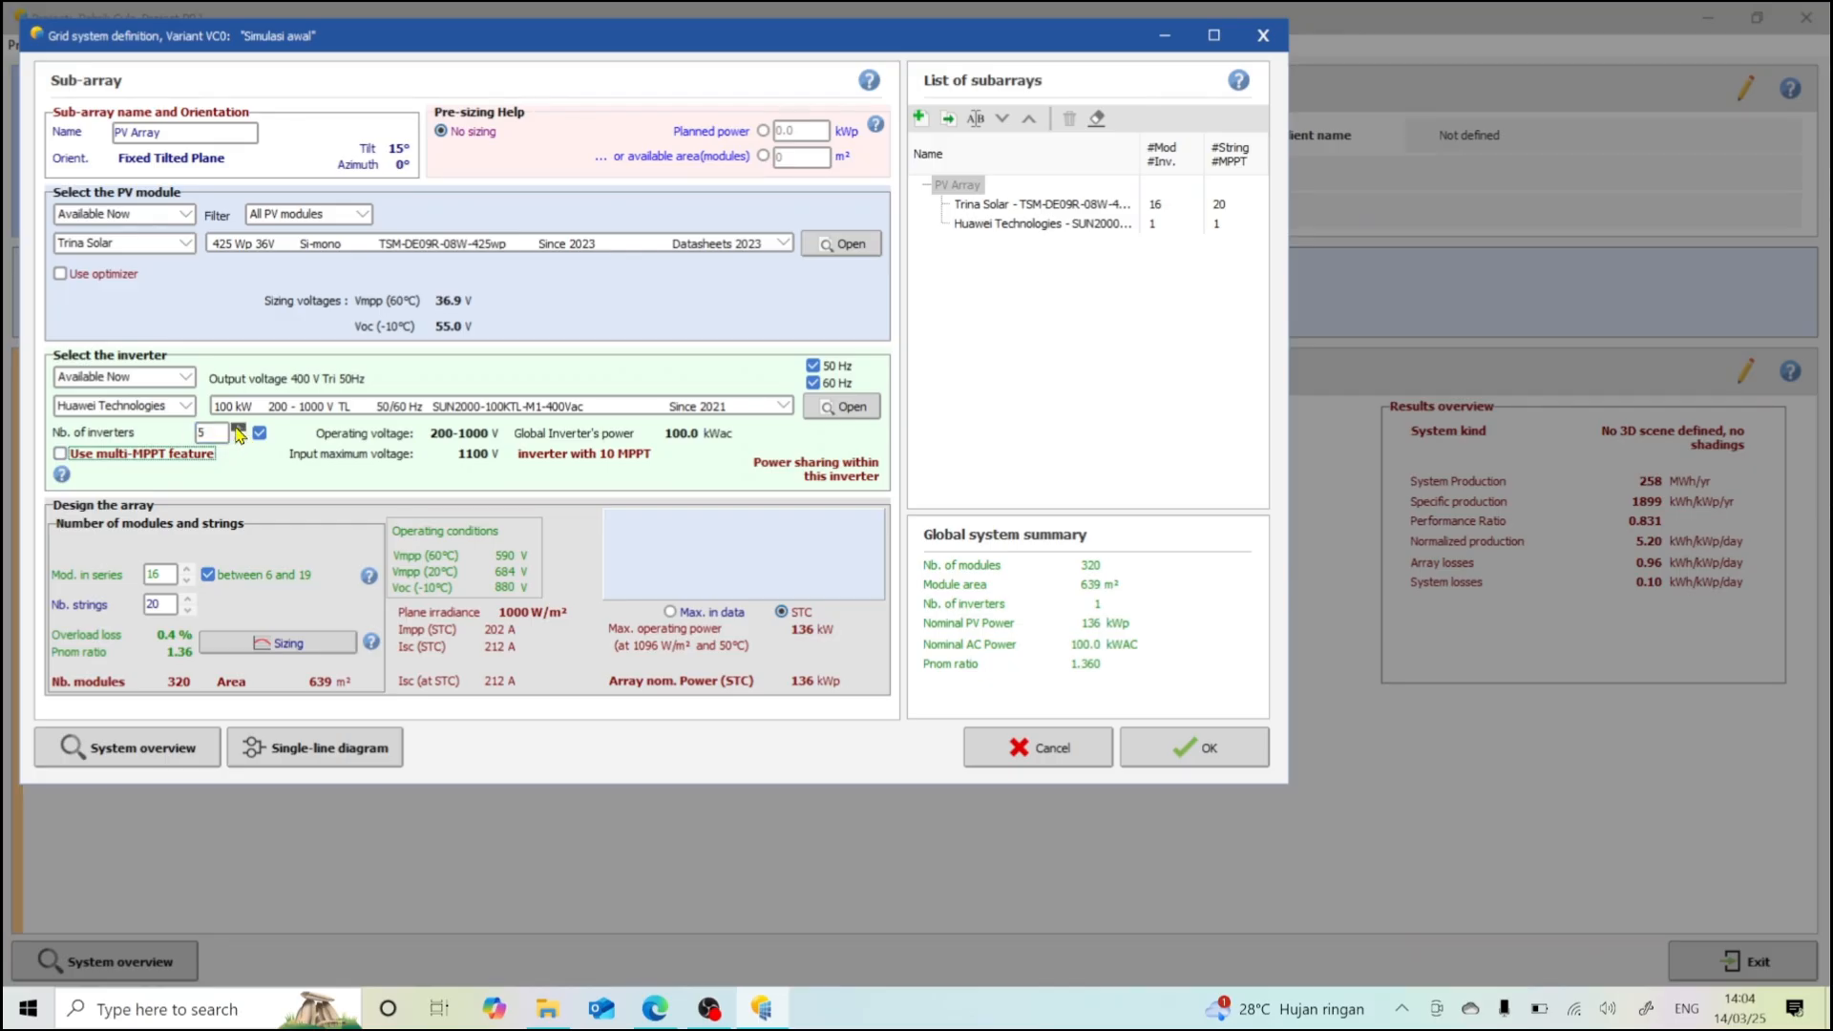
{"action": "left_click", "coordinate": [174, 603]}
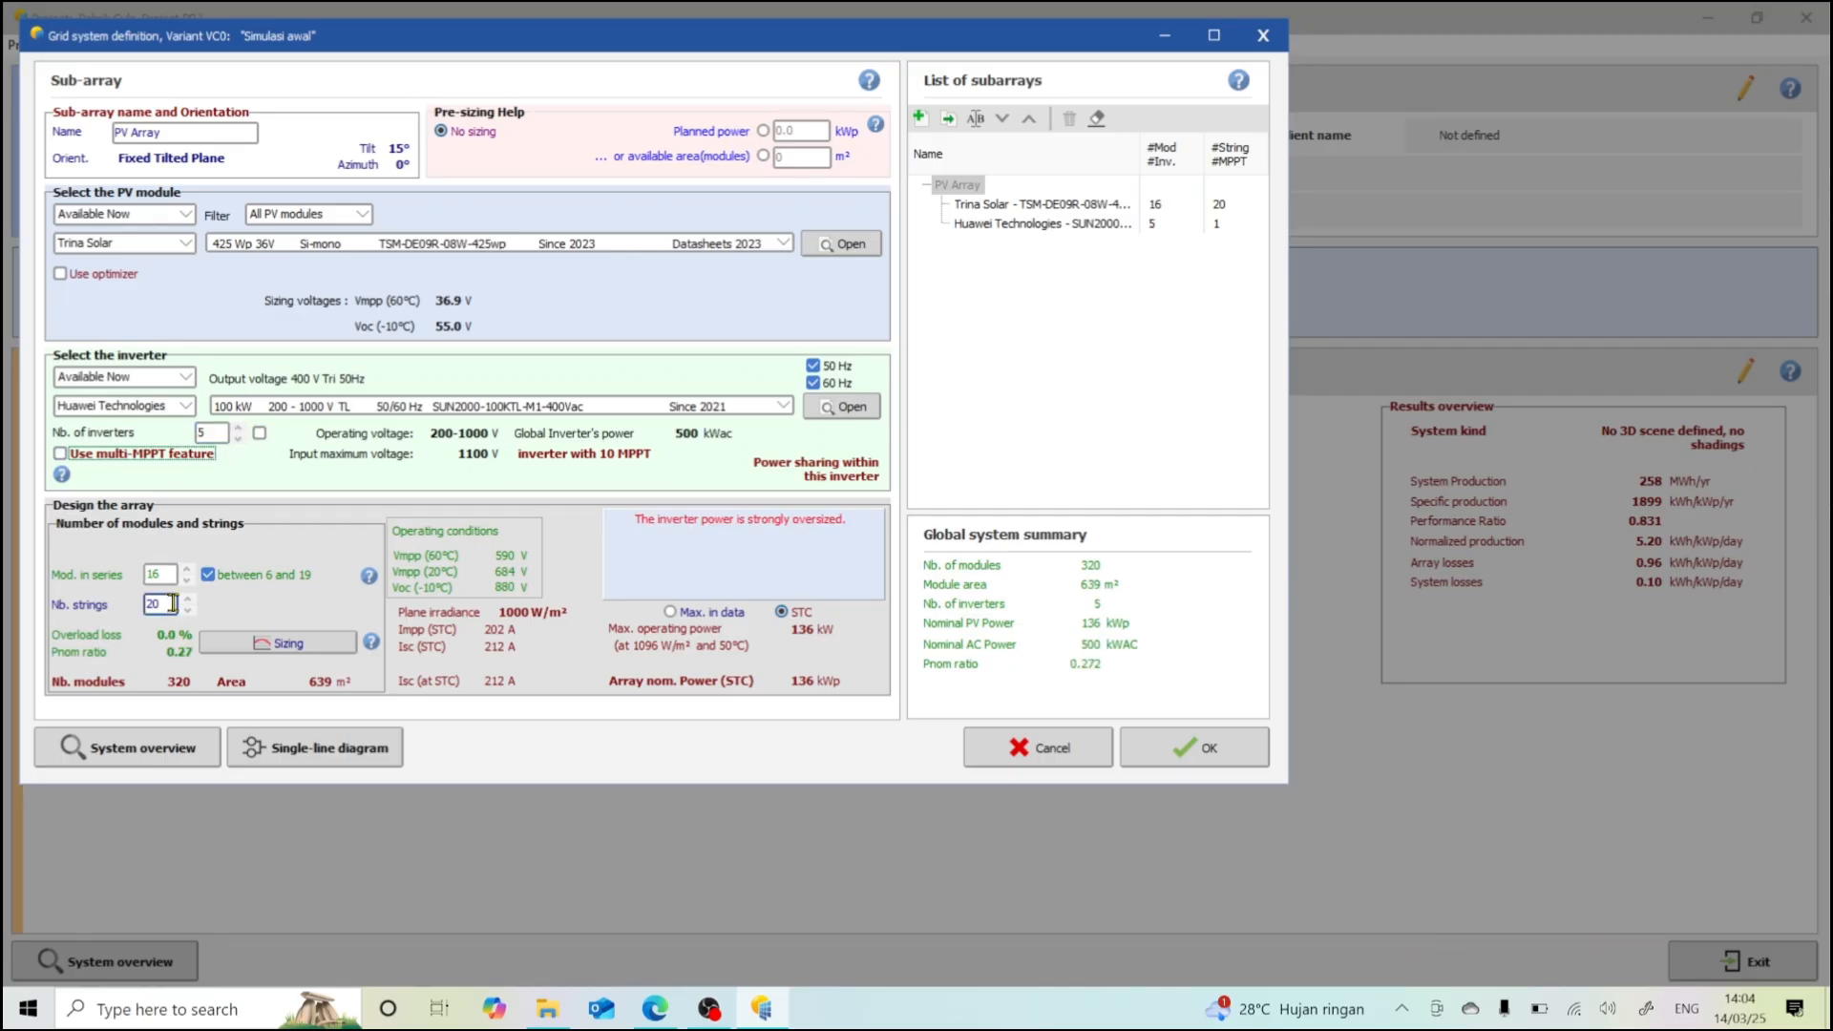
{"action": "double_click", "coordinate": [173, 603]}
{"action": "type", "text": "100"}
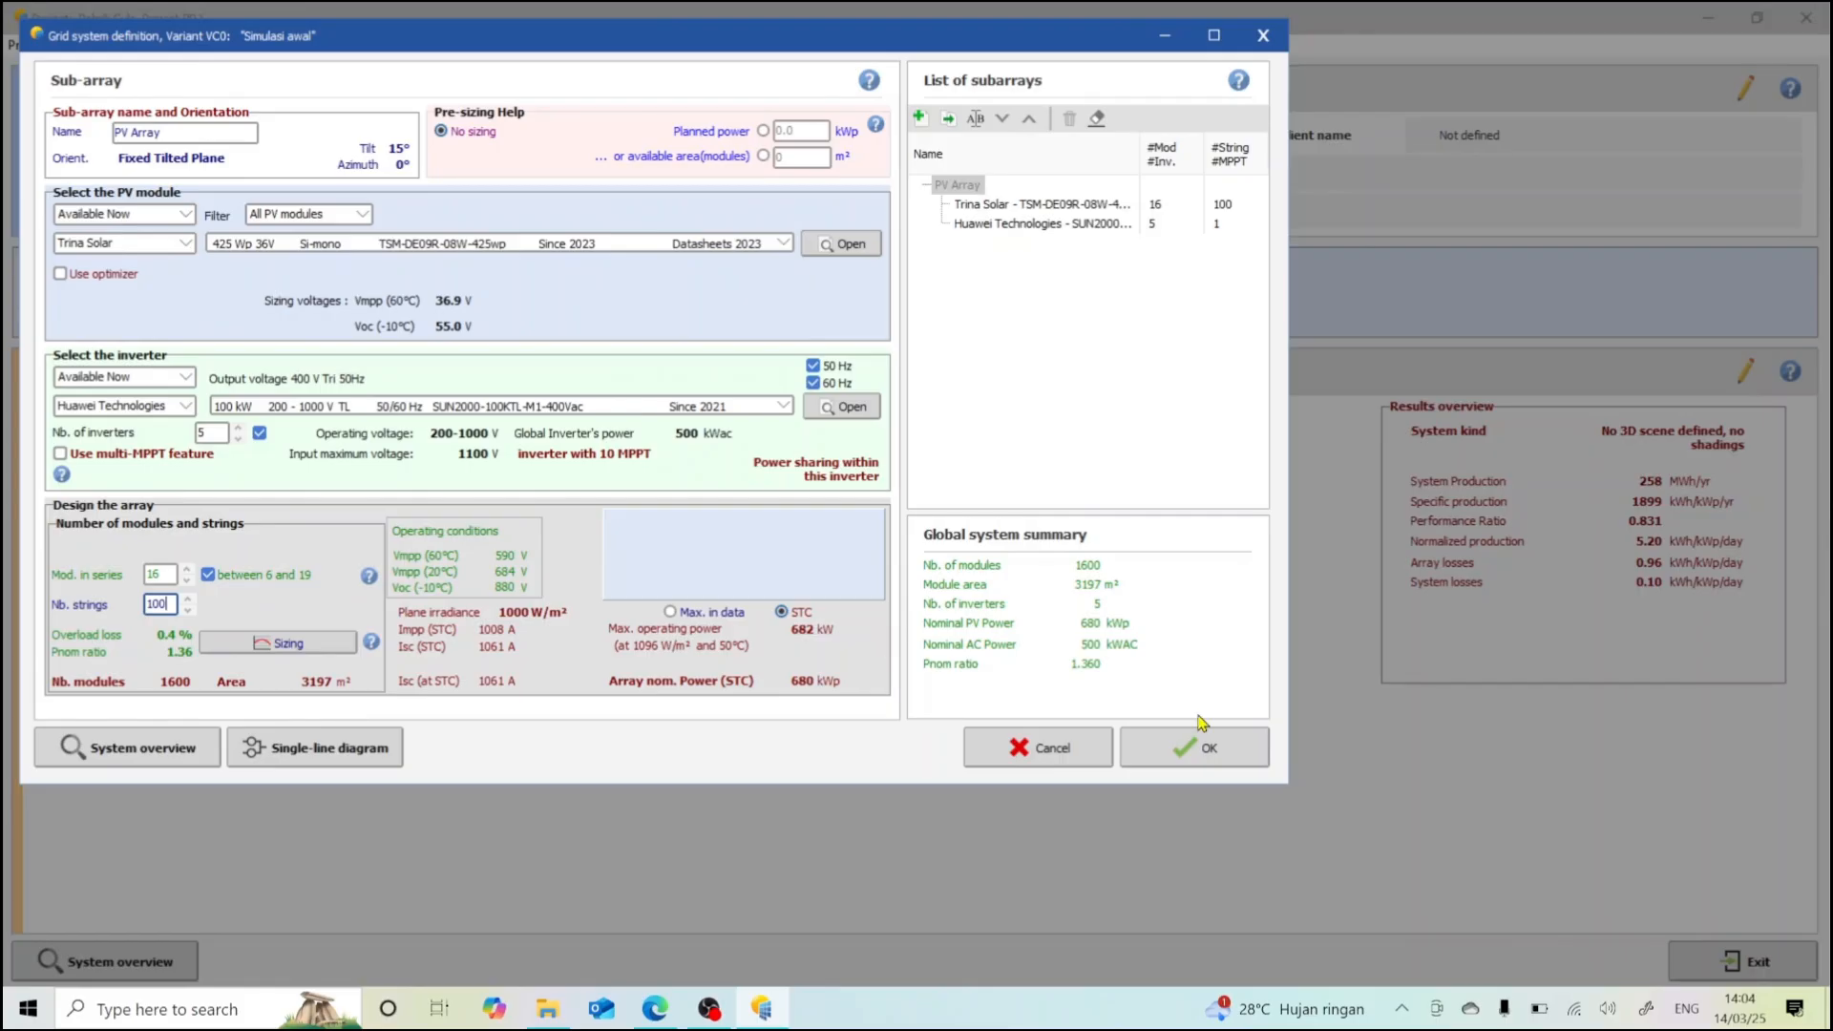
{"action": "left_click", "coordinate": [1212, 754]}
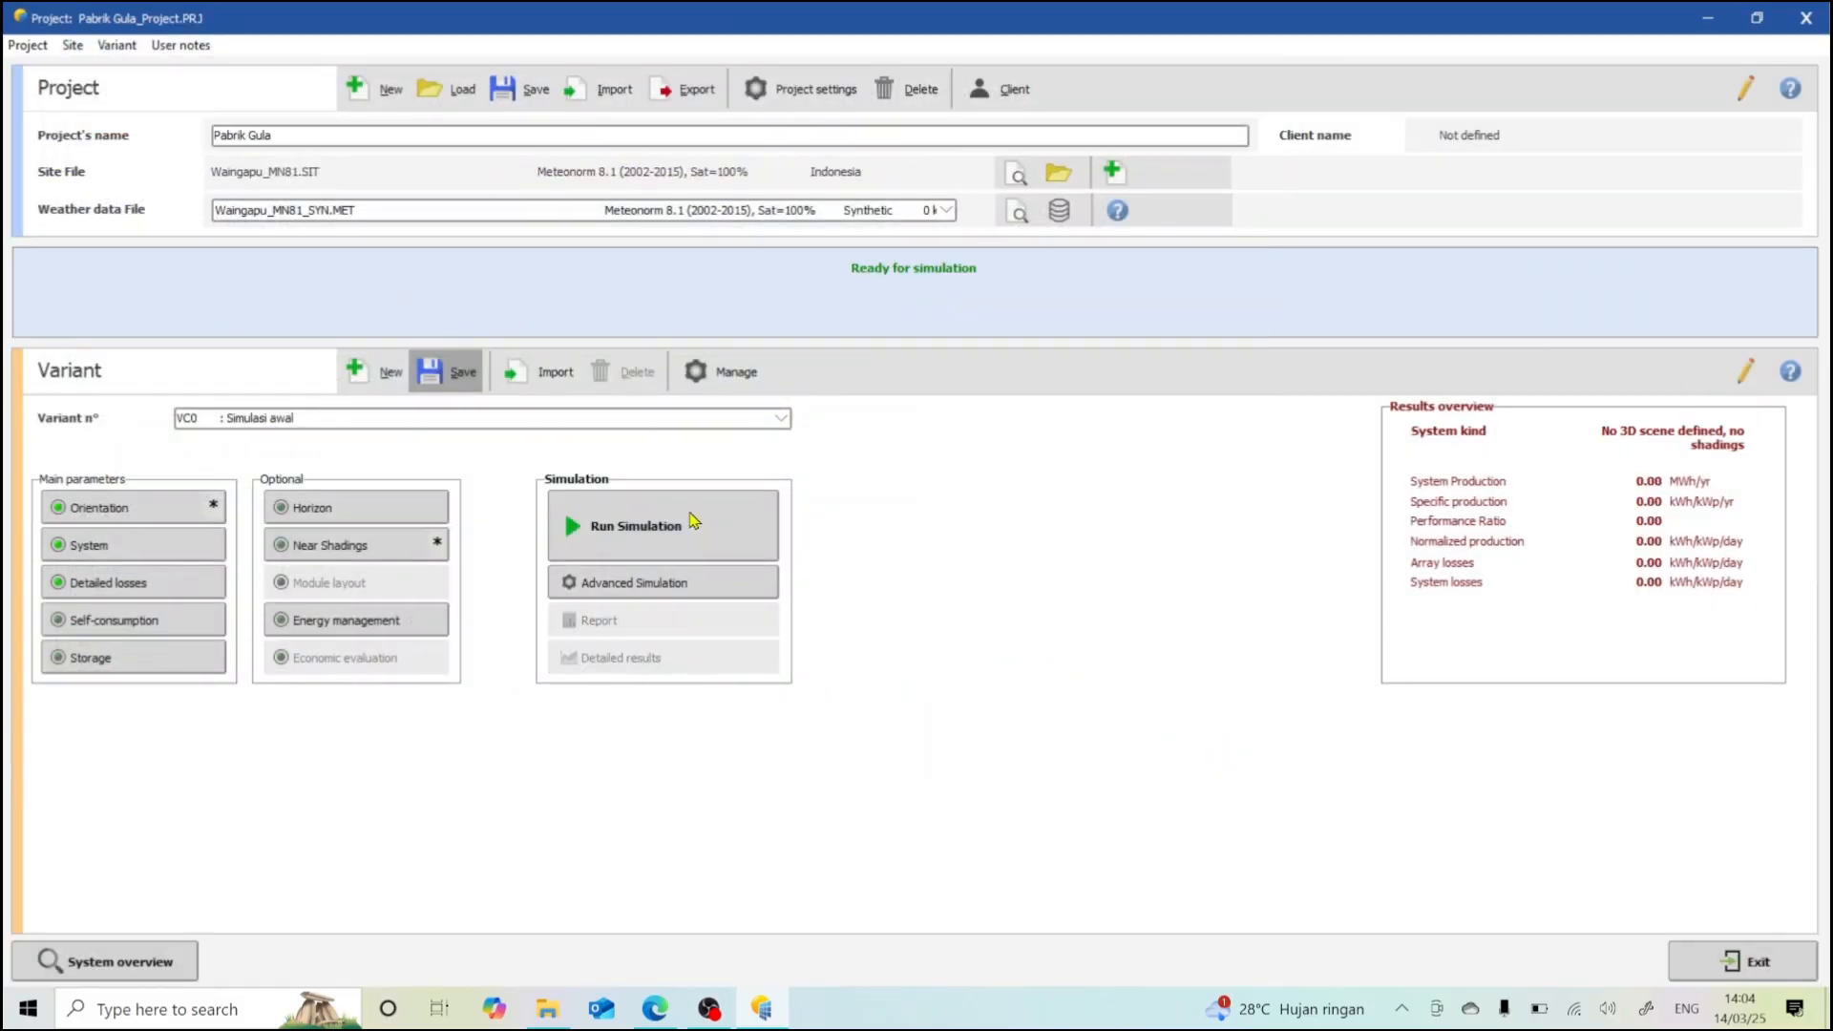
- Run the simulation of the resized system and open its report on page 2, fitted to the page width
{"action": "left_click", "coordinate": [625, 550]}
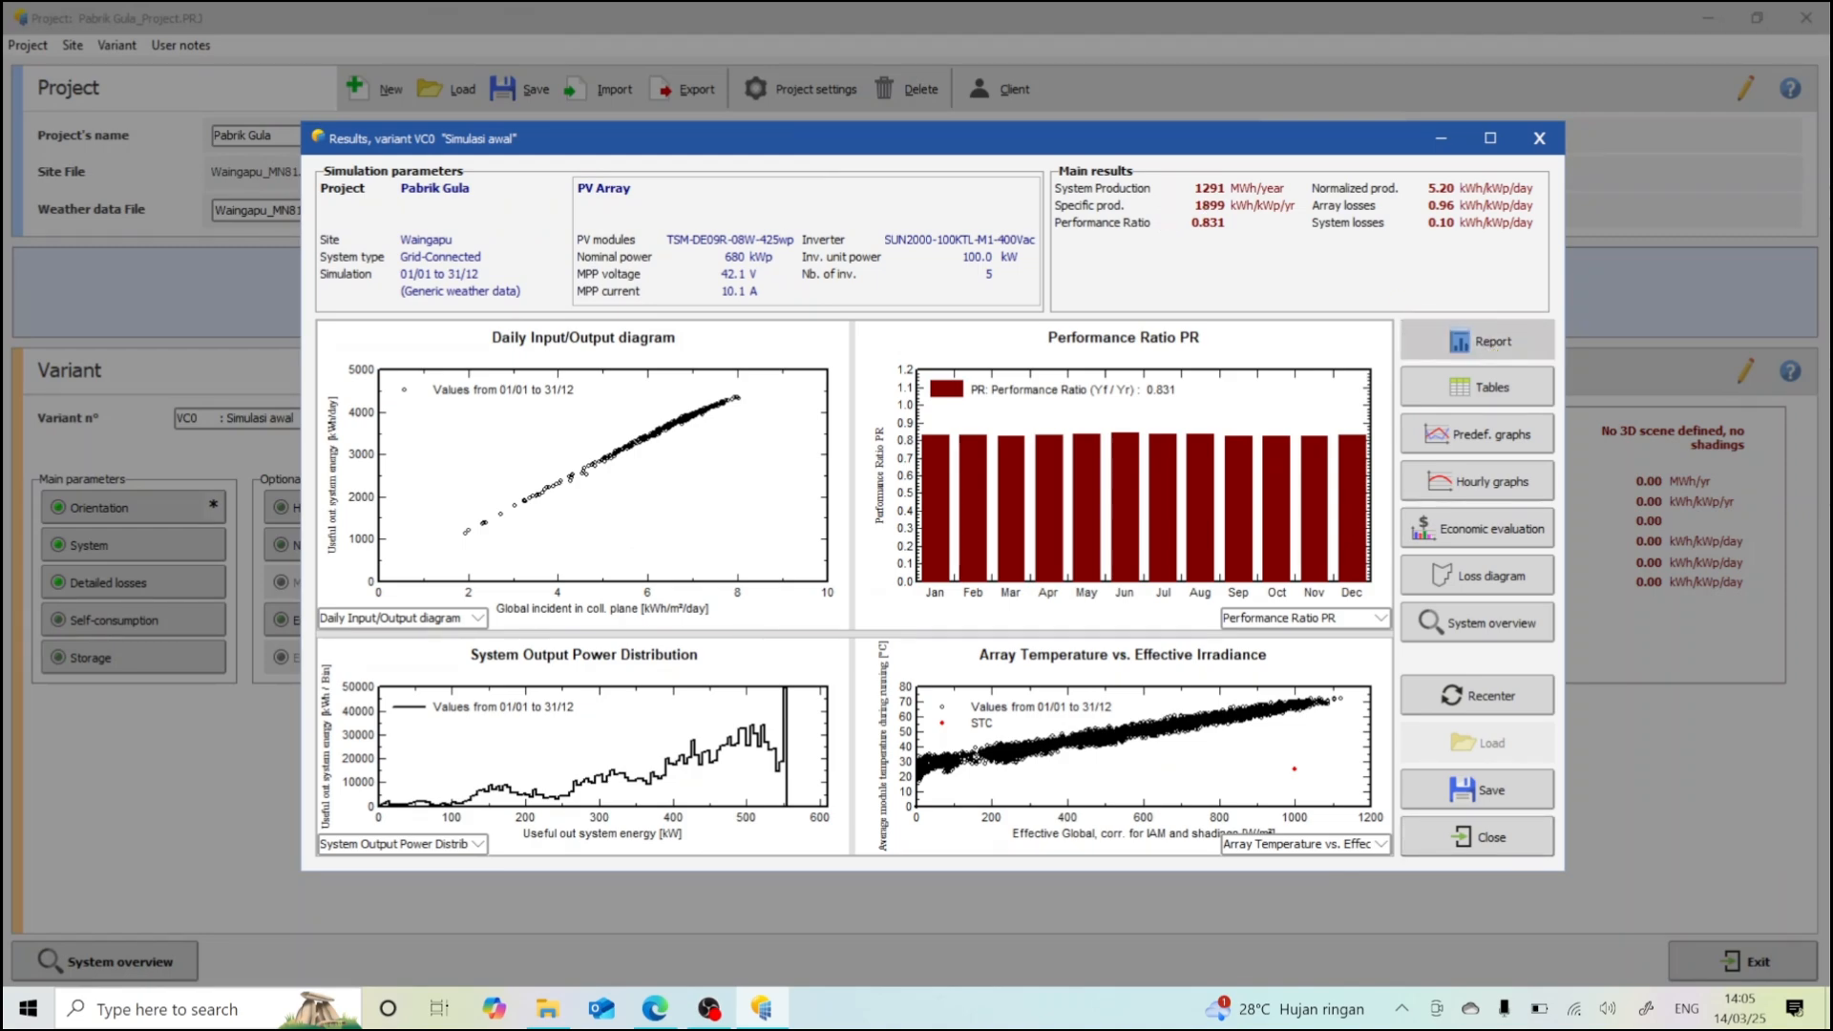
{"action": "left_click", "coordinate": [1491, 349]}
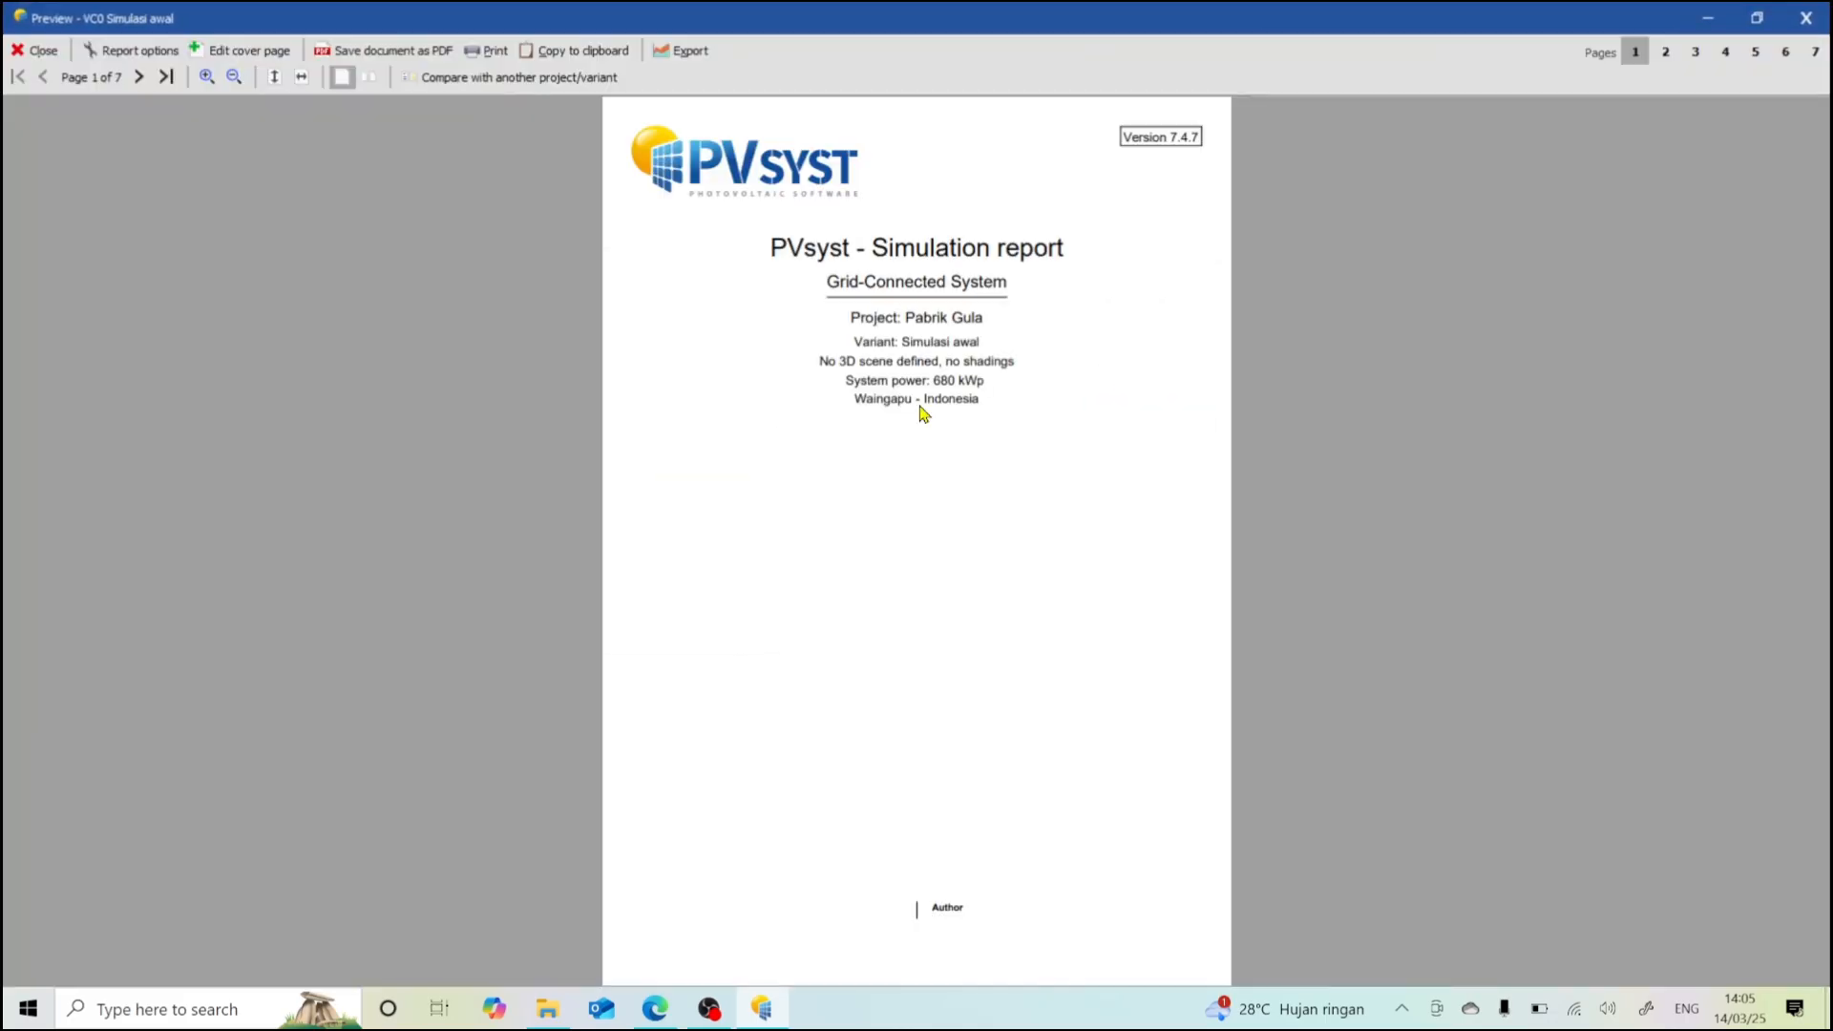
{"action": "left_click", "coordinate": [1666, 52]}
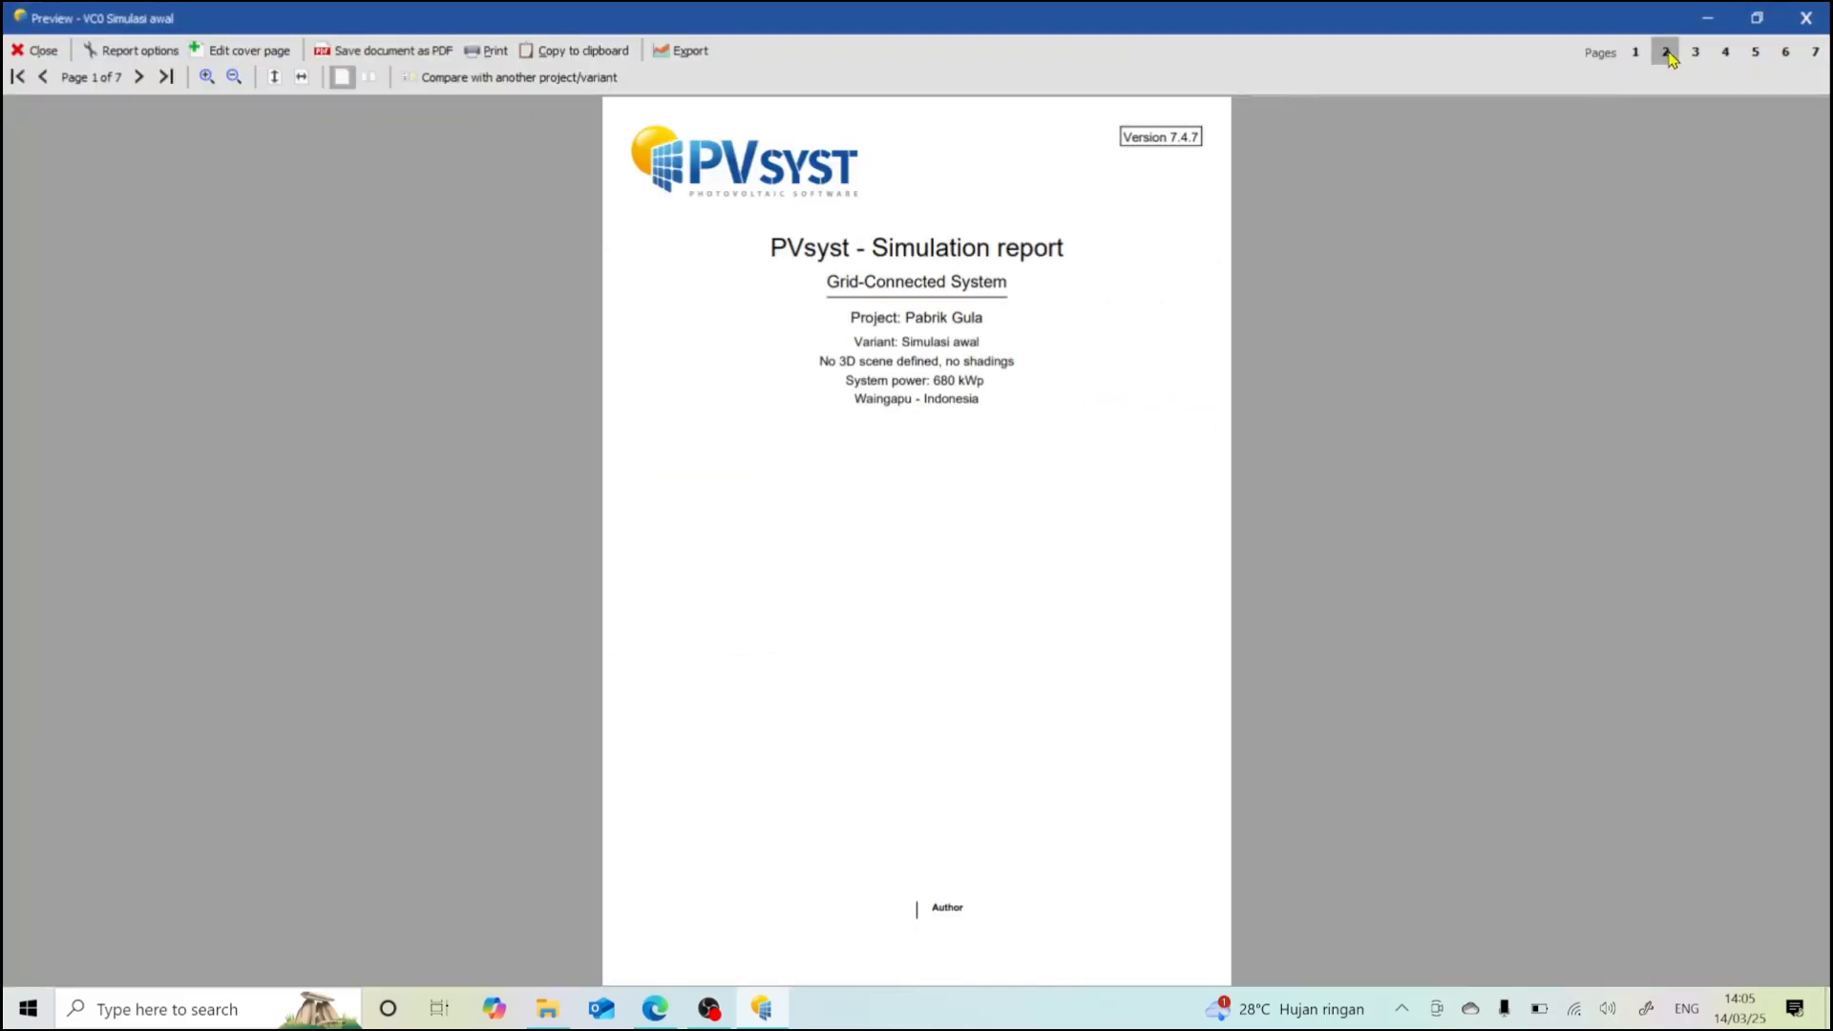
{"action": "left_click", "coordinate": [301, 77]}
- Examine the report's system summary, general parameters, PV array characteristics and array losses
{"action": "scroll", "coordinate": [564, 596], "scroll_direction": "down", "scroll_amount": 8}
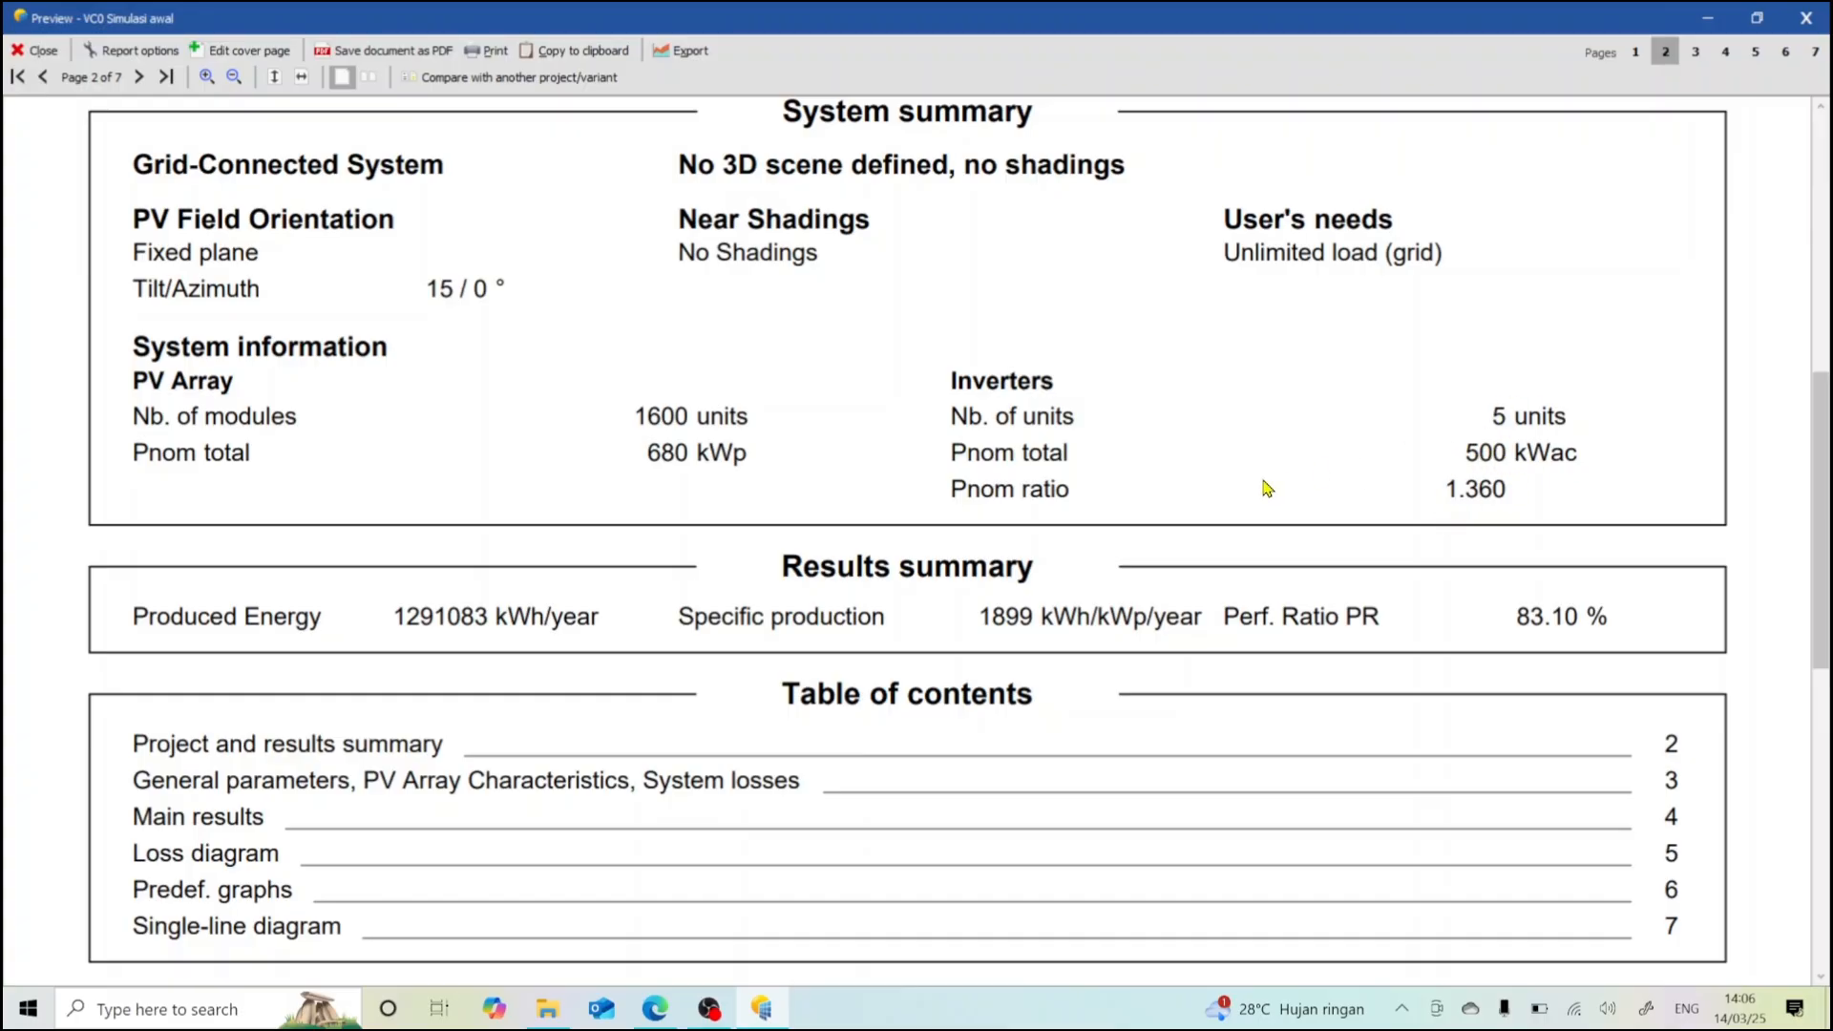
{"action": "scroll", "coordinate": [1266, 488], "scroll_direction": "down", "scroll_amount": 8}
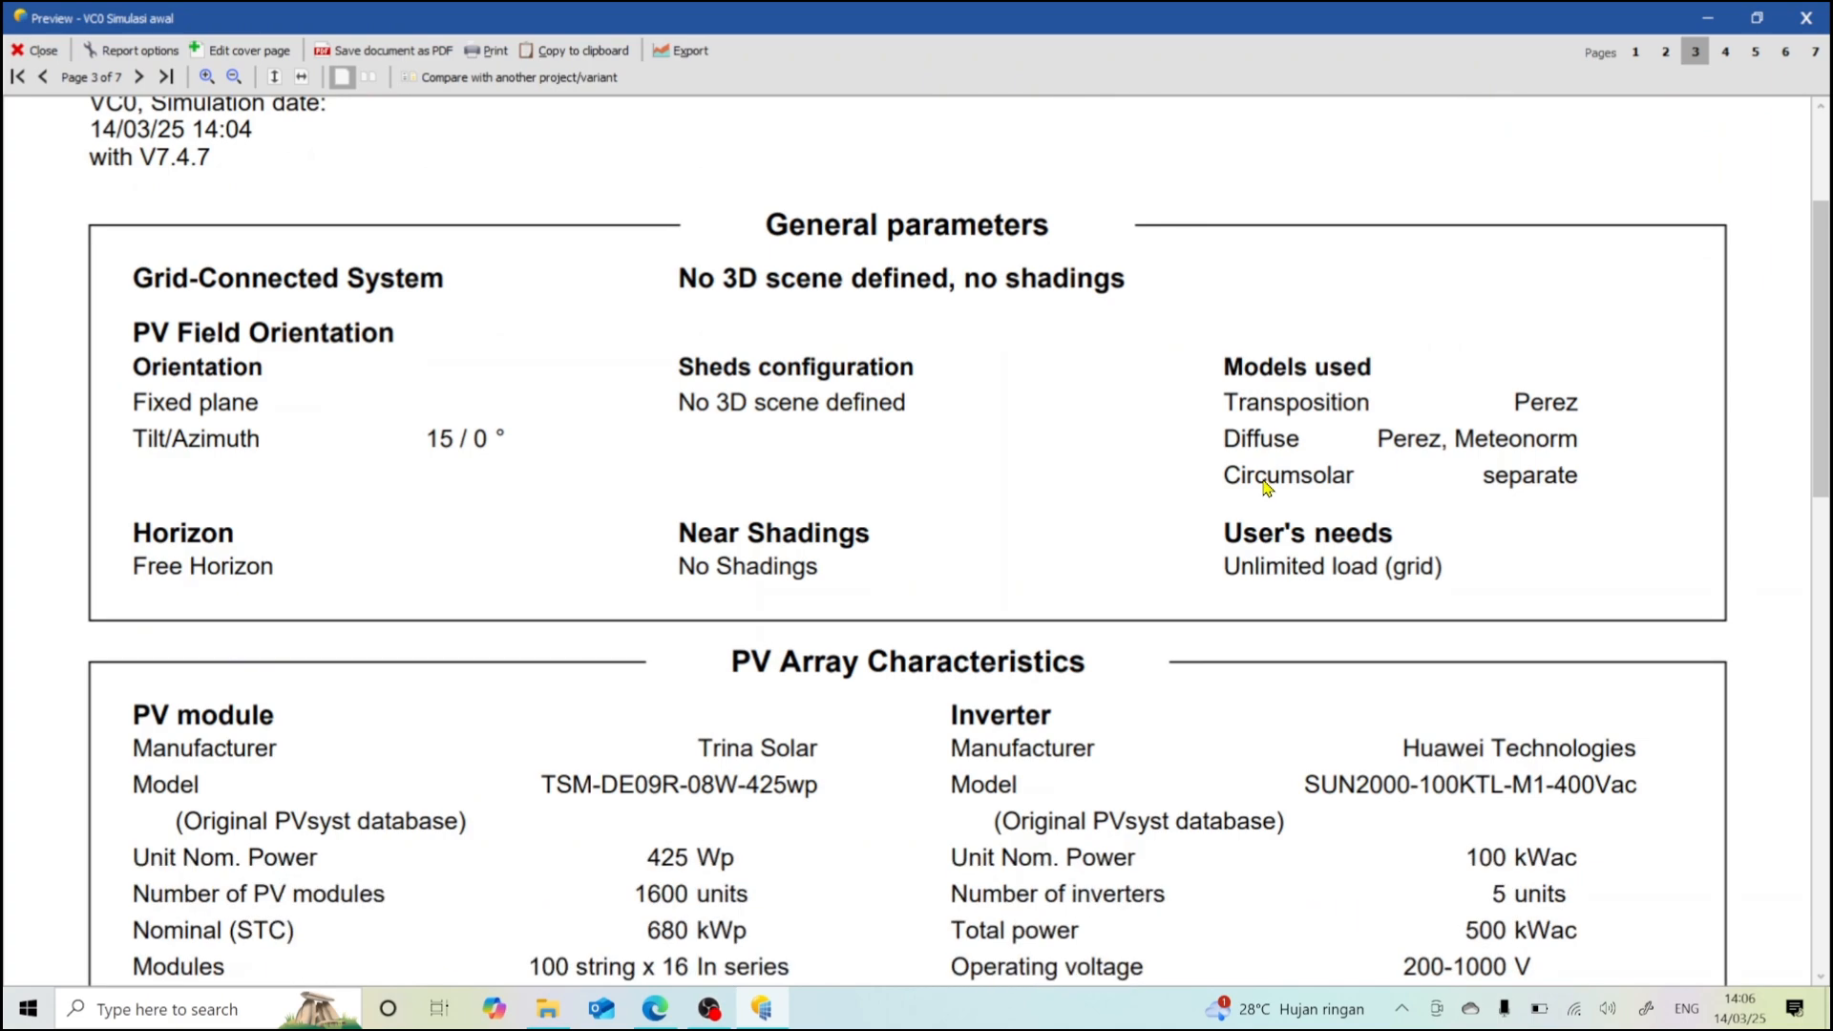
{"action": "scroll", "coordinate": [1266, 488], "scroll_direction": "down", "scroll_amount": 4}
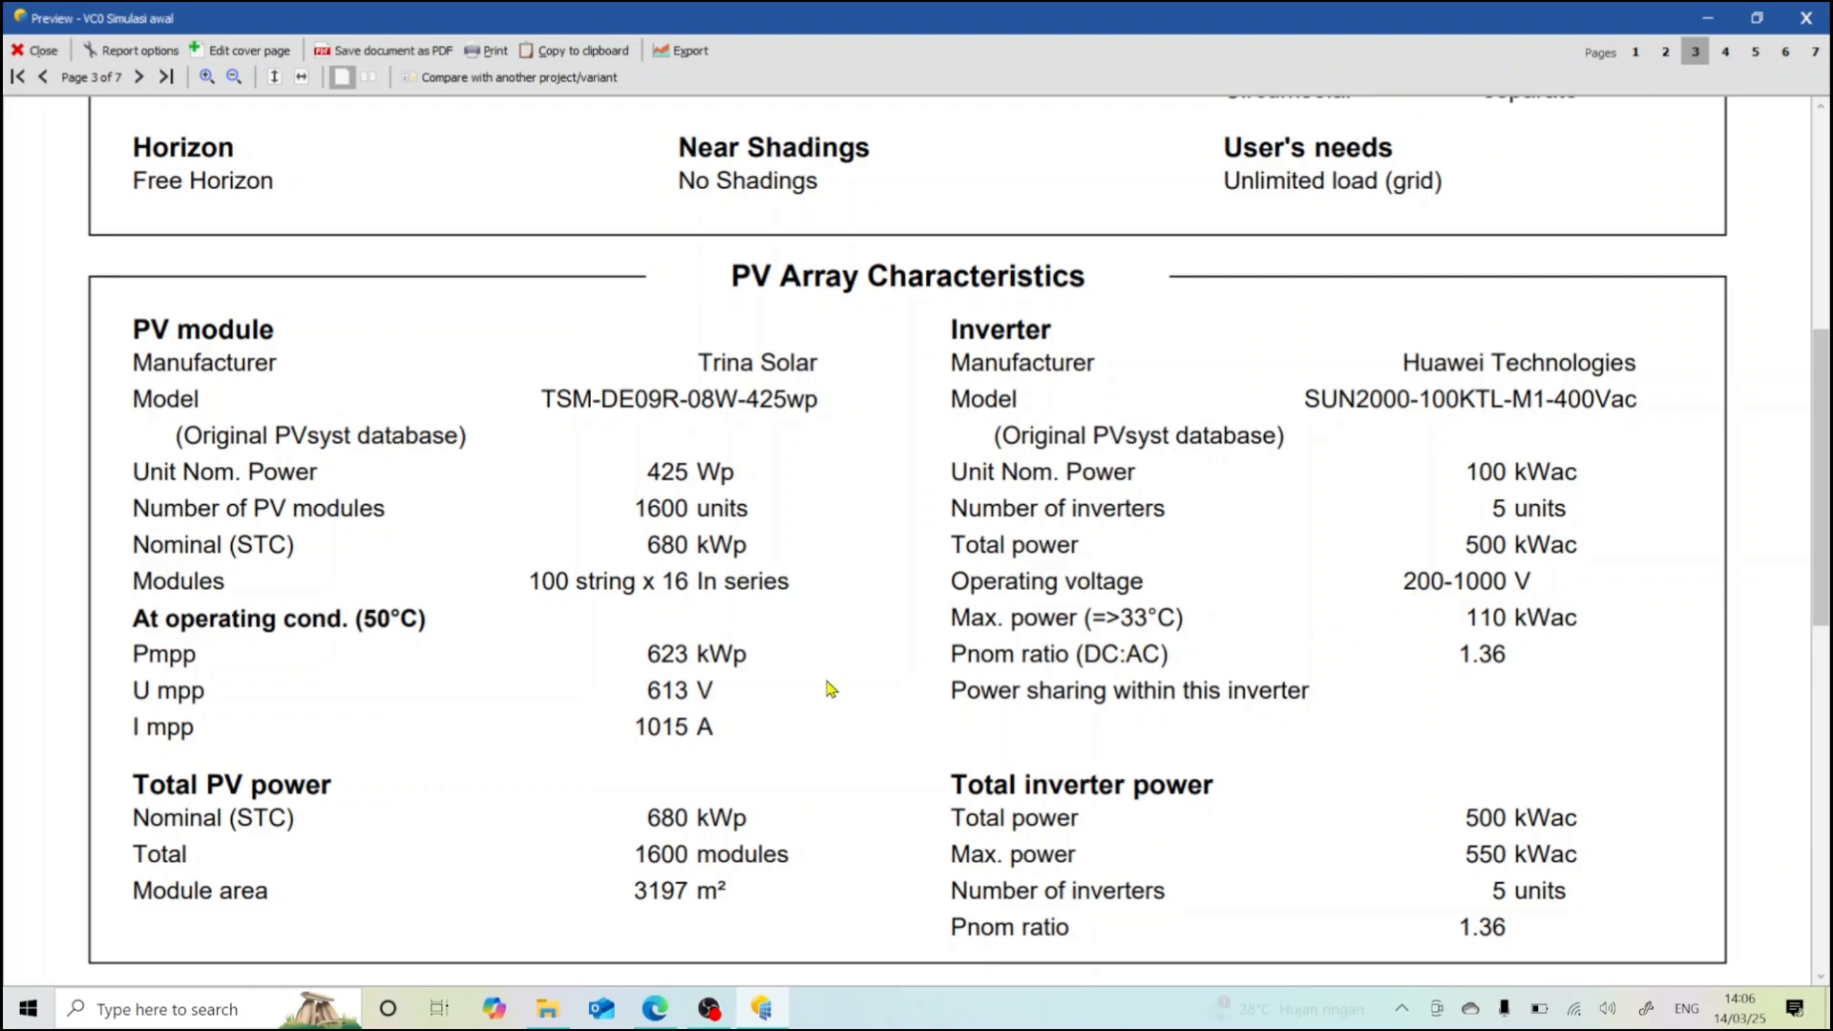
{"action": "scroll", "coordinate": [731, 729], "scroll_direction": "down", "scroll_amount": 3}
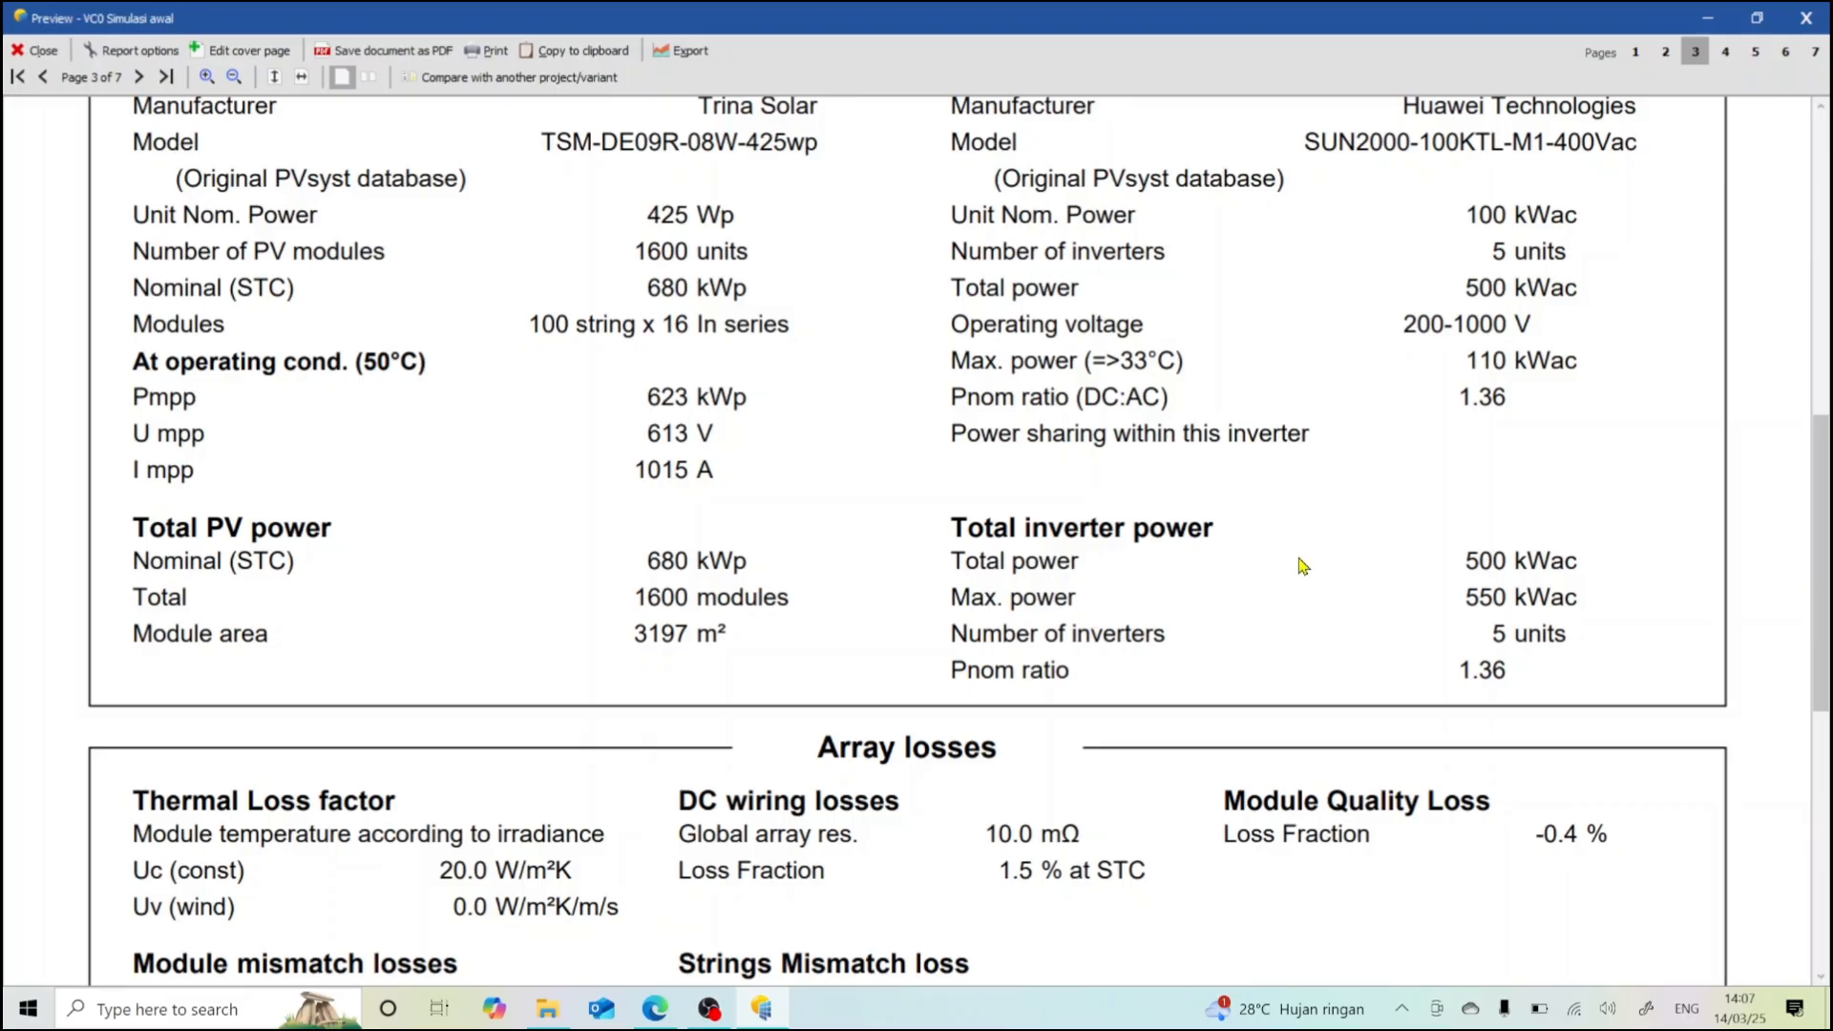
{"action": "scroll", "coordinate": [1303, 566], "scroll_direction": "down", "scroll_amount": 4}
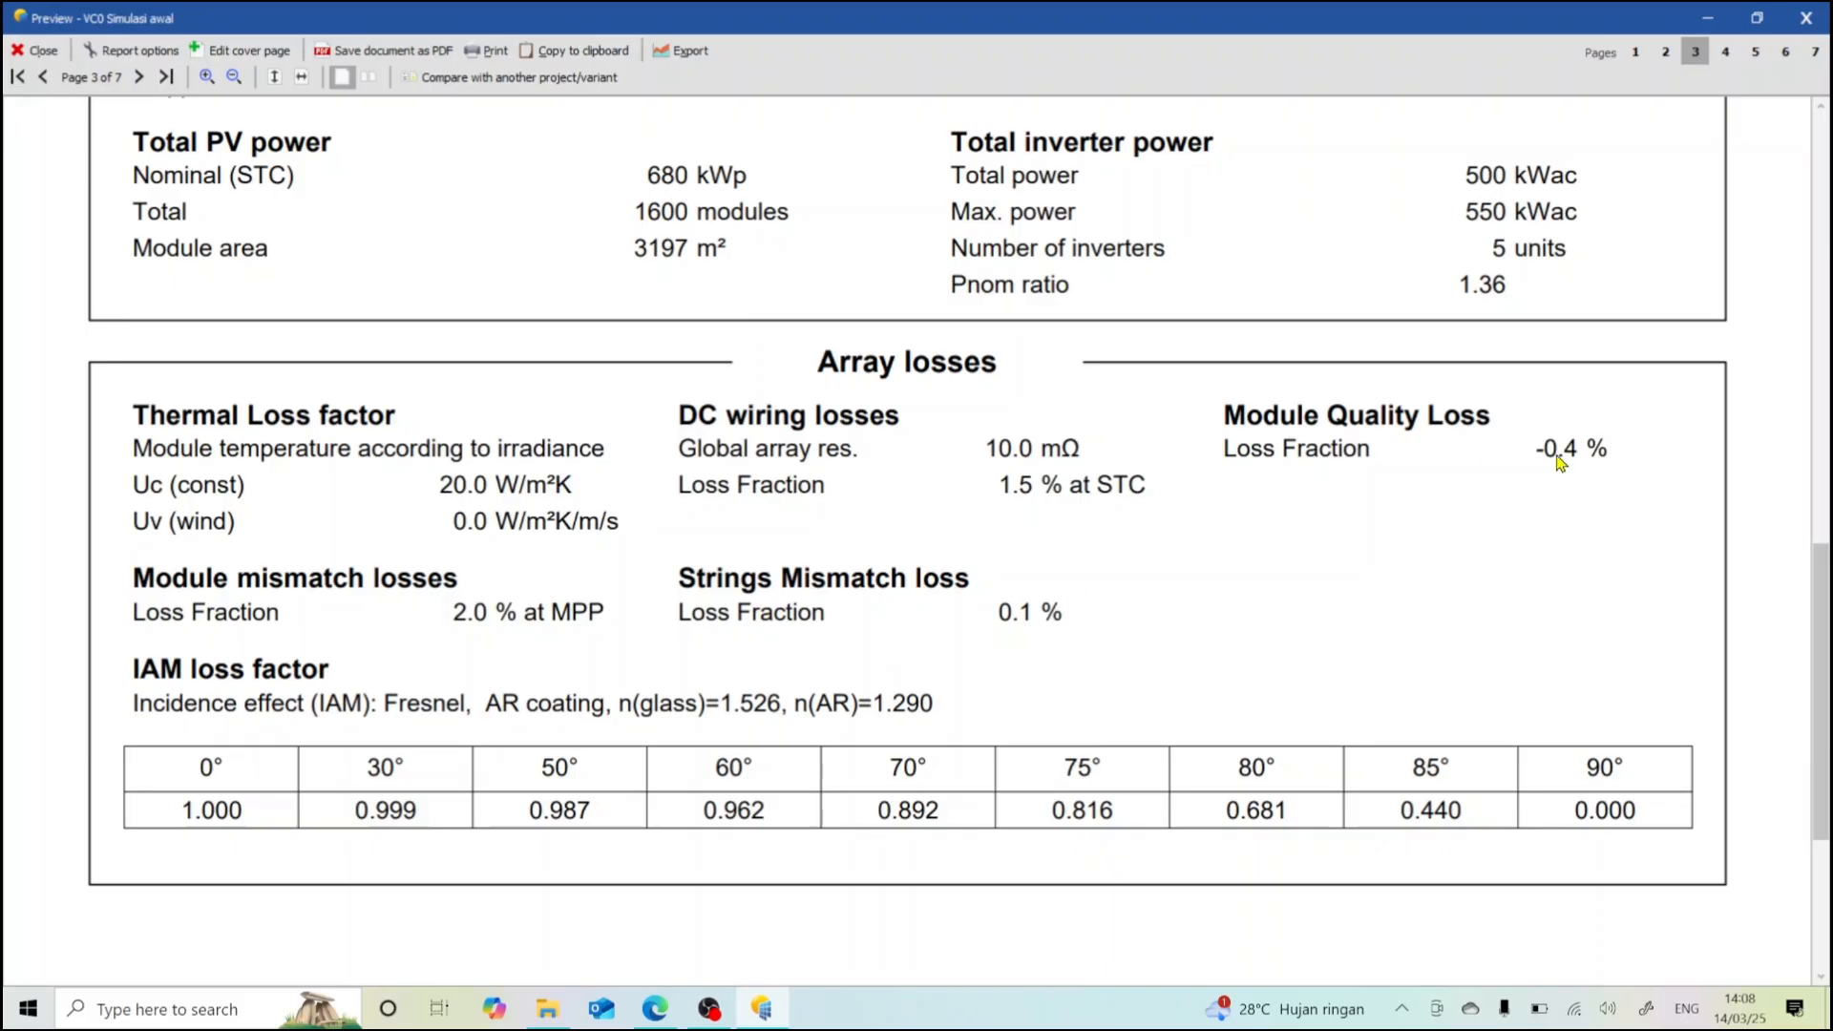
- Examine the main results on page 4 of the report, including the production charts and monthly balances table
{"action": "left_click", "coordinate": [1726, 53]}
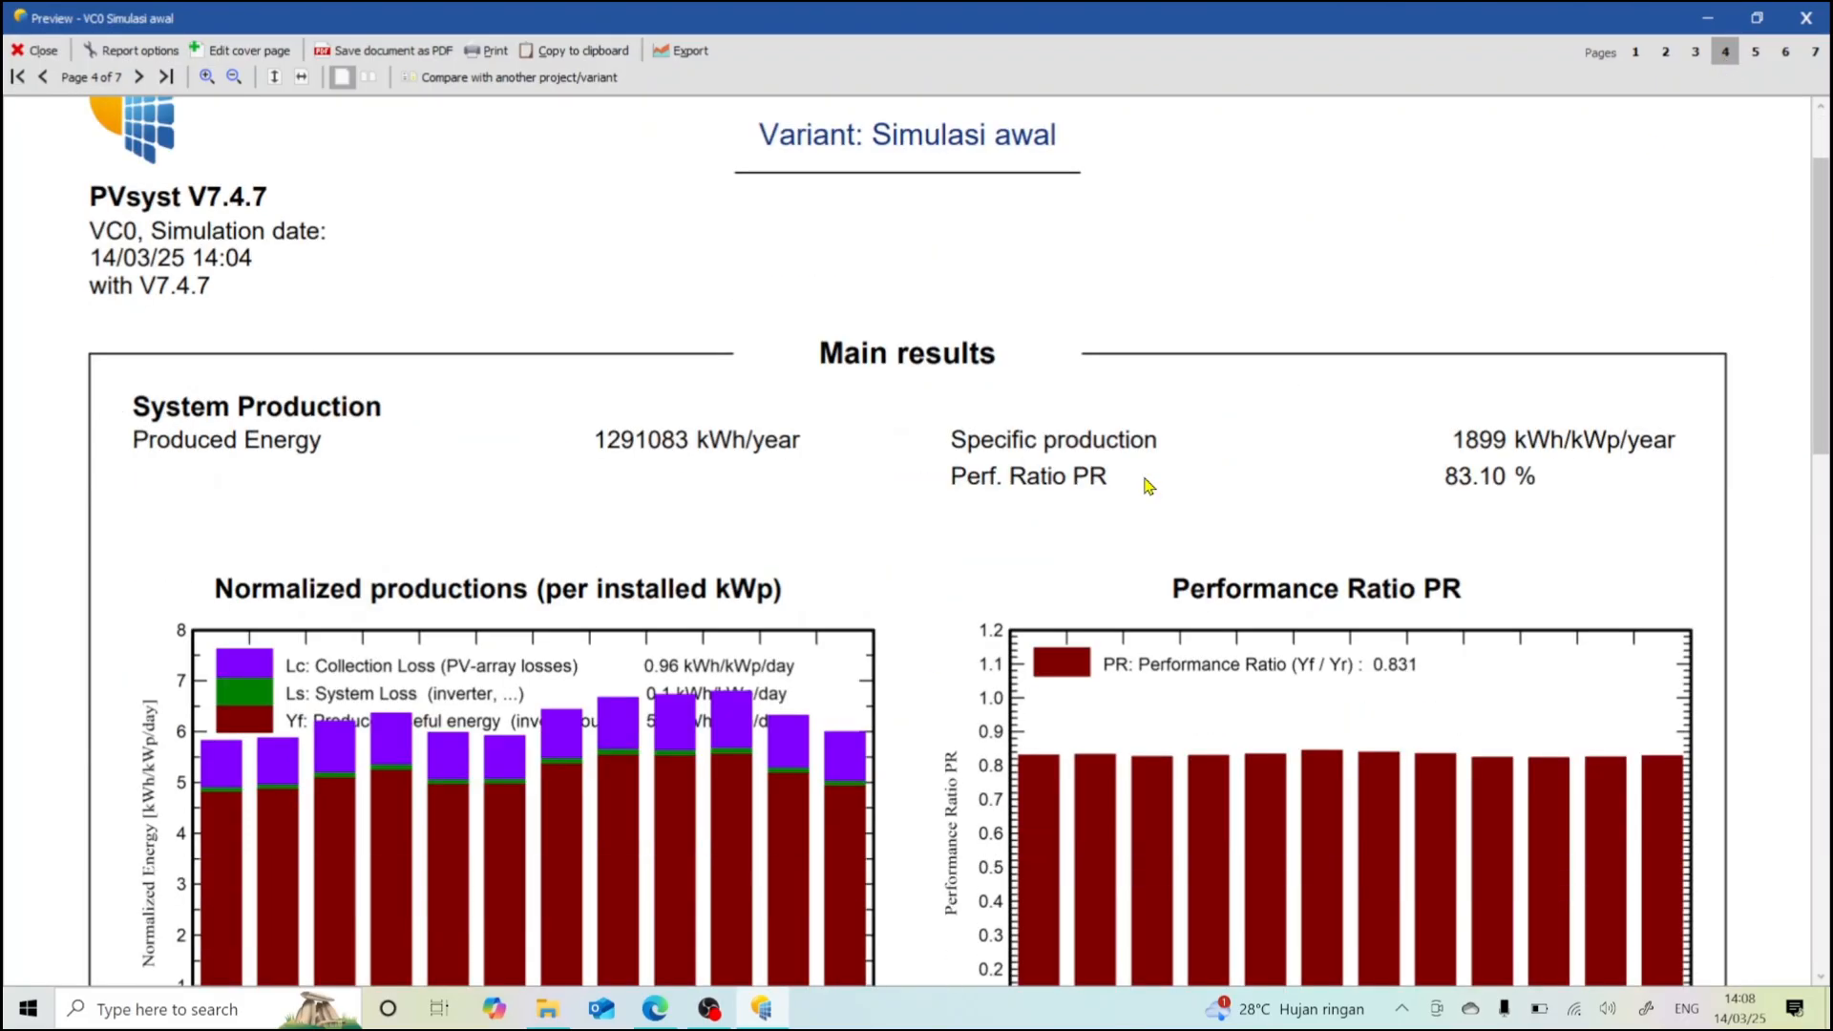
{"action": "scroll", "coordinate": [1148, 487], "scroll_direction": "down", "scroll_amount": 1}
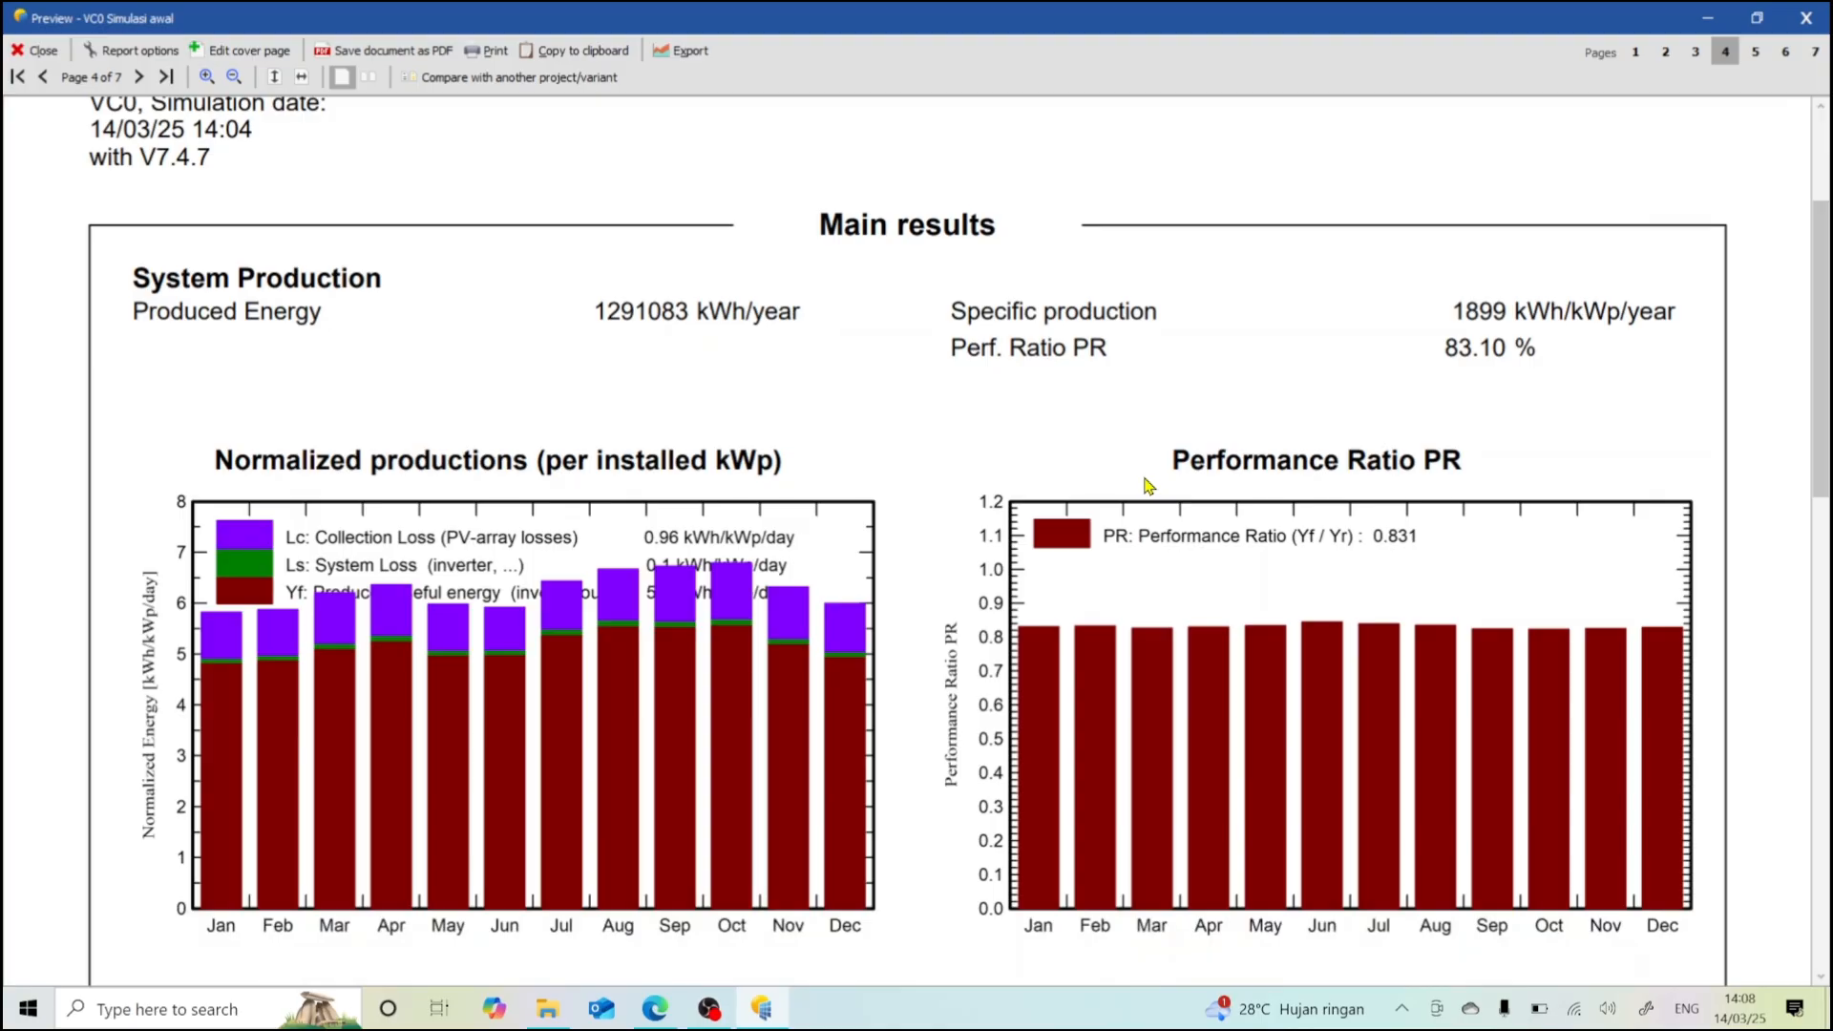
{"action": "scroll", "coordinate": [1149, 487], "scroll_direction": "down", "scroll_amount": 5}
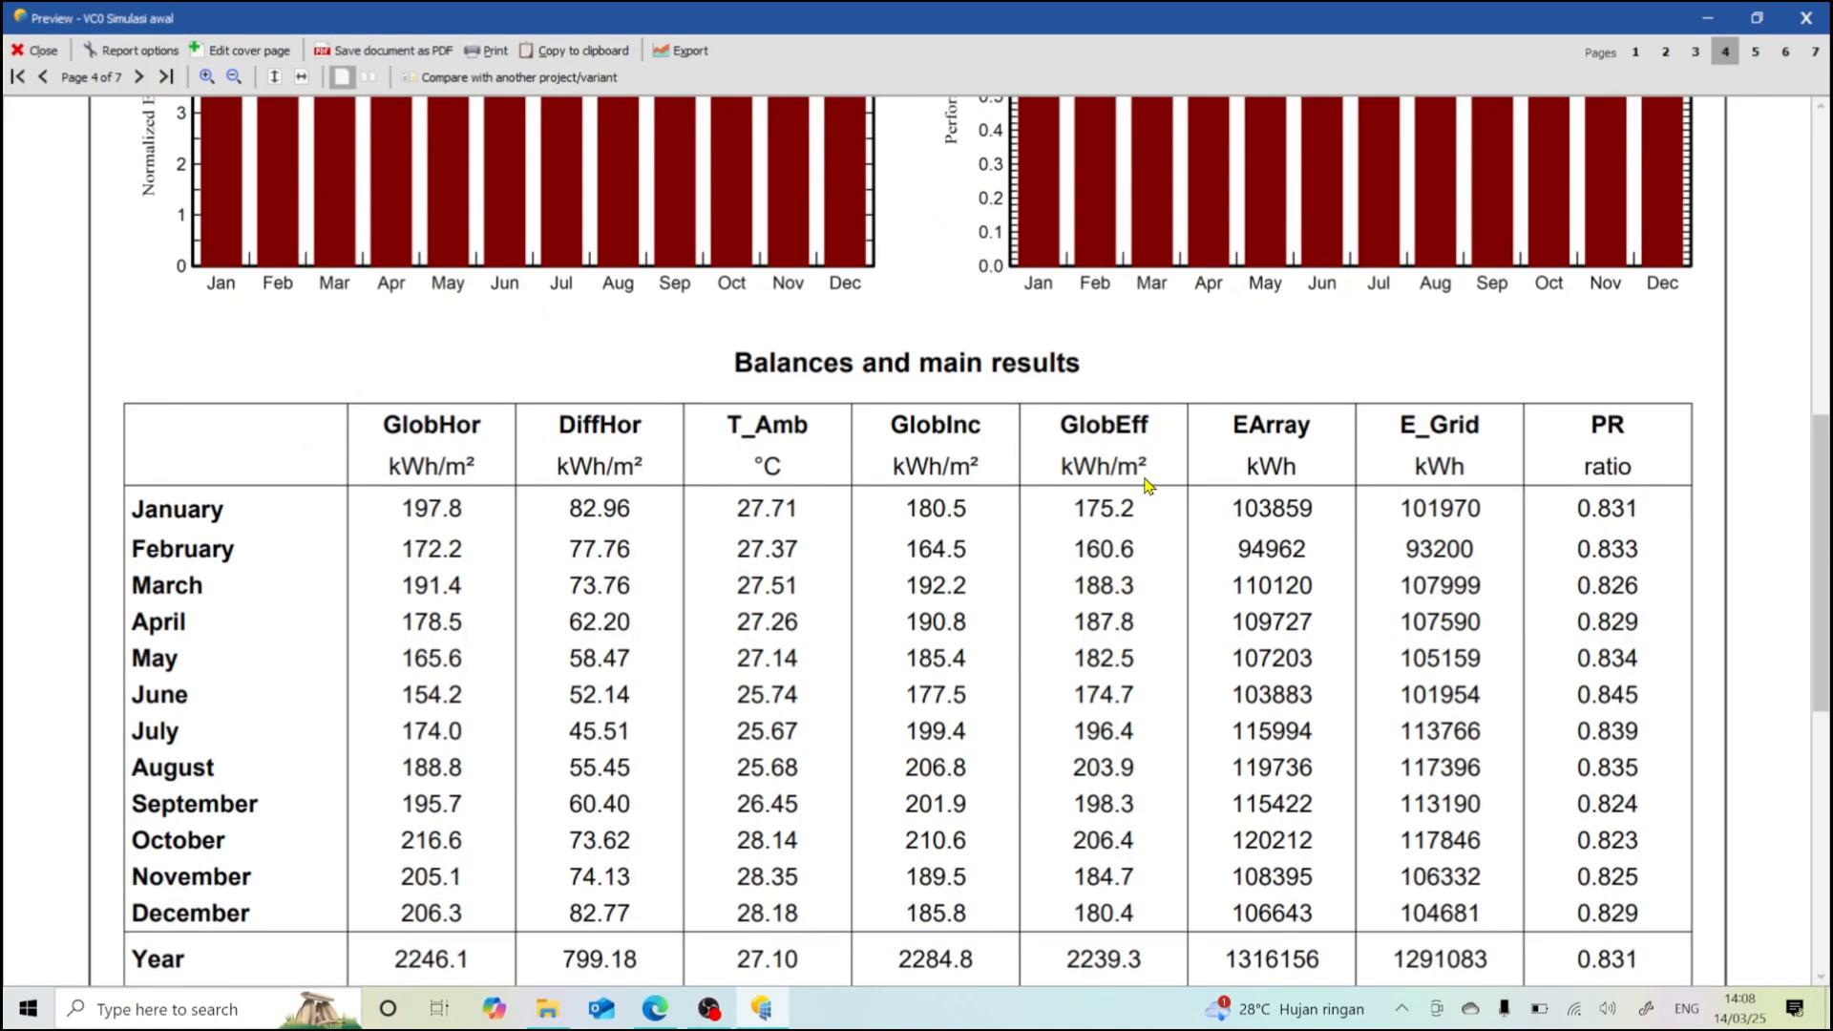
{"action": "scroll", "coordinate": [1148, 487], "scroll_direction": "down", "scroll_amount": 1}
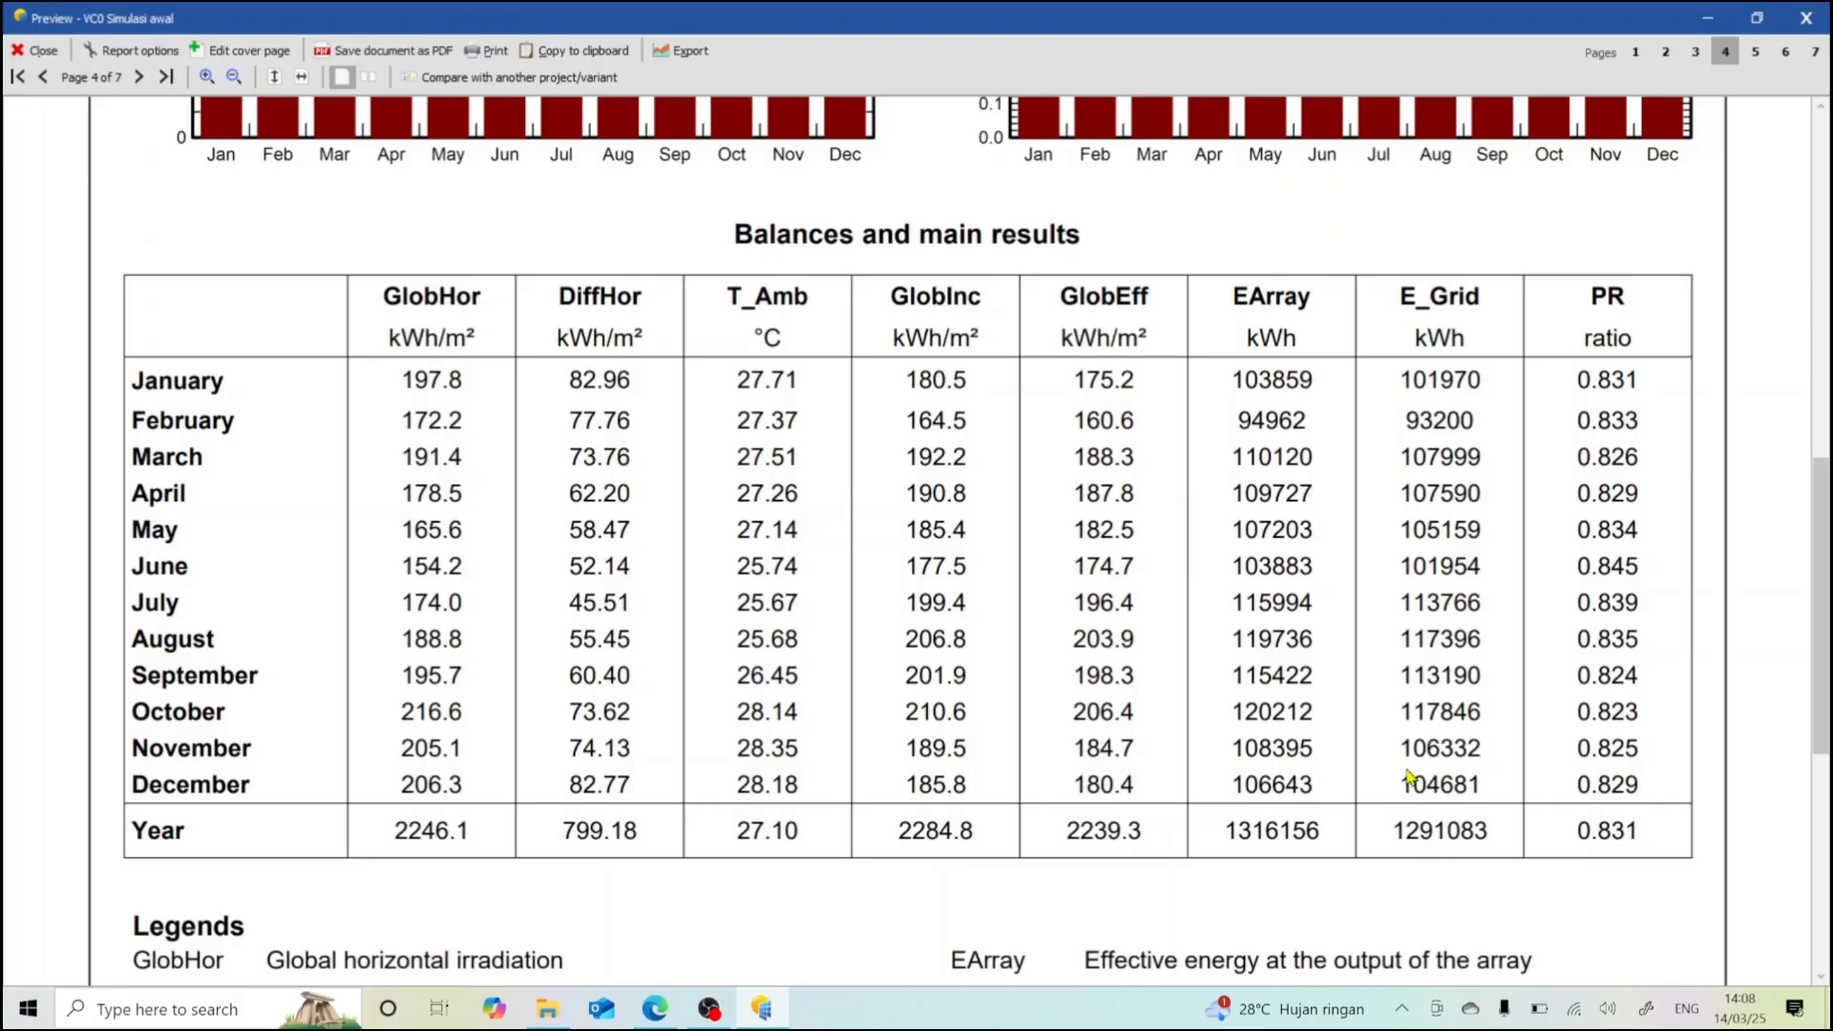
- Examine the report's loss diagram from global horizontal irradiation down to the energy injected into the grid
{"action": "scroll", "coordinate": [1409, 764], "scroll_direction": "down", "scroll_amount": 10}
{"action": "scroll", "coordinate": [1410, 776], "scroll_direction": "down", "scroll_amount": 5}
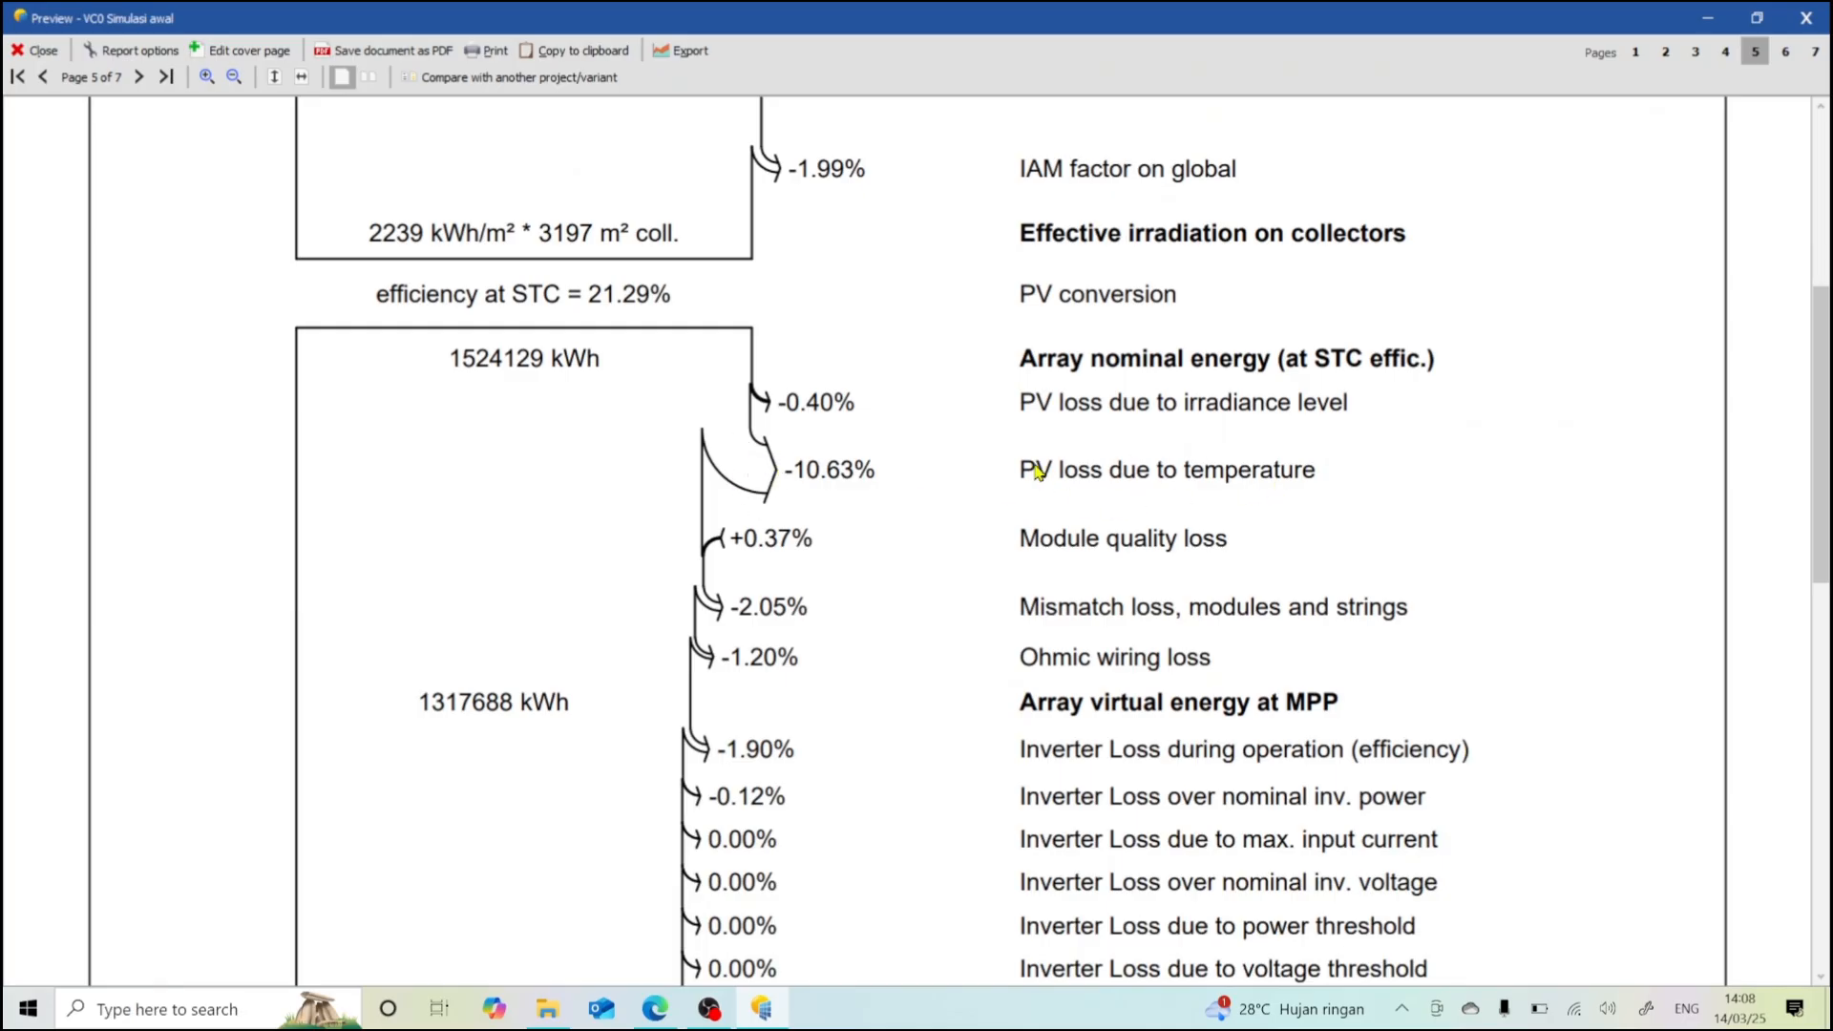
{"action": "scroll", "coordinate": [1036, 471], "scroll_direction": "up", "scroll_amount": 3}
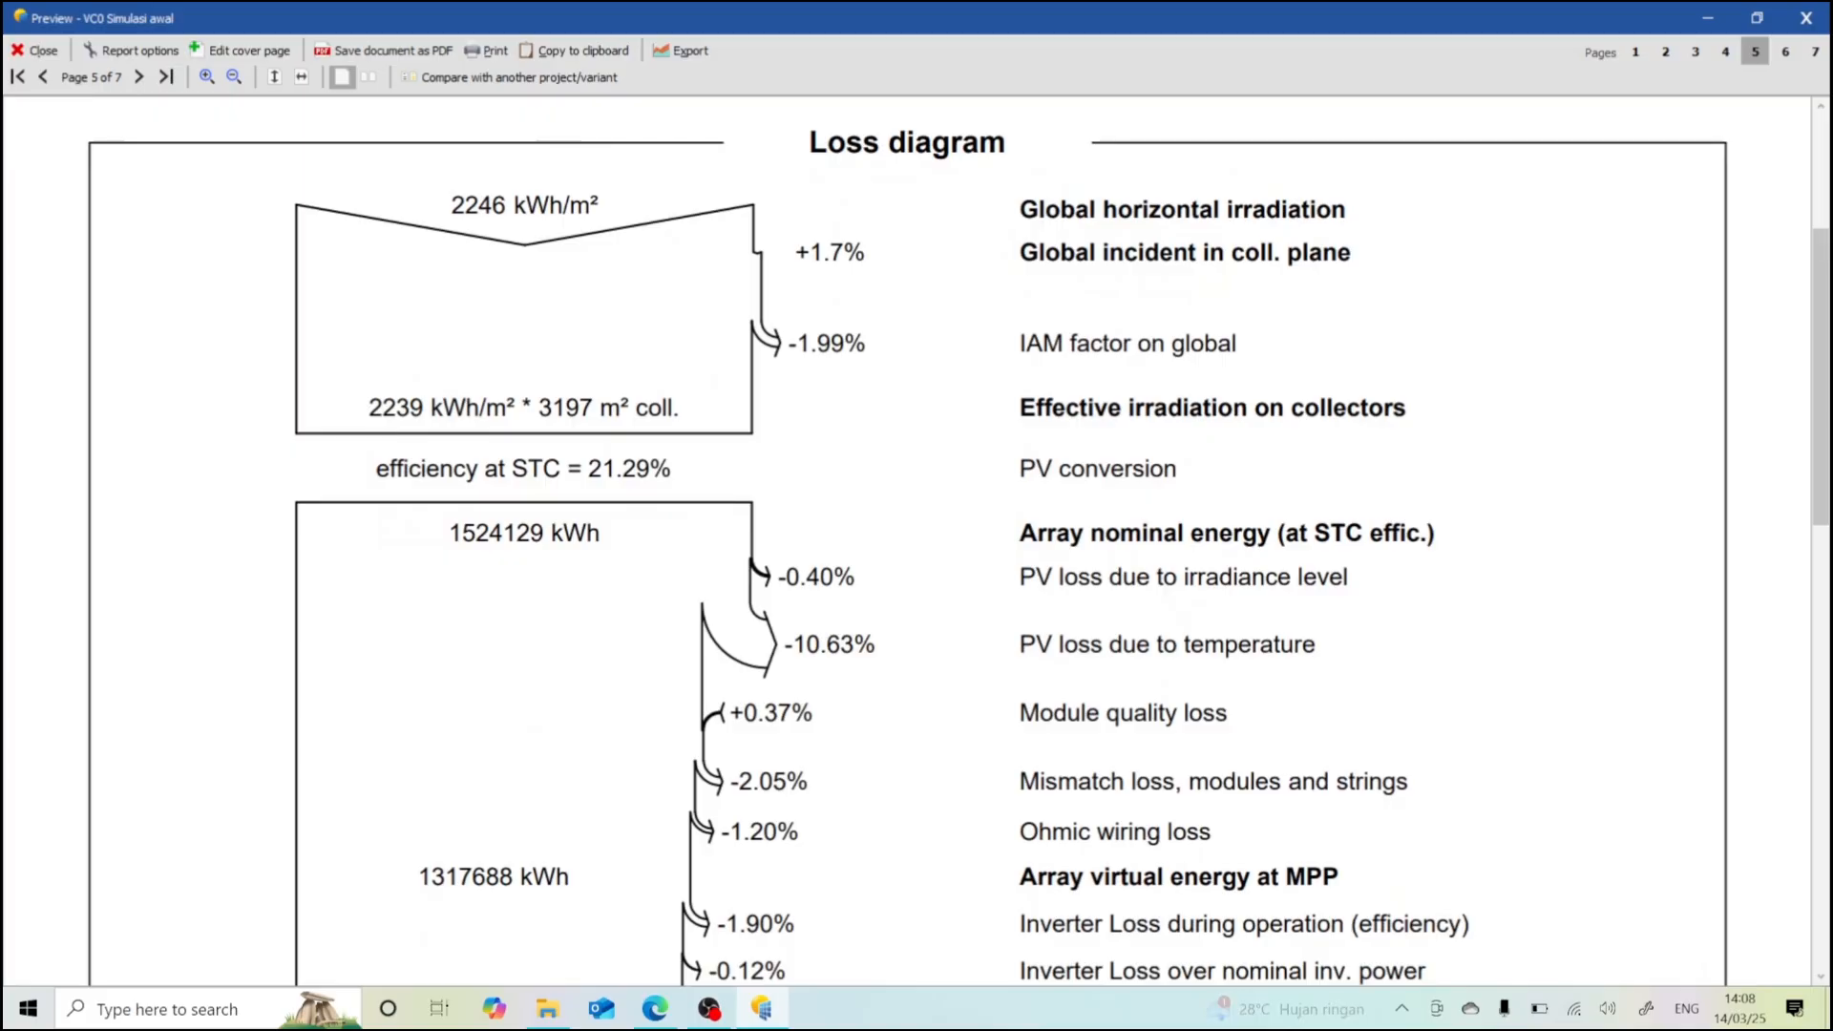
{"action": "scroll", "coordinate": [957, 539], "scroll_direction": "down", "scroll_amount": 4}
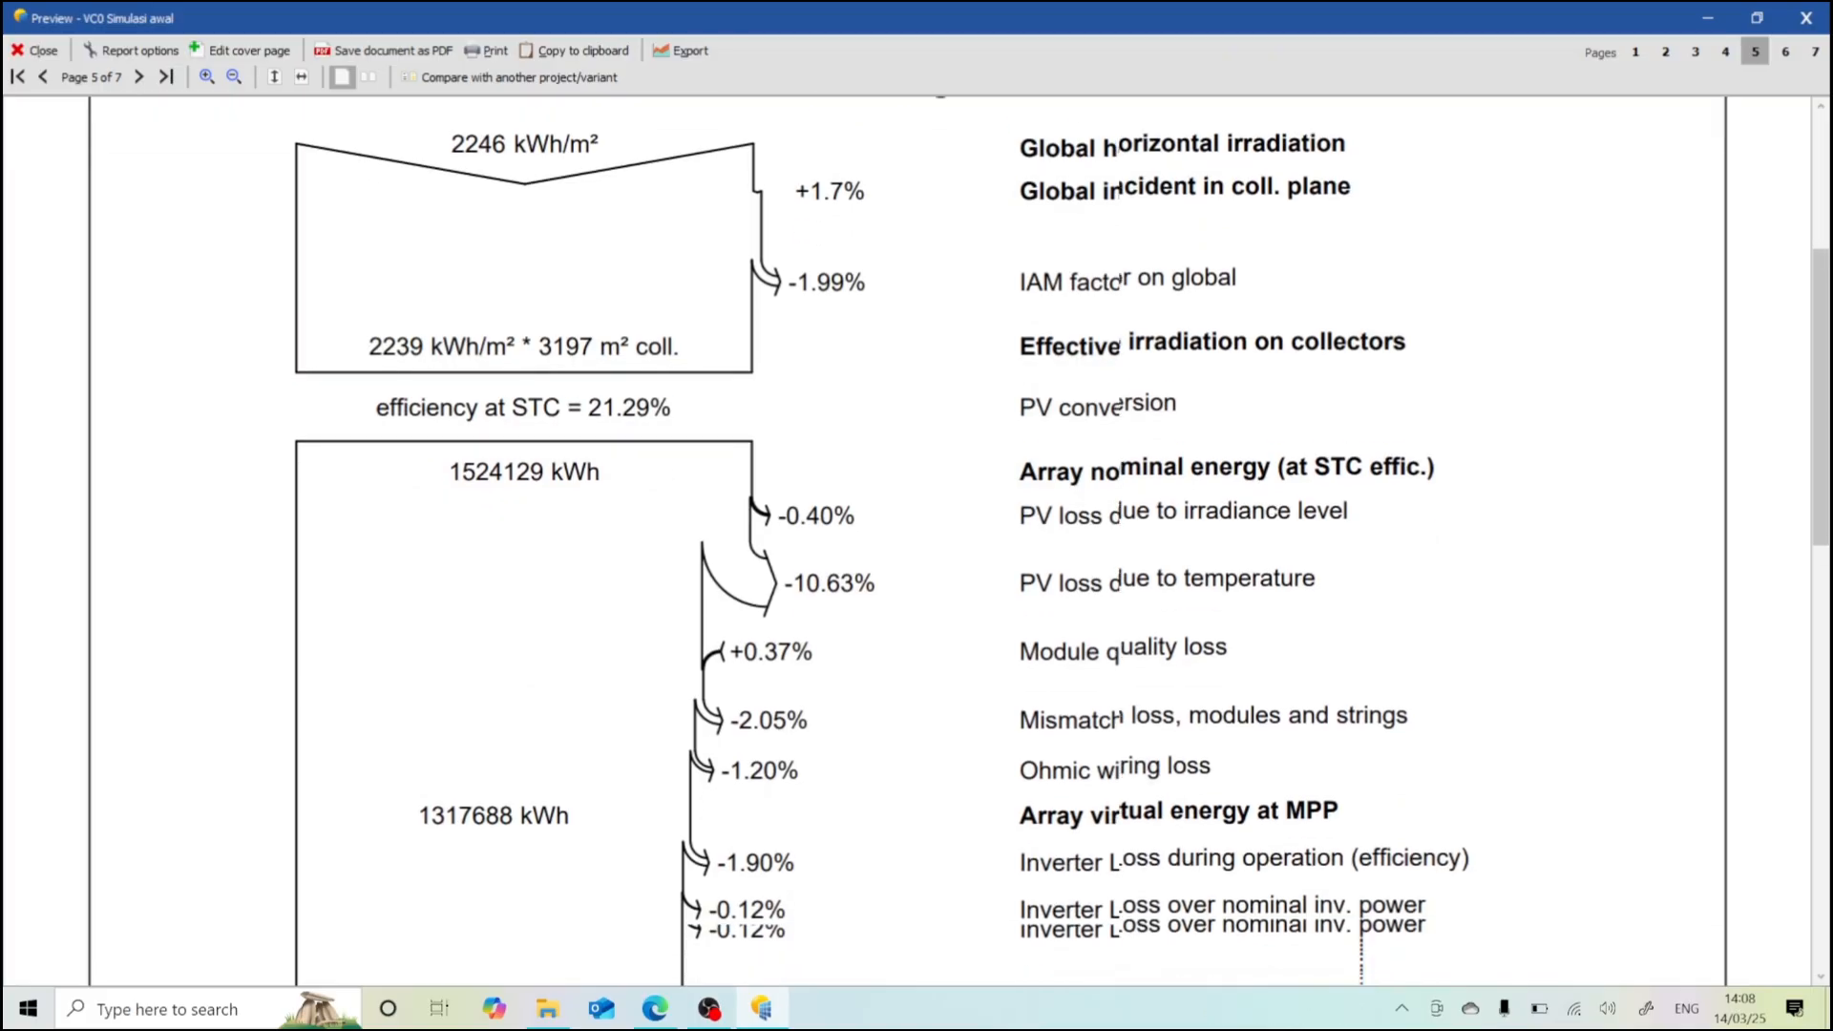
{"action": "scroll", "coordinate": [958, 539], "scroll_direction": "down", "scroll_amount": 4}
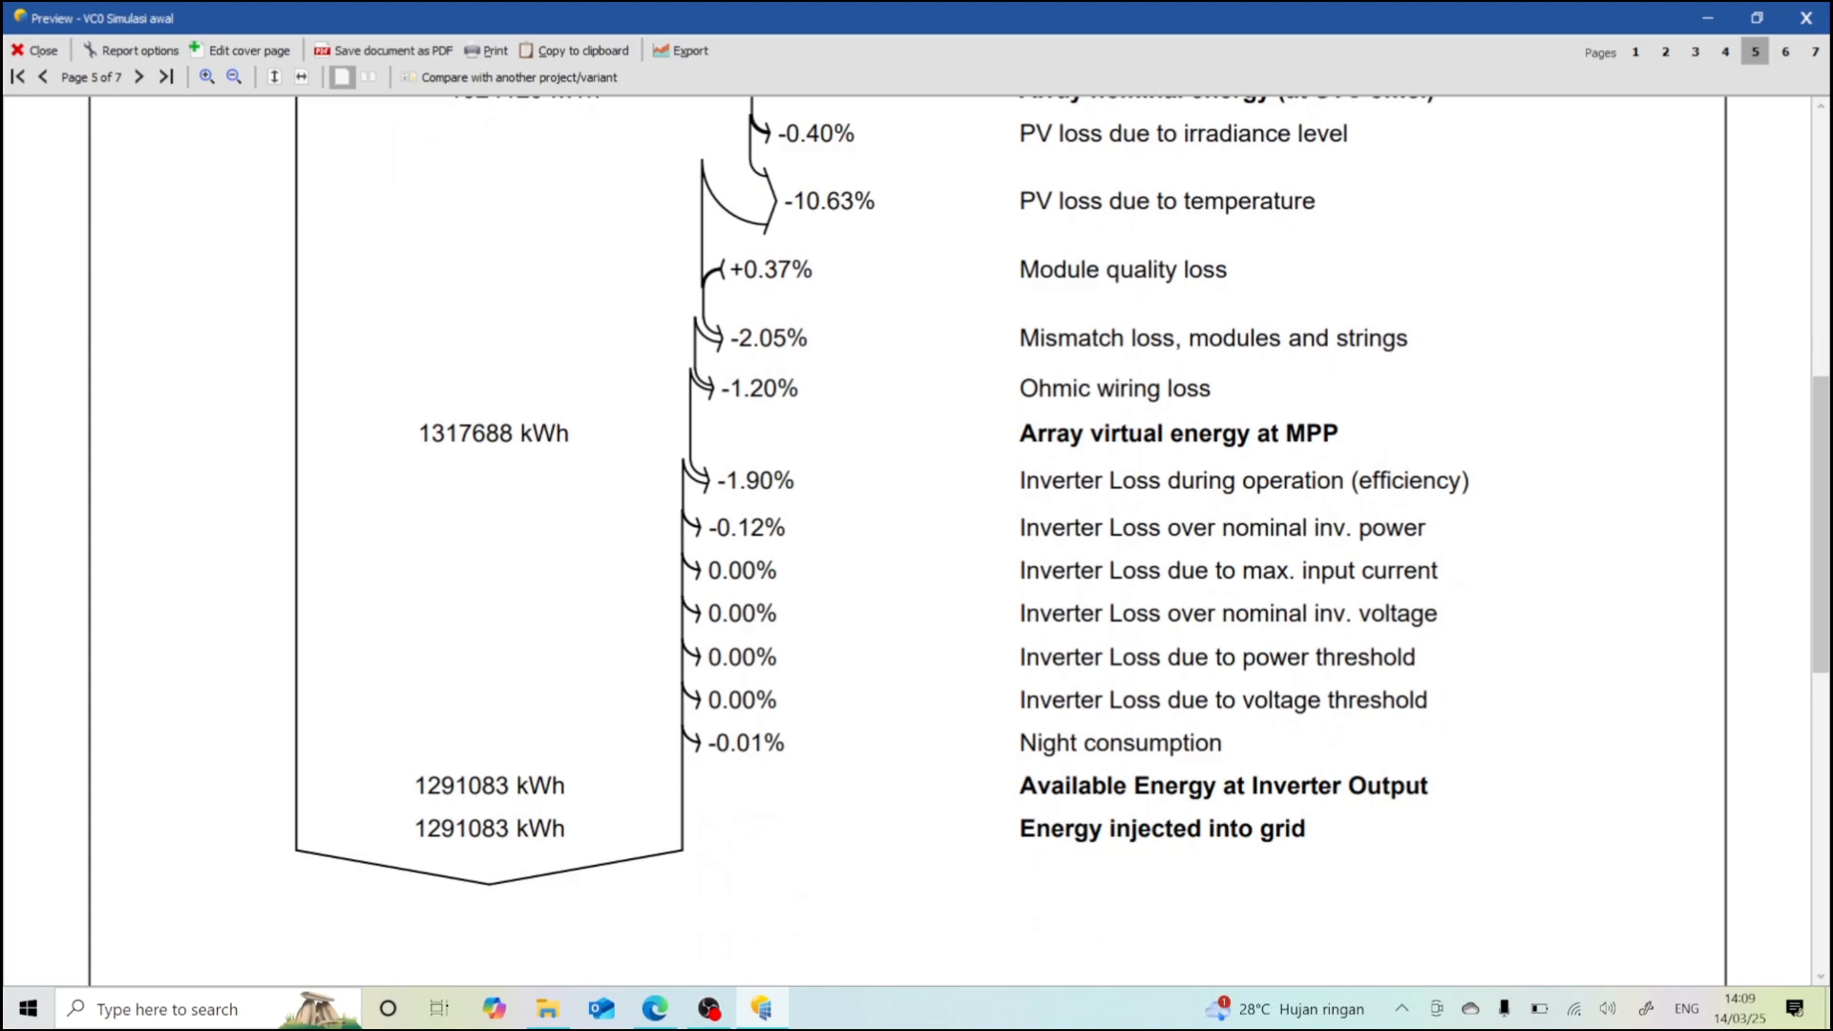
{"action": "scroll", "coordinate": [958, 539], "scroll_direction": "up", "scroll_amount": 3}
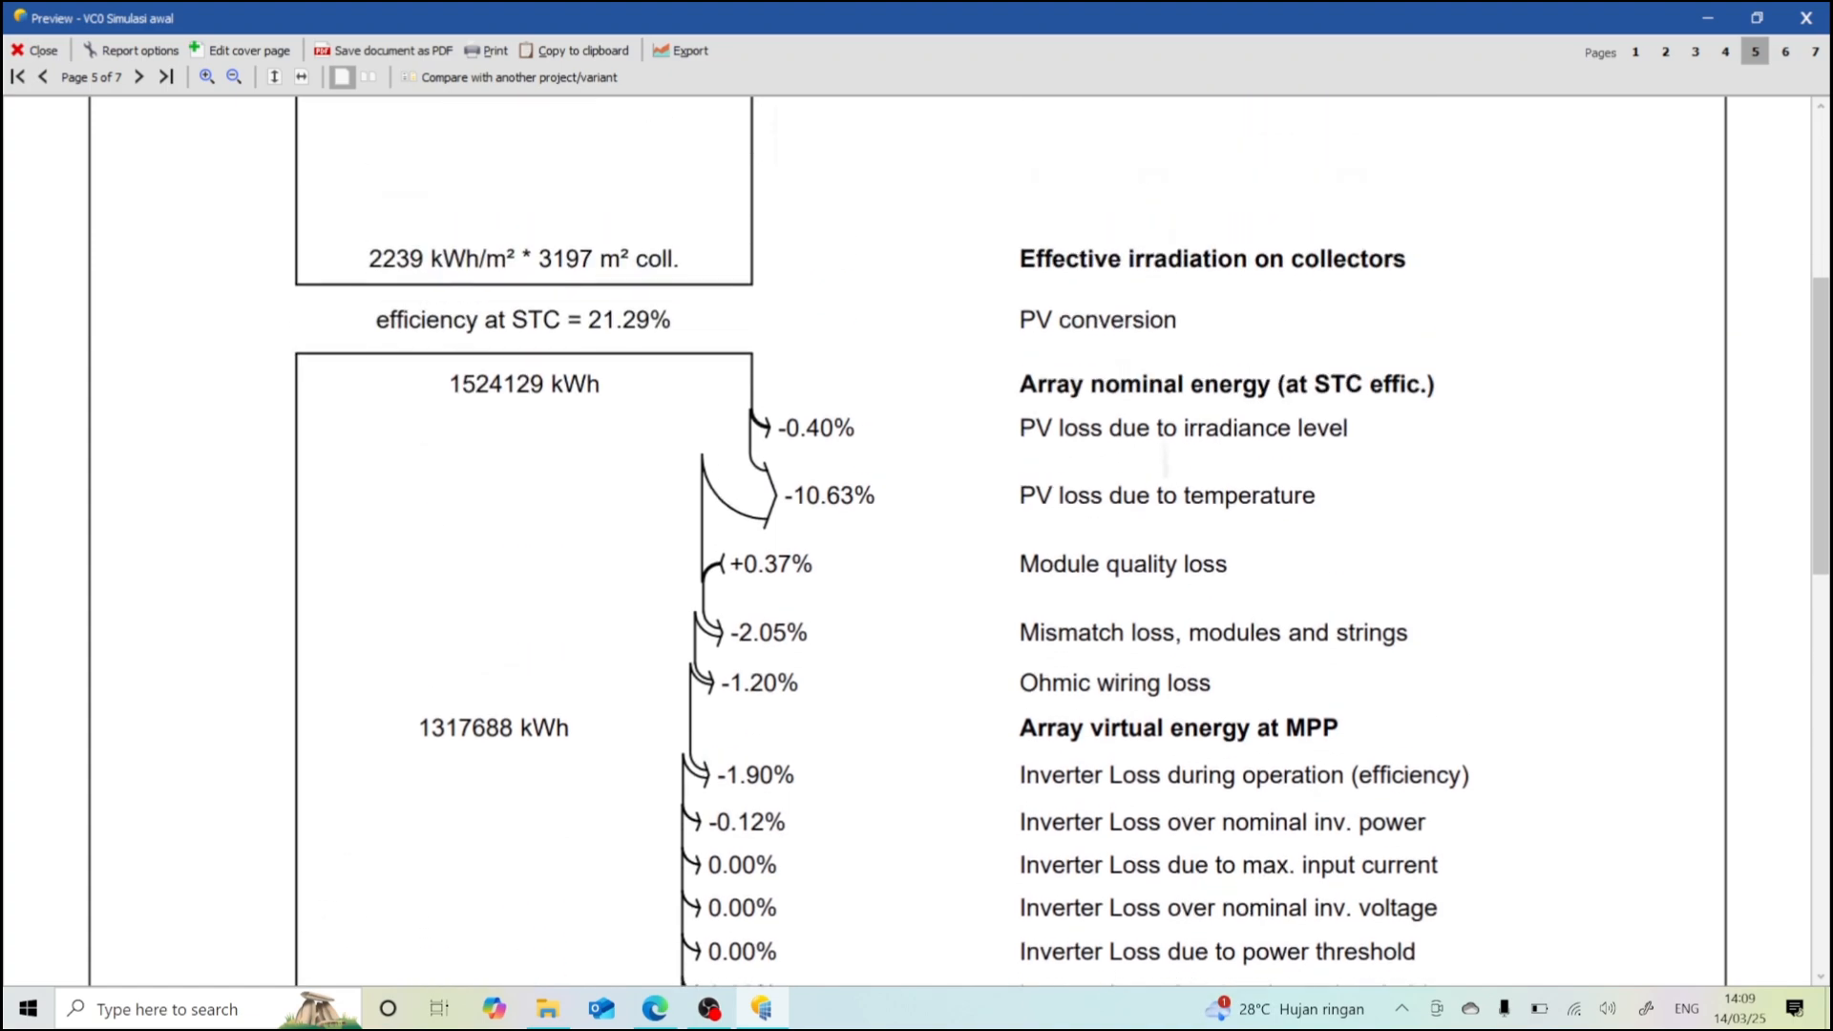
{"action": "scroll", "coordinate": [958, 540], "scroll_direction": "up", "scroll_amount": 3}
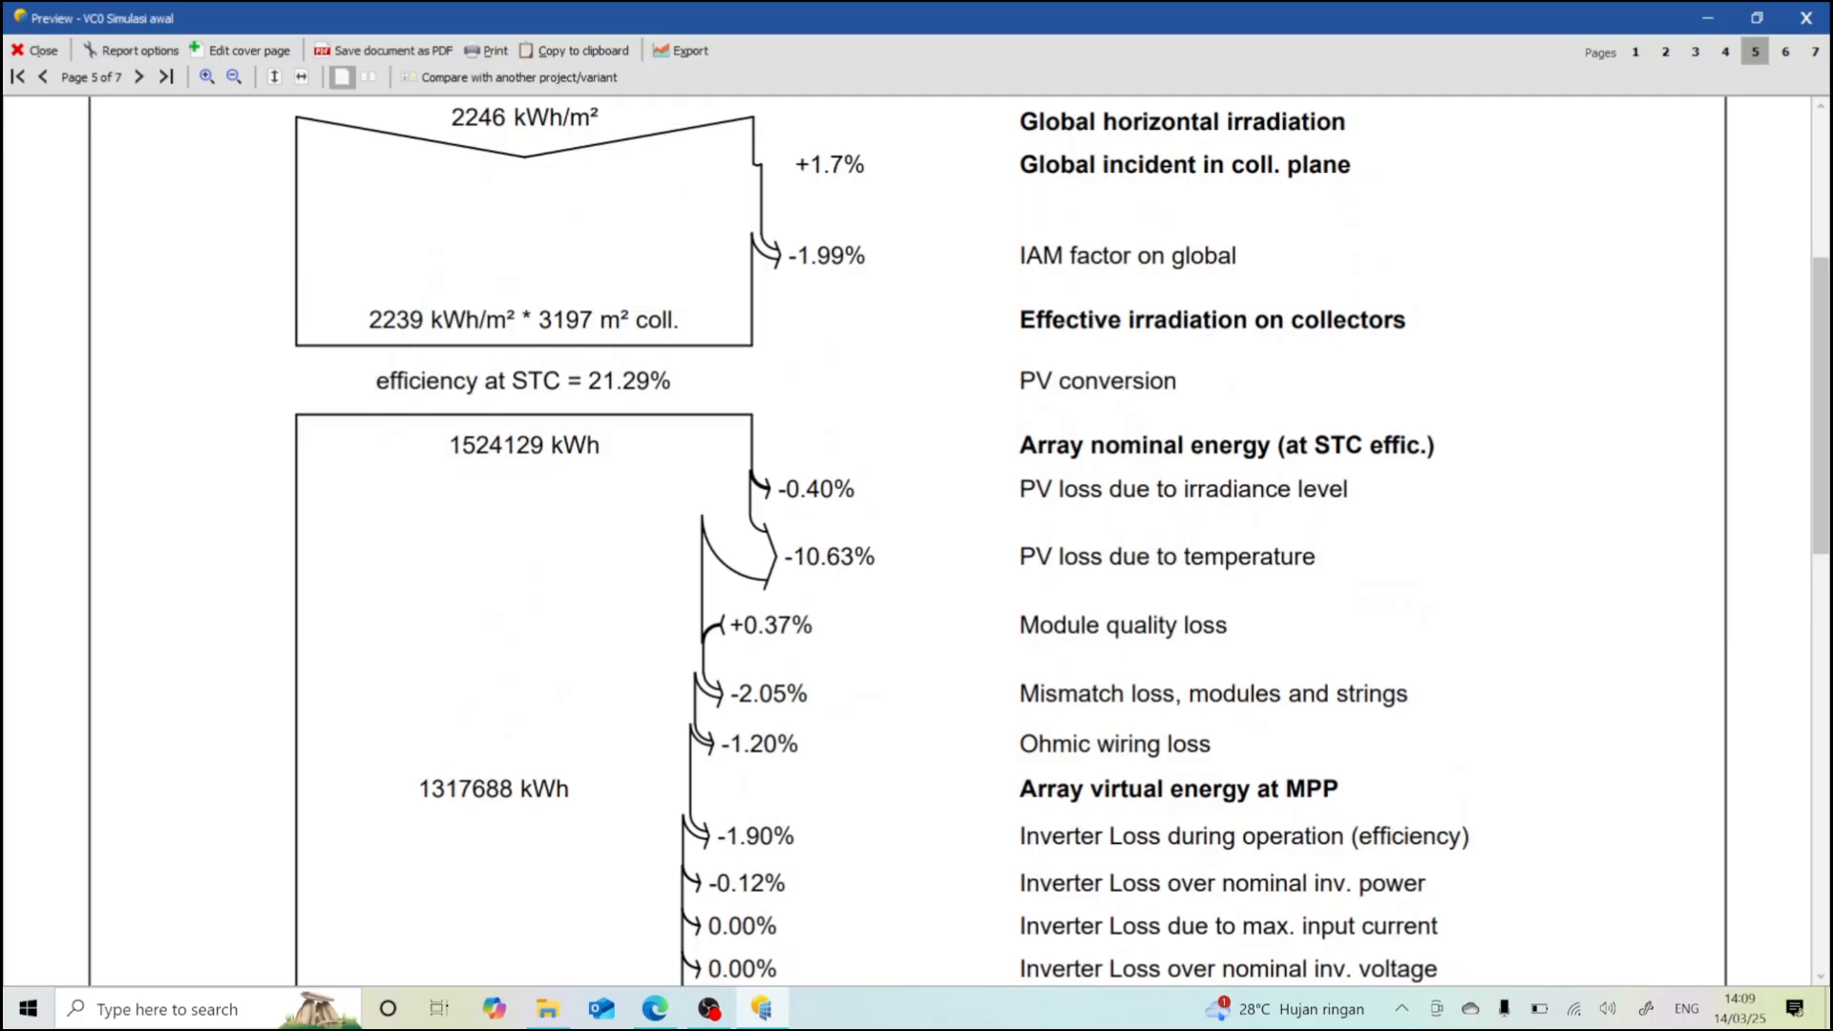
{"action": "scroll", "coordinate": [958, 539], "scroll_direction": "down", "scroll_amount": 5}
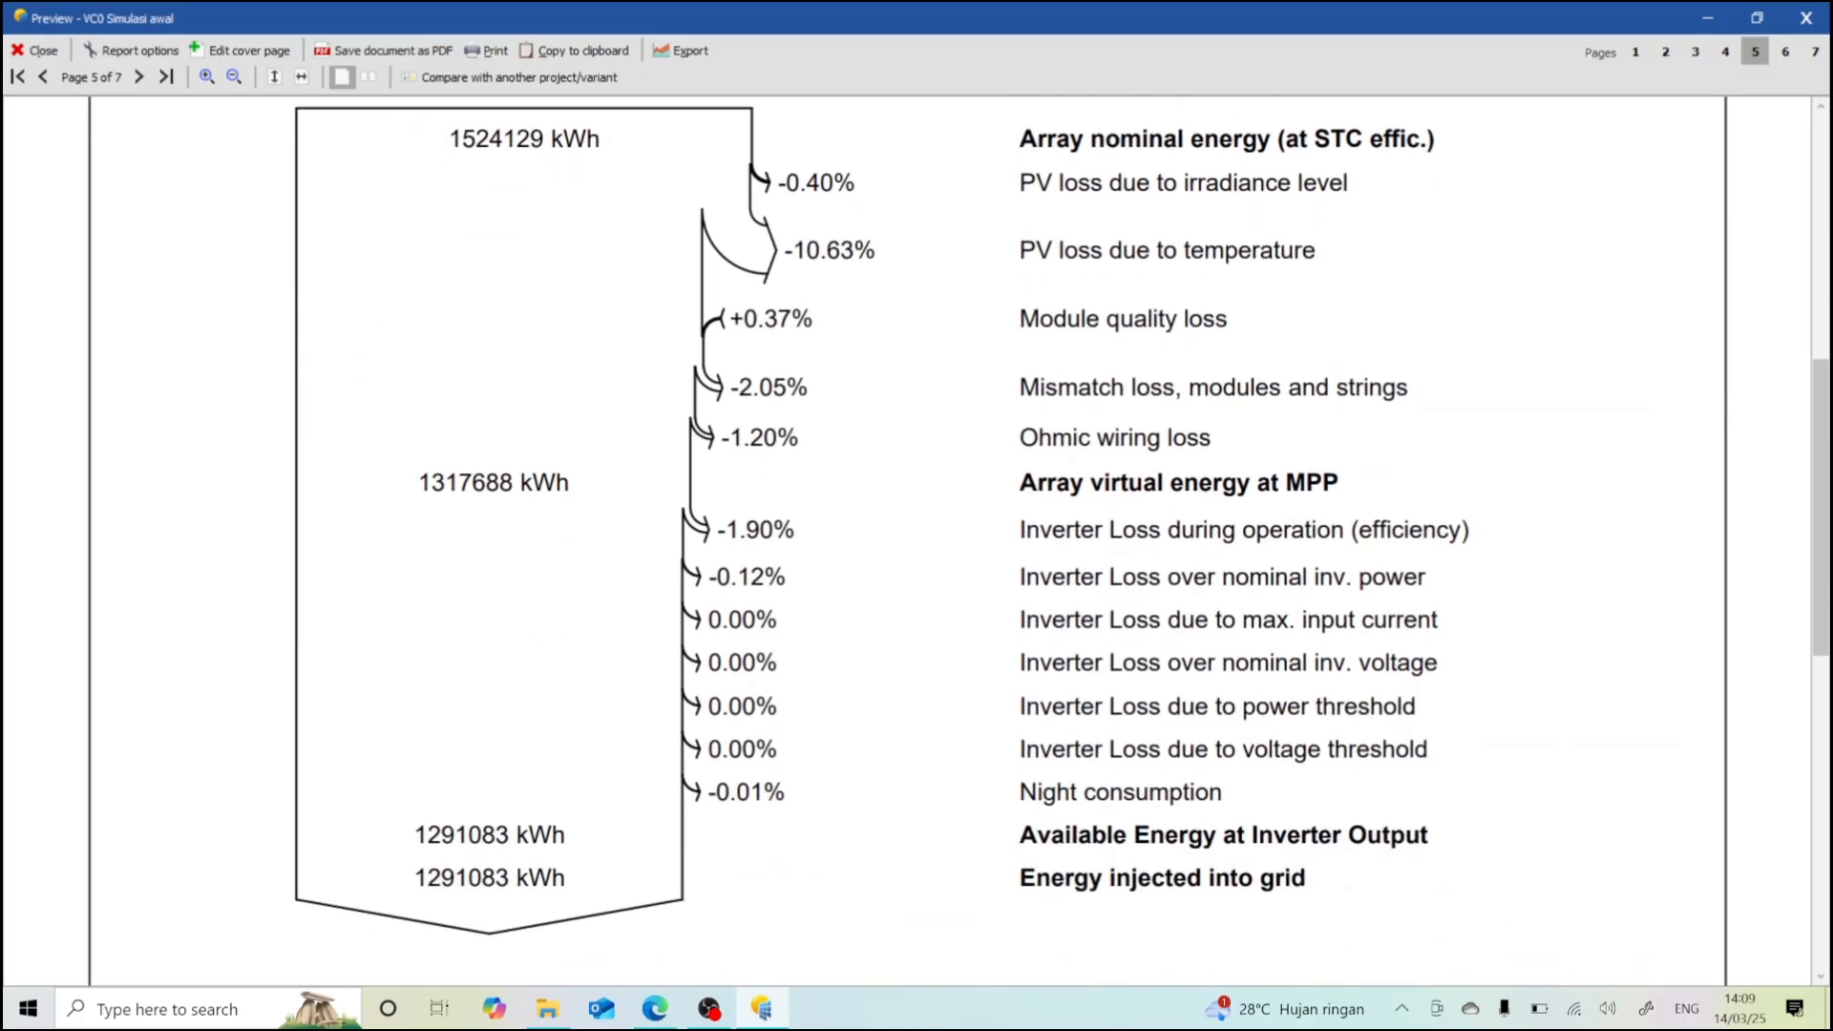
{"action": "scroll", "coordinate": [907, 534], "scroll_direction": "down", "scroll_amount": 3}
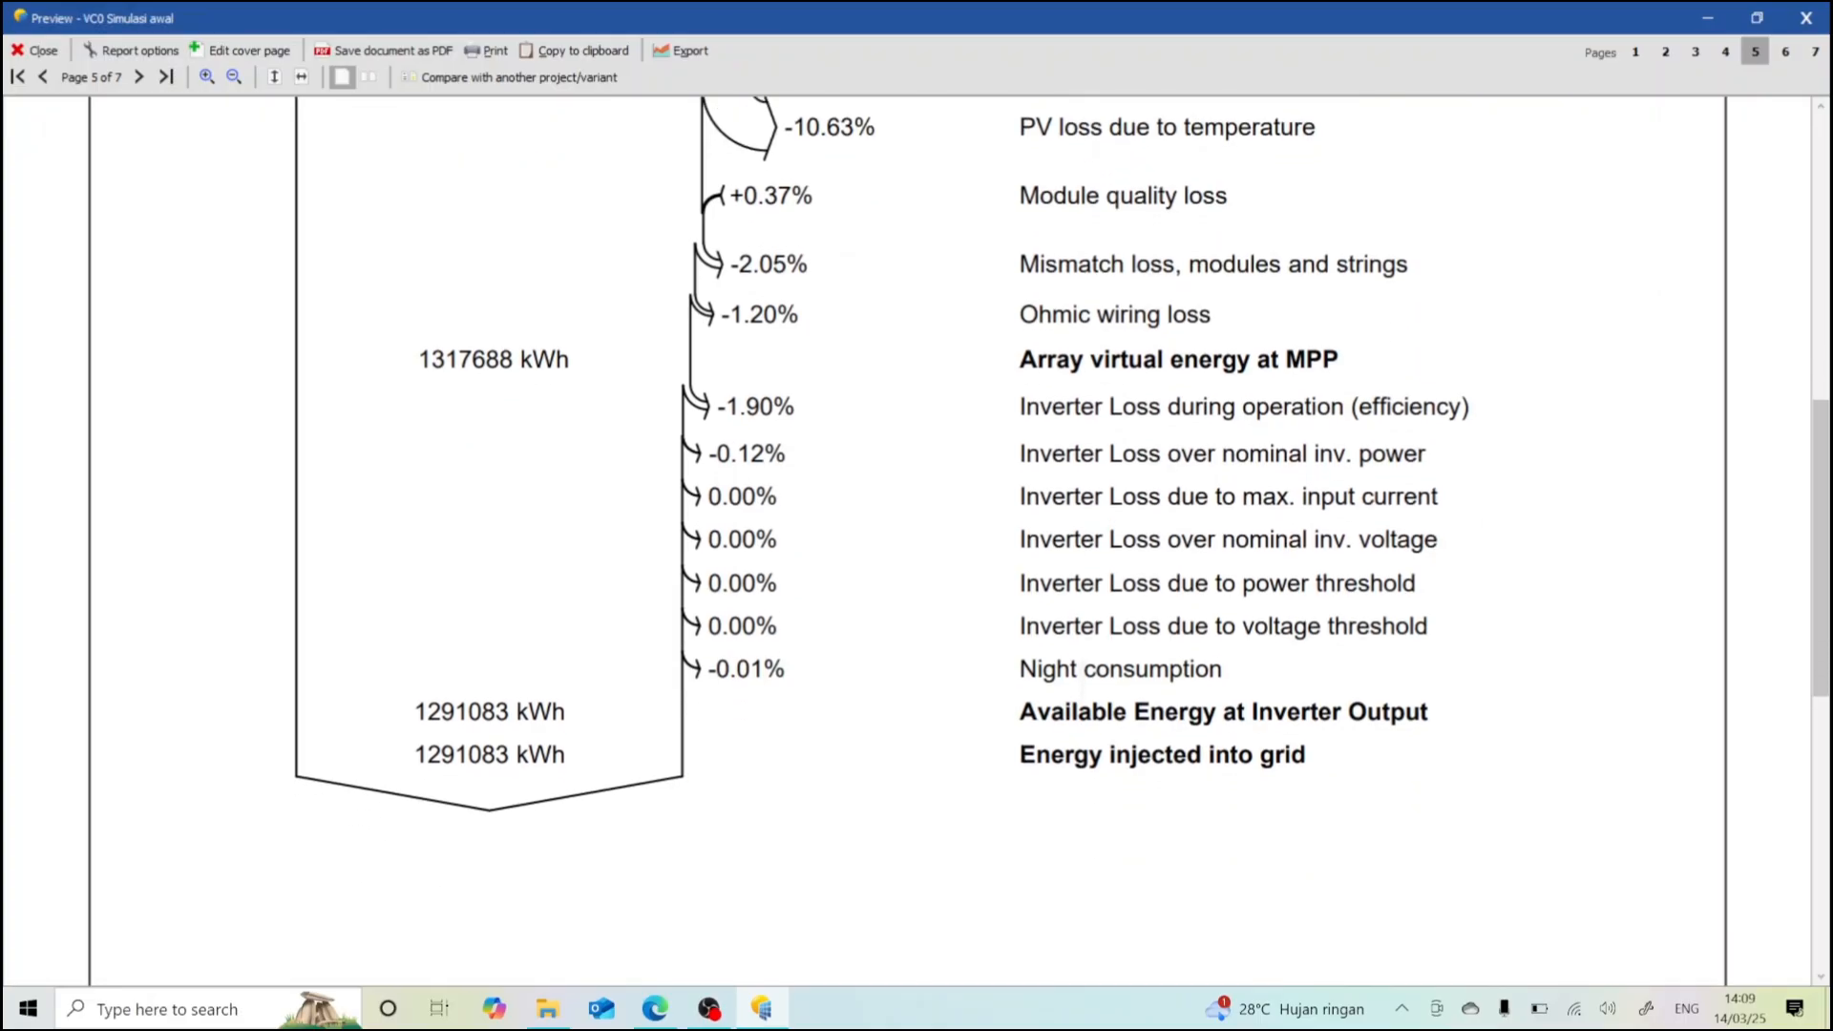
{"action": "scroll", "coordinate": [916, 535], "scroll_direction": "down", "scroll_amount": 10}
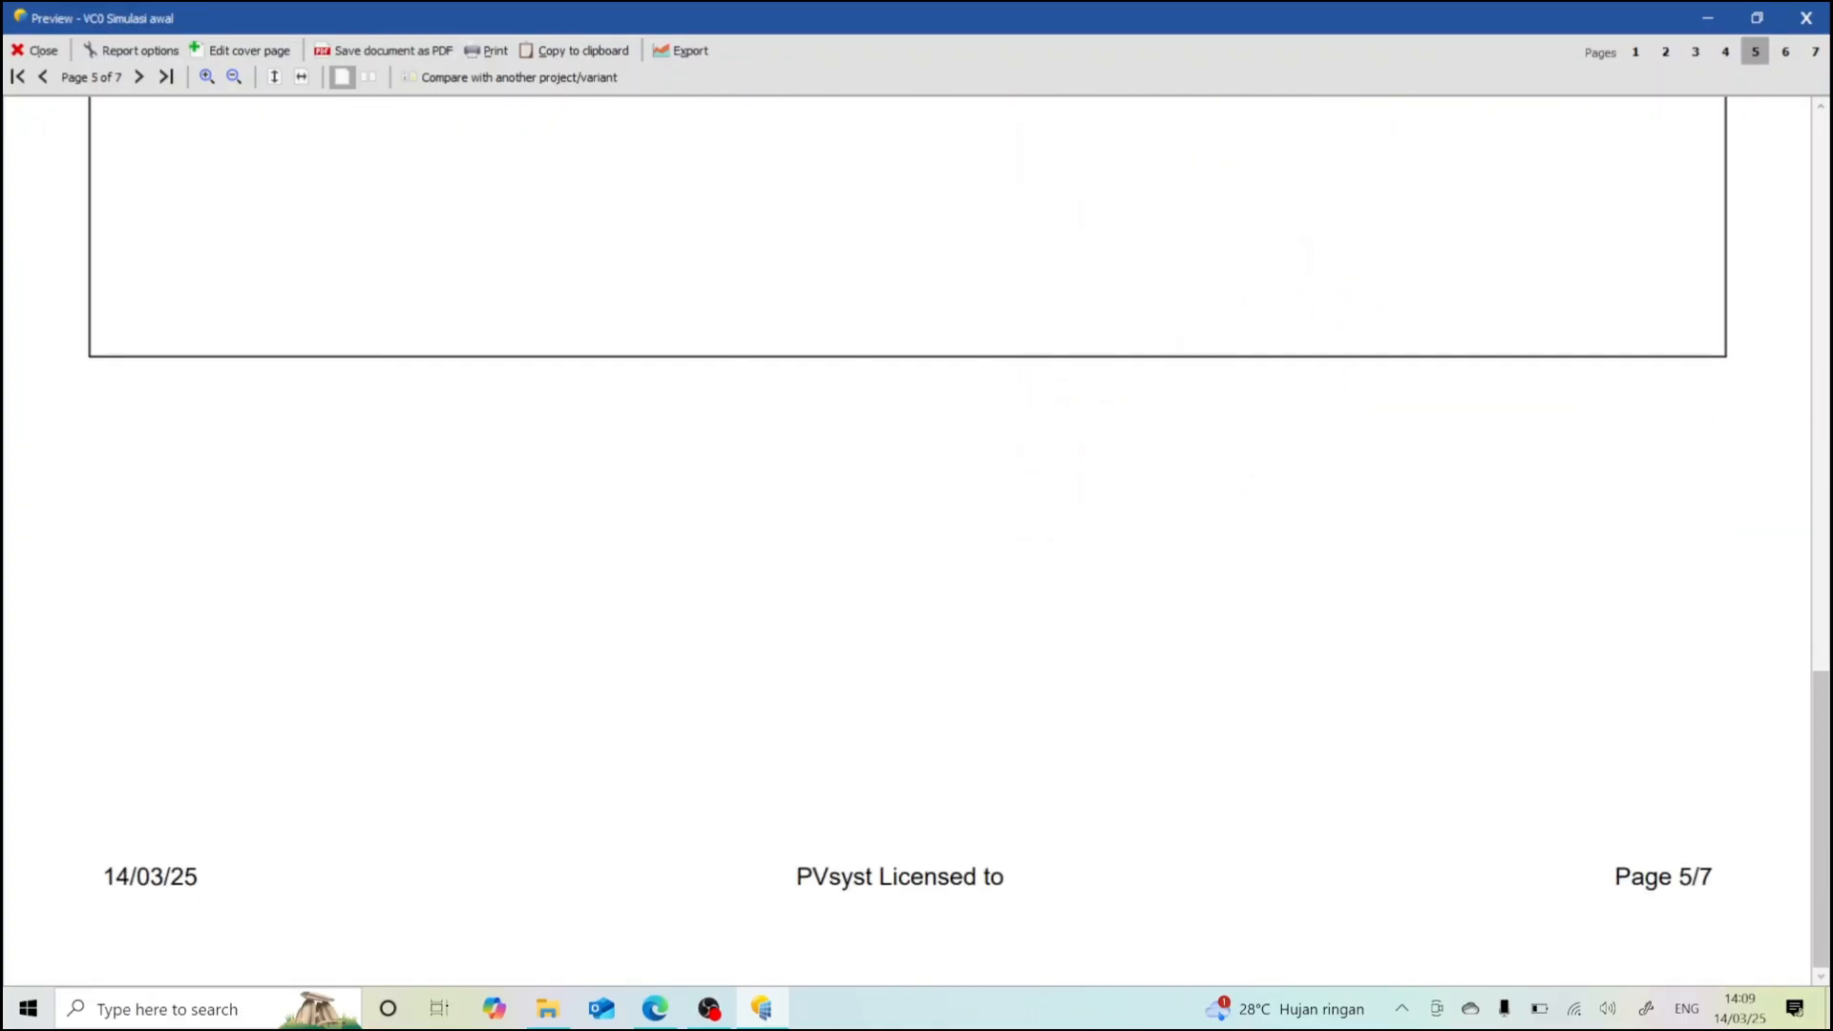
- View the report's predefined graphs and single-line diagram, then close the report
{"action": "scroll", "coordinate": [917, 535], "scroll_direction": "down", "scroll_amount": 3}
{"action": "scroll", "coordinate": [916, 535], "scroll_direction": "down", "scroll_amount": 15}
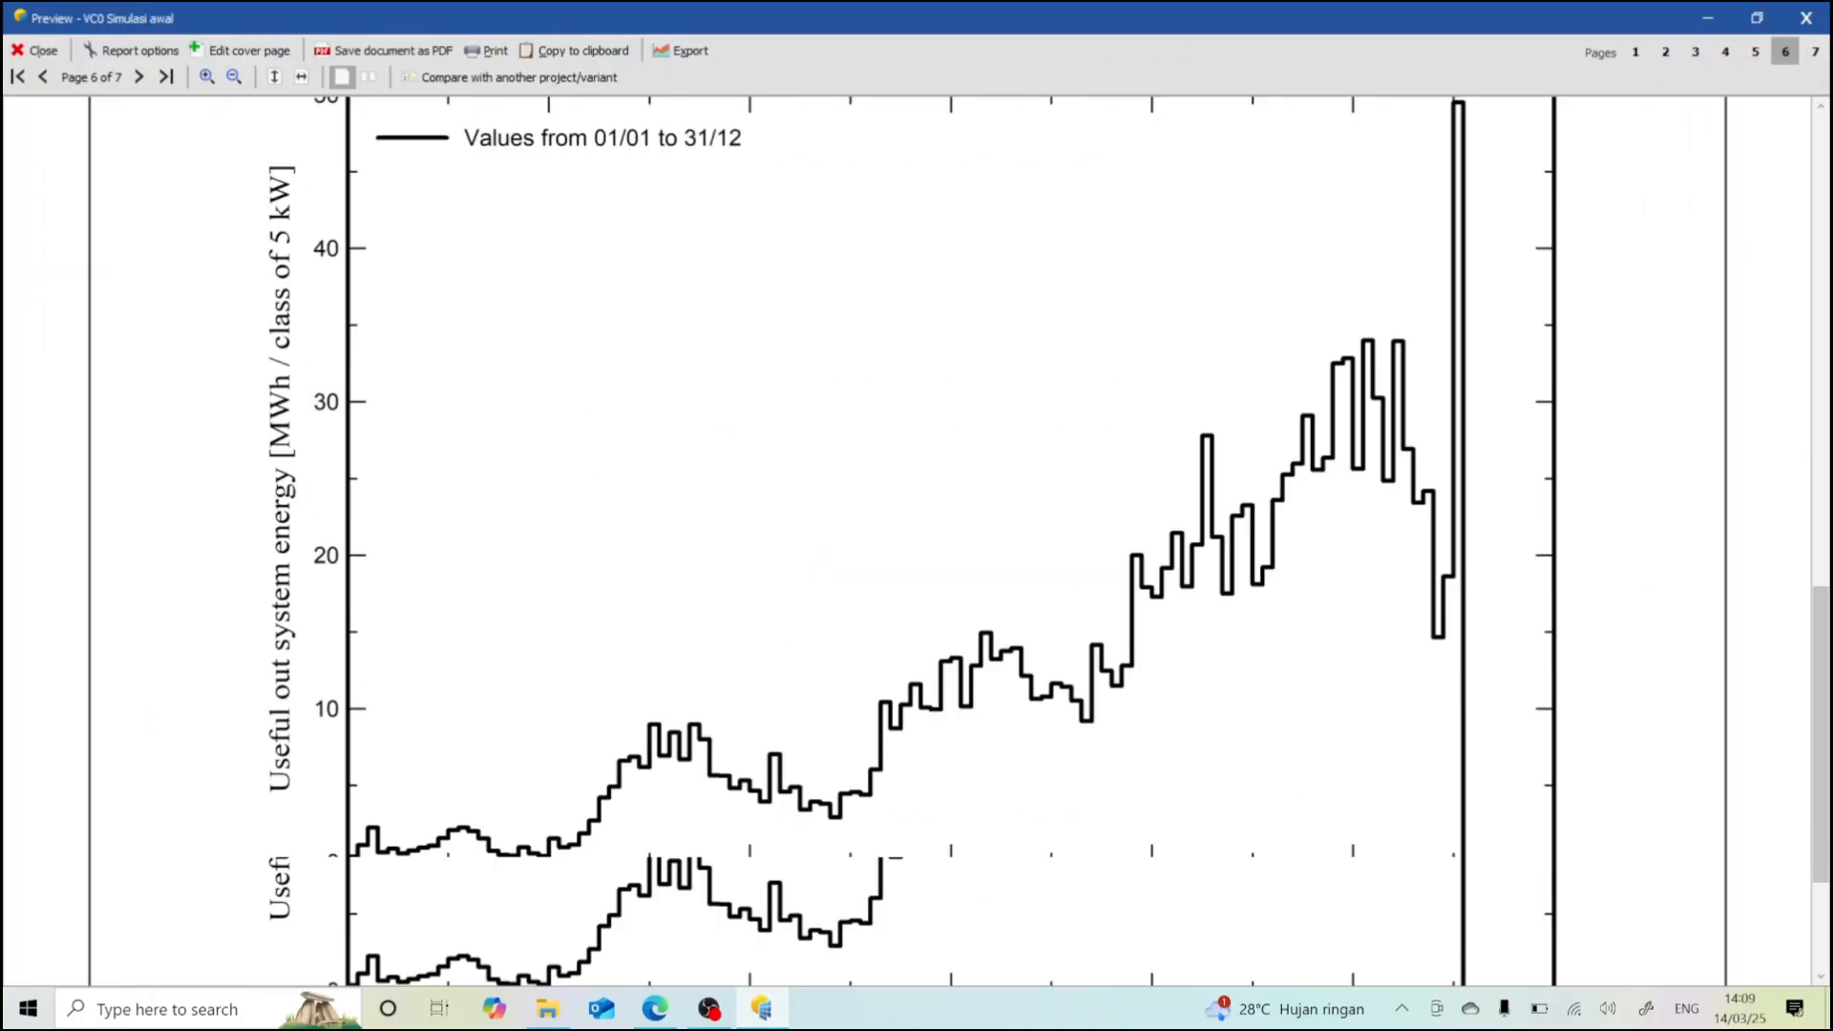
{"action": "scroll", "coordinate": [917, 535], "scroll_direction": "down", "scroll_amount": 3}
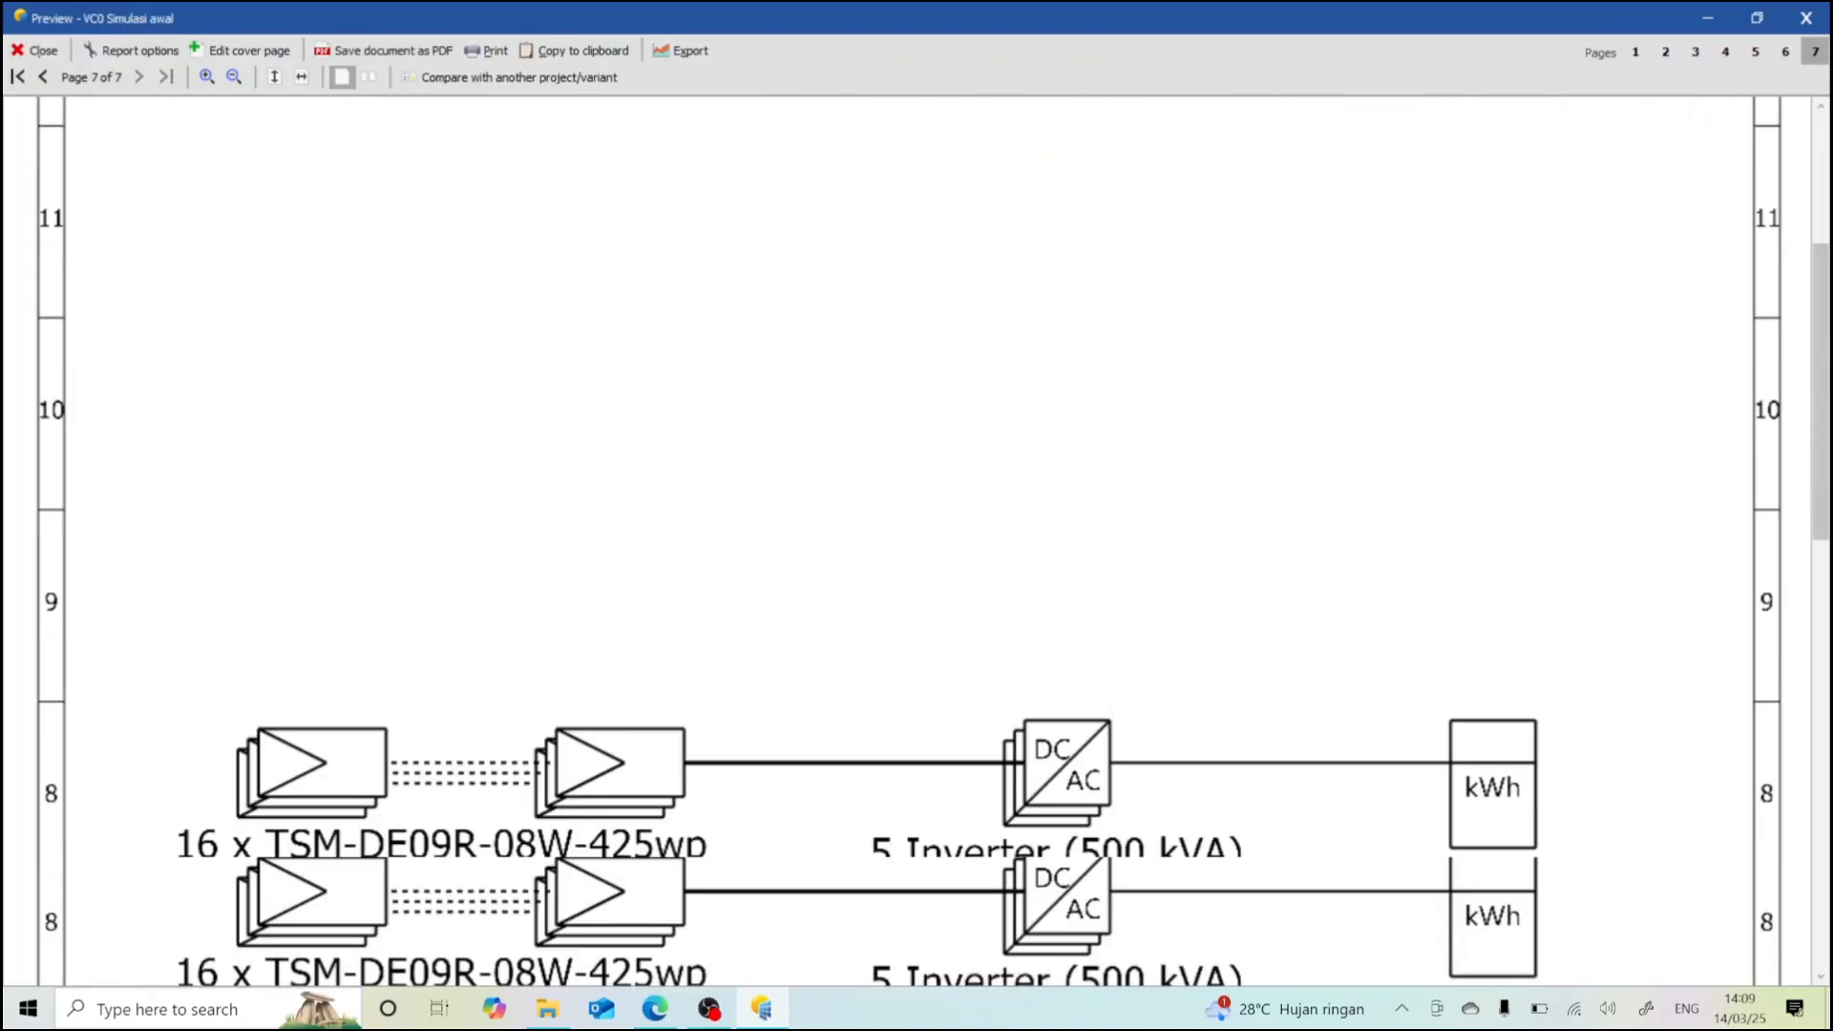
{"action": "scroll", "coordinate": [916, 534], "scroll_direction": "down", "scroll_amount": 2}
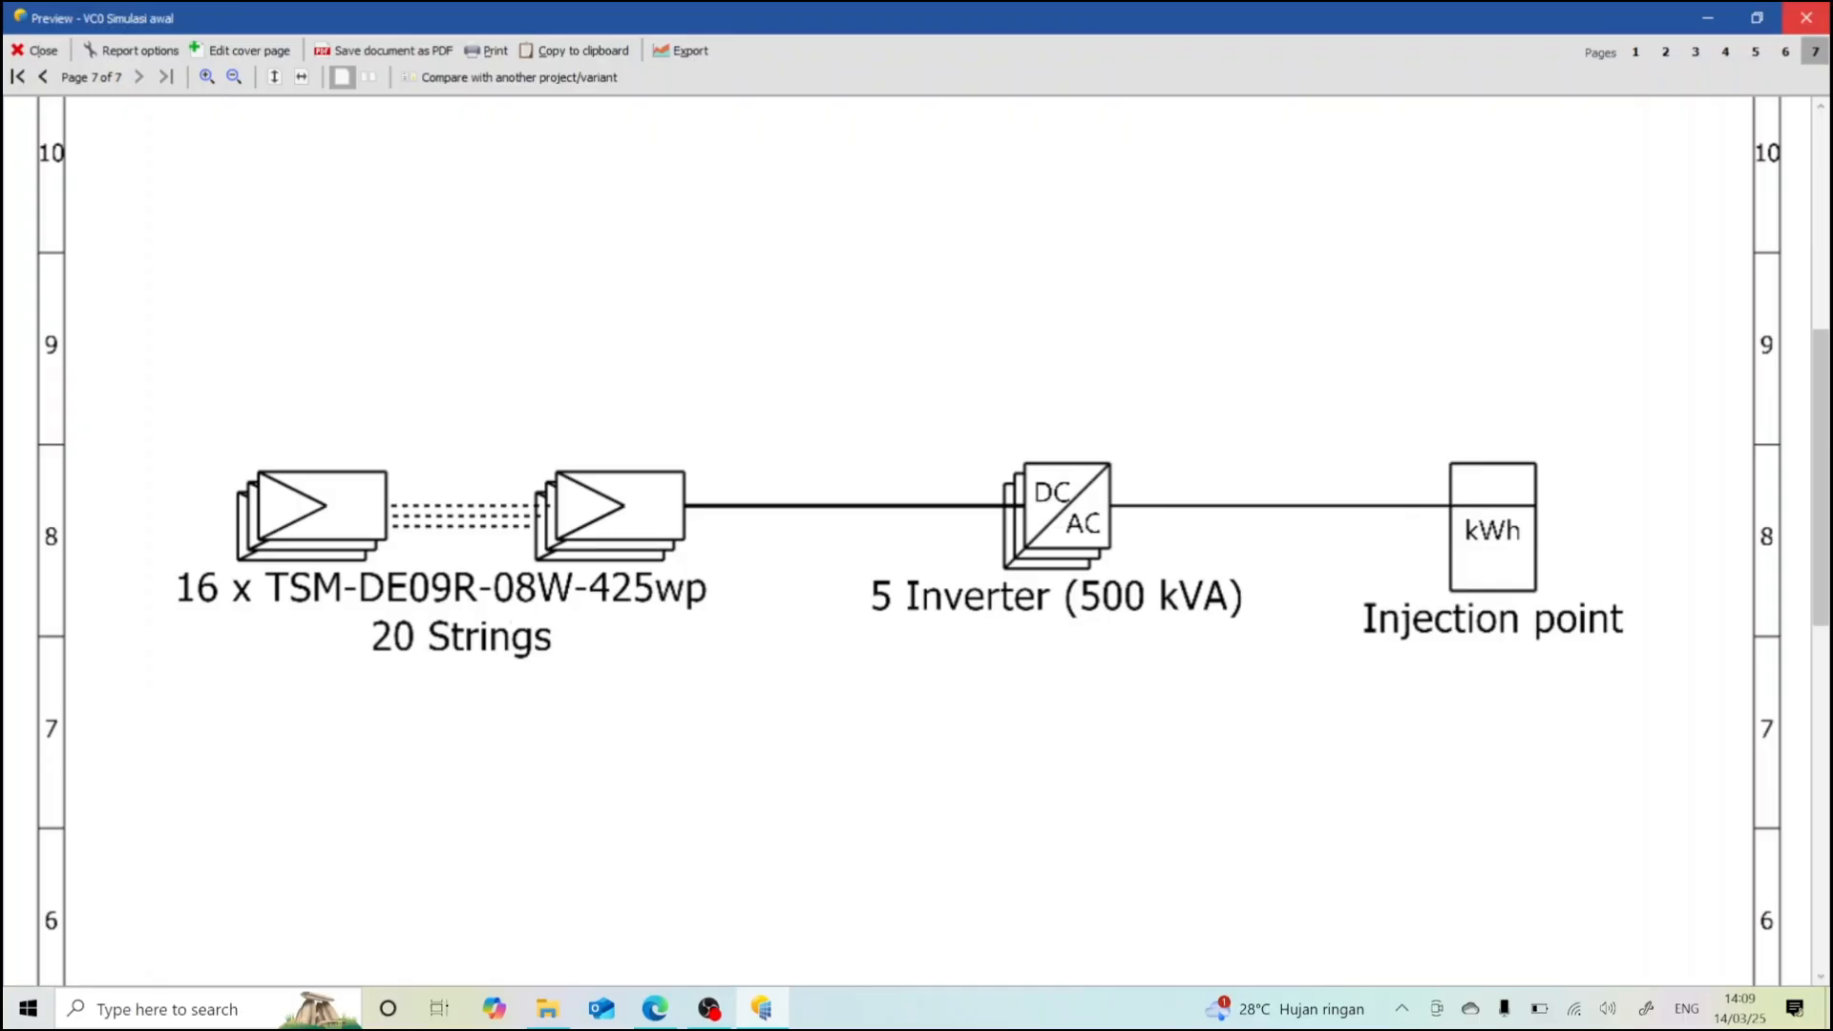
{"action": "left_click", "coordinate": [1805, 17]}
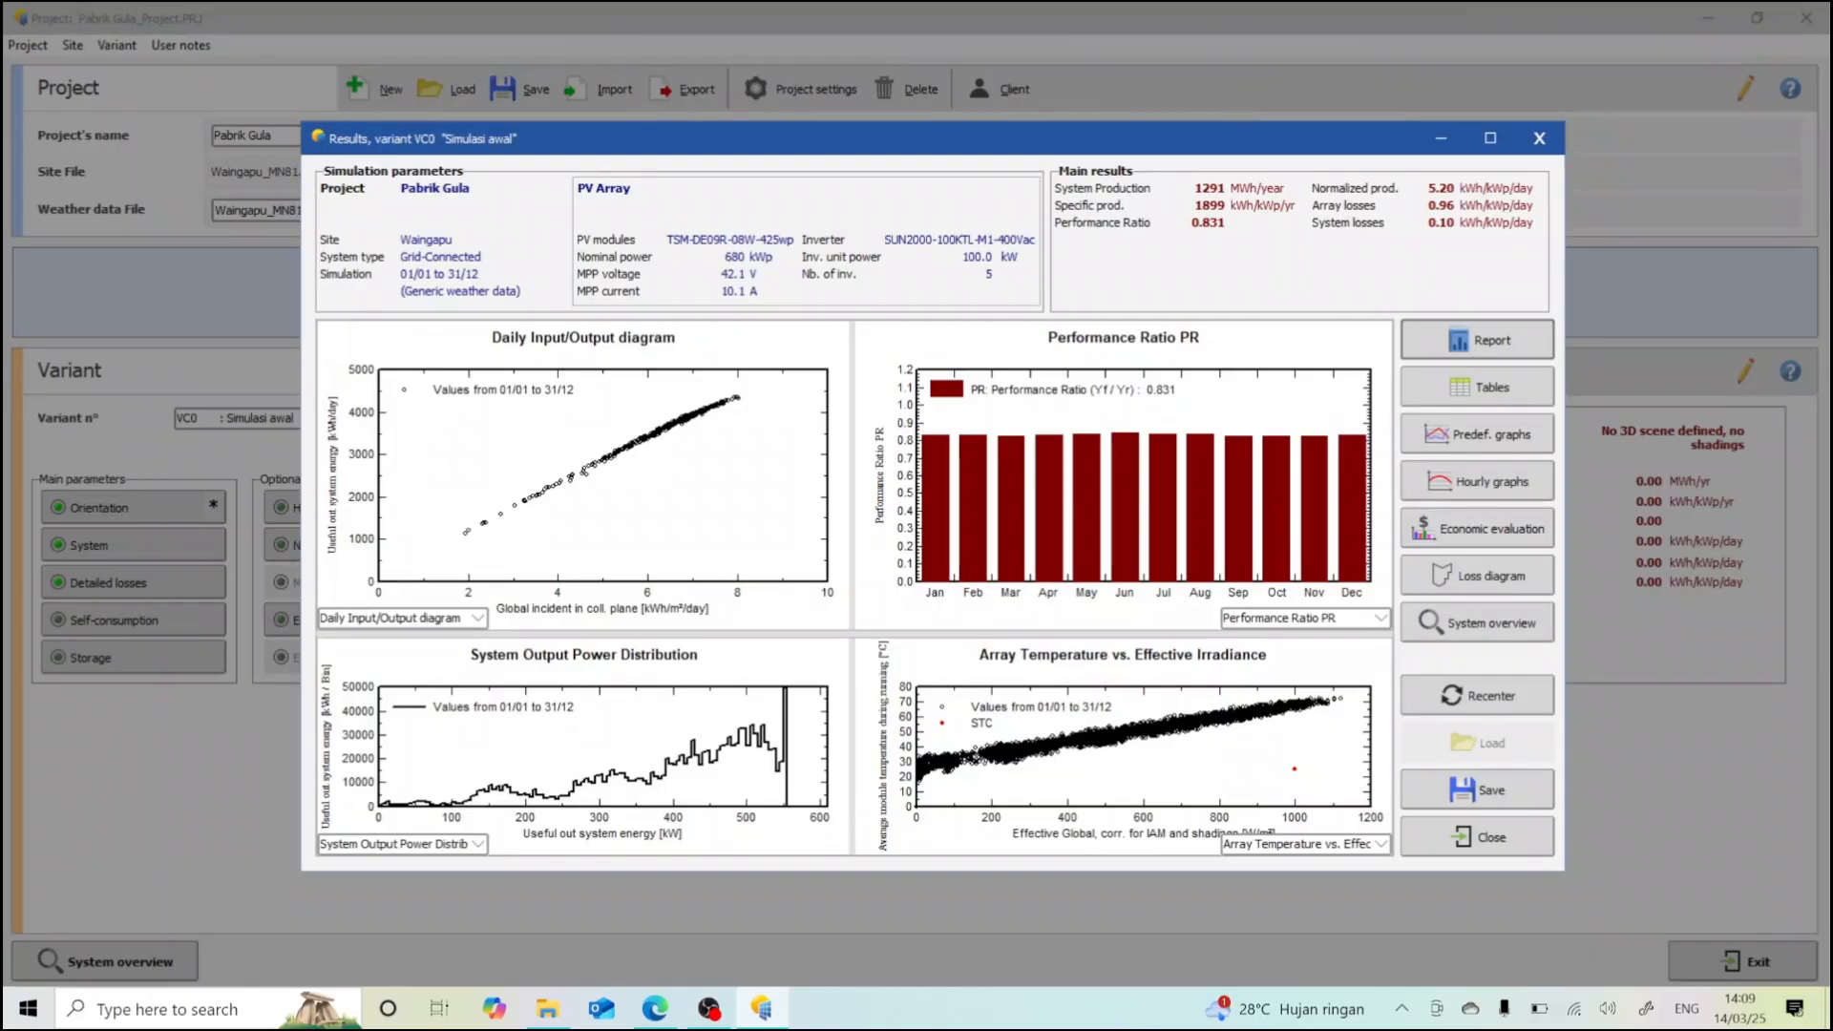
- Save the simulation variant under the description Simulasi awal, then close the results window
{"action": "left_click", "coordinate": [1478, 789]}
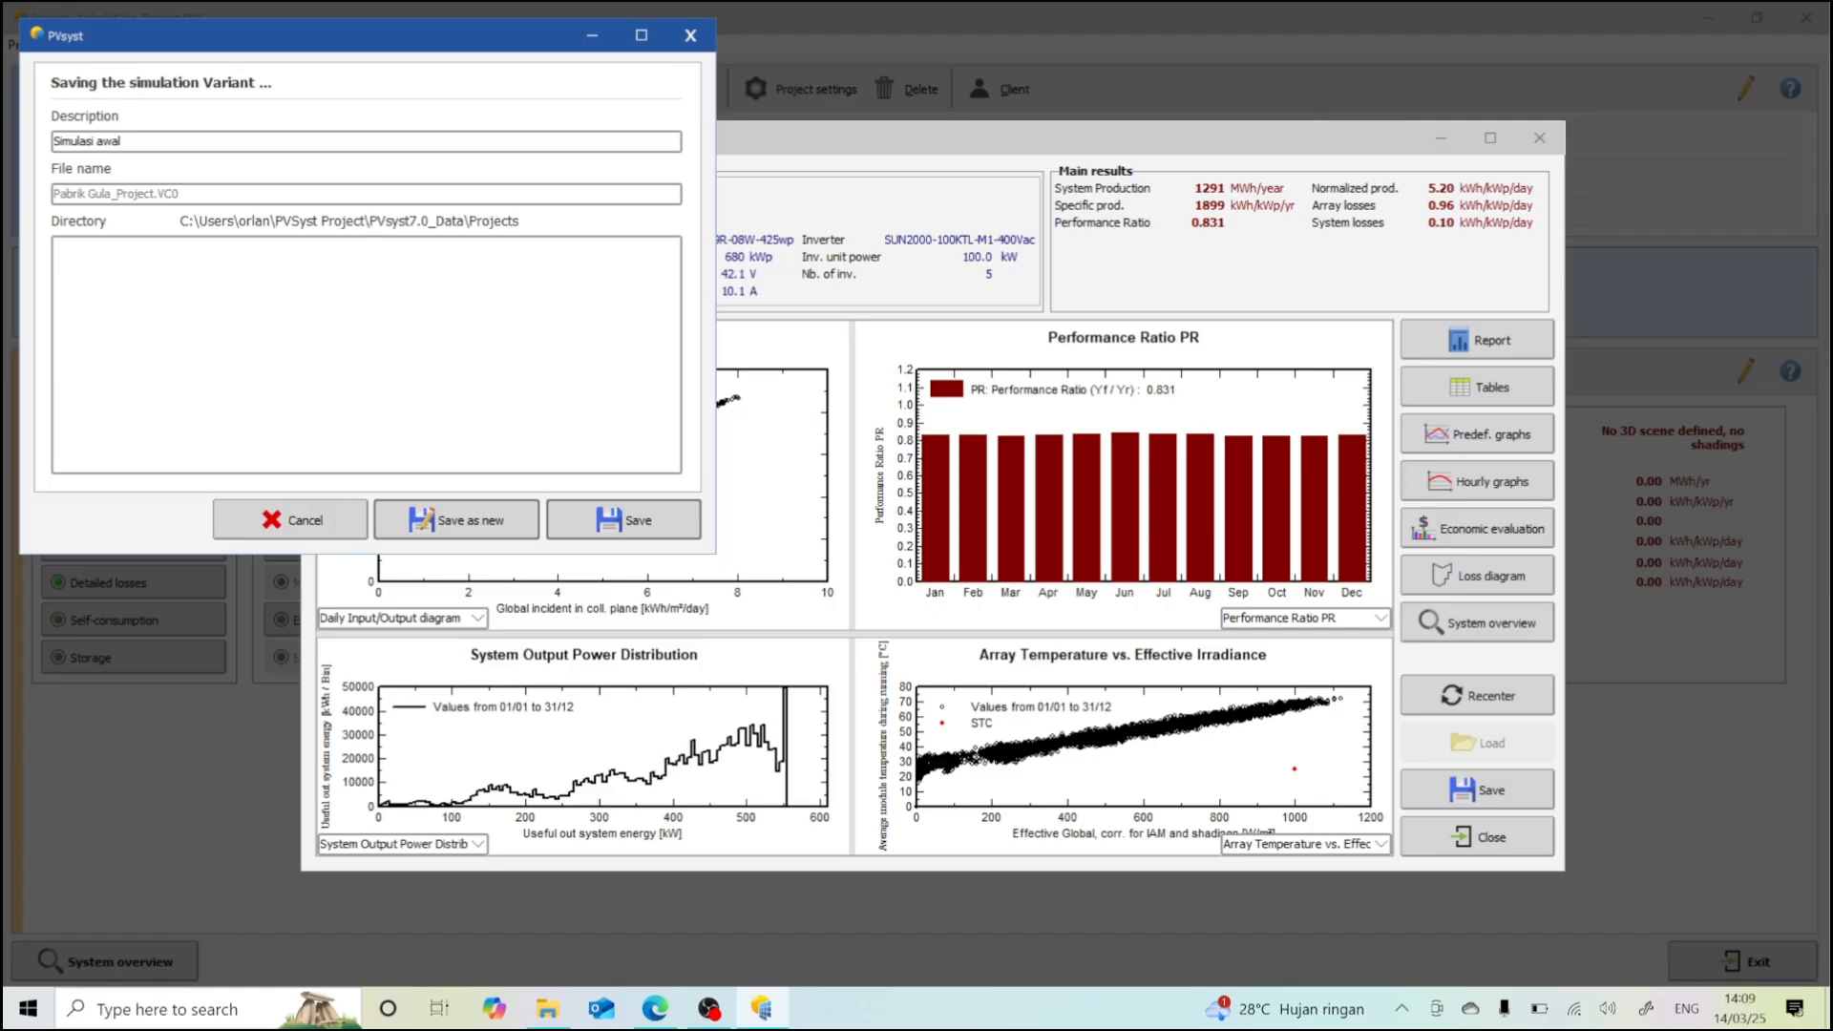
{"action": "left_click", "coordinate": [623, 520]}
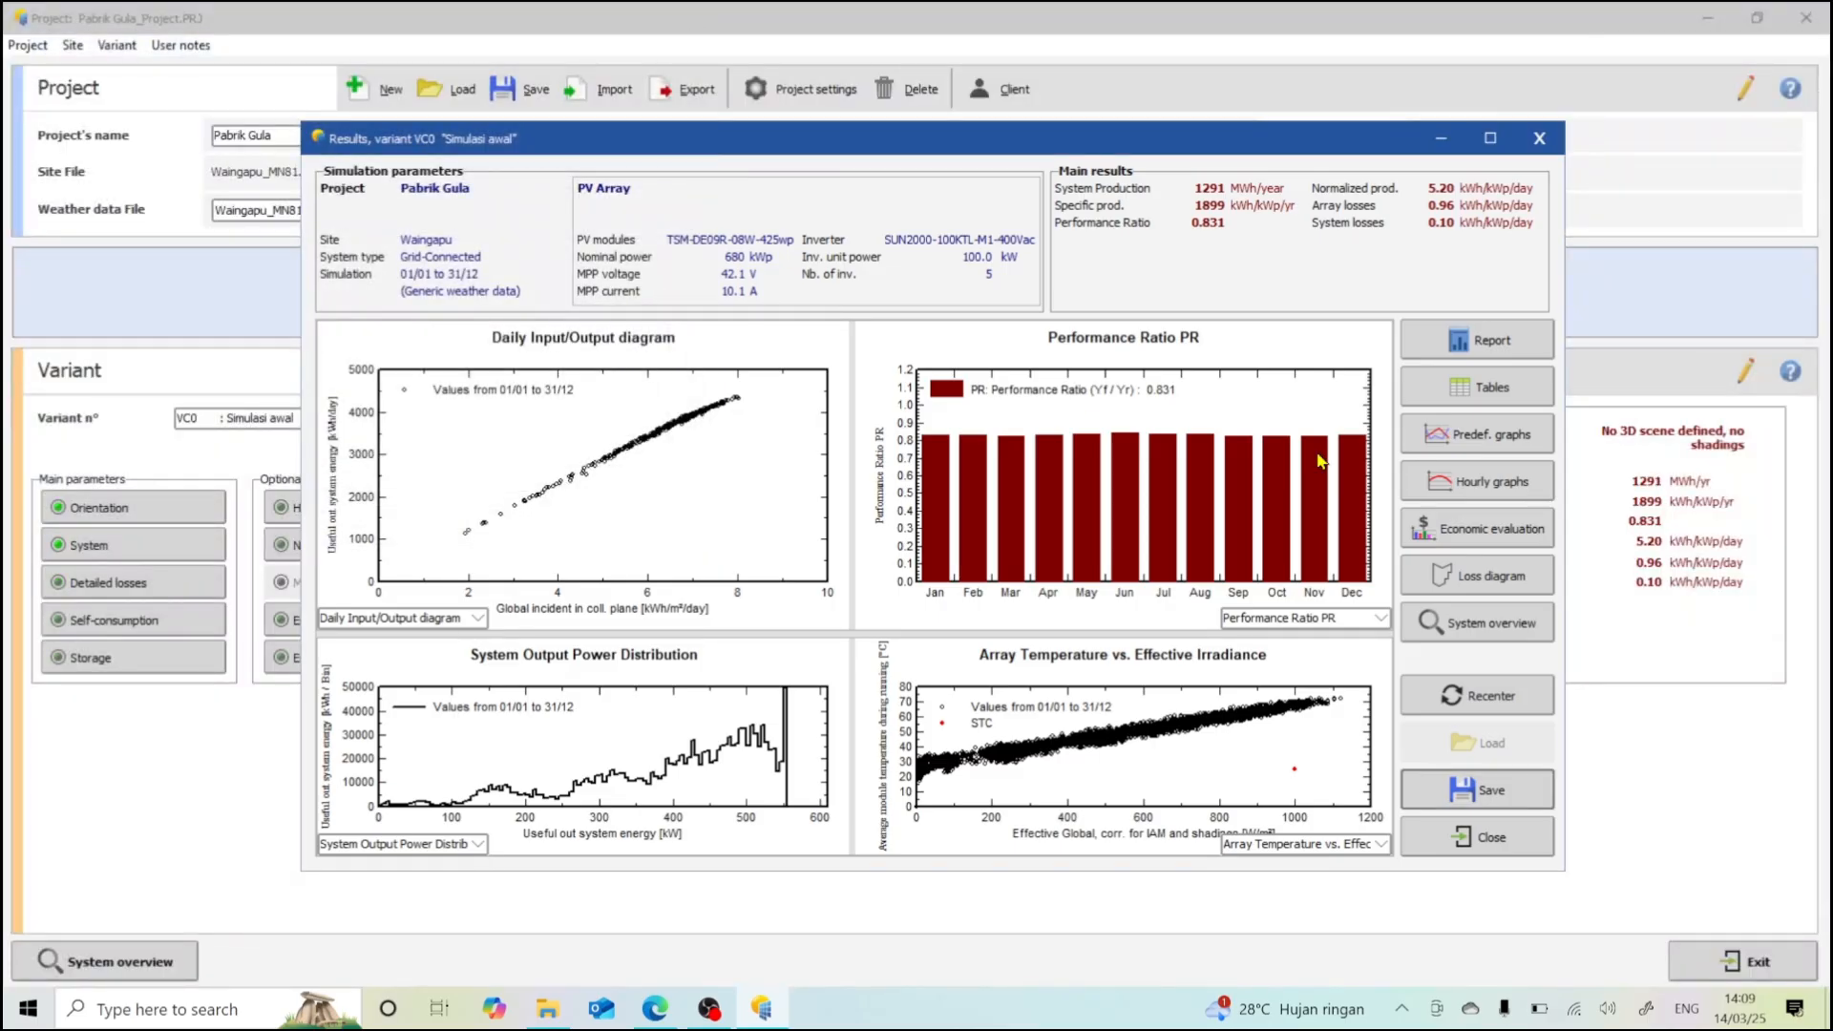
{"action": "left_click", "coordinate": [1478, 837]}
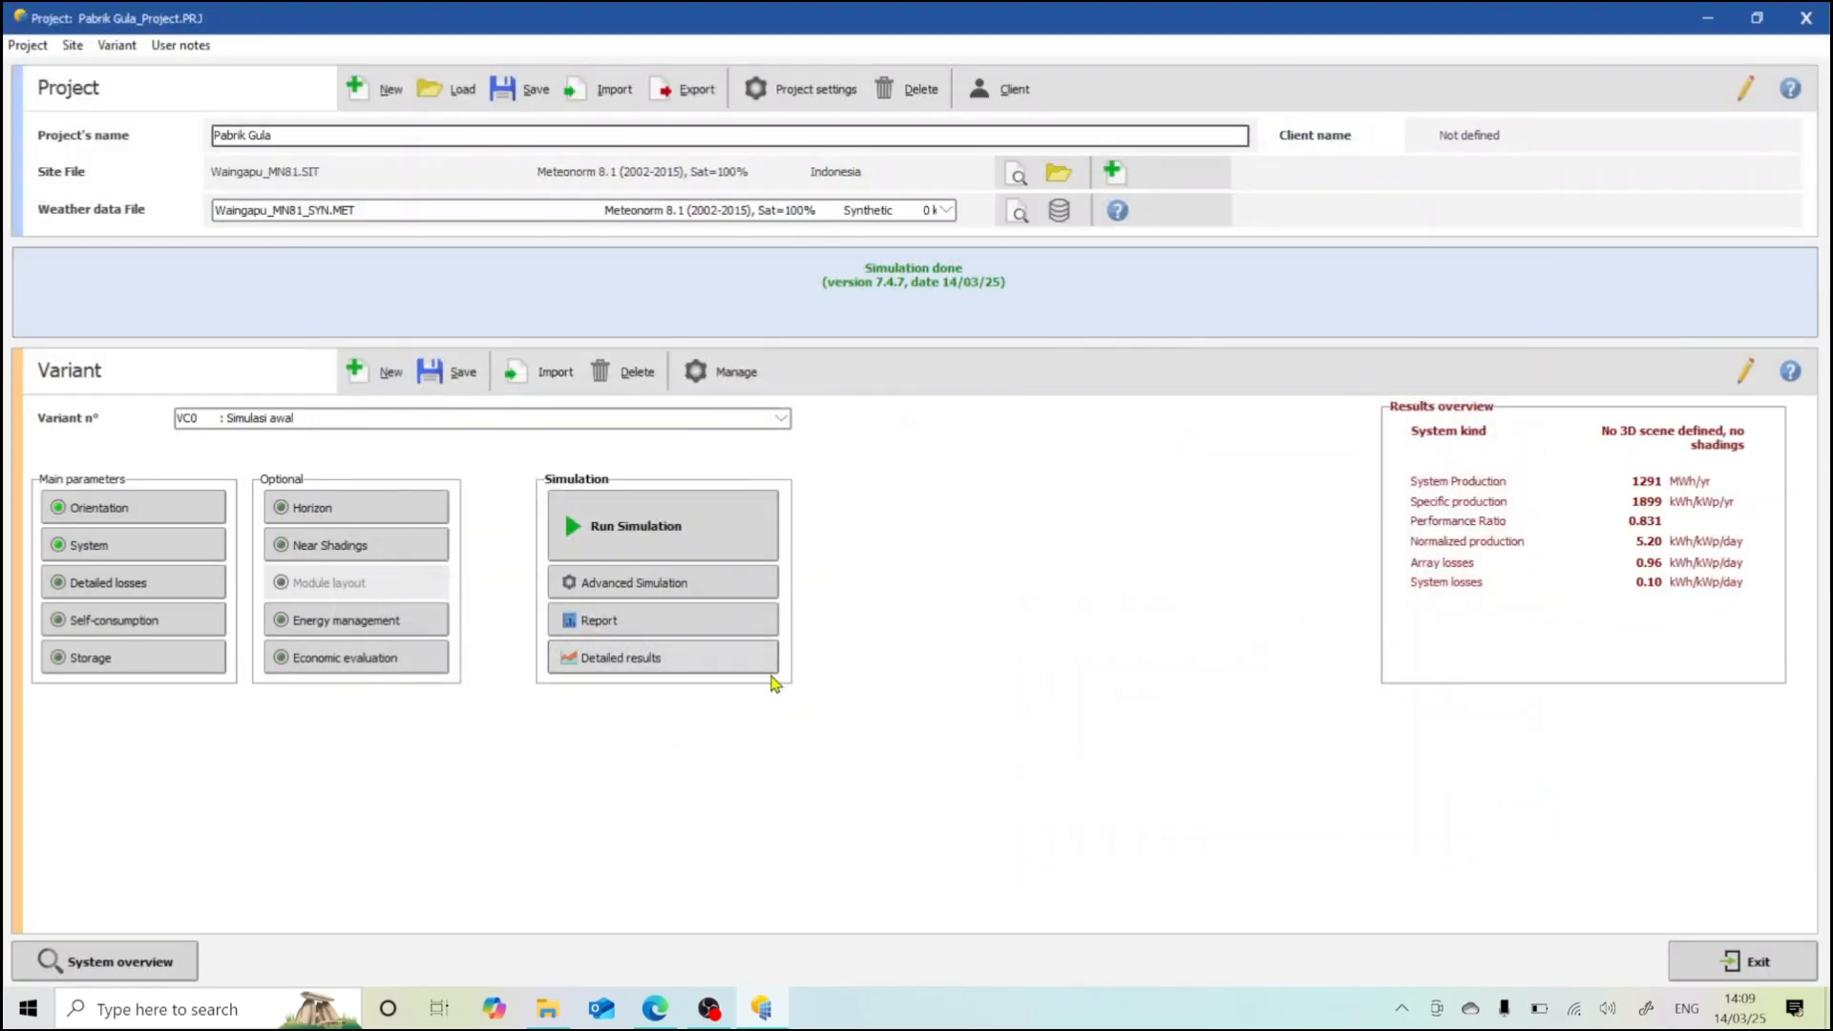
- View the variant's detailed losses, self-consumption and storage settings, leaving each without making changes
{"action": "left_click", "coordinate": [141, 586]}
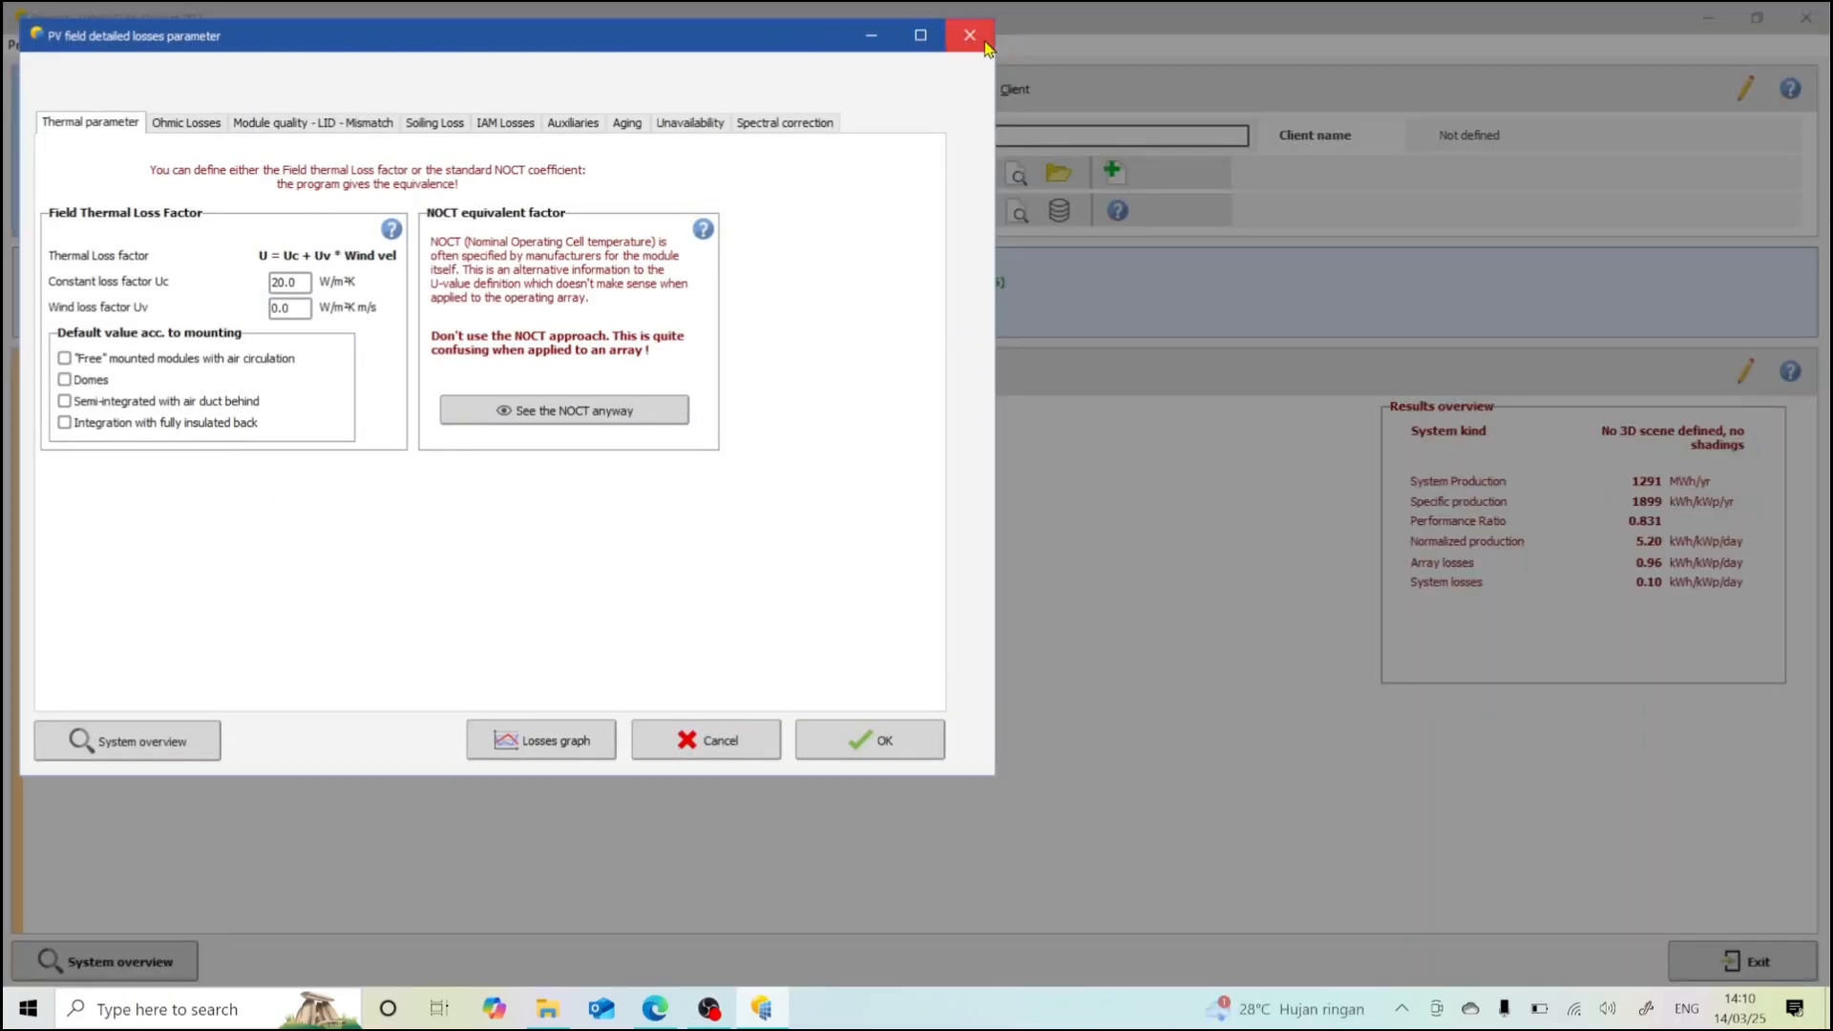
{"action": "left_click", "coordinate": [984, 45]}
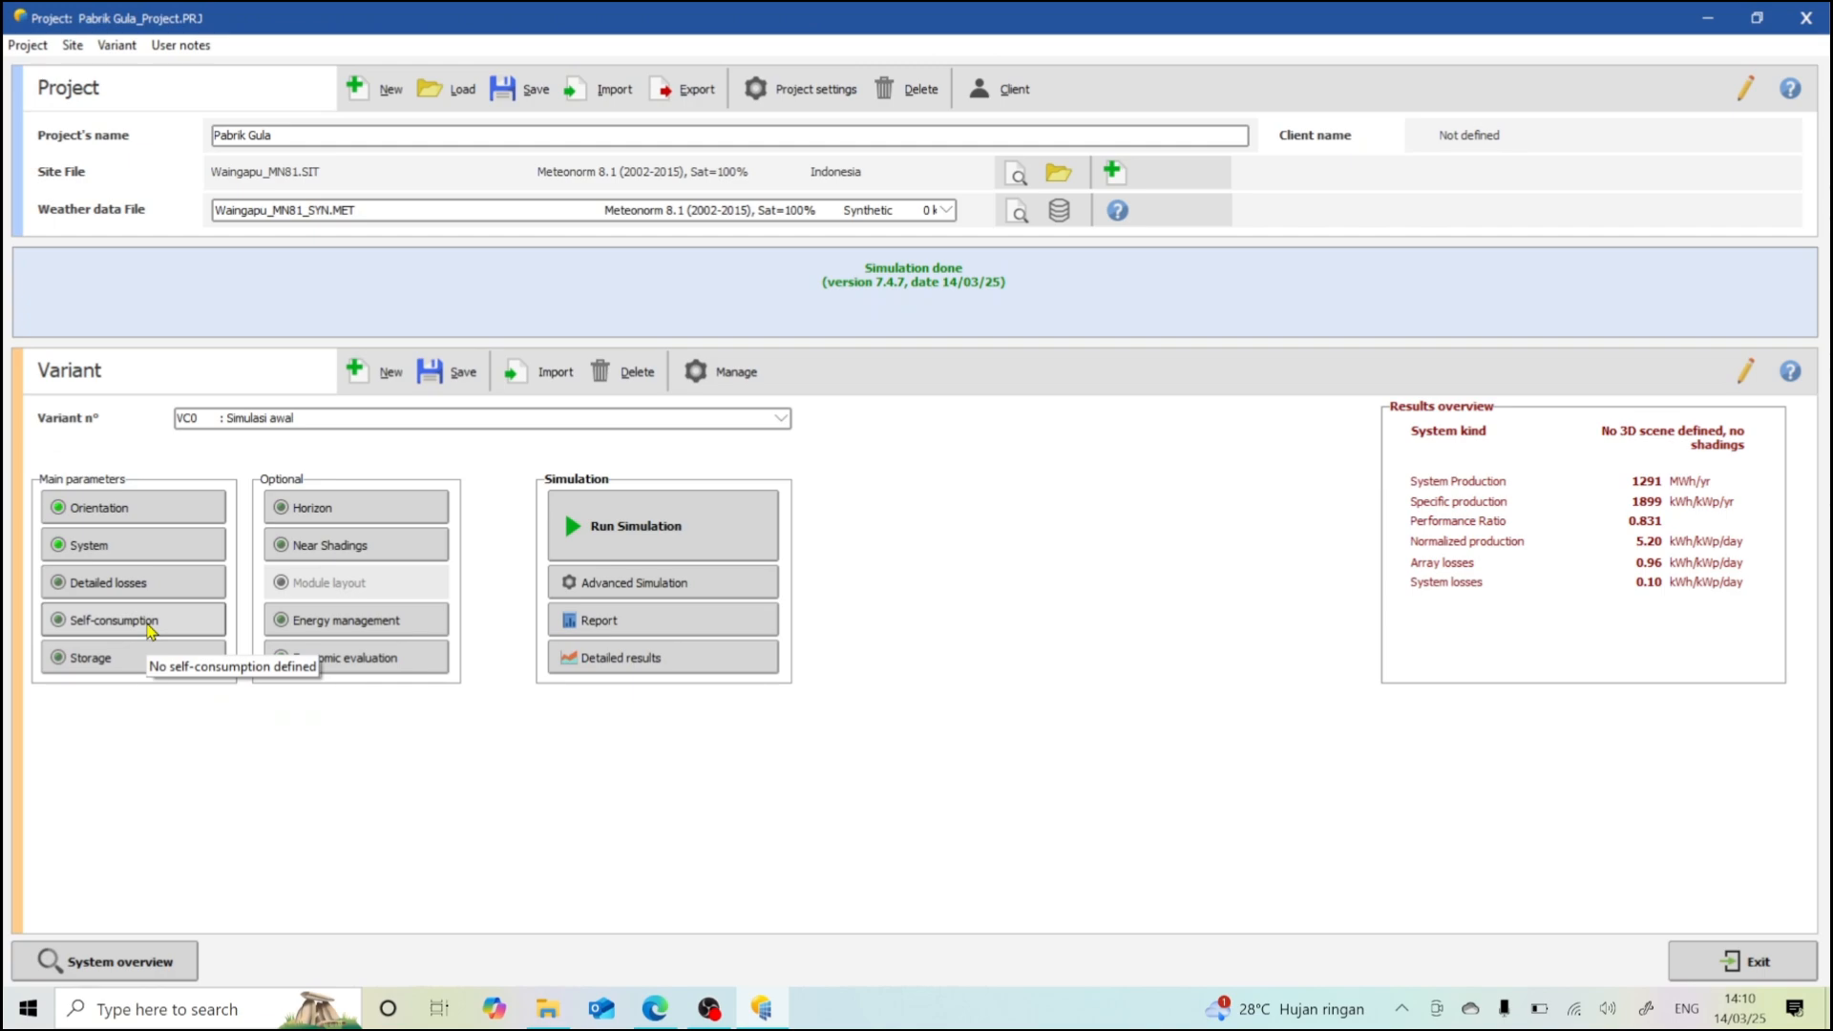
{"action": "left_click", "coordinate": [114, 621]}
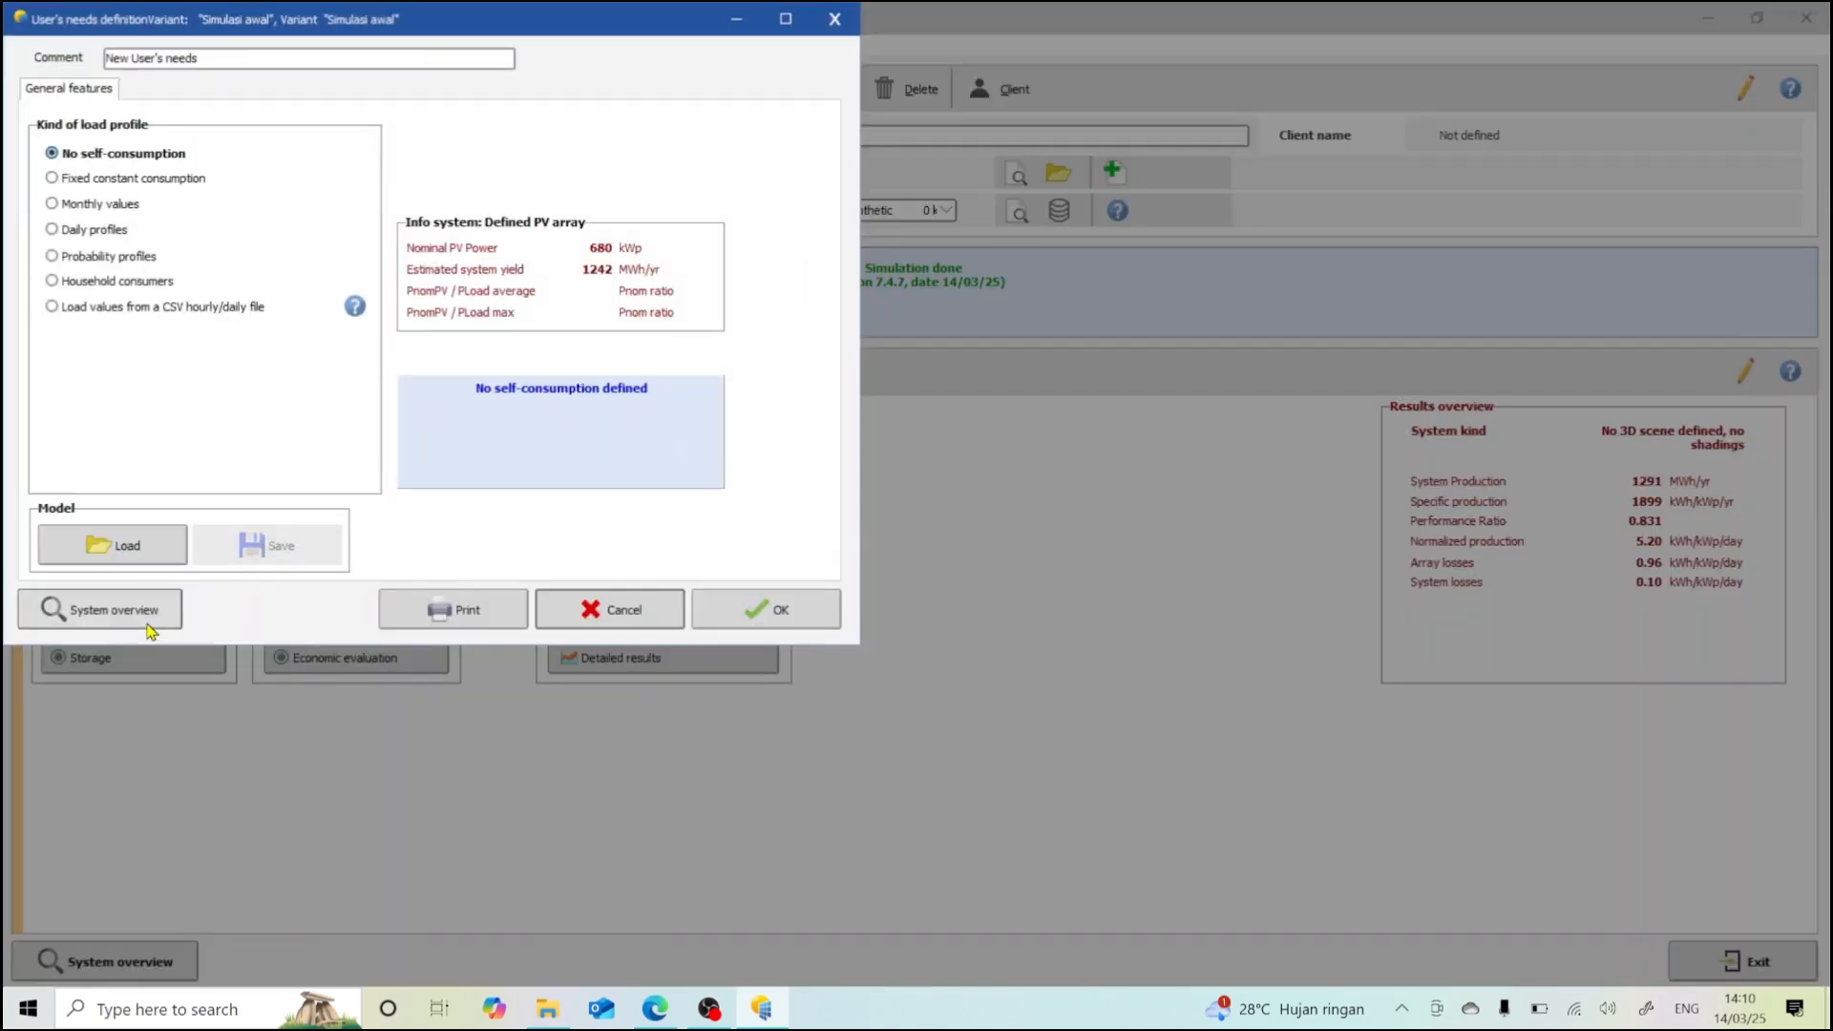
{"action": "left_click", "coordinate": [618, 611]}
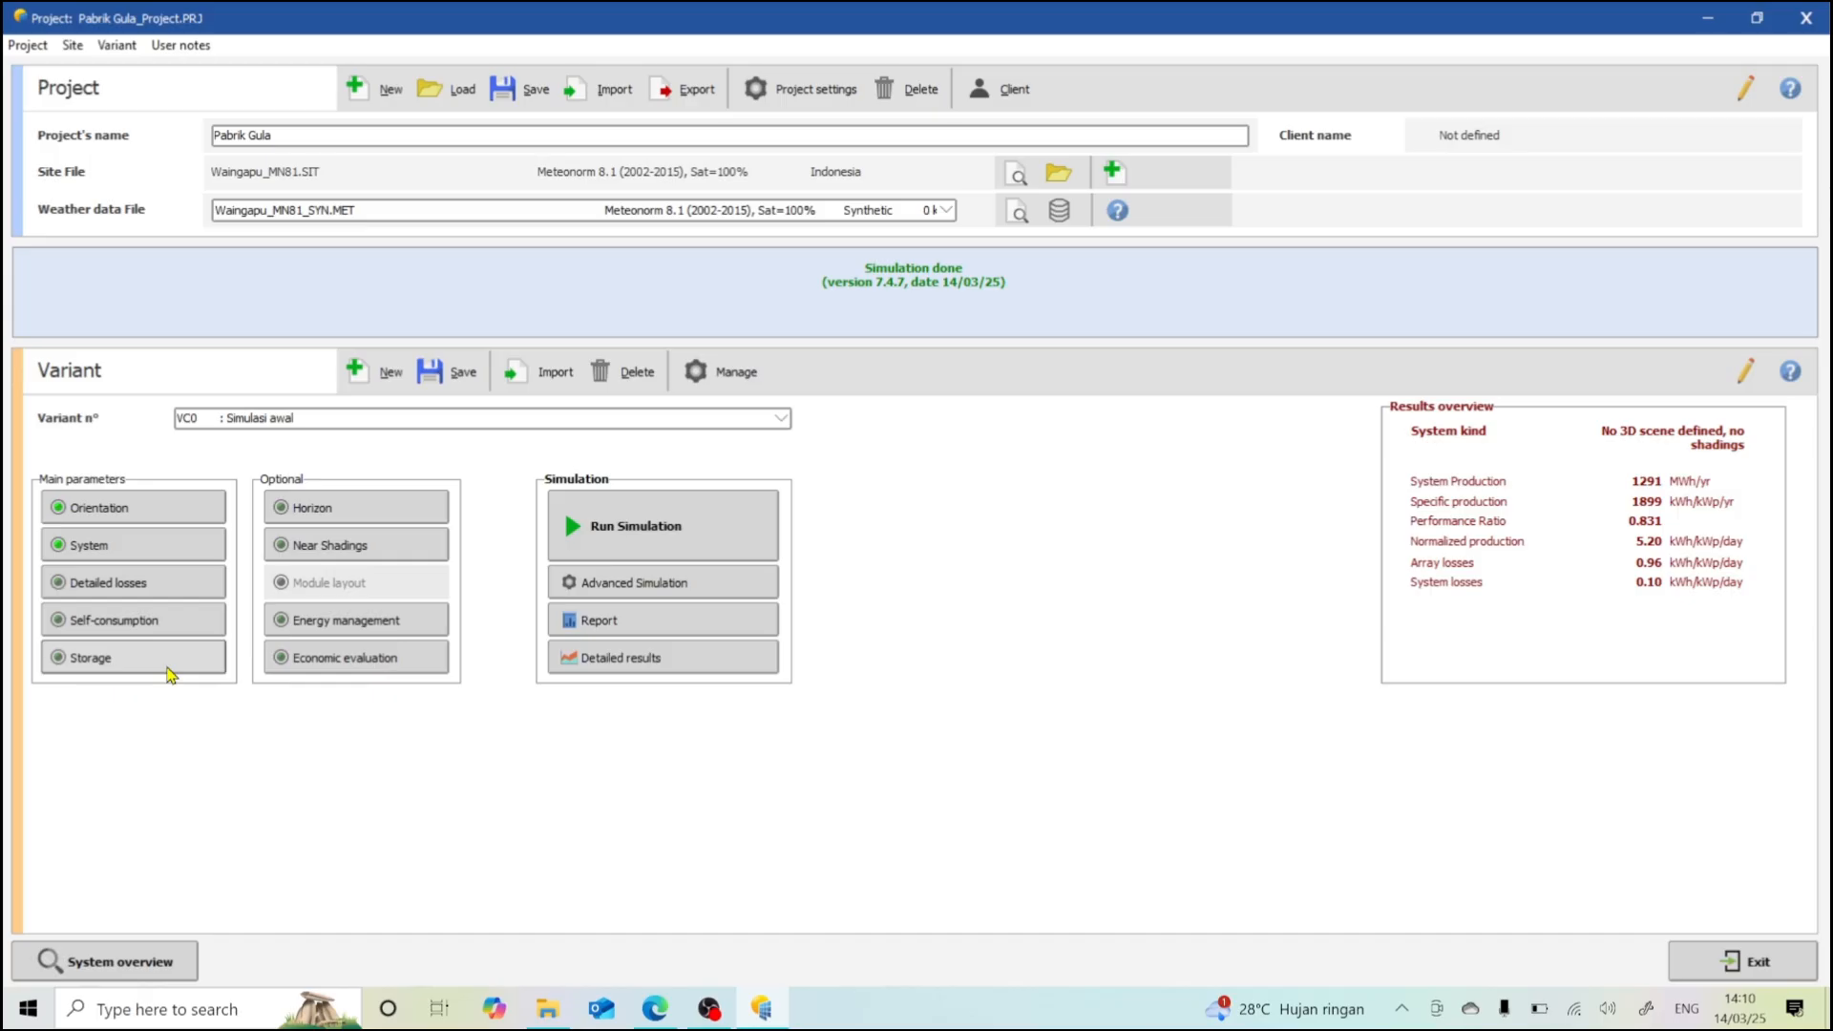
{"action": "left_click", "coordinate": [170, 671]}
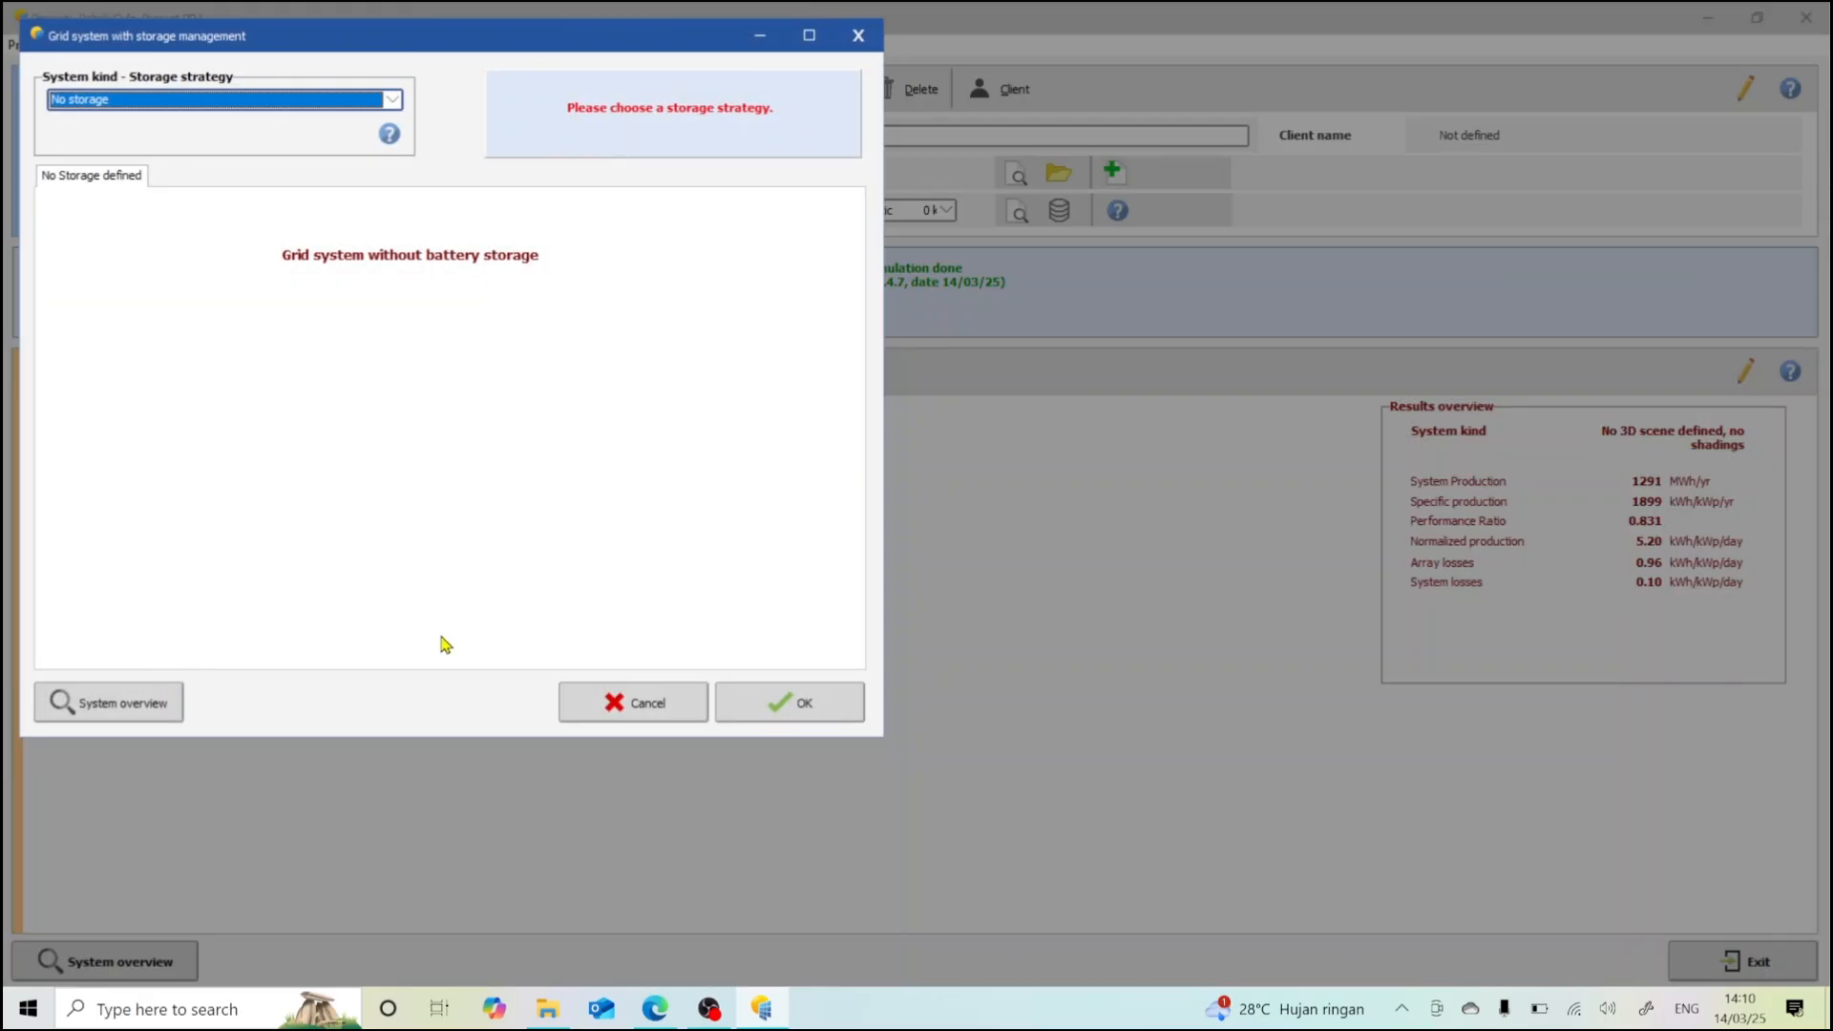
{"action": "left_click", "coordinate": [584, 702]}
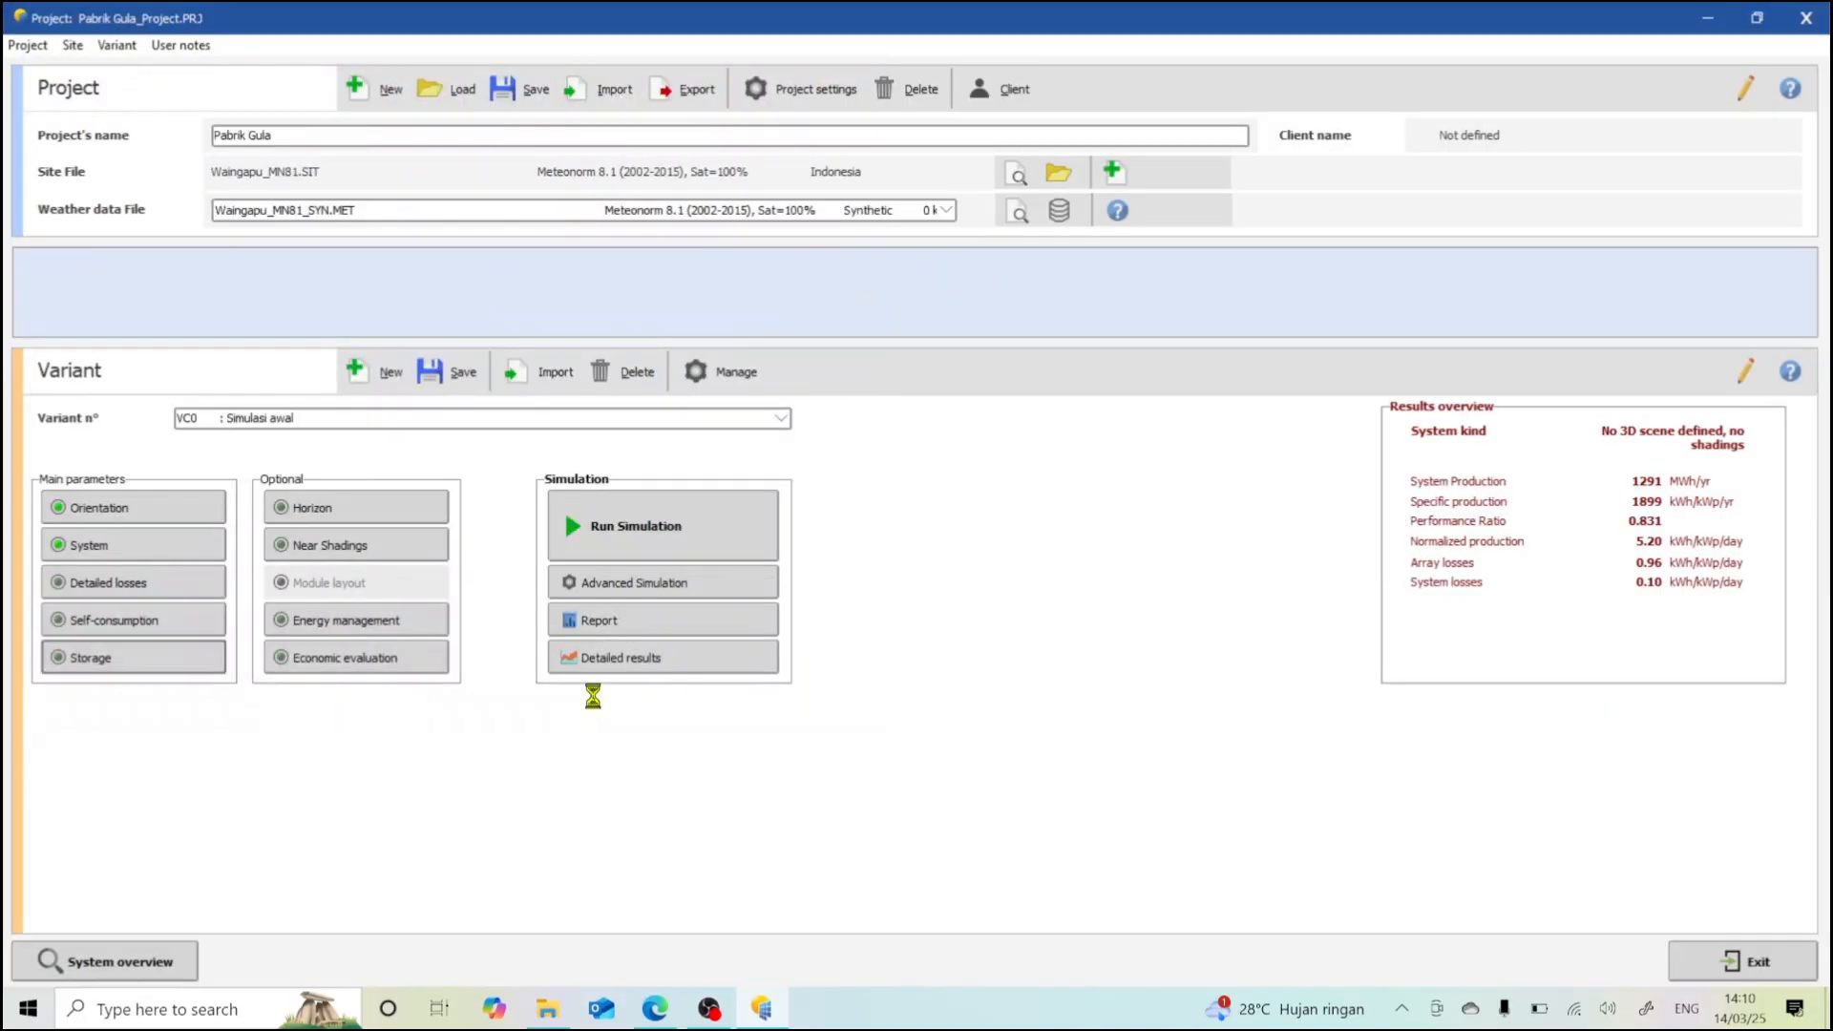